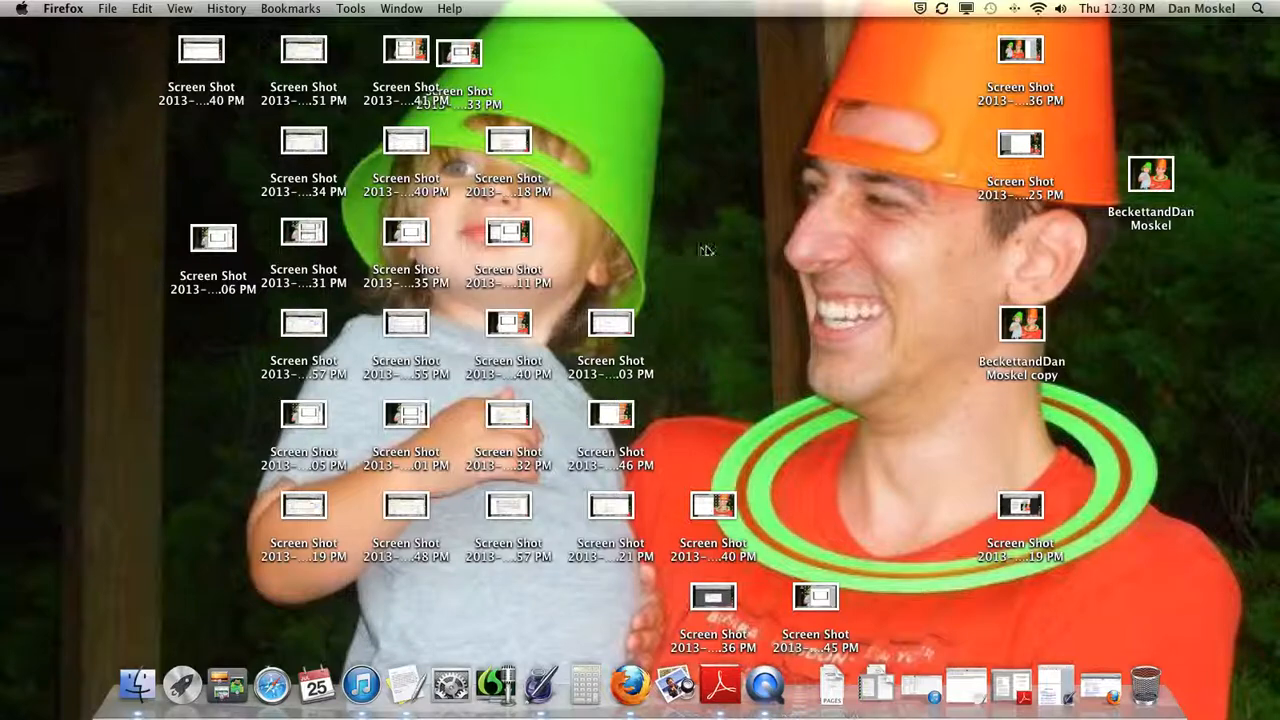
Switch to Firefox and open the Kindle Direct Publishing sign-in page from the kindle publishing search results
{"action": "left_click", "coordinate": [1102, 686]}
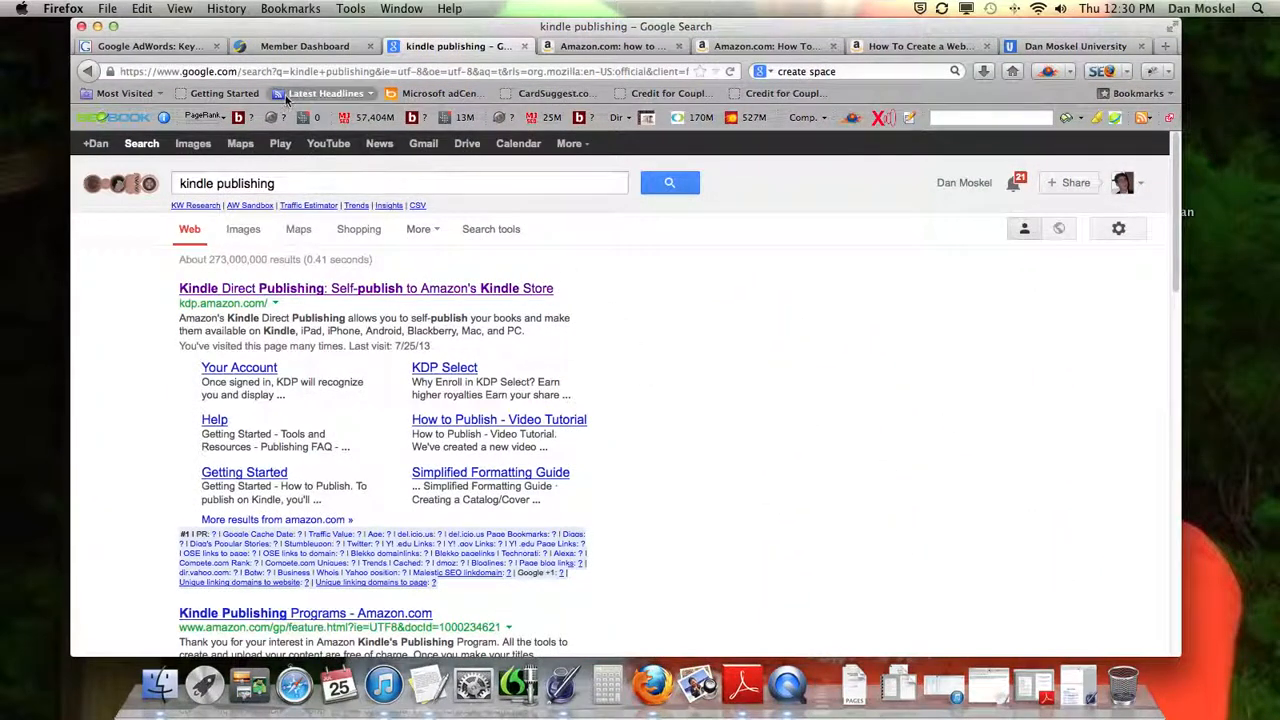
{"action": "left_click", "coordinate": [183, 128]}
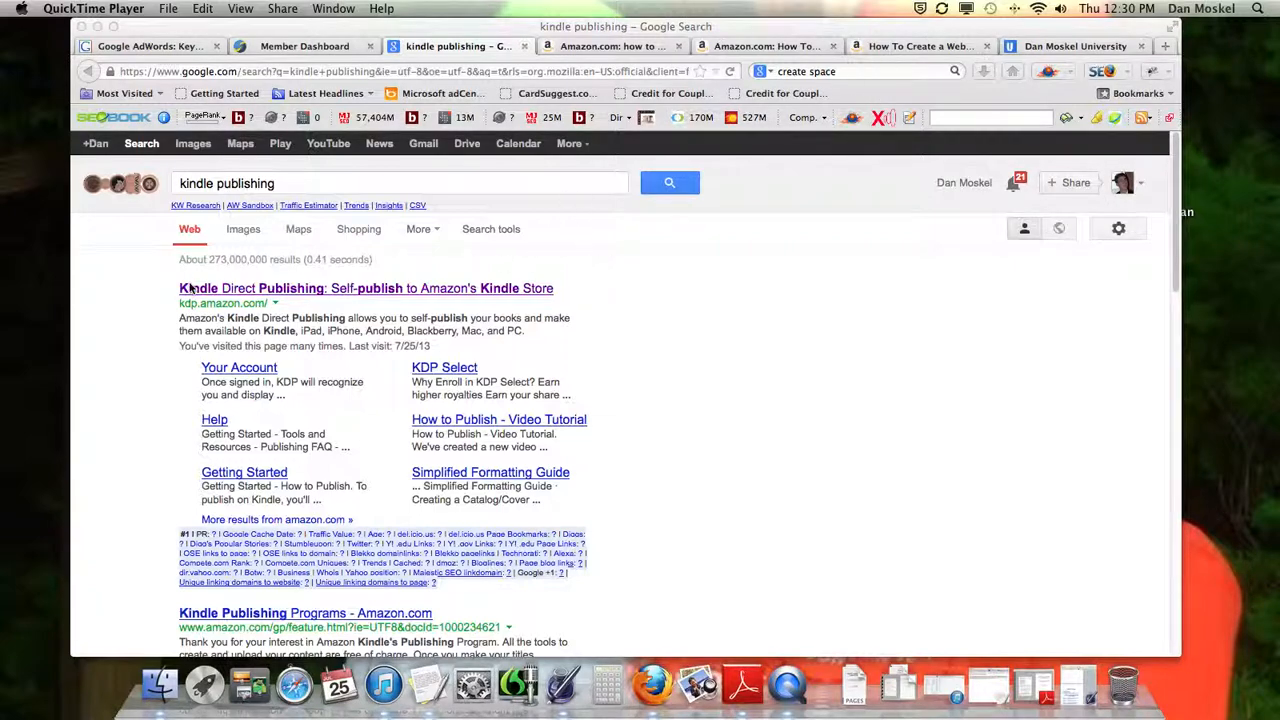
{"action": "left_click", "coordinate": [253, 292]}
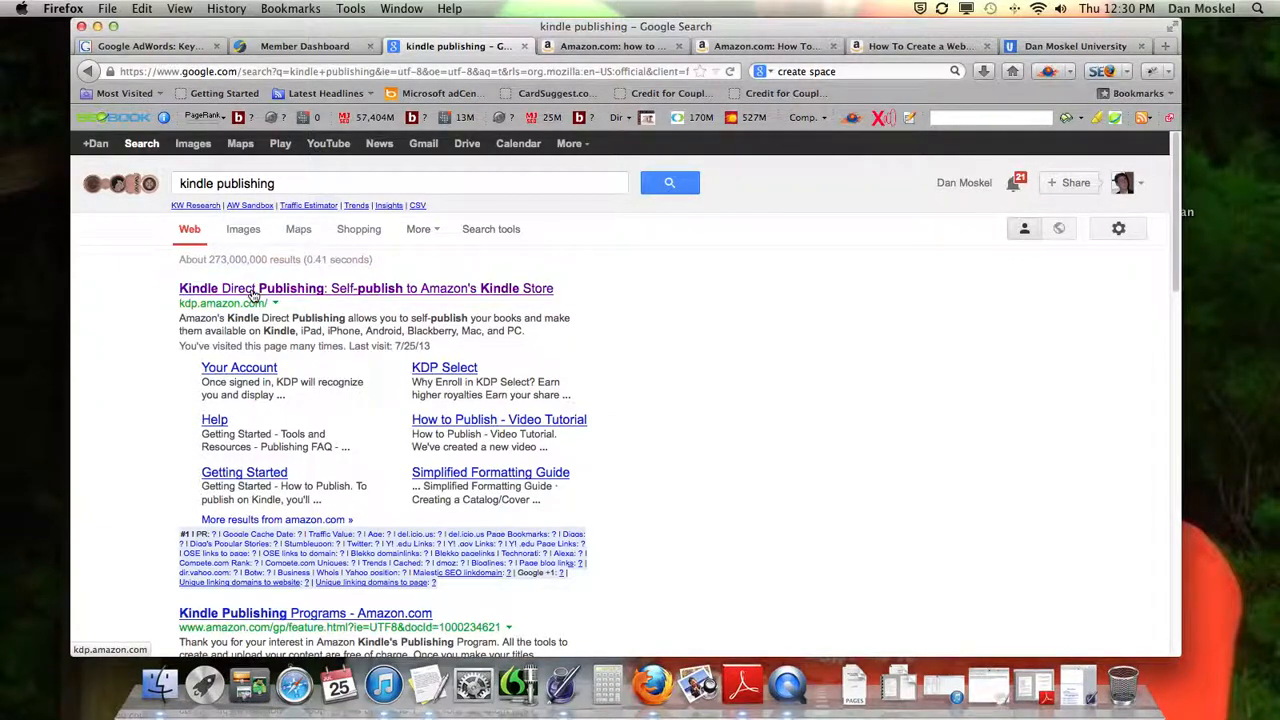
{"action": "left_click", "coordinate": [252, 292]}
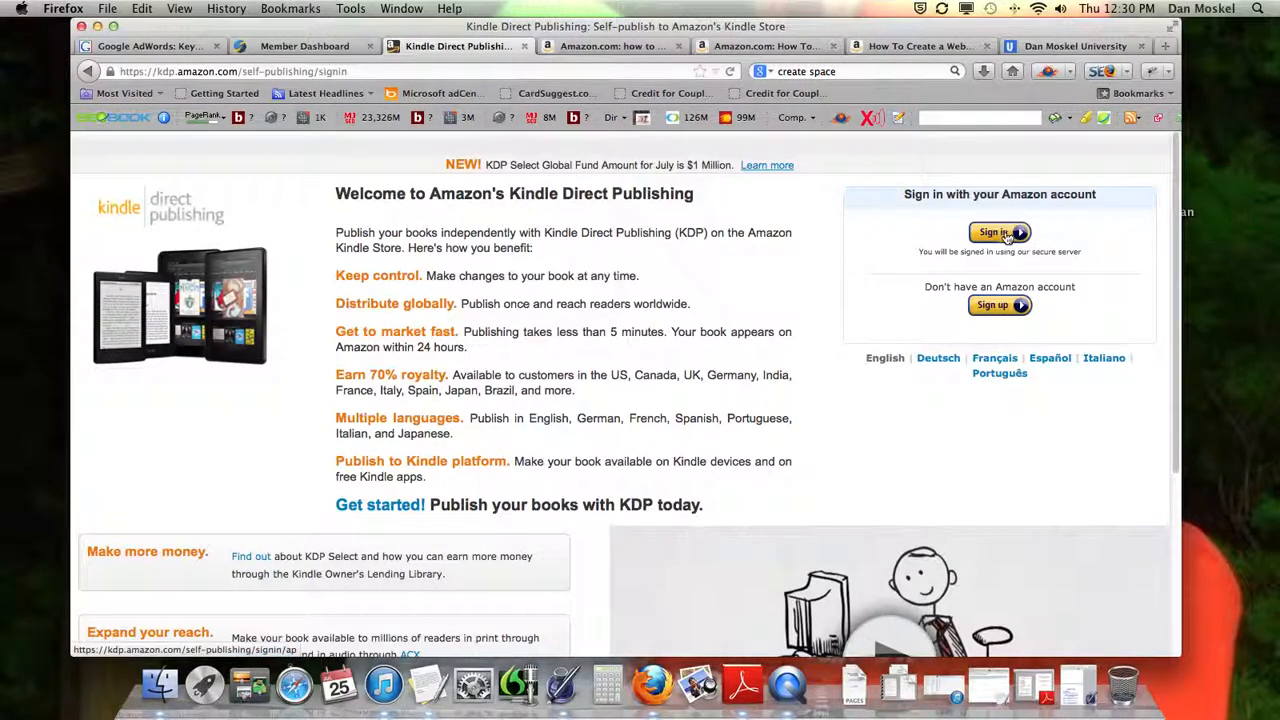
{"action": "left_click", "coordinate": [1005, 235]}
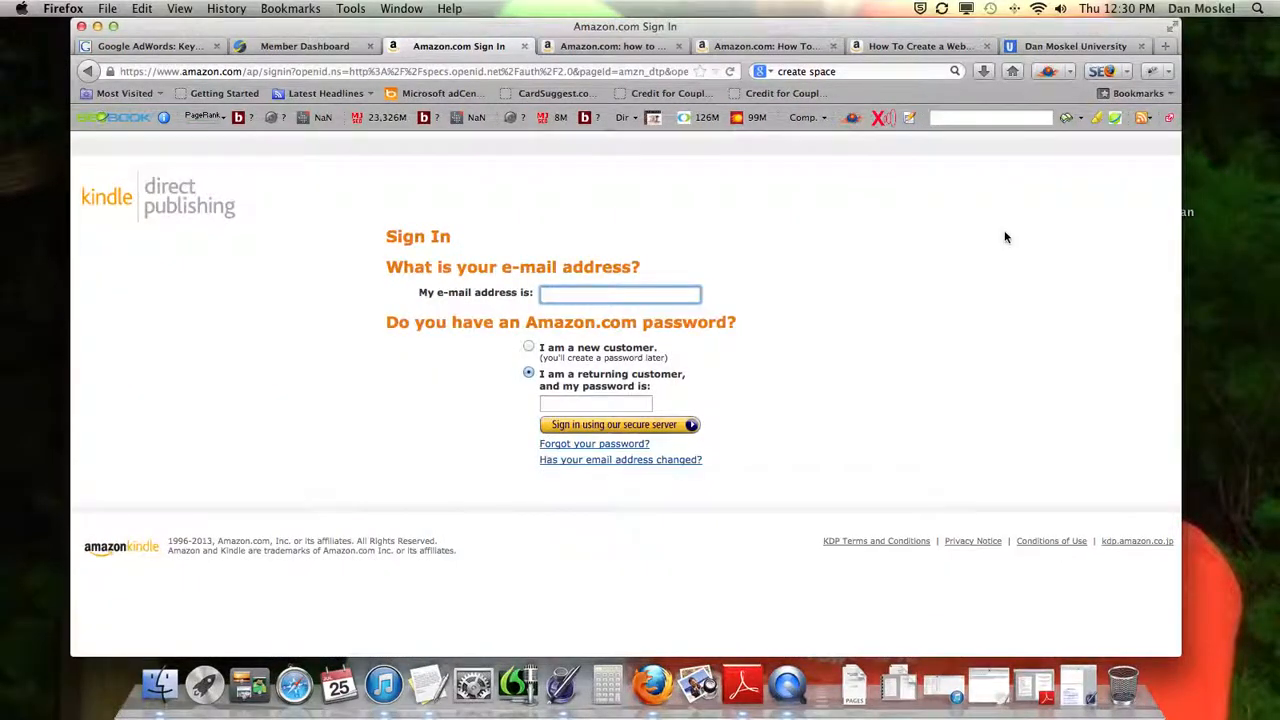
Sign in to Kindle Direct Publishing as a returning customer with the saved account e-mail and password
{"action": "type", "text": "will"}
{"action": "key", "text": "Down"}
{"action": "key", "text": "Return"}
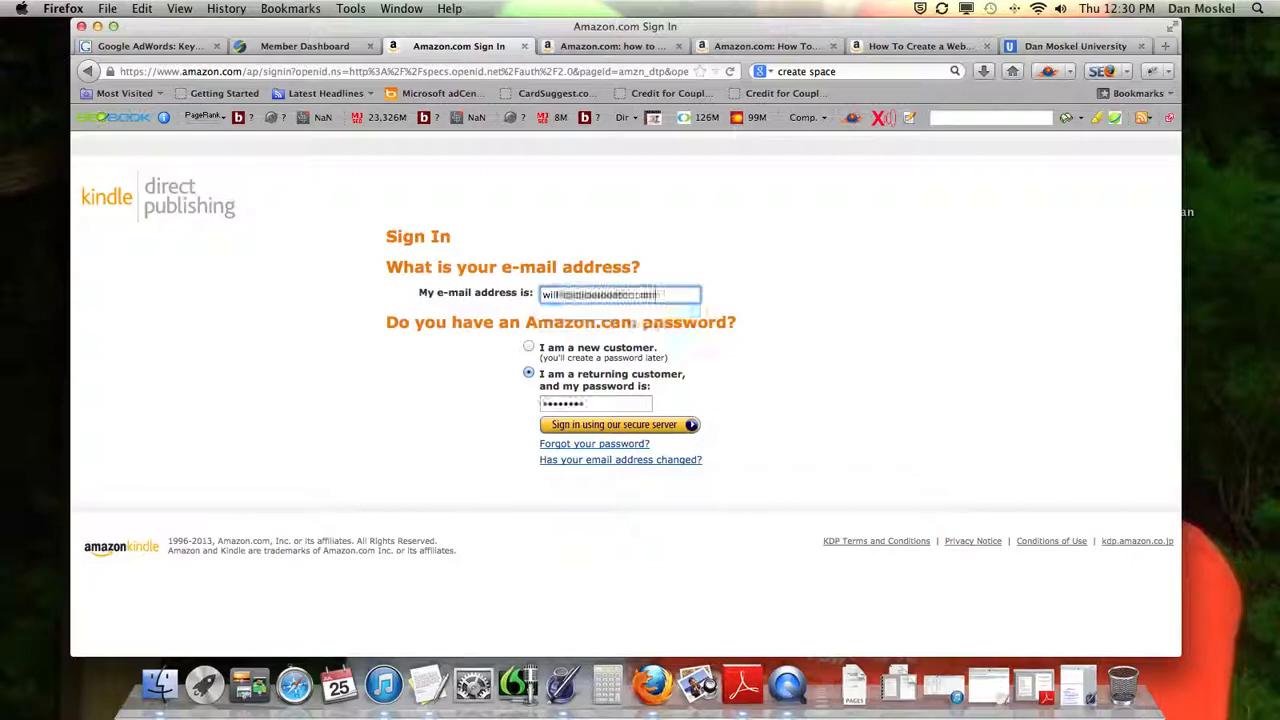
{"action": "key", "text": "Return"}
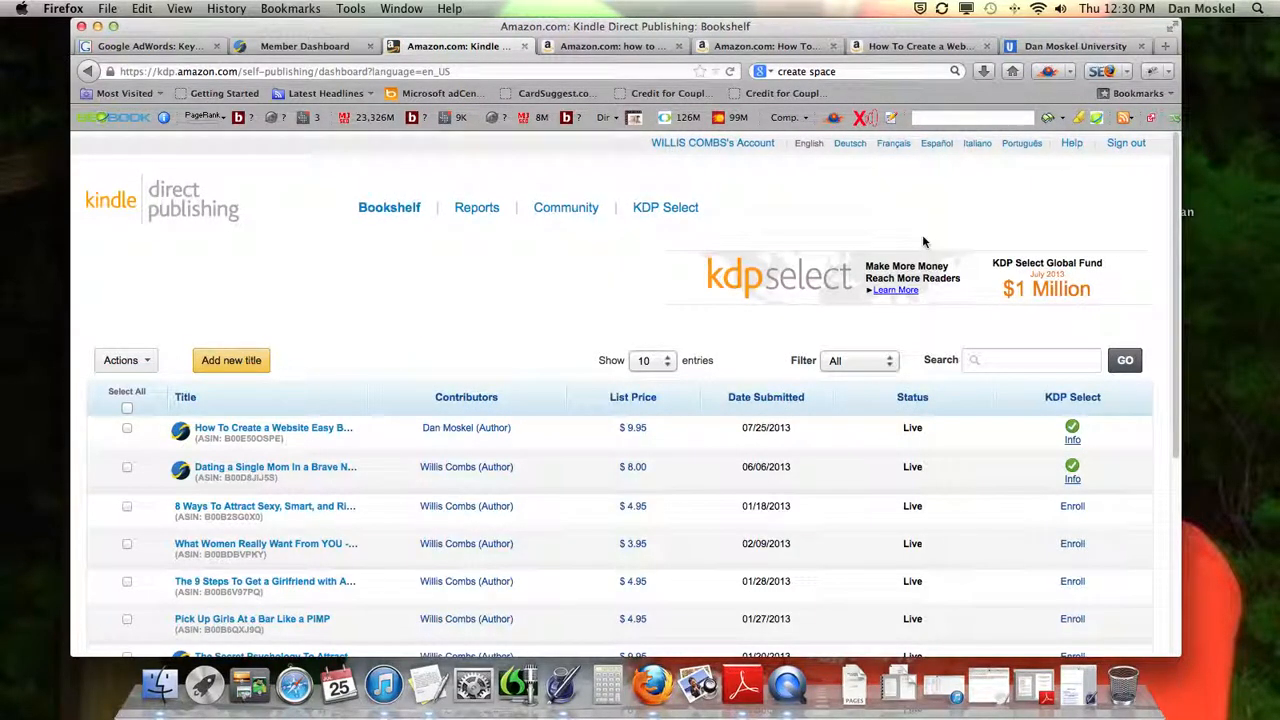
Add a new title from the Kindle Direct Publishing Bookshelf
{"action": "scroll", "coordinate": [480, 278], "scroll_direction": "down", "scroll_amount": 1}
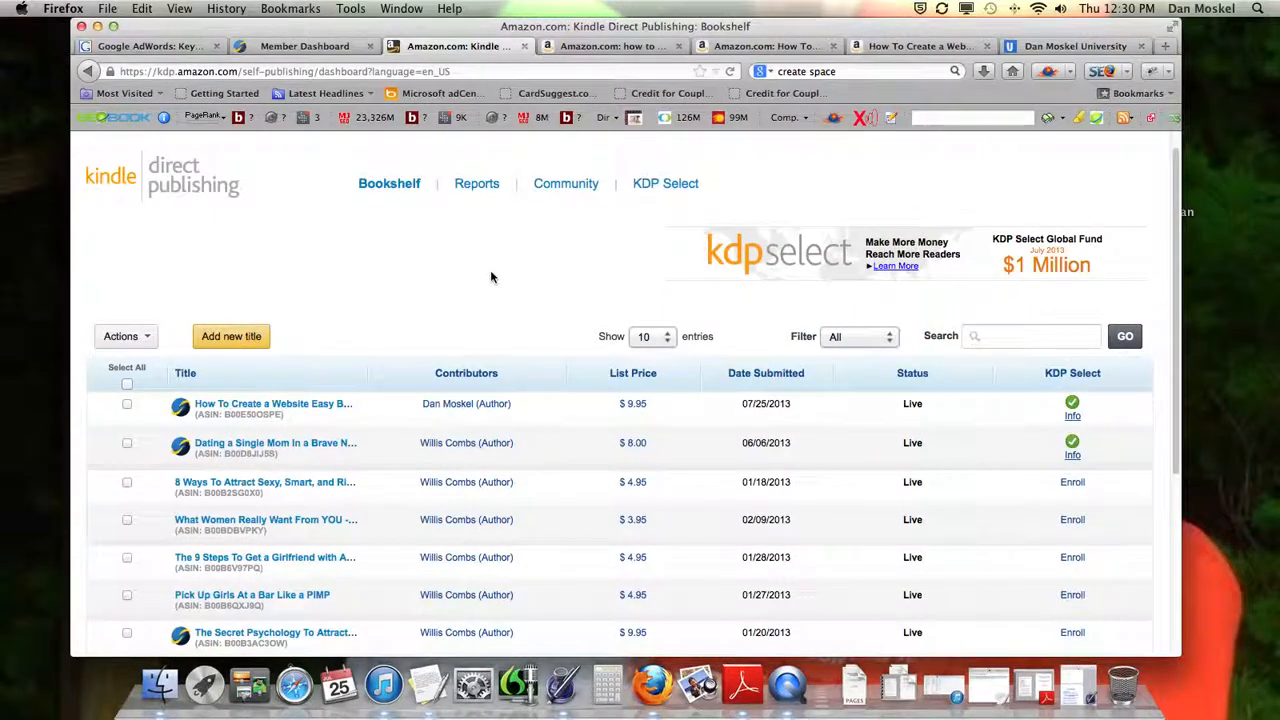
{"action": "scroll", "coordinate": [484, 278], "scroll_direction": "down", "scroll_amount": 1}
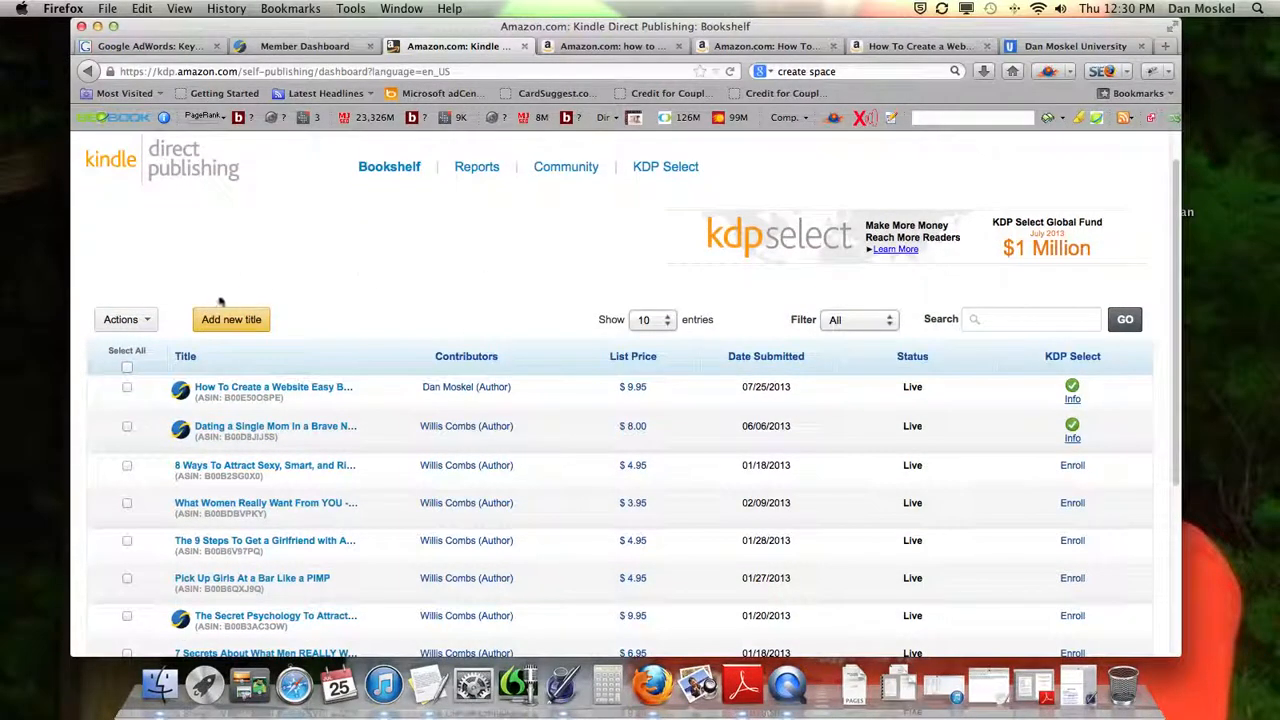
{"action": "left_click", "coordinate": [254, 319]}
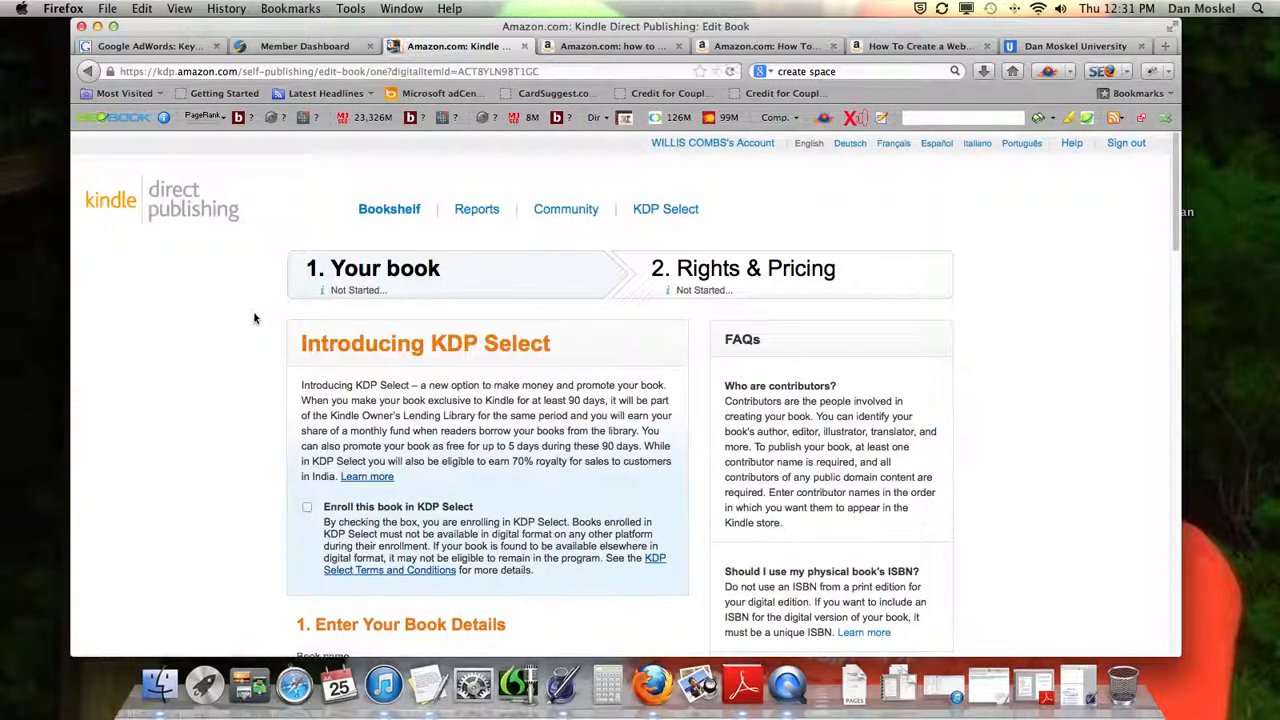
Read through the KDP Select introduction and enroll this book in KDP Select
{"action": "scroll", "coordinate": [346, 311], "scroll_direction": "down", "scroll_amount": 1}
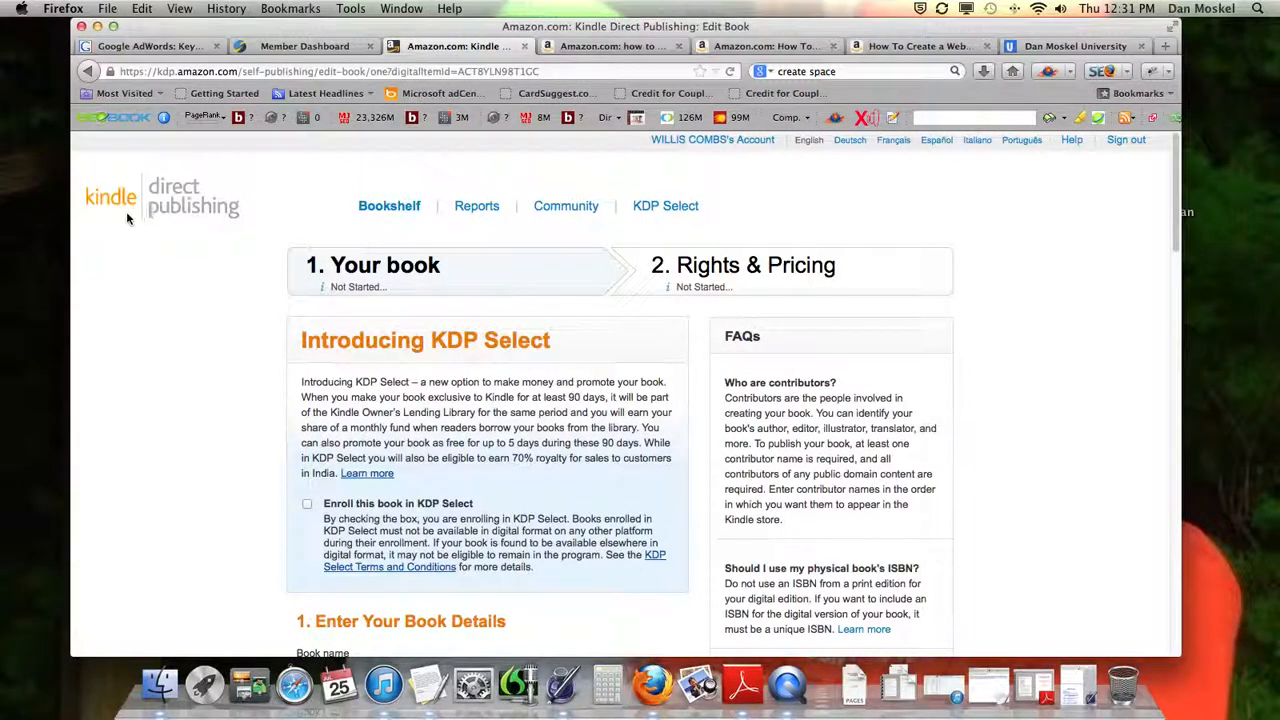
{"action": "scroll", "coordinate": [466, 335], "scroll_direction": "down", "scroll_amount": 3}
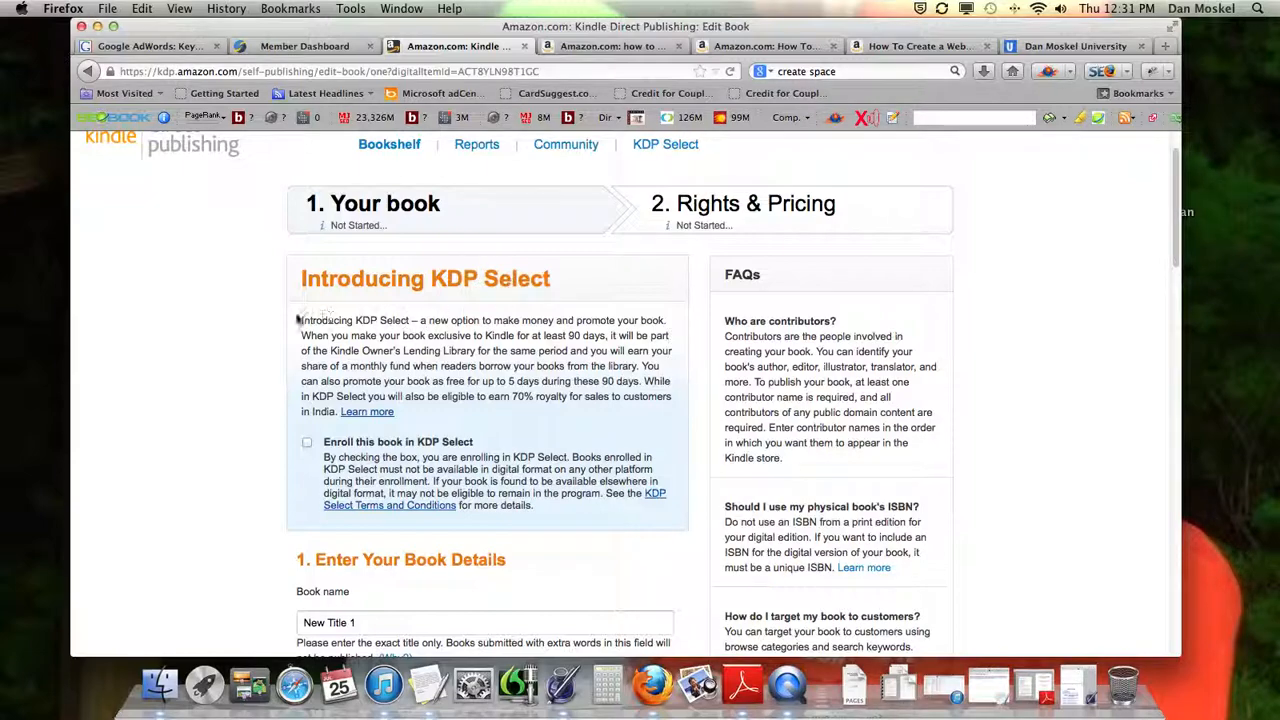
{"action": "left_click_drag", "start_coordinate": [302, 318], "coordinate": [634, 400]}
{"action": "scroll", "coordinate": [634, 400], "scroll_direction": "down", "scroll_amount": 1}
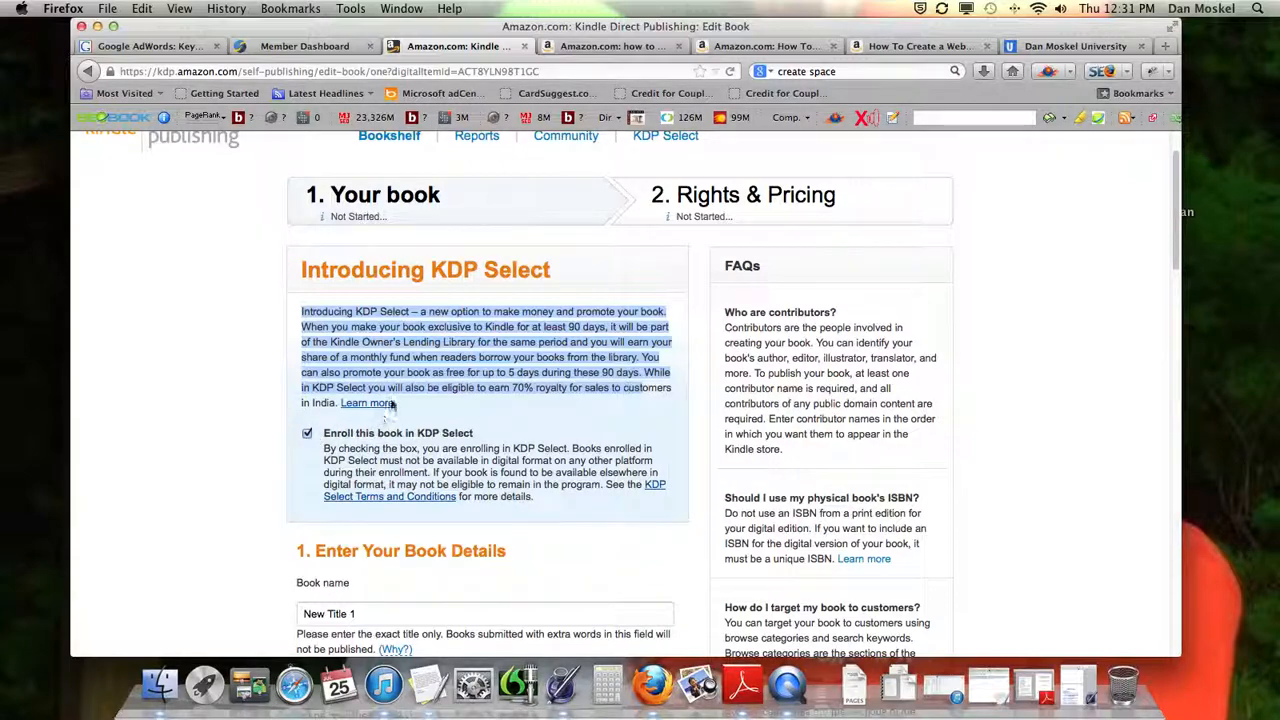
{"action": "left_click", "coordinate": [390, 393]}
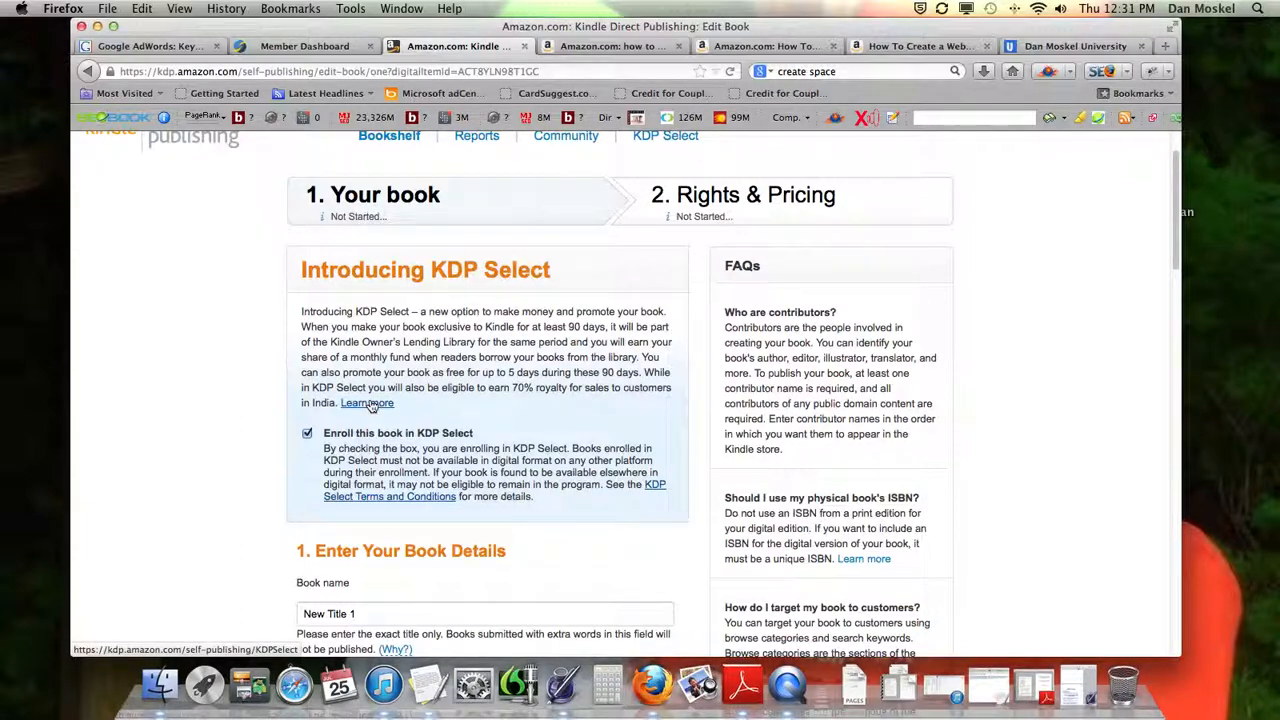
Set the book name to "How To Create a Website Easy Button", checking the title against the existing Amazon listings
{"action": "scroll", "coordinate": [367, 403], "scroll_direction": "down", "scroll_amount": 1}
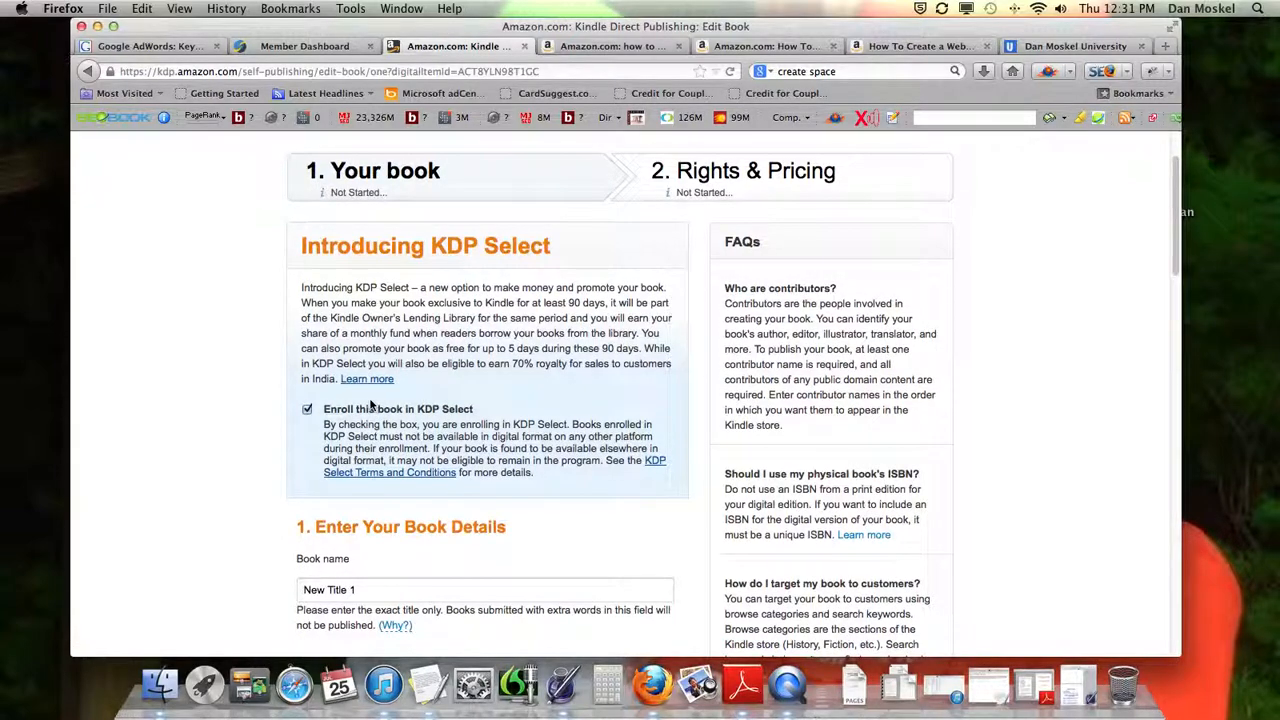
{"action": "scroll", "coordinate": [370, 403], "scroll_direction": "down", "scroll_amount": 1}
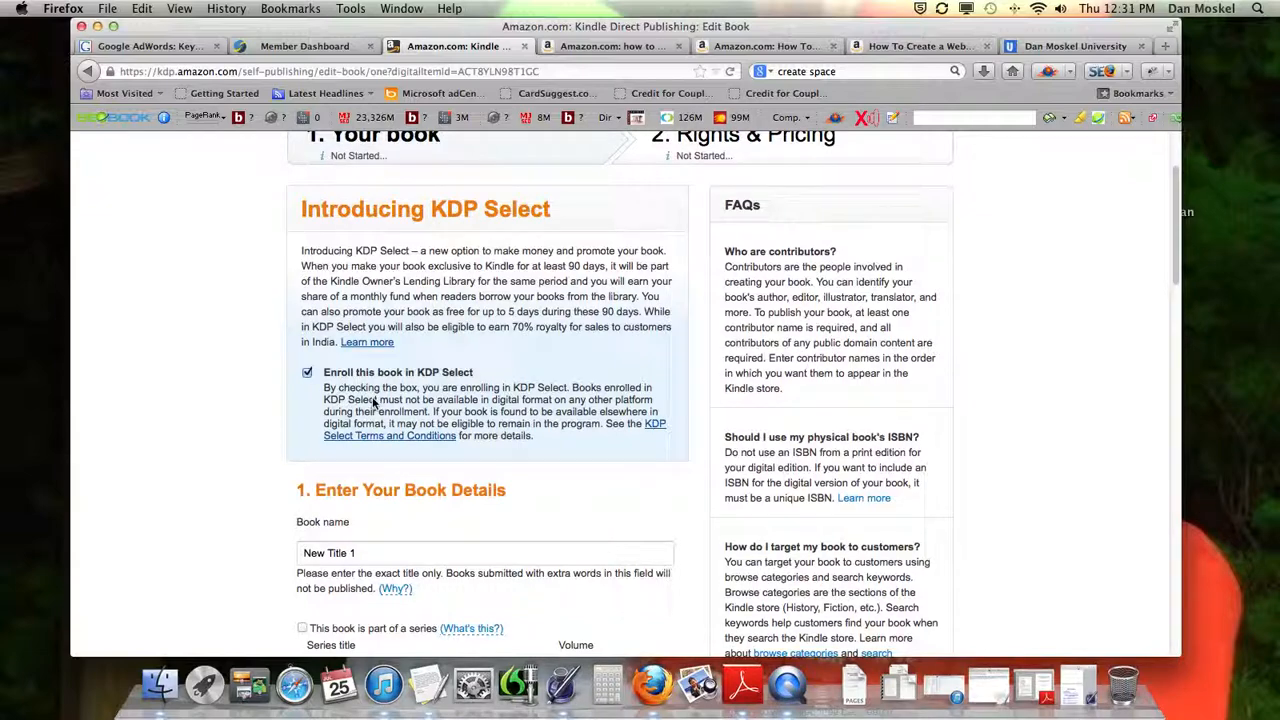
{"action": "scroll", "coordinate": [375, 403], "scroll_direction": "down", "scroll_amount": 2}
{"action": "left_click", "coordinate": [392, 479]}
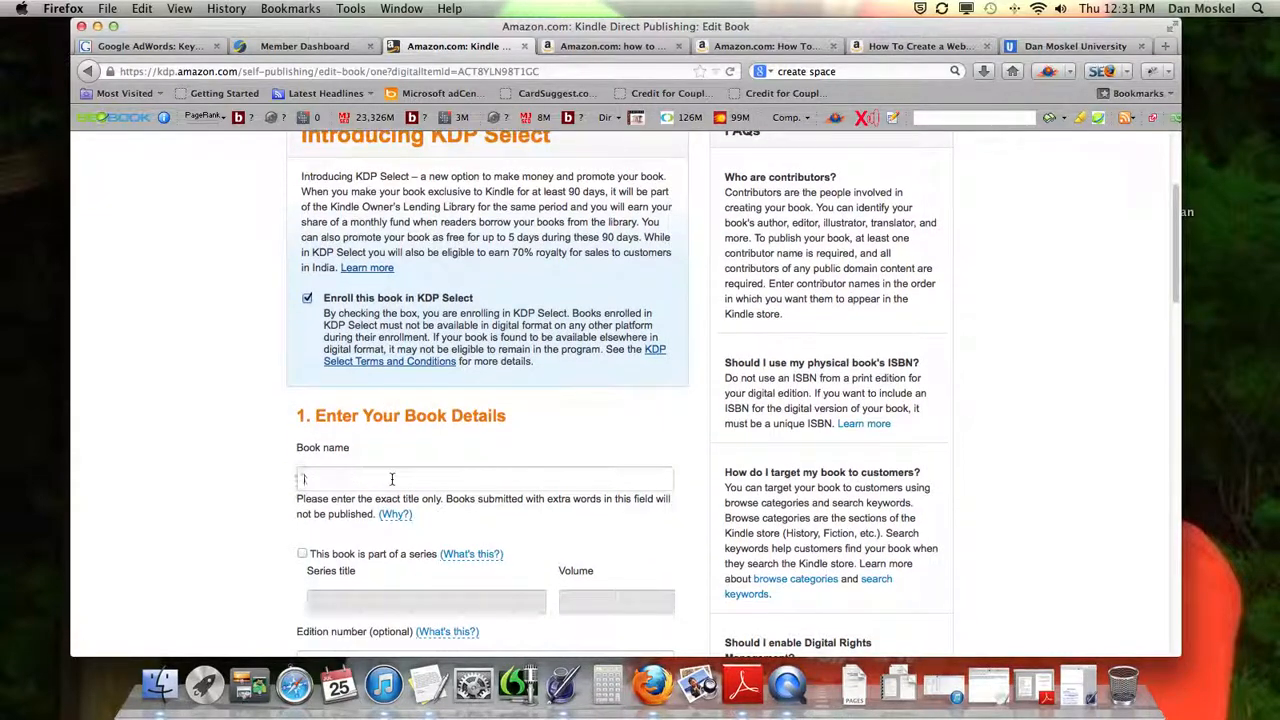
{"action": "type", "text": "How"}
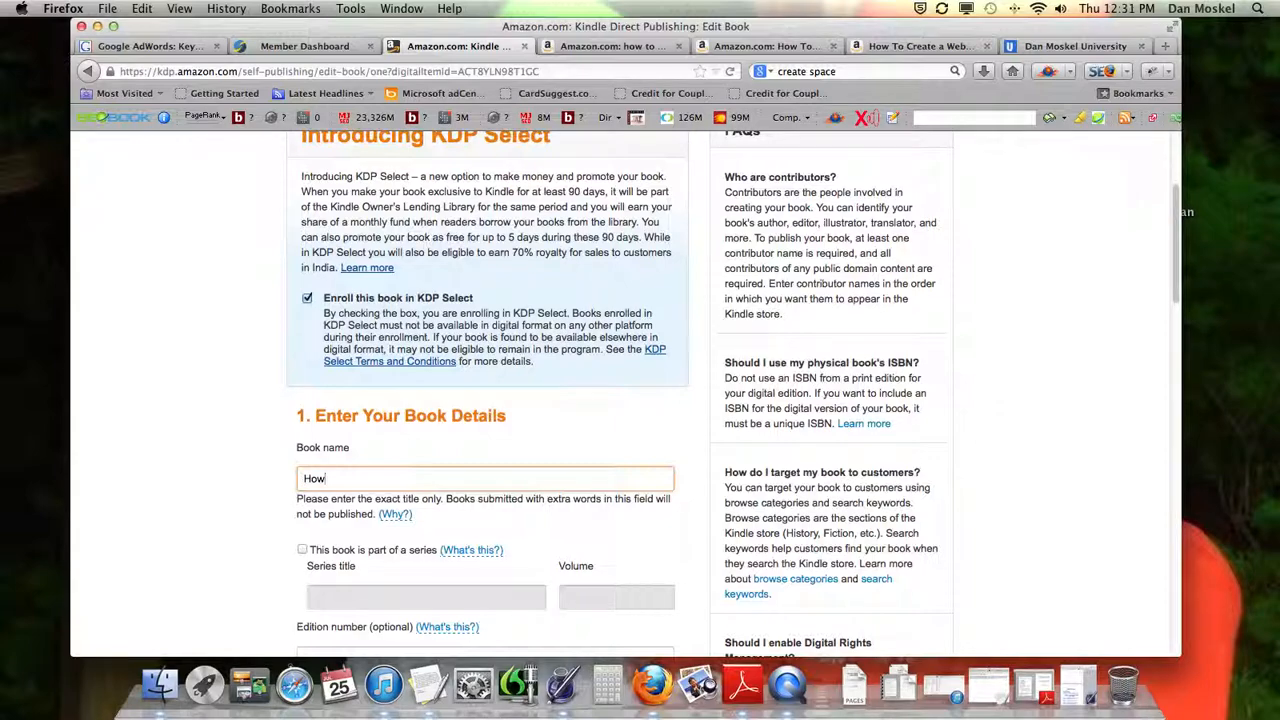
{"action": "left_click", "coordinate": [740, 46]}
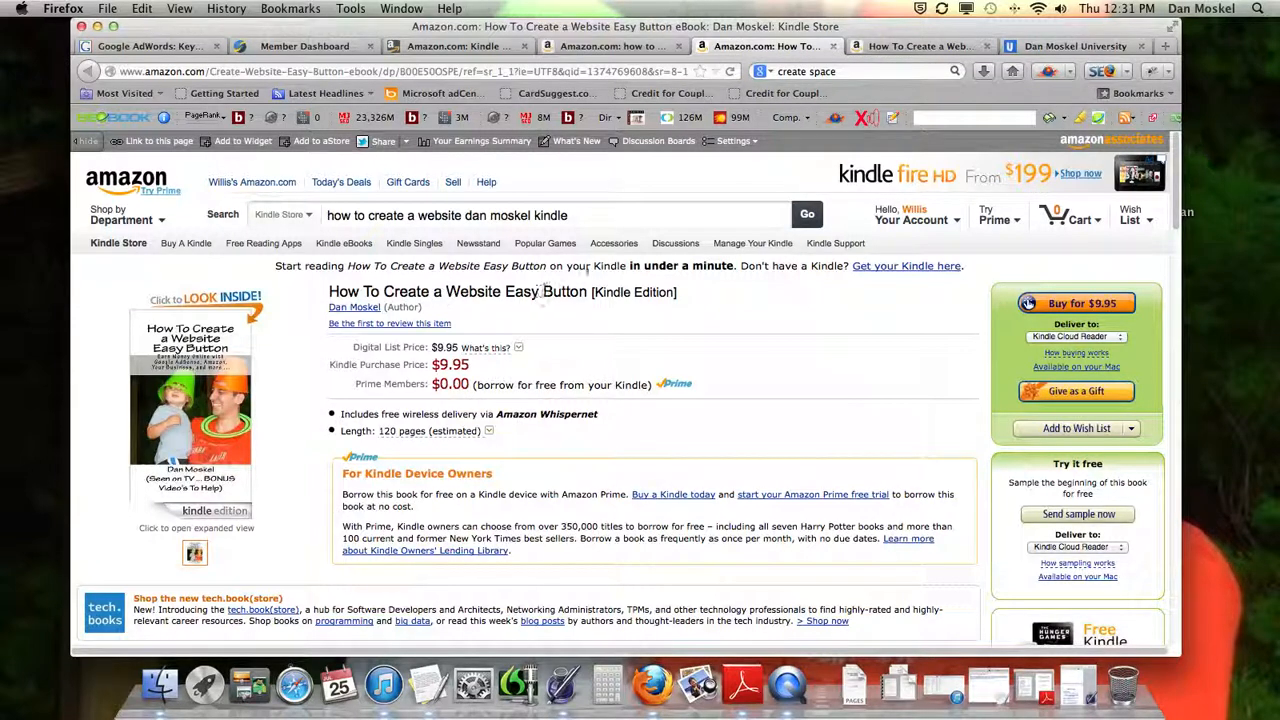
{"action": "left_click", "coordinate": [920, 46]}
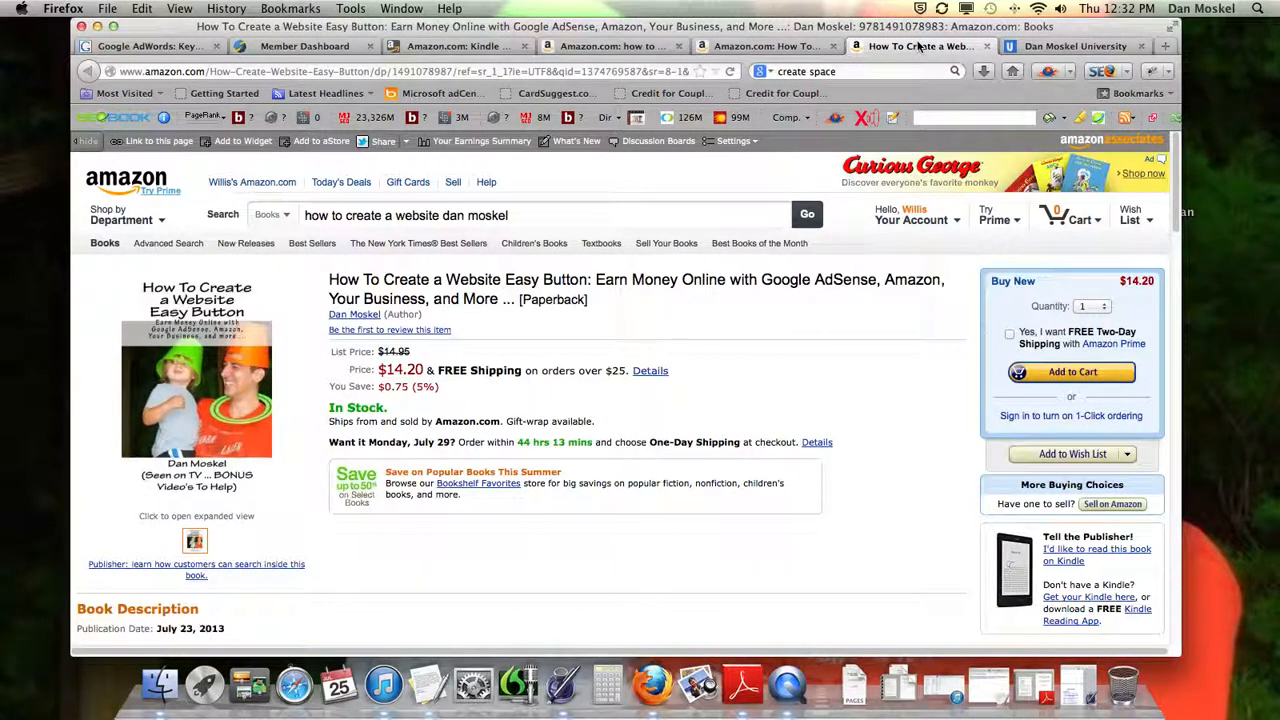
{"action": "left_click", "coordinate": [783, 46]}
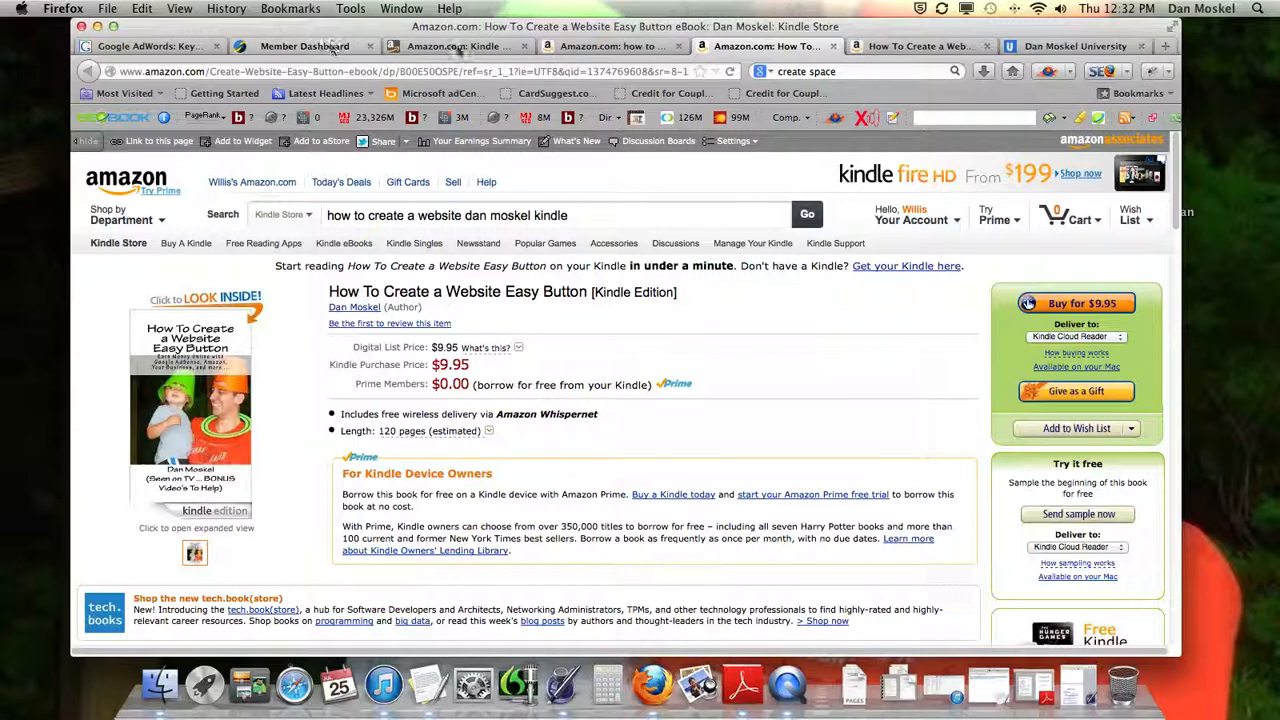
{"action": "left_click", "coordinate": [450, 46]}
{"action": "type", "text": "To Create a"}
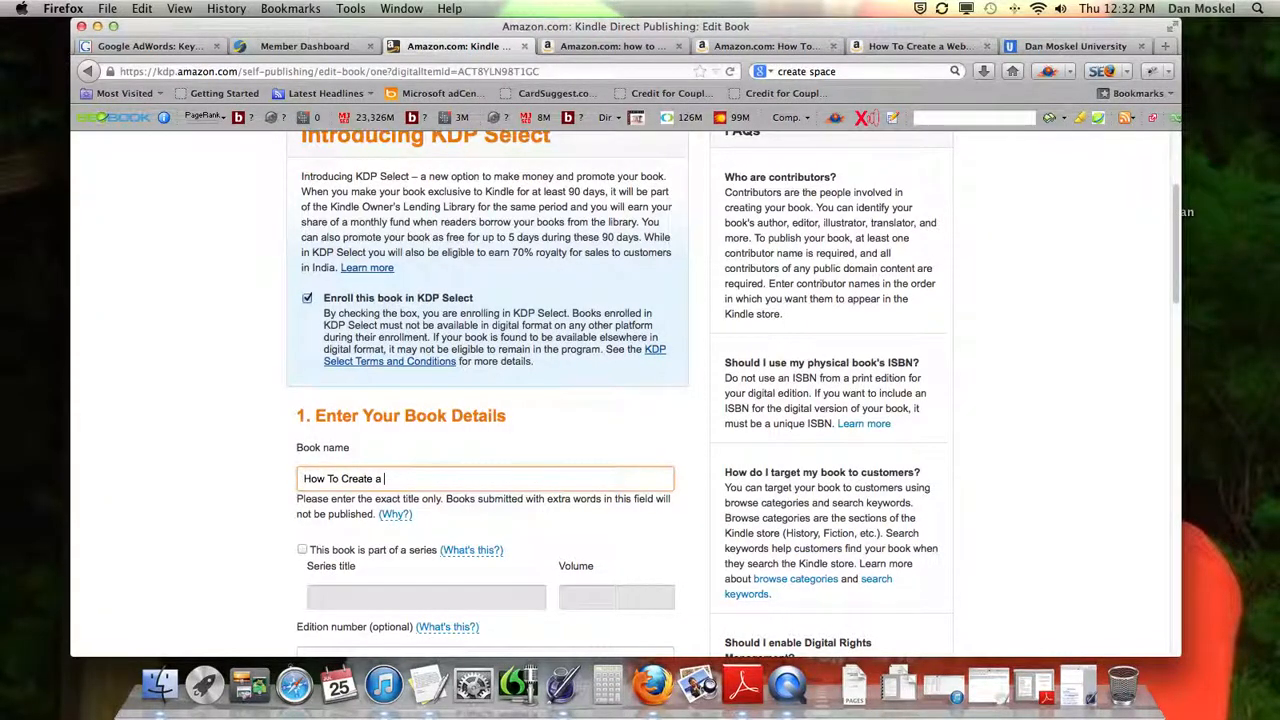
{"action": "type", "text": " Website Easy Button"}
{"action": "scroll", "coordinate": [340, 495], "scroll_direction": "down", "scroll_amount": 2}
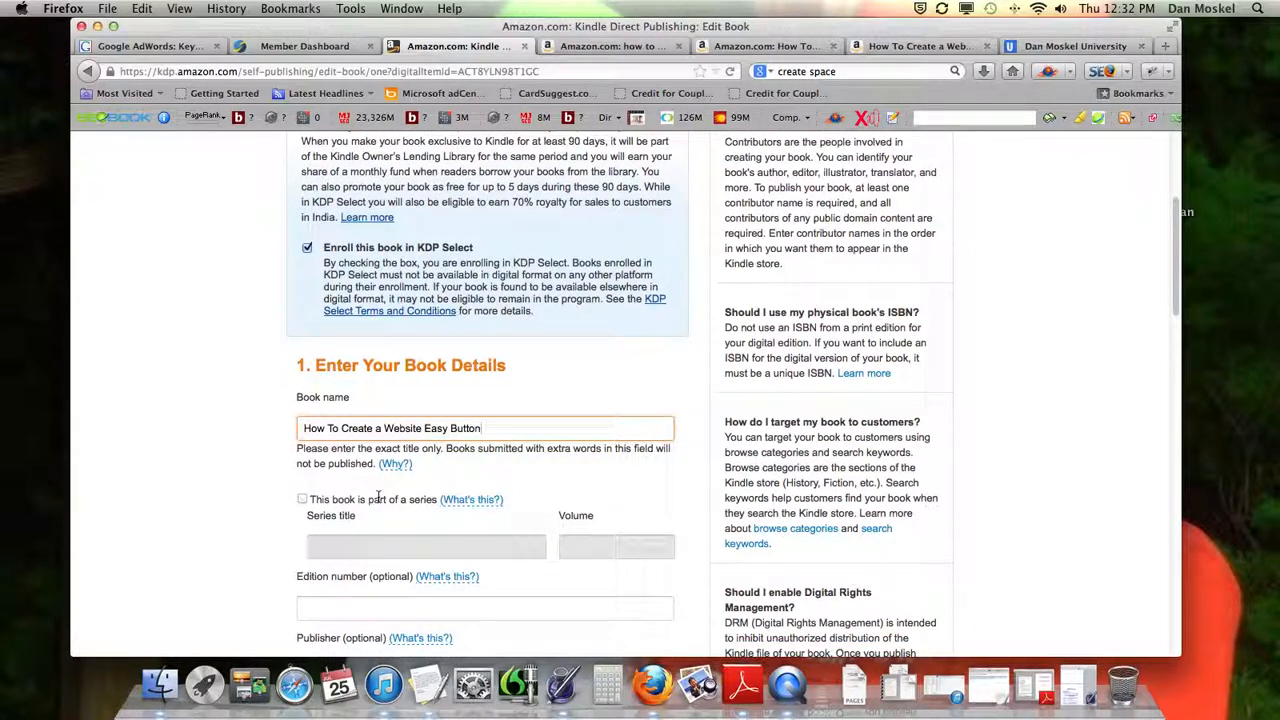
{"action": "scroll", "coordinate": [378, 497], "scroll_direction": "up", "scroll_amount": 2}
{"action": "scroll", "coordinate": [378, 497], "scroll_direction": "down", "scroll_amount": 3}
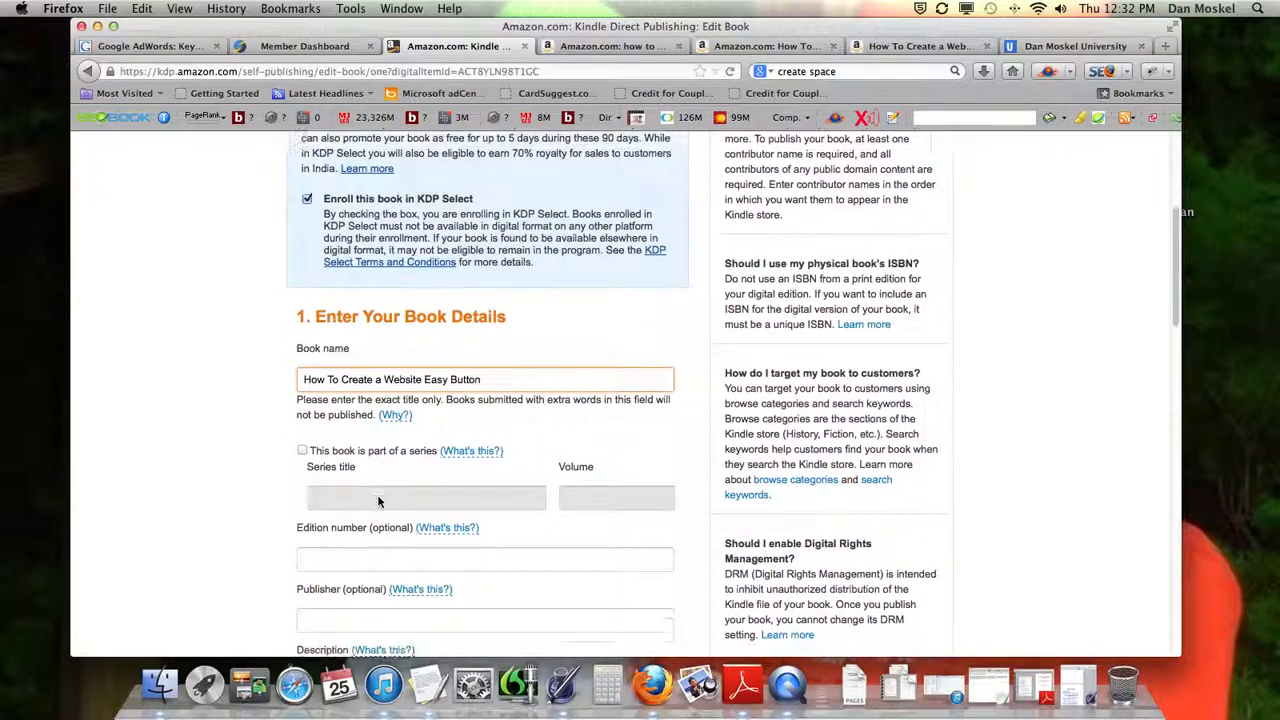
{"action": "left_click", "coordinate": [301, 451]}
{"action": "left_click", "coordinate": [301, 451]}
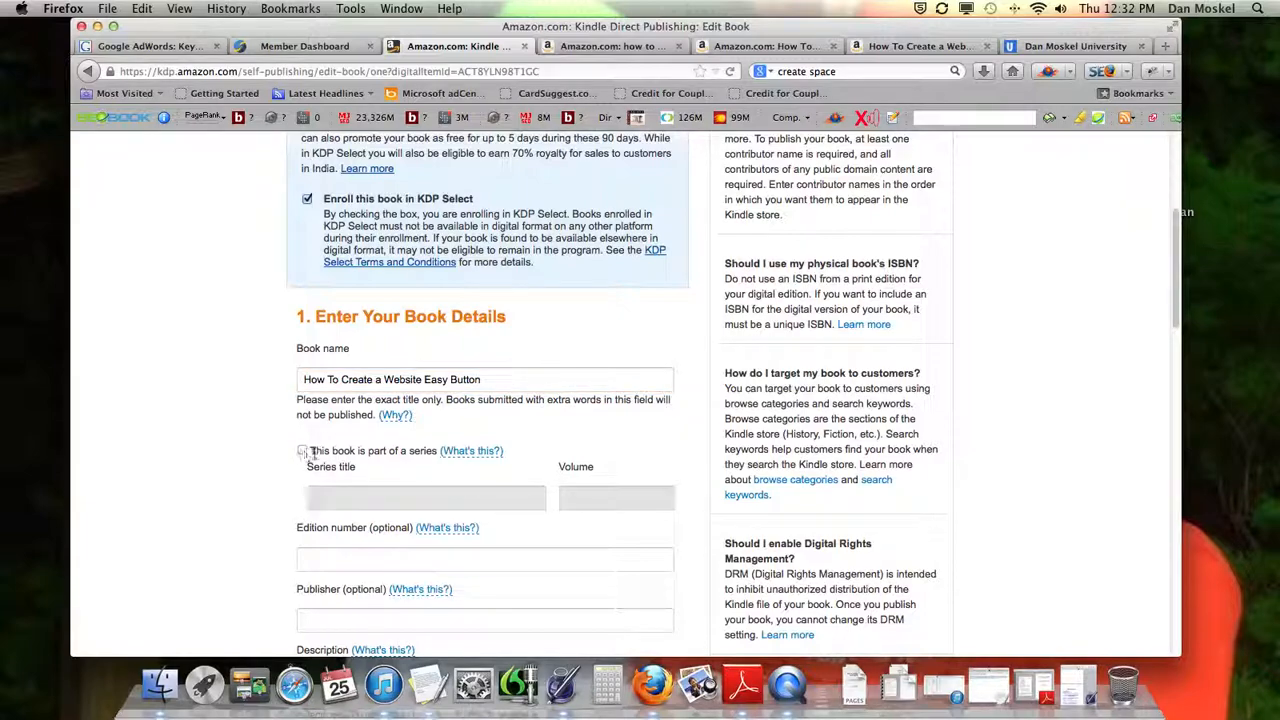
Leave the edition number blank and enter the publisher's name in the Publisher field
{"action": "scroll", "coordinate": [318, 466], "scroll_direction": "down", "scroll_amount": 3}
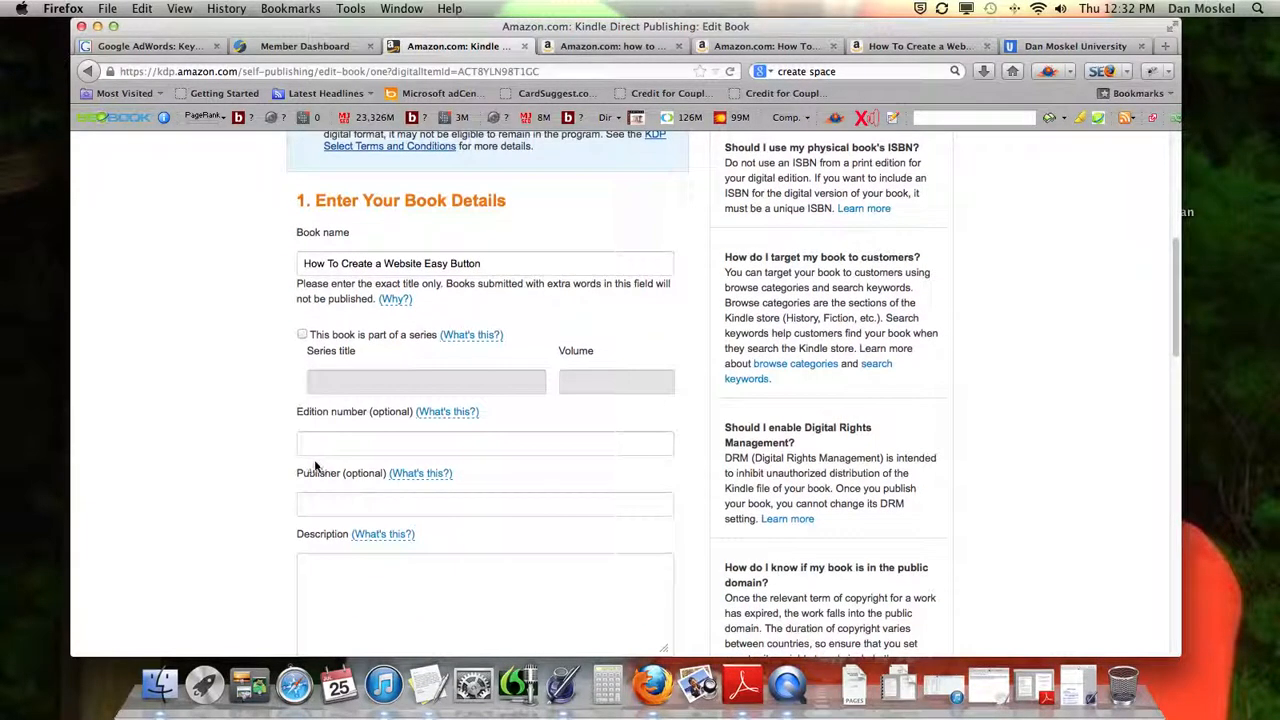
{"action": "left_click", "coordinate": [375, 442]}
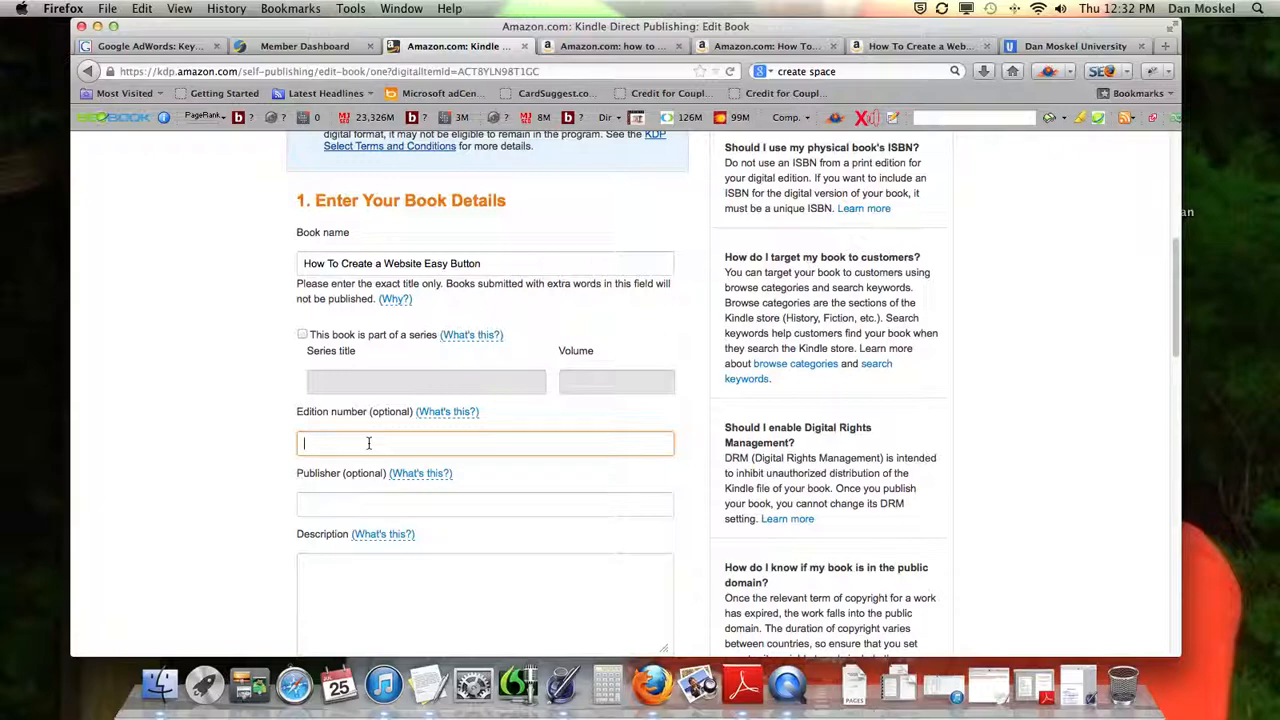
{"action": "left_click", "coordinate": [345, 506]}
{"action": "scroll", "coordinate": [347, 506], "scroll_direction": "up", "scroll_amount": 1}
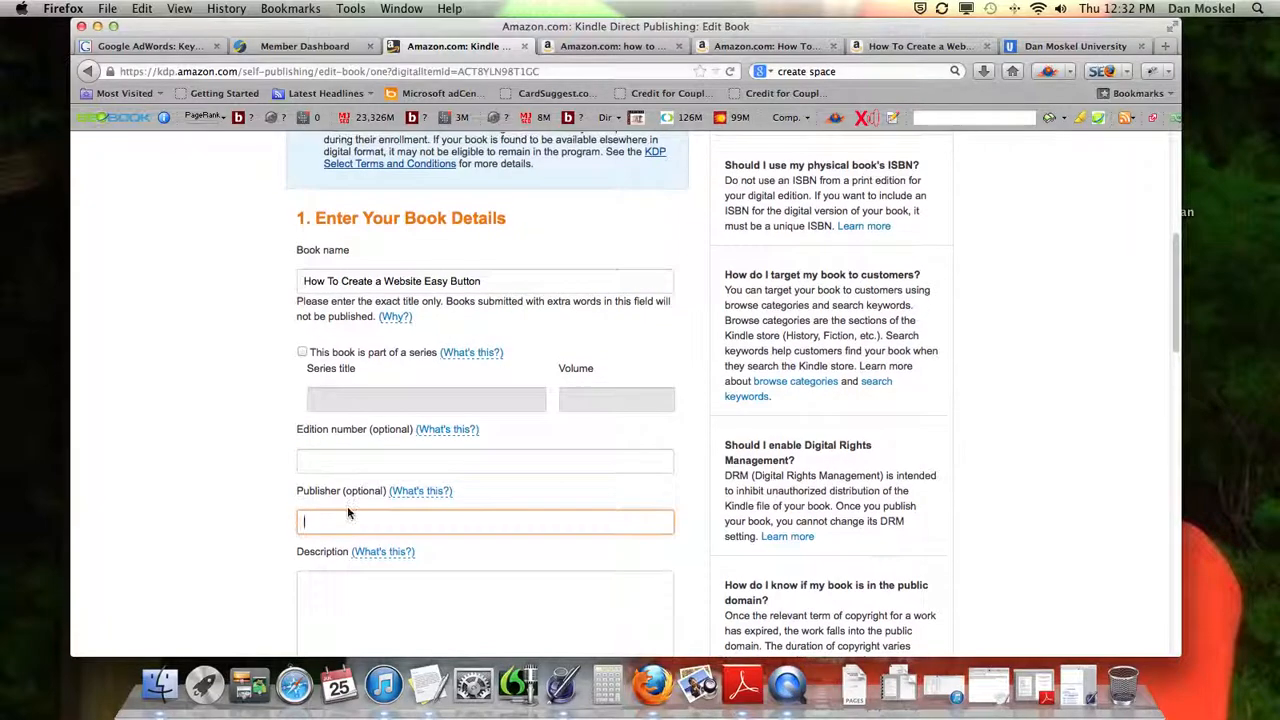
{"action": "scroll", "coordinate": [347, 506], "scroll_direction": "down", "scroll_amount": 4}
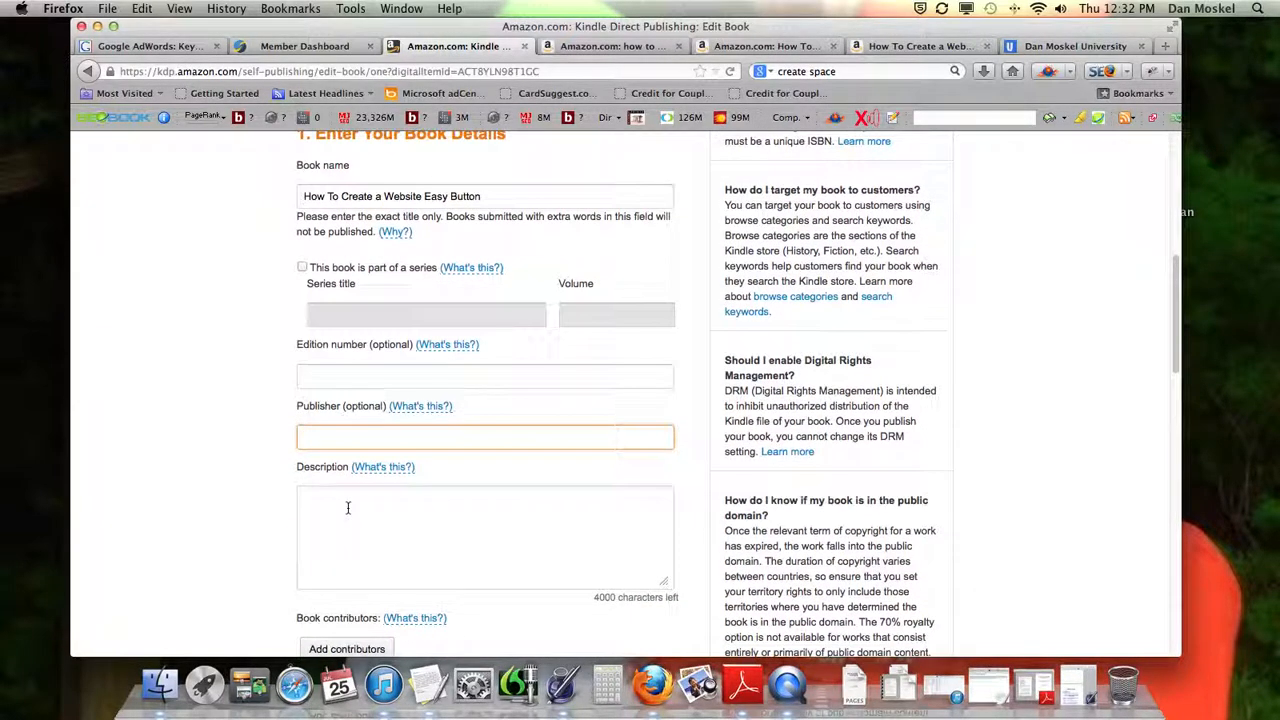
{"action": "type", "text": "Dan Moskel"}
Examine the Book Description on the paperback's Amazon listing as a model for the empty Description field
{"action": "left_click", "coordinate": [370, 546]}
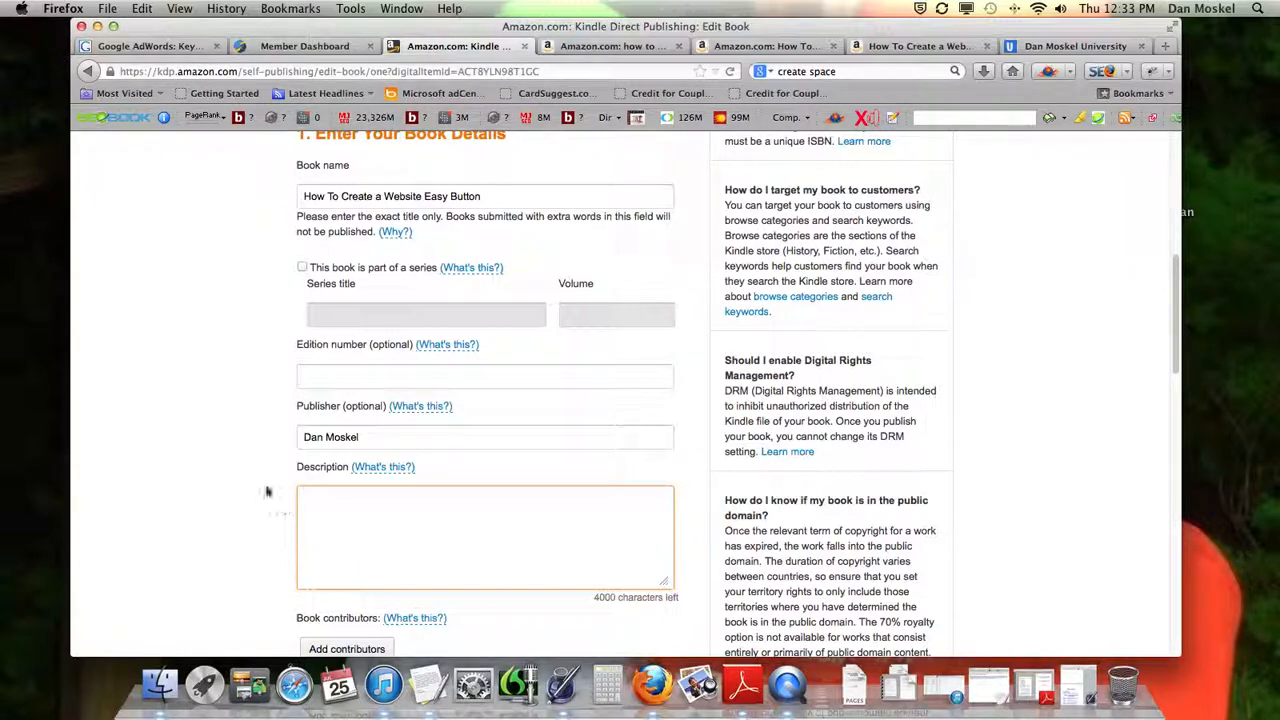
{"action": "scroll", "coordinate": [259, 477], "scroll_direction": "down", "scroll_amount": 2}
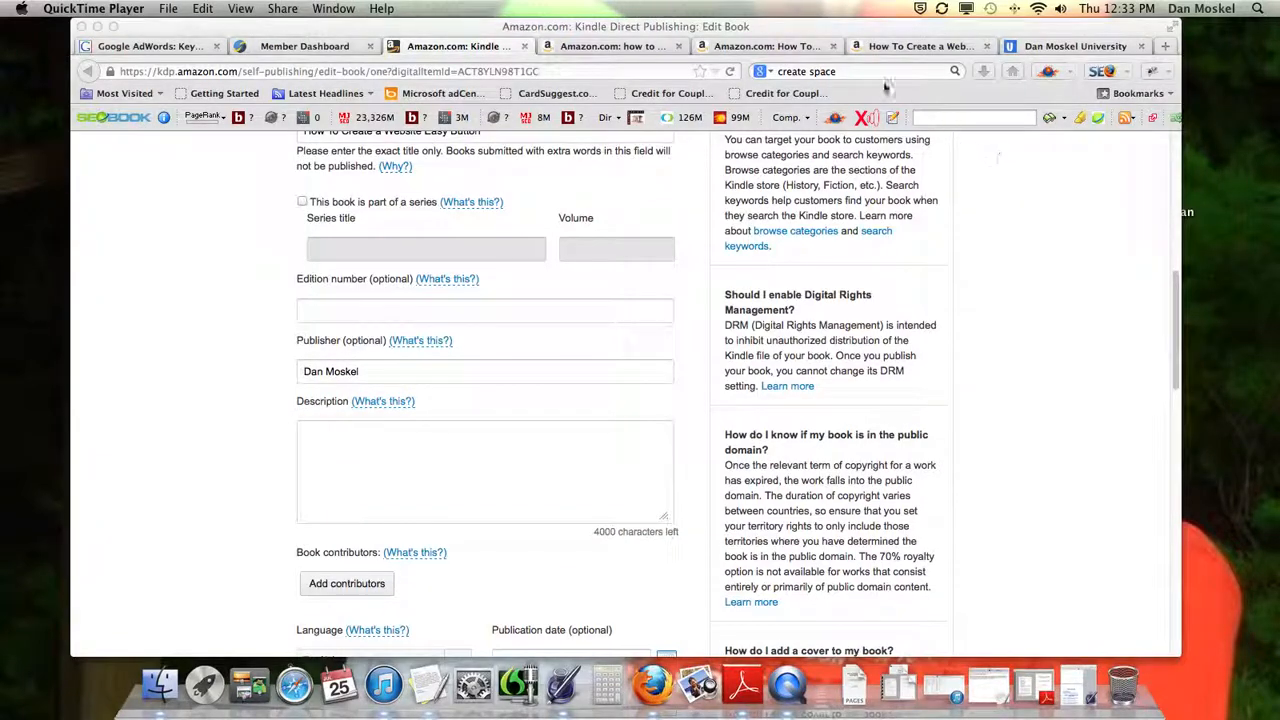
{"action": "left_click", "coordinate": [768, 46]}
{"action": "left_click", "coordinate": [922, 46]}
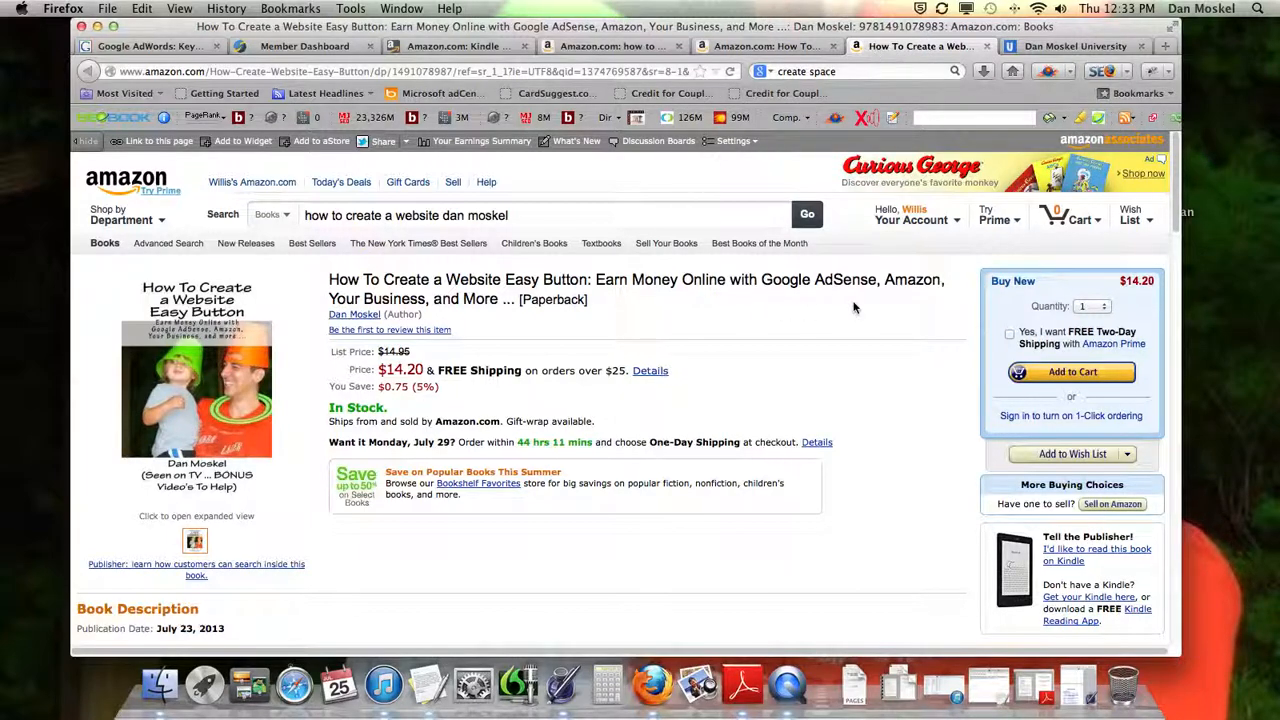
{"action": "scroll", "coordinate": [853, 307], "scroll_direction": "down", "scroll_amount": 3}
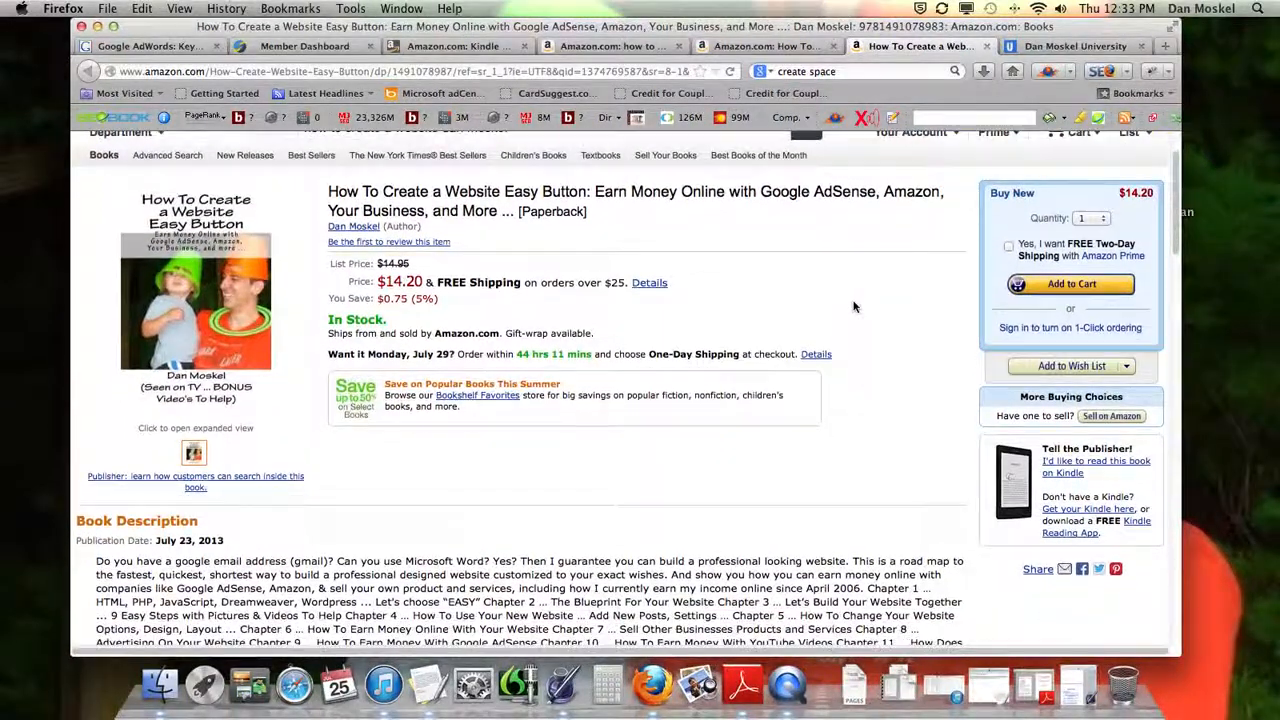
{"action": "scroll", "coordinate": [853, 307], "scroll_direction": "down", "scroll_amount": 3}
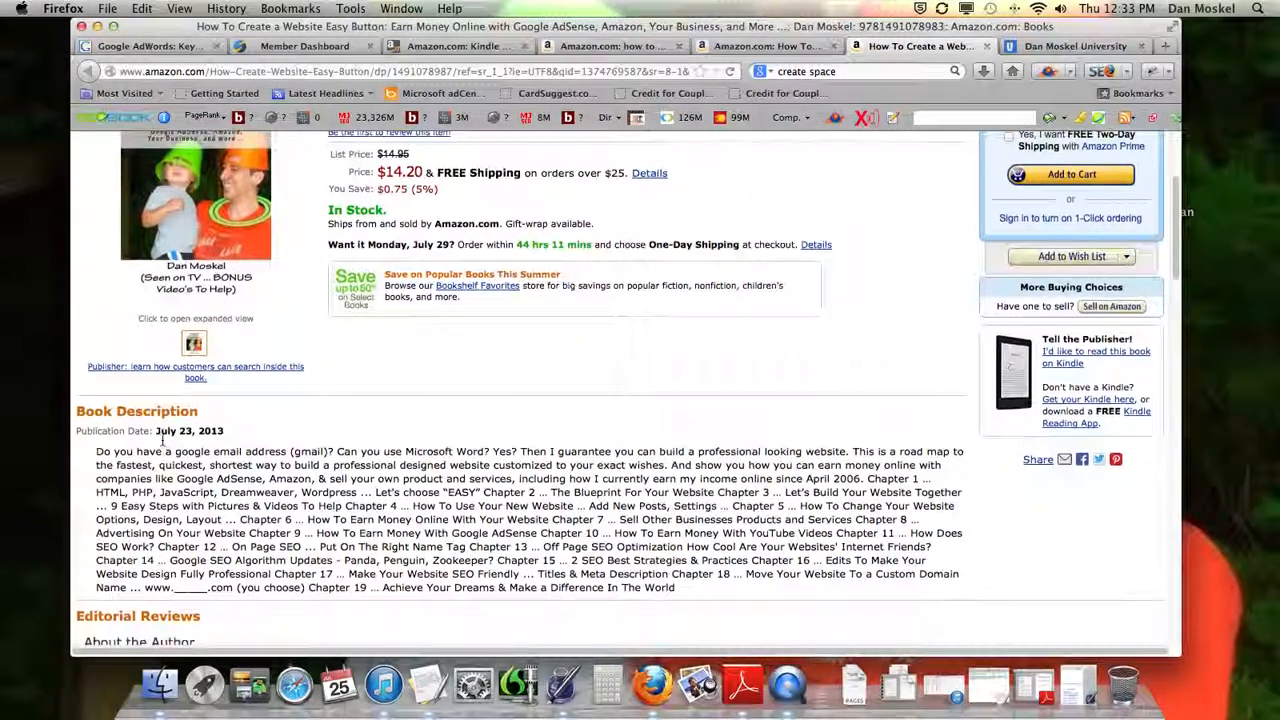
{"action": "left_click_drag", "start_coordinate": [95, 435], "coordinate": [800, 570]}
Read the full Book Description on the Kindle edition's Amazon listing, expanding the hidden part of the text
{"action": "left_click", "coordinate": [787, 47]}
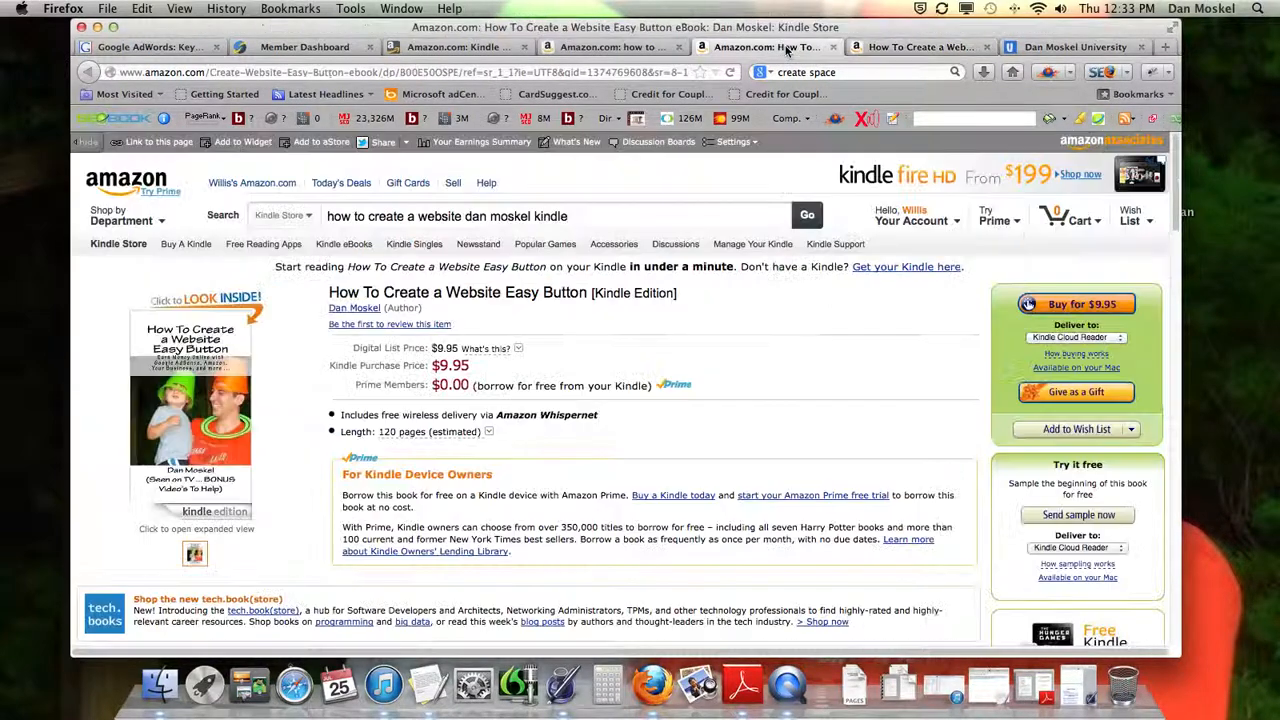
{"action": "scroll", "coordinate": [403, 317], "scroll_direction": "down", "scroll_amount": 7}
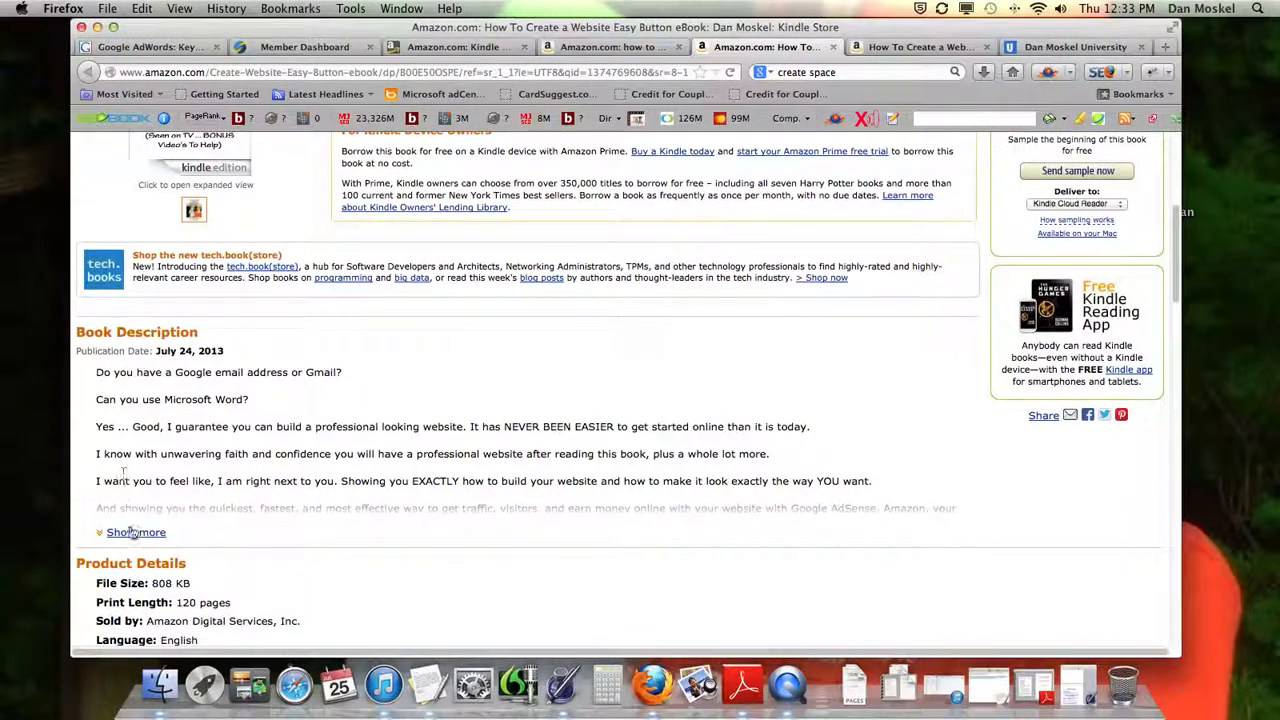
{"action": "left_click", "coordinate": [134, 532]}
{"action": "scroll", "coordinate": [113, 397], "scroll_direction": "down", "scroll_amount": 12}
{"action": "scroll", "coordinate": [113, 390], "scroll_direction": "up", "scroll_amount": 7}
{"action": "scroll", "coordinate": [113, 393], "scroll_direction": "up", "scroll_amount": 6}
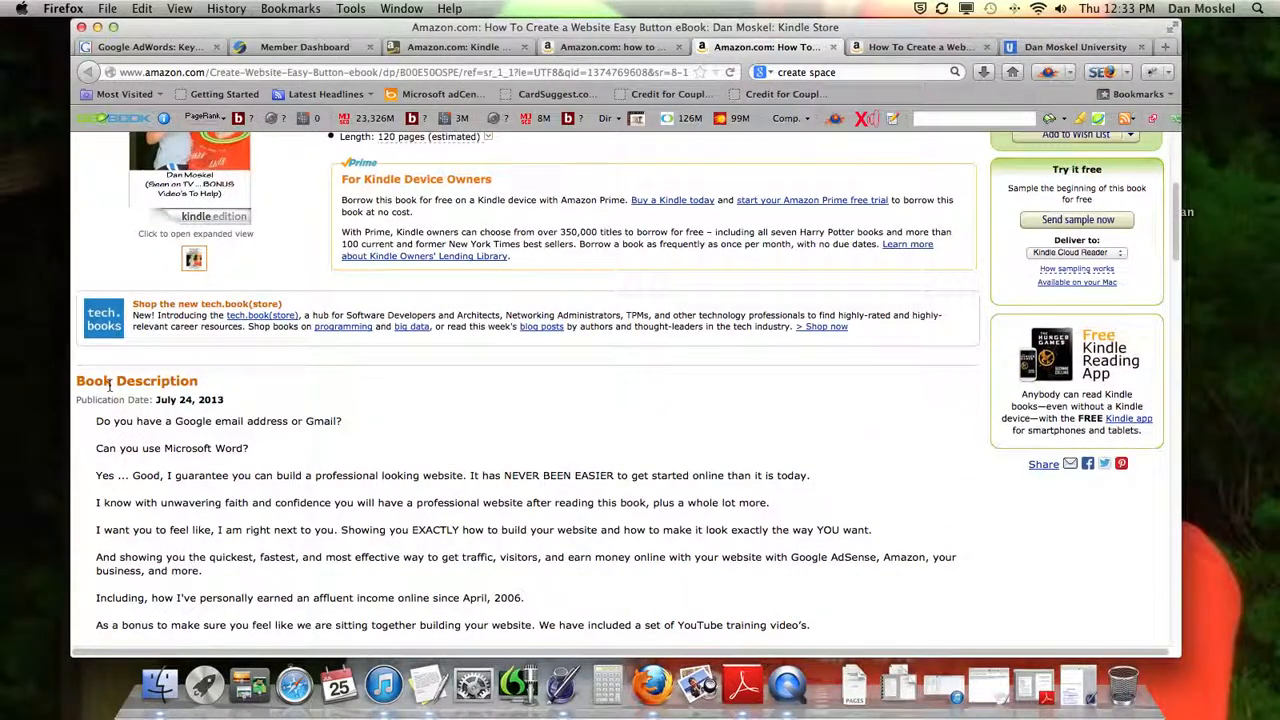
{"action": "scroll", "coordinate": [86, 386], "scroll_direction": "up", "scroll_amount": 6}
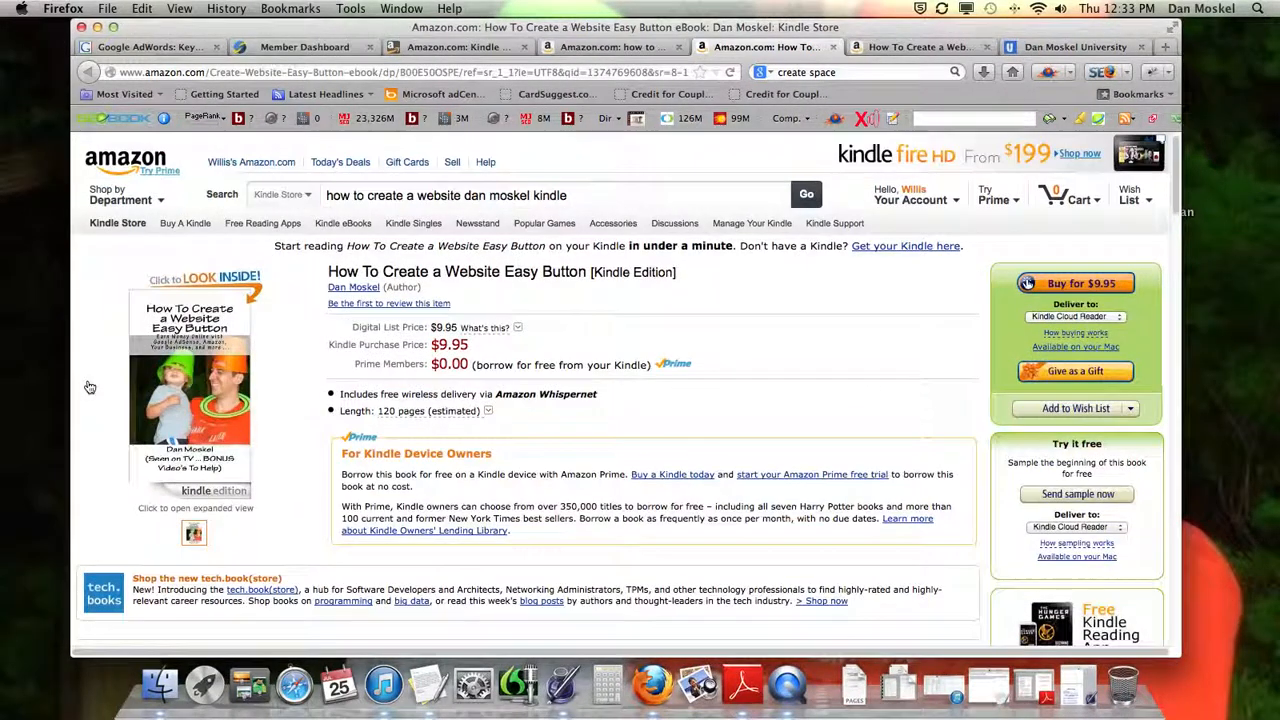
Search the Kindle Store for "how to raise kids" and look through the results for comparable books
{"action": "double_click", "coordinate": [556, 195]}
{"action": "left_click_drag", "start_coordinate": [533, 196], "coordinate": [322, 197]}
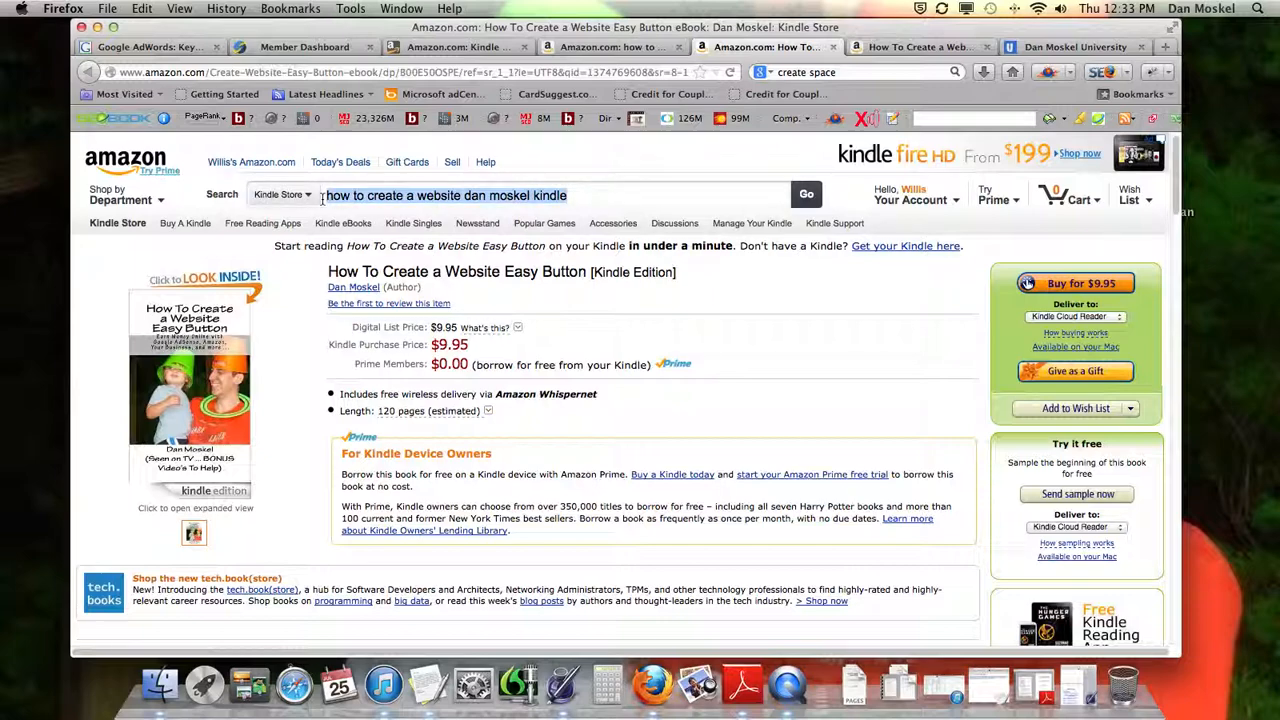
{"action": "type", "text": "how to ra"}
{"action": "type", "text": "ise kids"}
{"action": "key", "text": "Return"}
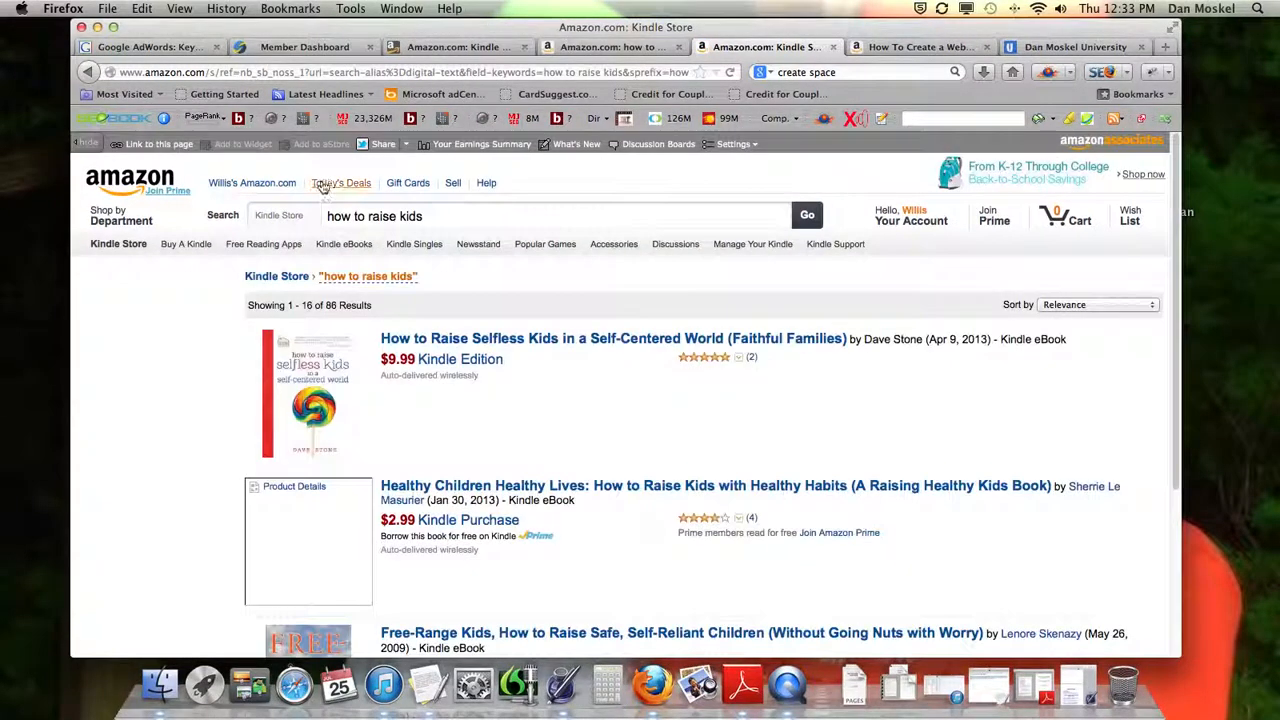
{"action": "scroll", "coordinate": [435, 274], "scroll_direction": "down", "scroll_amount": 1}
{"action": "scroll", "coordinate": [503, 256], "scroll_direction": "up", "scroll_amount": 1}
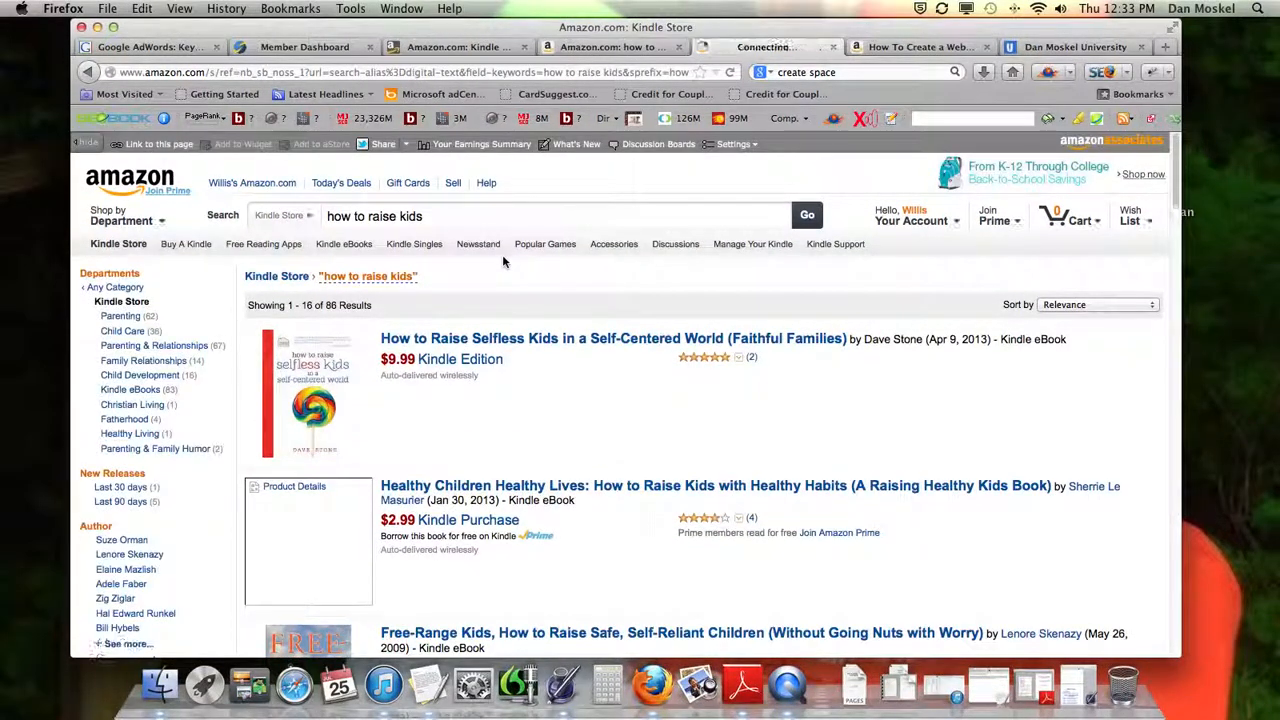
Open the "How to Raise Selfless Kids in a Self-Centered World" listing in a new tab and examine its Book Description
{"action": "right_click", "coordinate": [570, 345]}
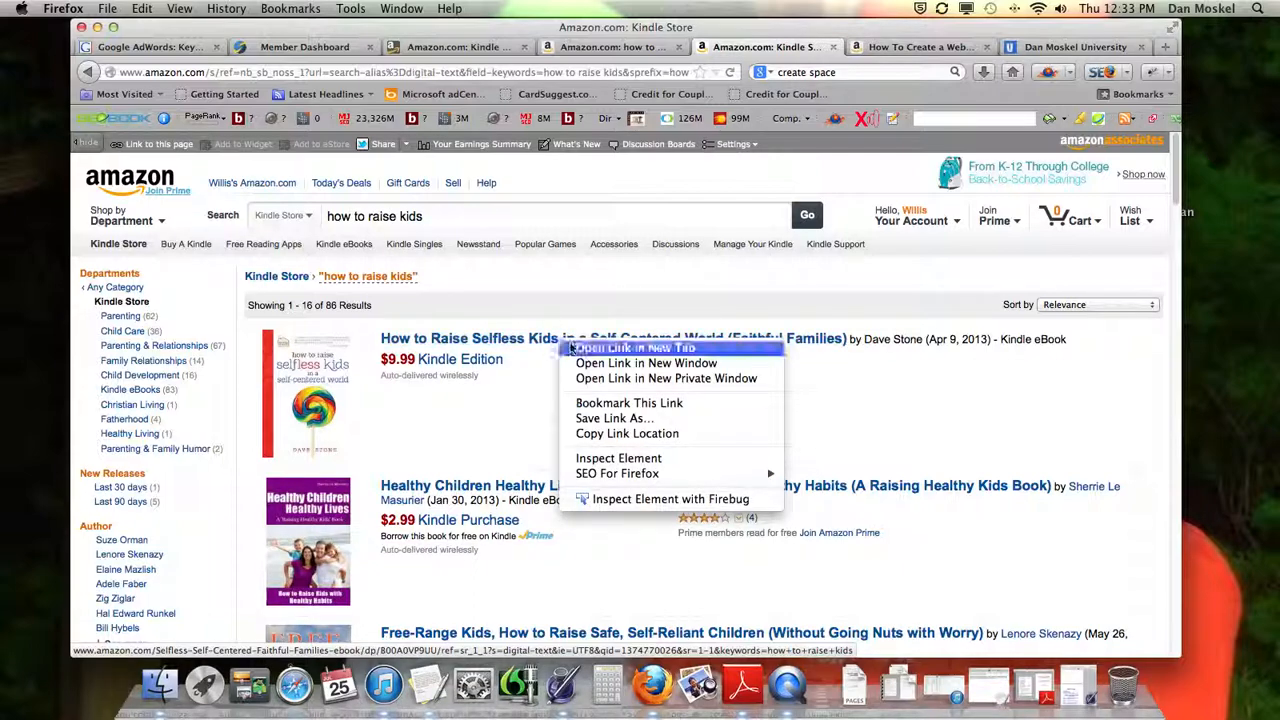
{"action": "left_click", "coordinate": [571, 348]}
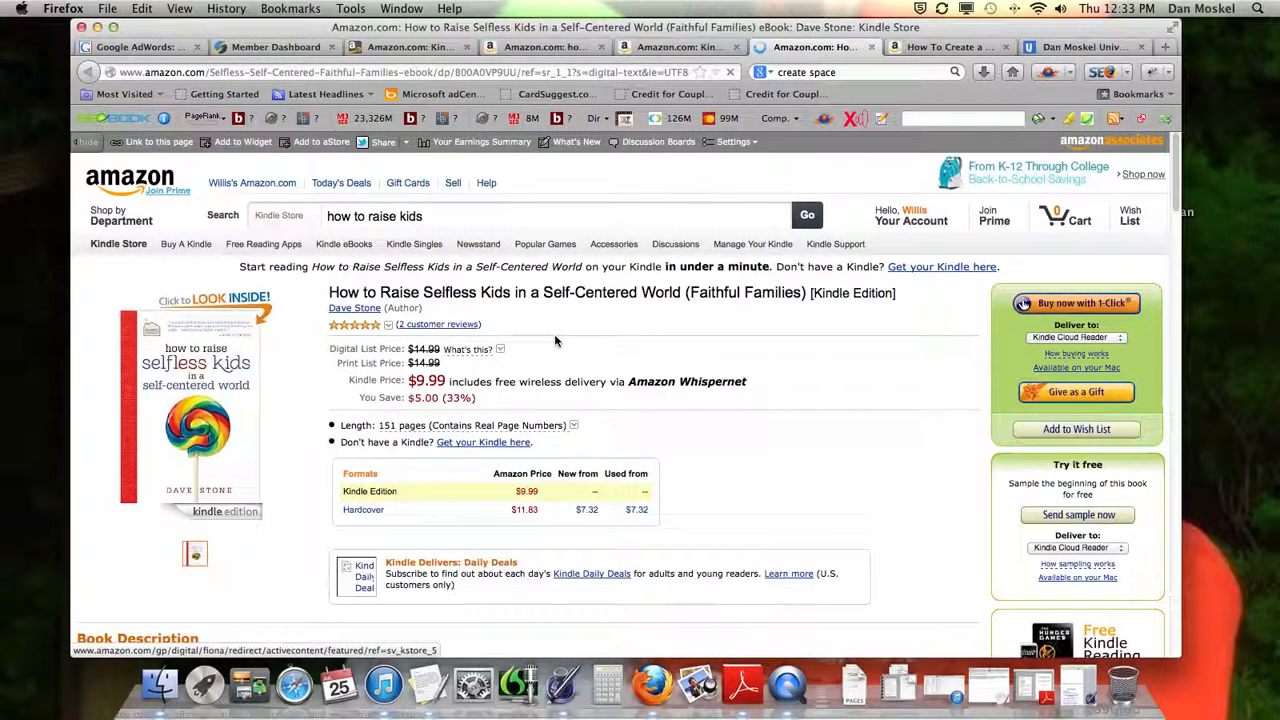
{"action": "scroll", "coordinate": [556, 342], "scroll_direction": "down", "scroll_amount": 5}
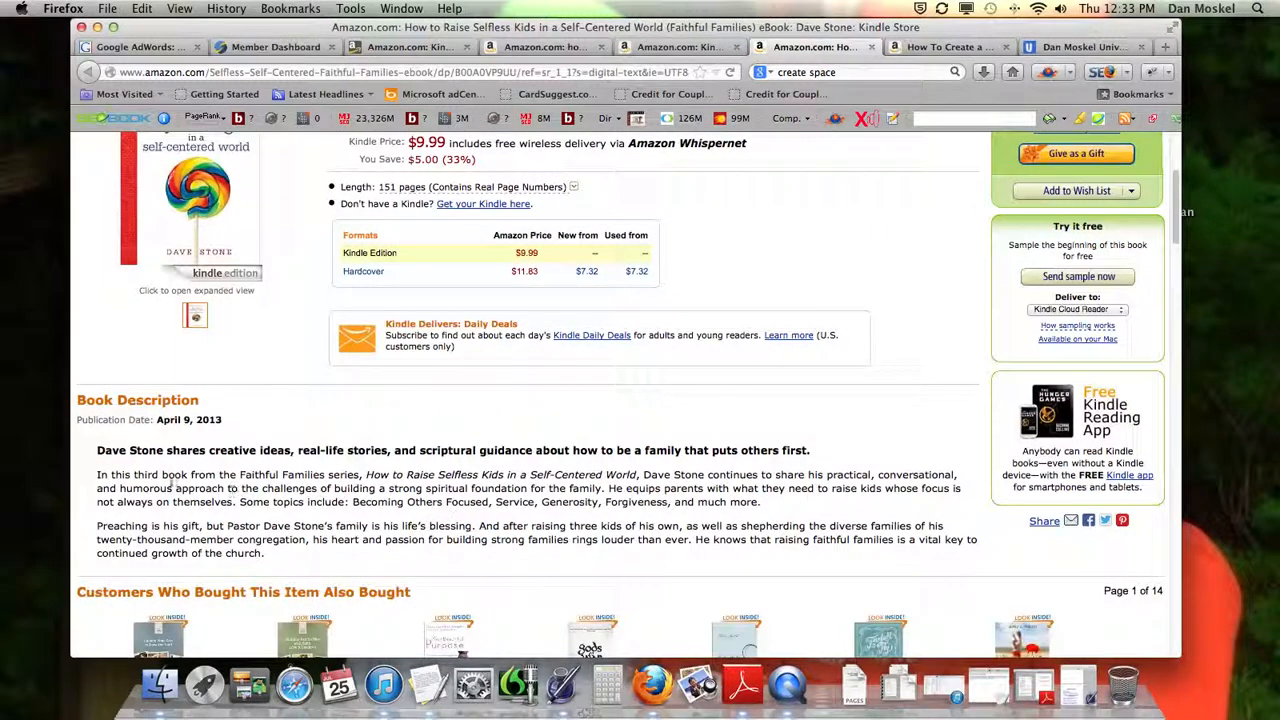
{"action": "left_click_drag", "start_coordinate": [96, 474], "coordinate": [319, 546]}
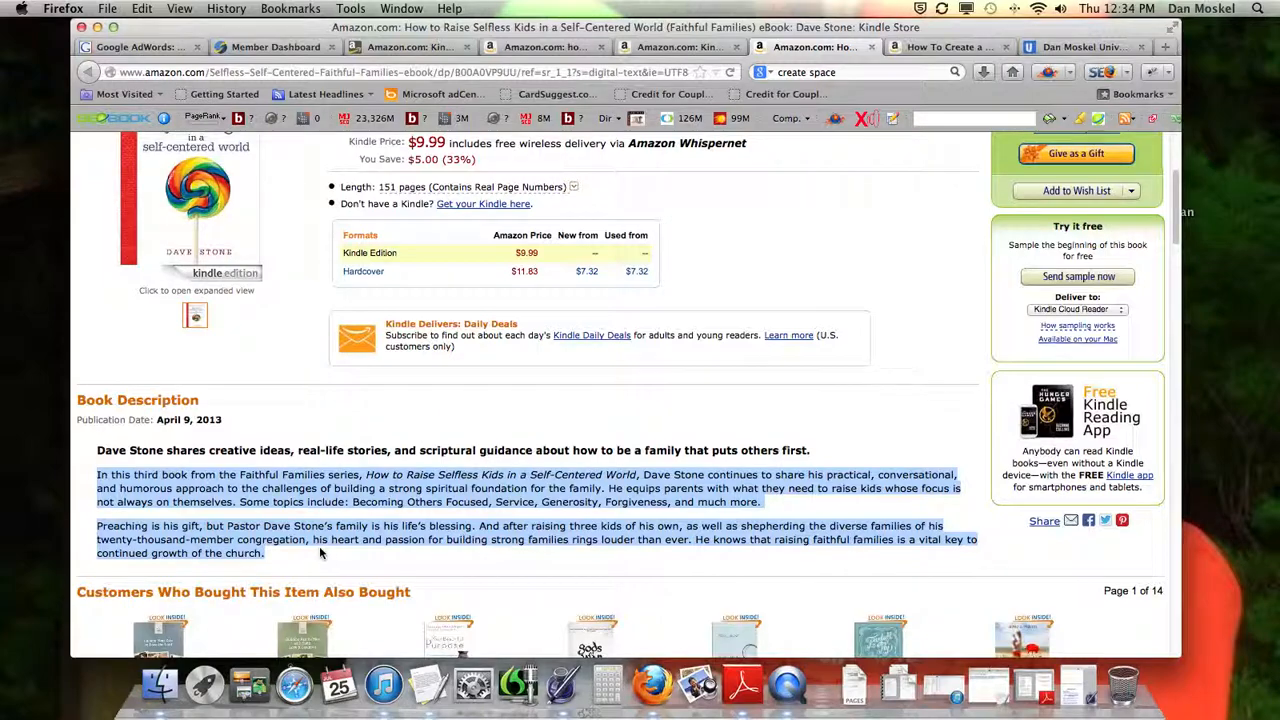
Examine the related books, Product Details and title wording on this listing, and close its tab
{"action": "scroll", "coordinate": [319, 546], "scroll_direction": "down", "scroll_amount": 5}
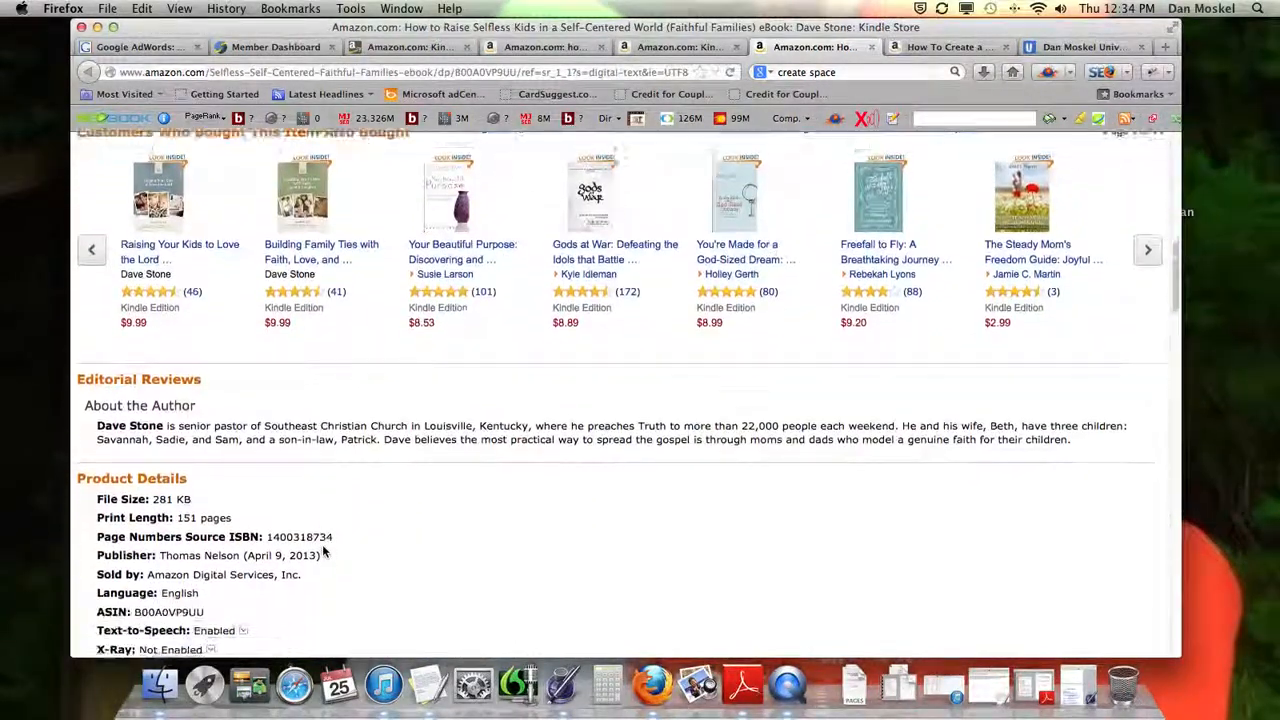
{"action": "scroll", "coordinate": [322, 551], "scroll_direction": "down", "scroll_amount": 3}
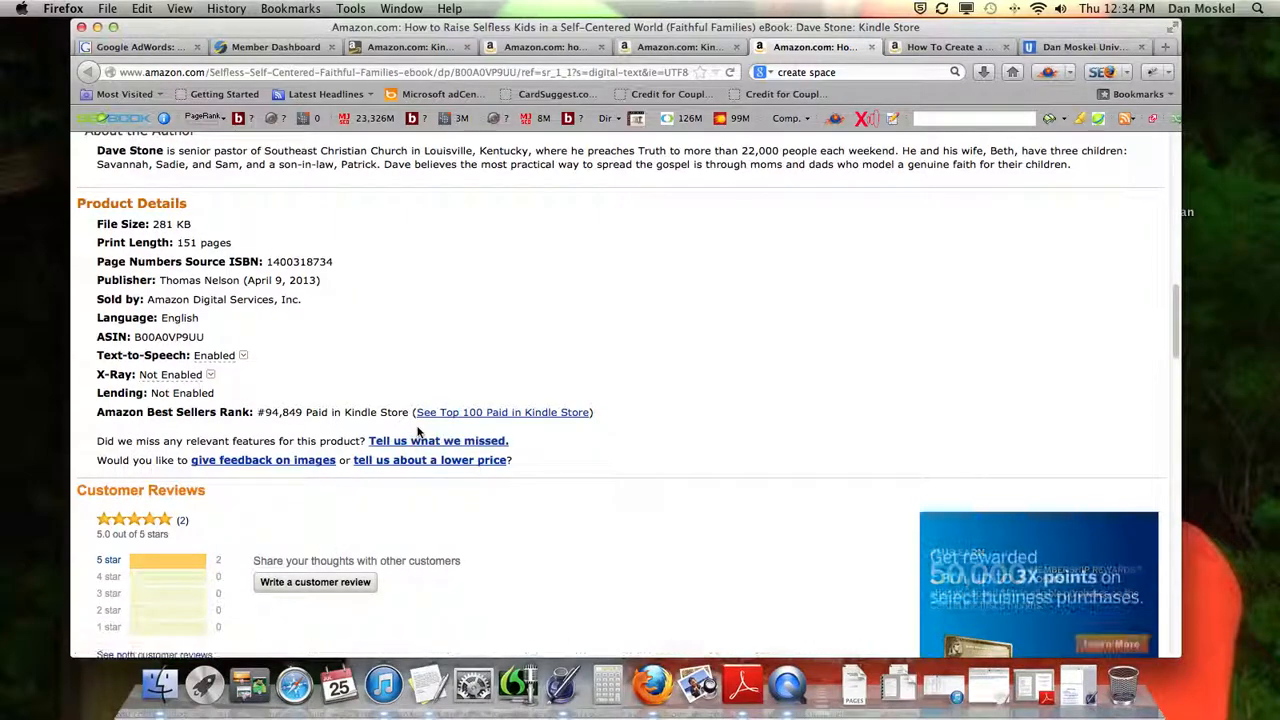
{"action": "scroll", "coordinate": [457, 416], "scroll_direction": "up", "scroll_amount": 8}
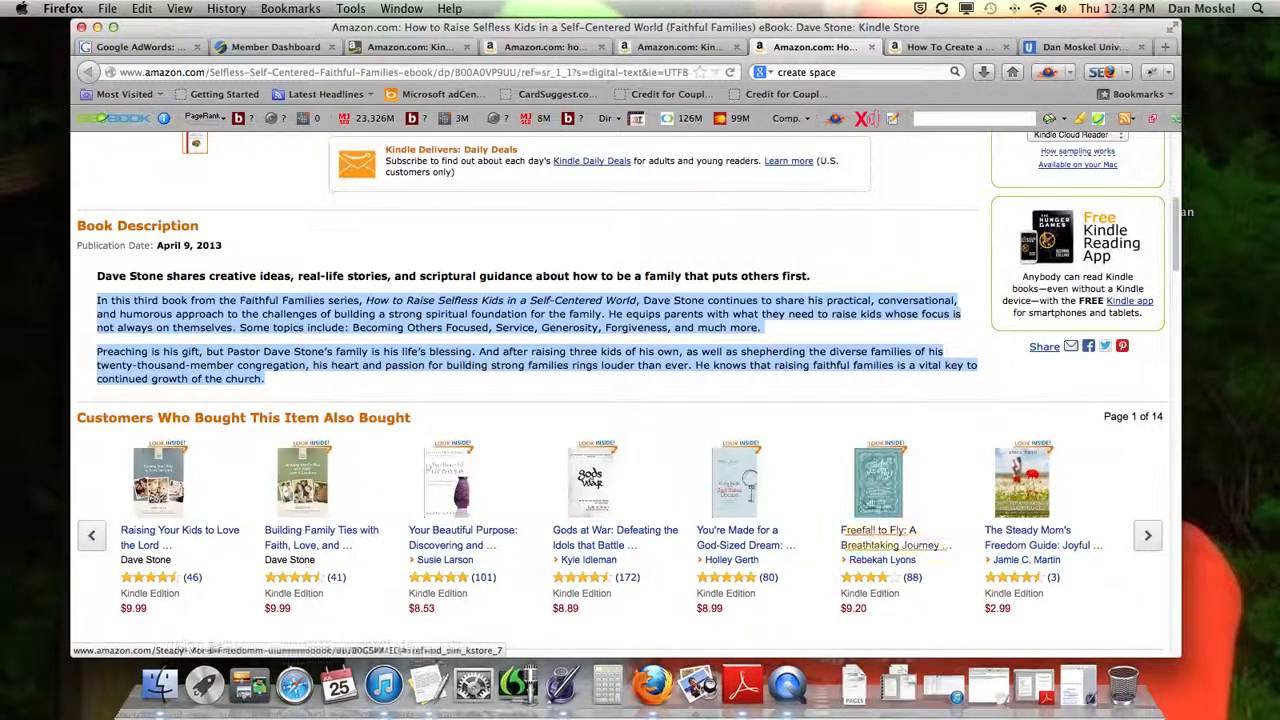
{"action": "scroll", "coordinate": [683, 470], "scroll_direction": "up", "scroll_amount": 3}
{"action": "scroll", "coordinate": [683, 470], "scroll_direction": "up", "scroll_amount": 3}
{"action": "left_click_drag", "start_coordinate": [379, 292], "coordinate": [637, 294]}
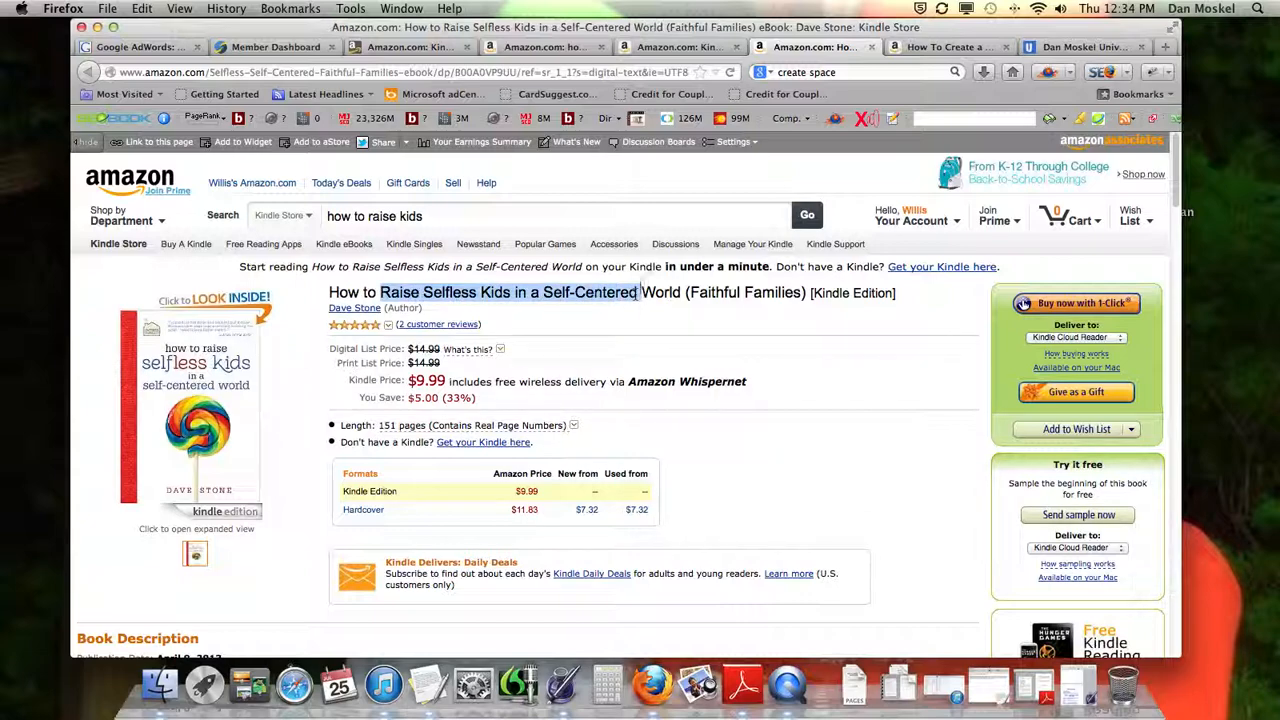
{"action": "left_click", "coordinate": [871, 47]}
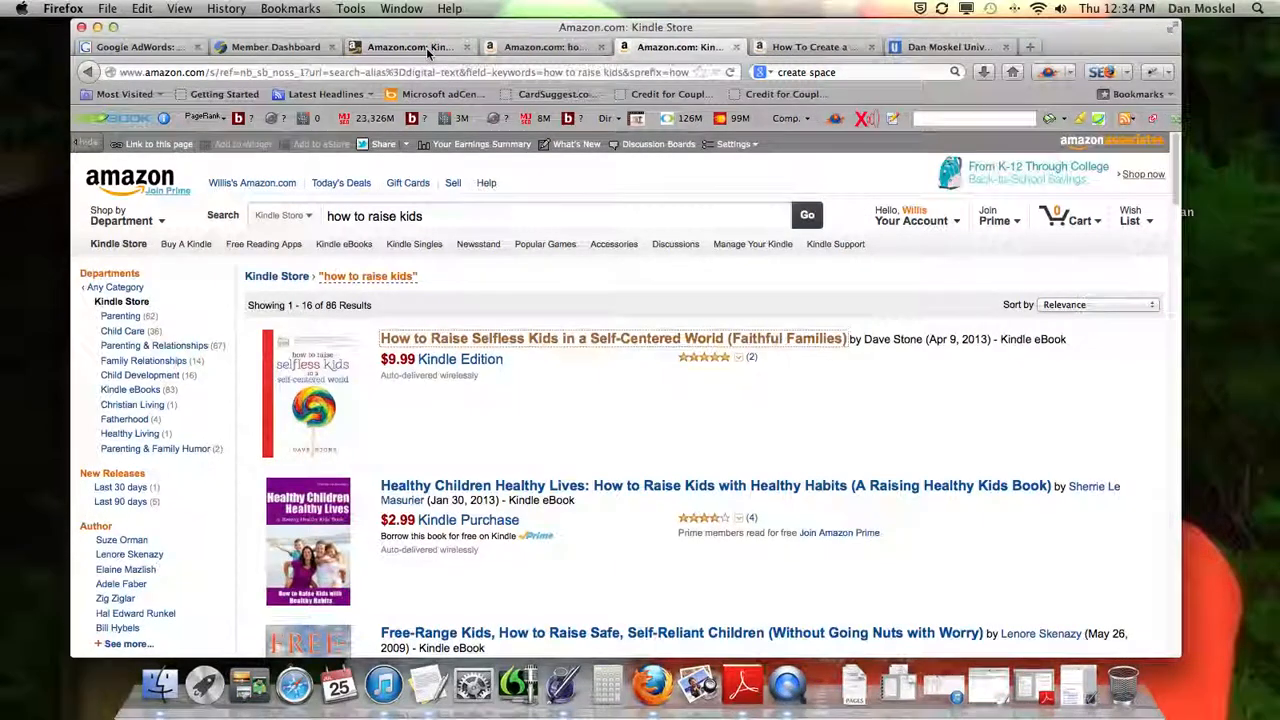
Back on the KDP Edit Book page, fill the Description with the placeholder text "kjfkdjjfijsk wahatjkfjdkskfj jfkjdskljk"
{"action": "left_click", "coordinate": [428, 50]}
{"action": "left_click", "coordinate": [364, 447]}
{"action": "type", "text": "kjfkdjfj"}
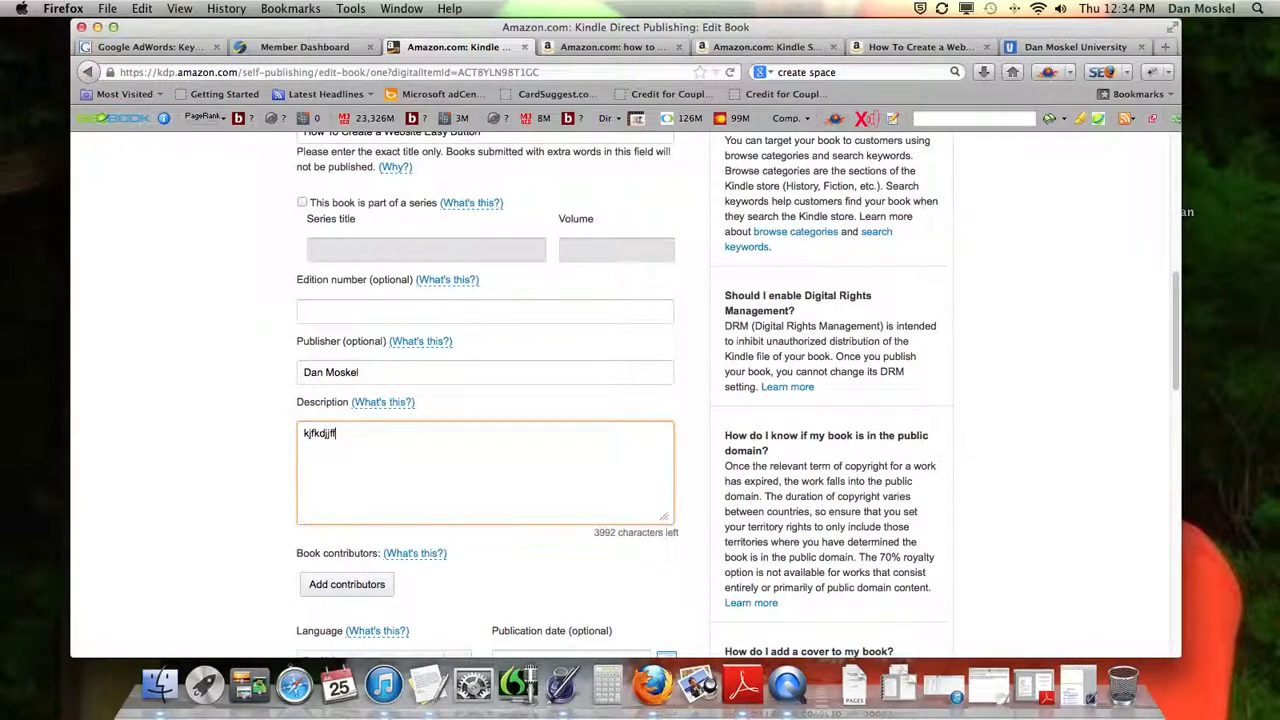
{"action": "type", "text": "sk wahatjkfjdkskfj jfkjdskljk"}
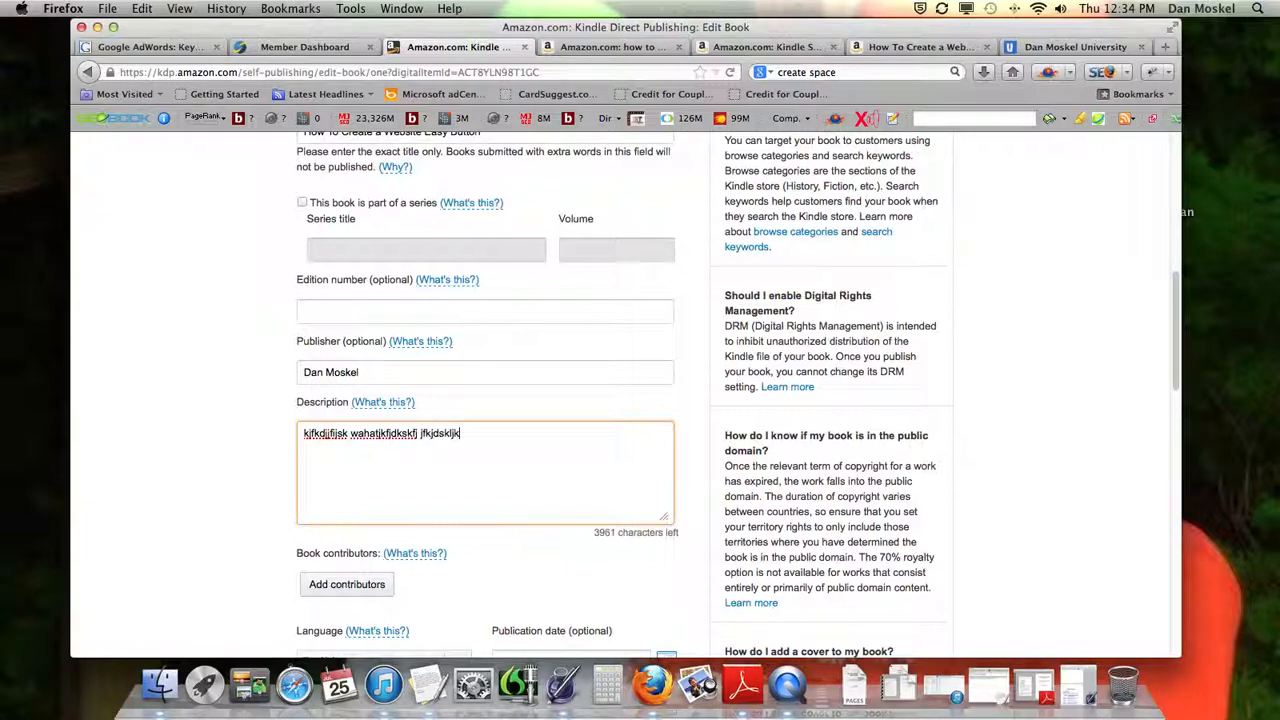
Add a book contributor with the author's first and last name and the title Author, and save it
{"action": "scroll", "coordinate": [329, 463], "scroll_direction": "down", "scroll_amount": 3}
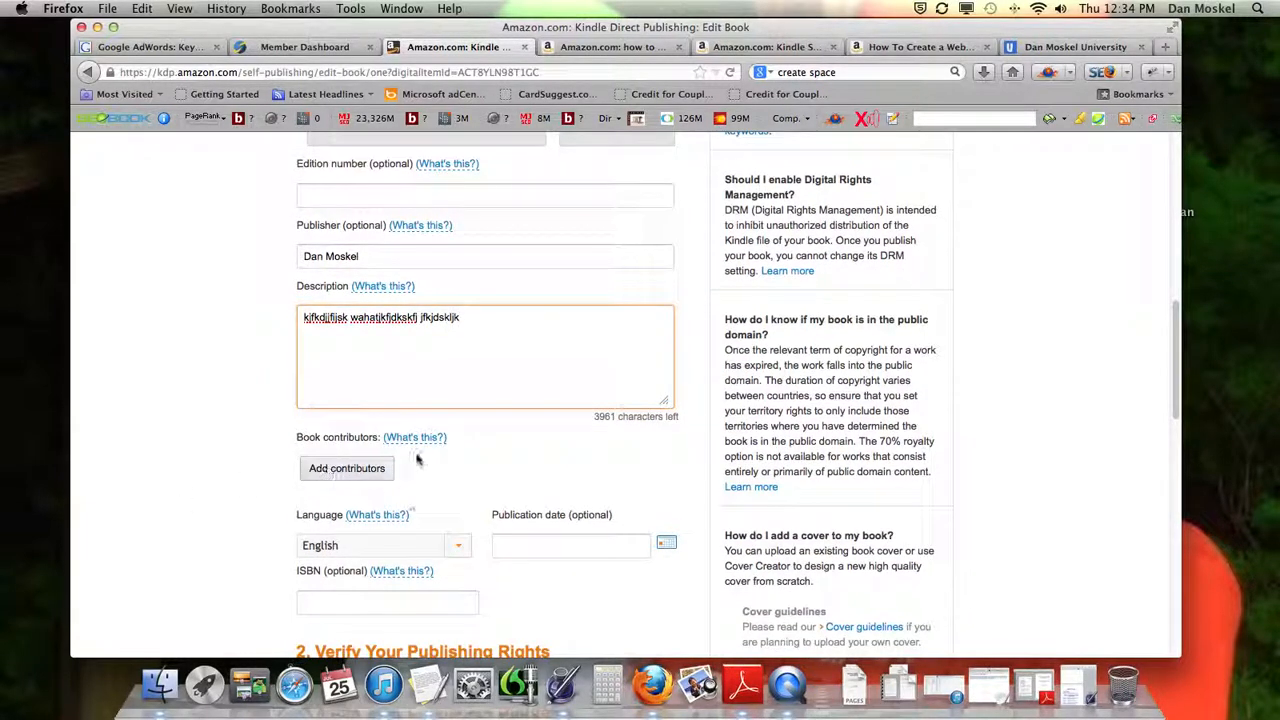
{"action": "scroll", "coordinate": [403, 468], "scroll_direction": "up", "scroll_amount": 5}
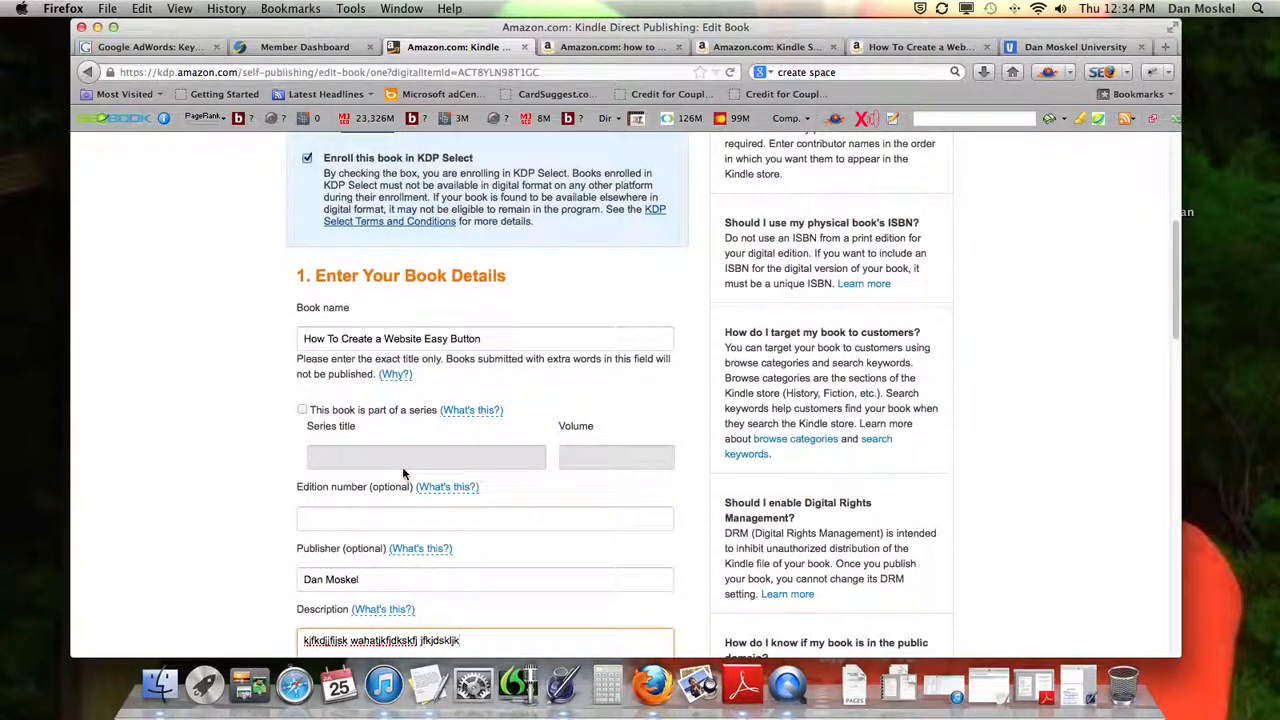
{"action": "scroll", "coordinate": [402, 466], "scroll_direction": "down", "scroll_amount": 8}
{"action": "scroll", "coordinate": [402, 476], "scroll_direction": "down", "scroll_amount": 1}
{"action": "left_click", "coordinate": [364, 289]}
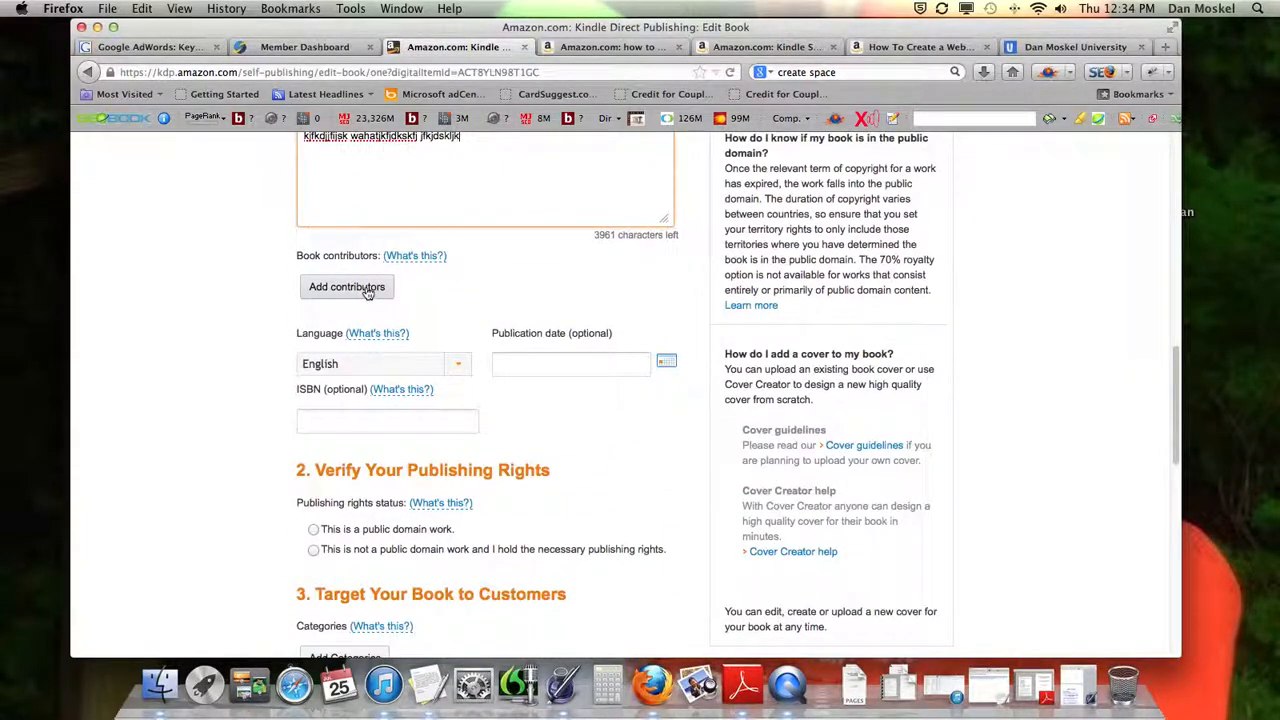
{"action": "left_click", "coordinate": [385, 298]}
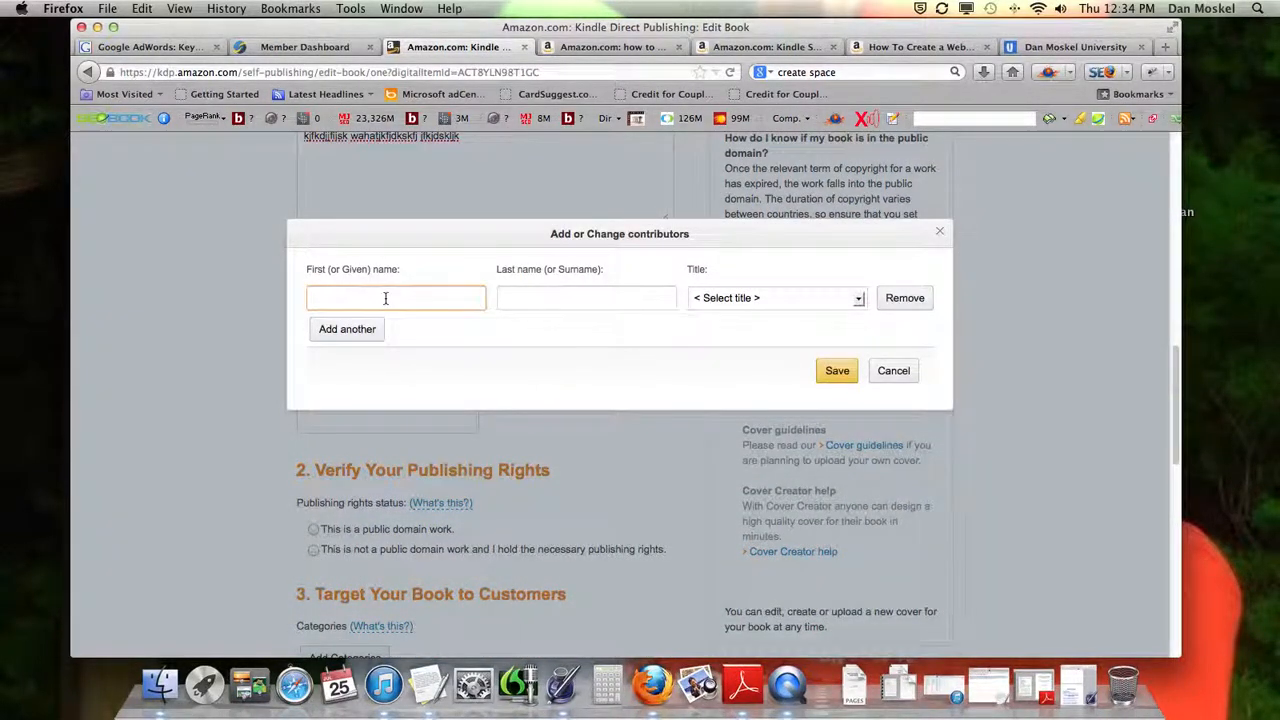
{"action": "type", "text": "Dan Mo"}
{"action": "key", "text": "BackSpace"}
{"action": "key", "text": "BackSpace"}
{"action": "key", "text": "BackSpace"}
{"action": "key", "text": "BackSpace"}
{"action": "key", "text": "Tab"}
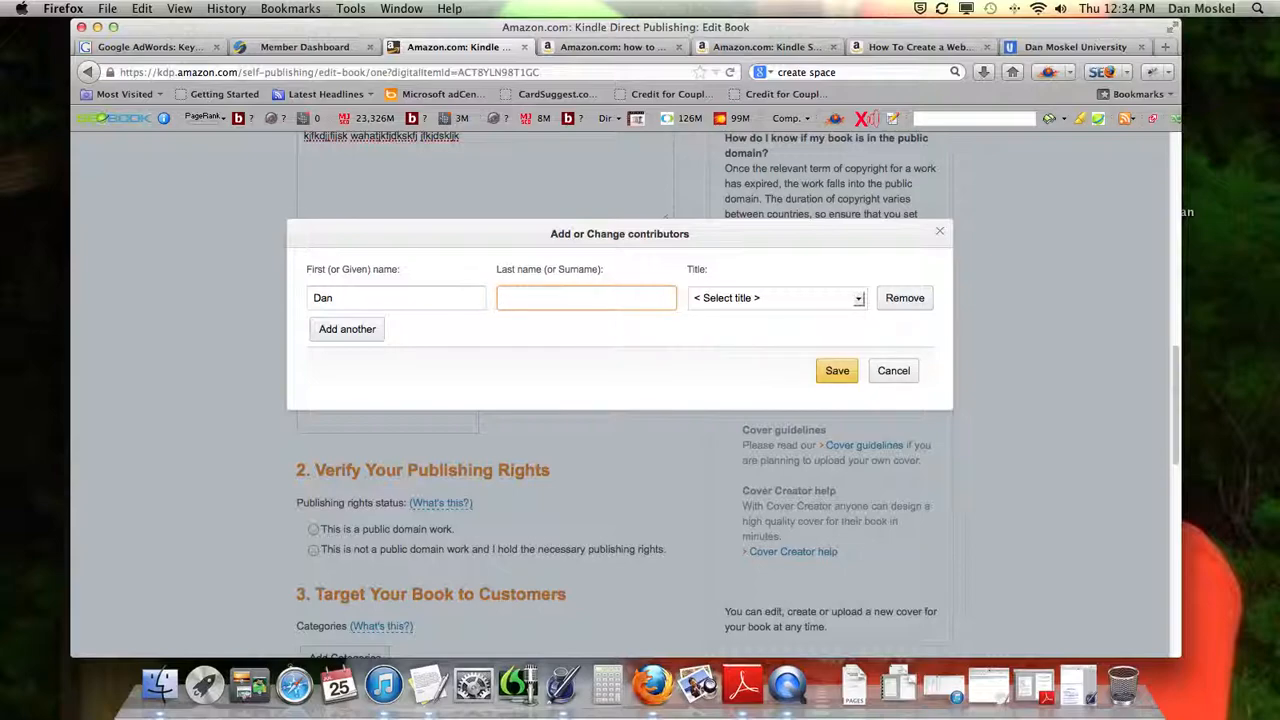
{"action": "type", "text": "Moskel"}
{"action": "left_click", "coordinate": [858, 300]}
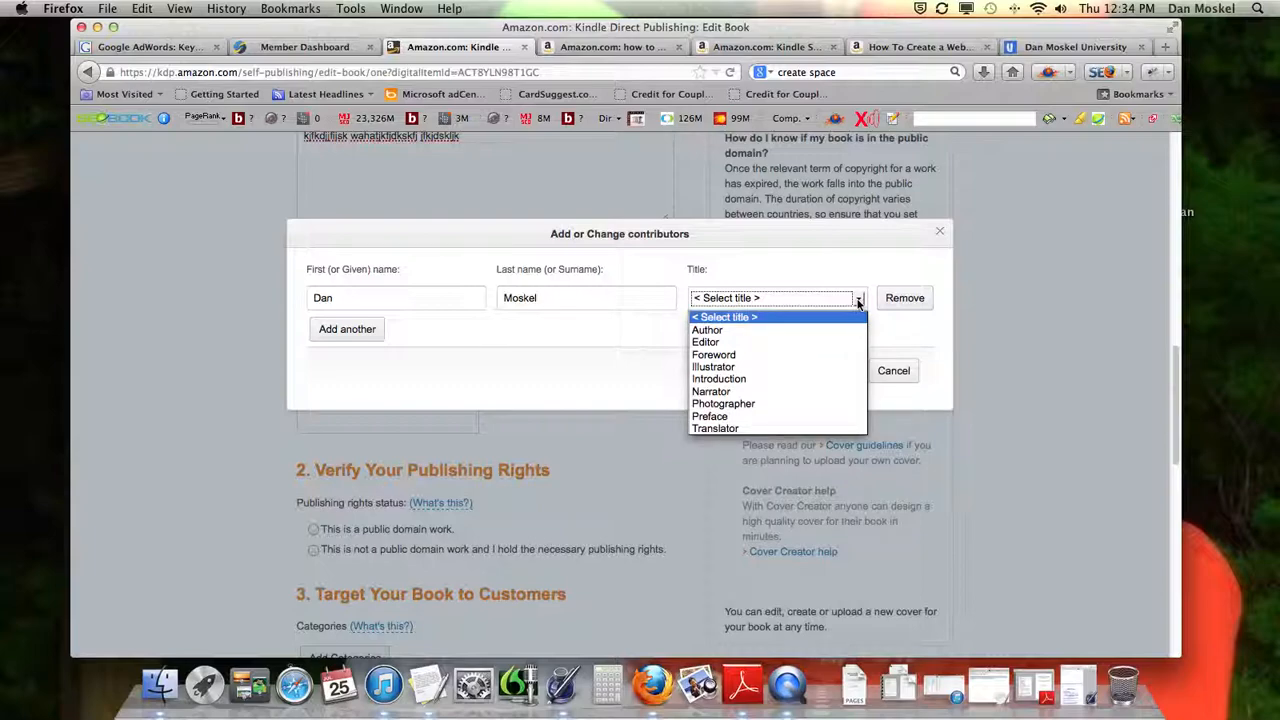
{"action": "left_click", "coordinate": [814, 336]}
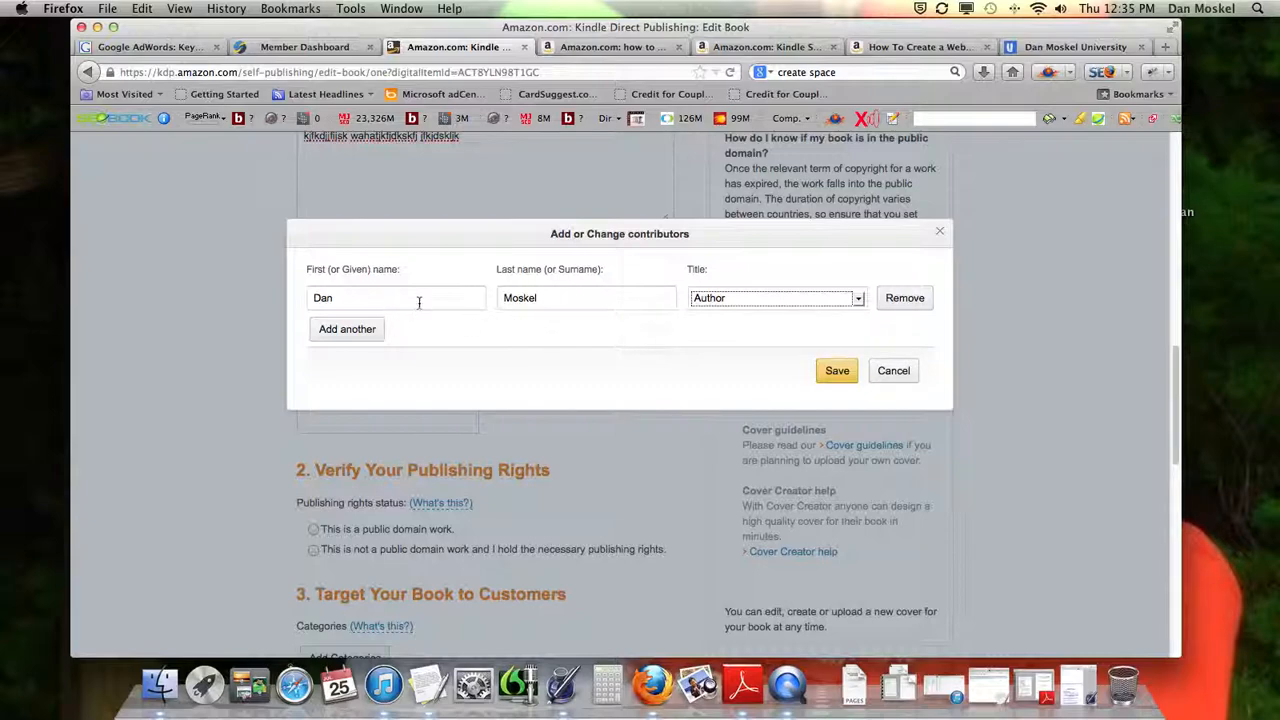
{"action": "left_click", "coordinate": [845, 369]}
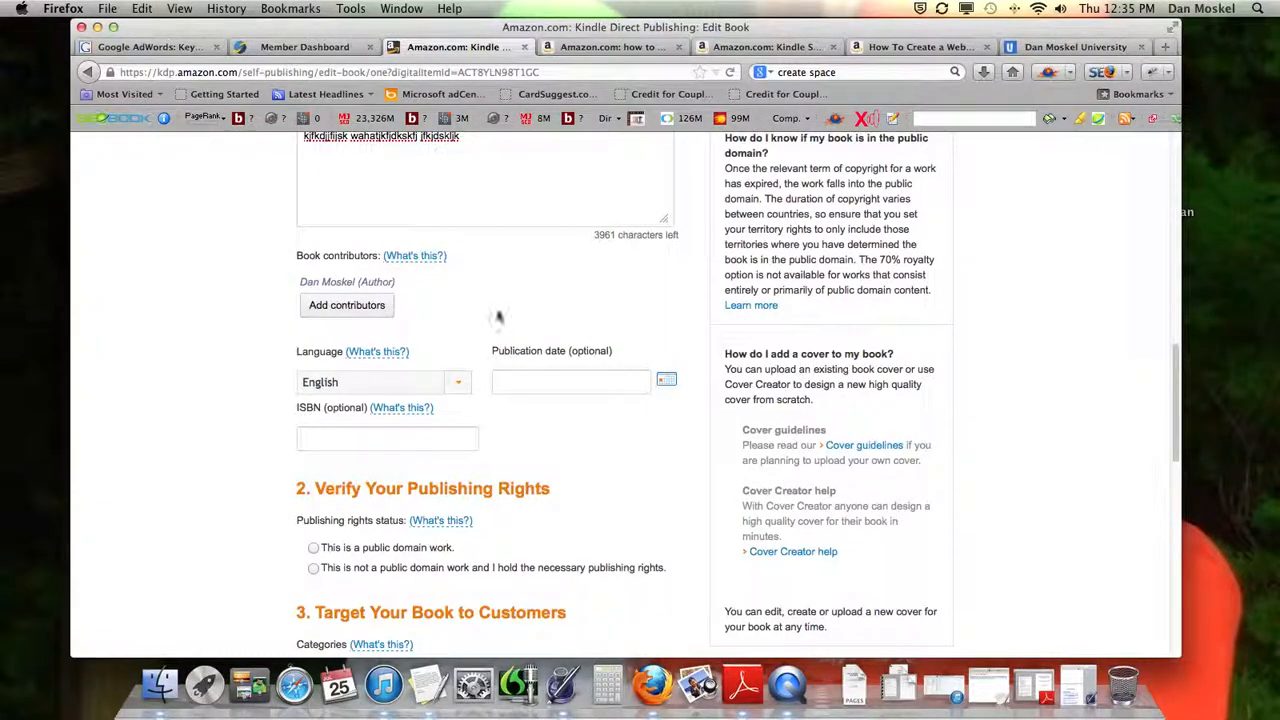
Check the author entry and language, and set the publication date to 07/25/2013
{"action": "left_click_drag", "start_coordinate": [300, 283], "coordinate": [400, 285]}
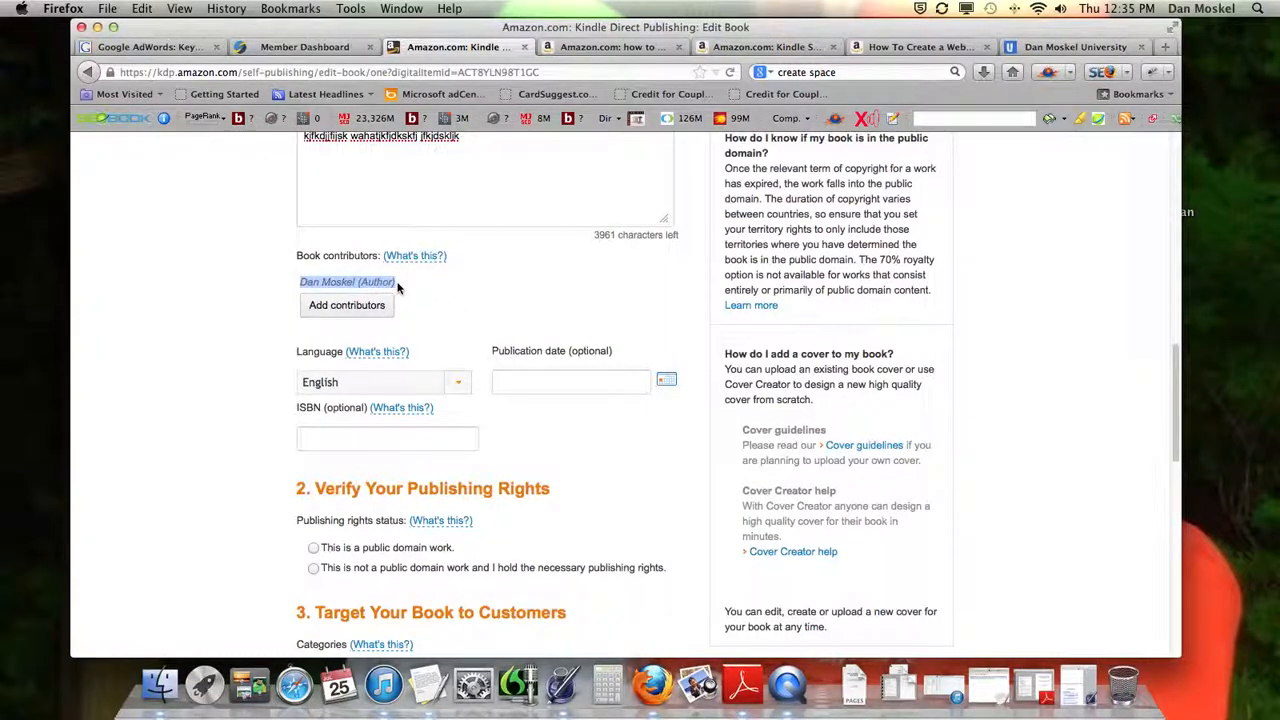
{"action": "scroll", "coordinate": [478, 291], "scroll_direction": "down", "scroll_amount": 1}
{"action": "scroll", "coordinate": [478, 298], "scroll_direction": "down", "scroll_amount": 1}
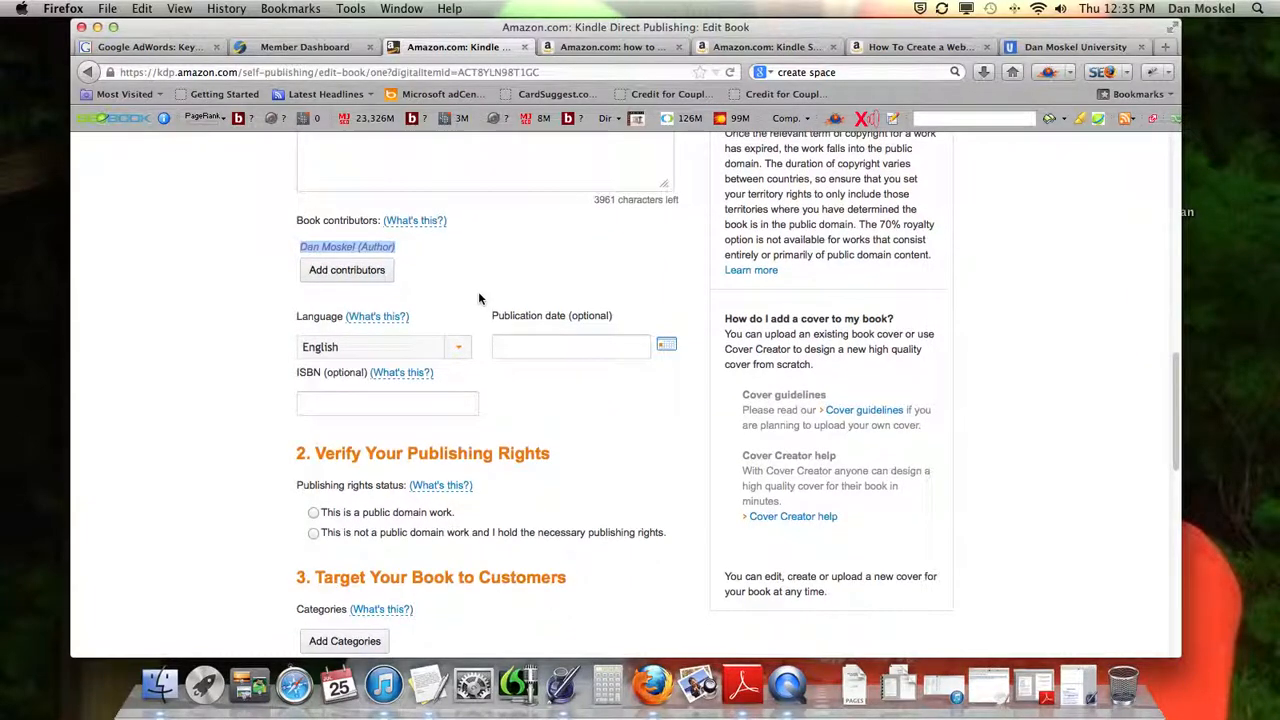
{"action": "left_click_drag", "start_coordinate": [306, 323], "coordinate": [334, 317]}
{"action": "left_click", "coordinate": [472, 318]}
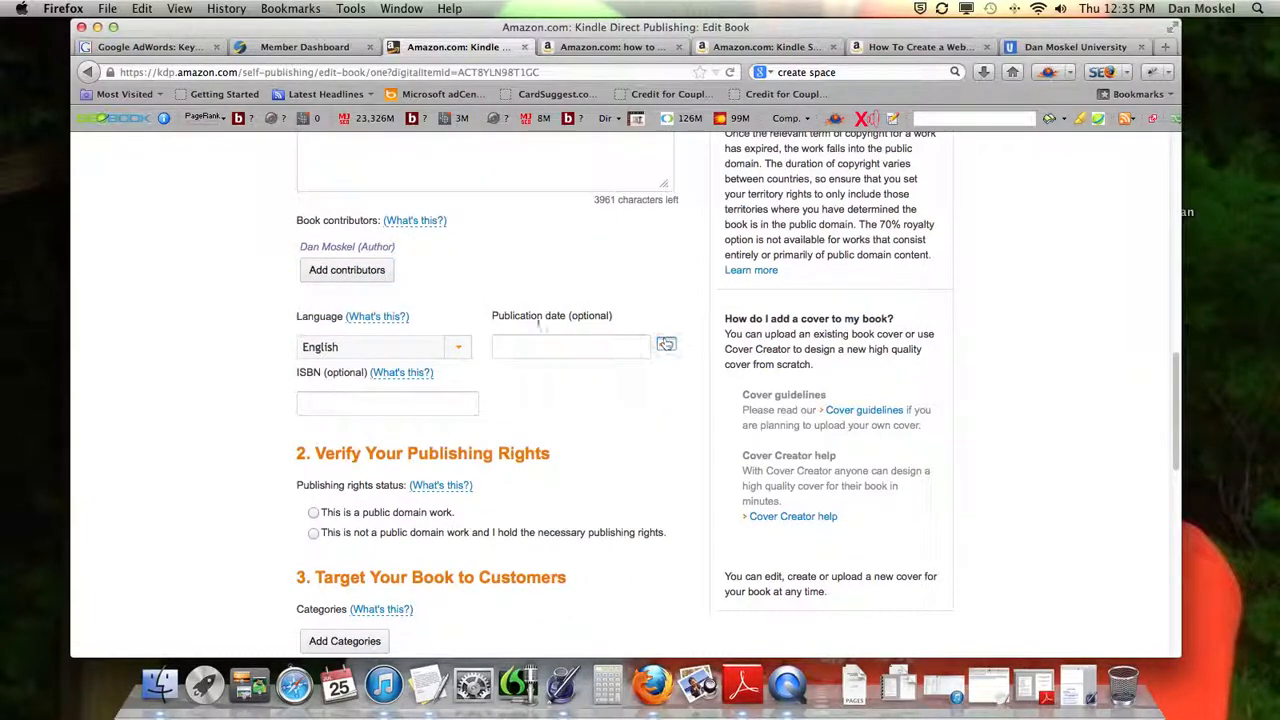
{"action": "left_click", "coordinate": [674, 345]}
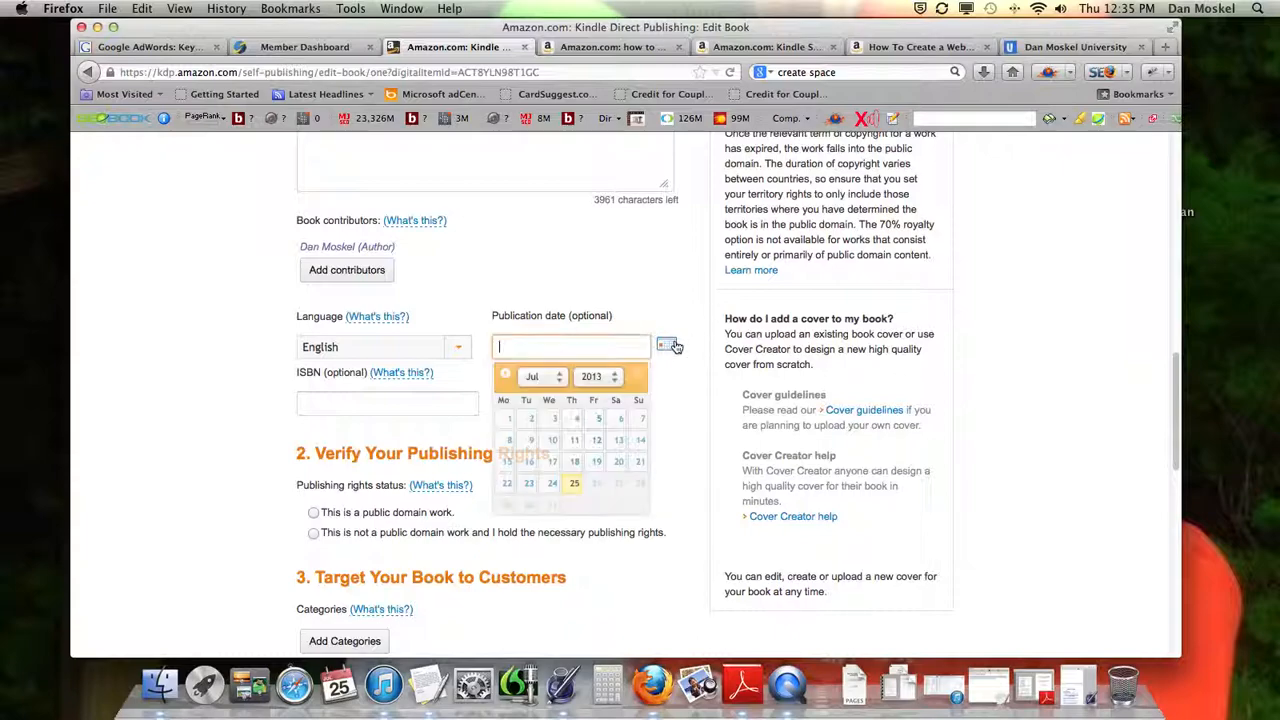
{"action": "left_click", "coordinate": [574, 485]}
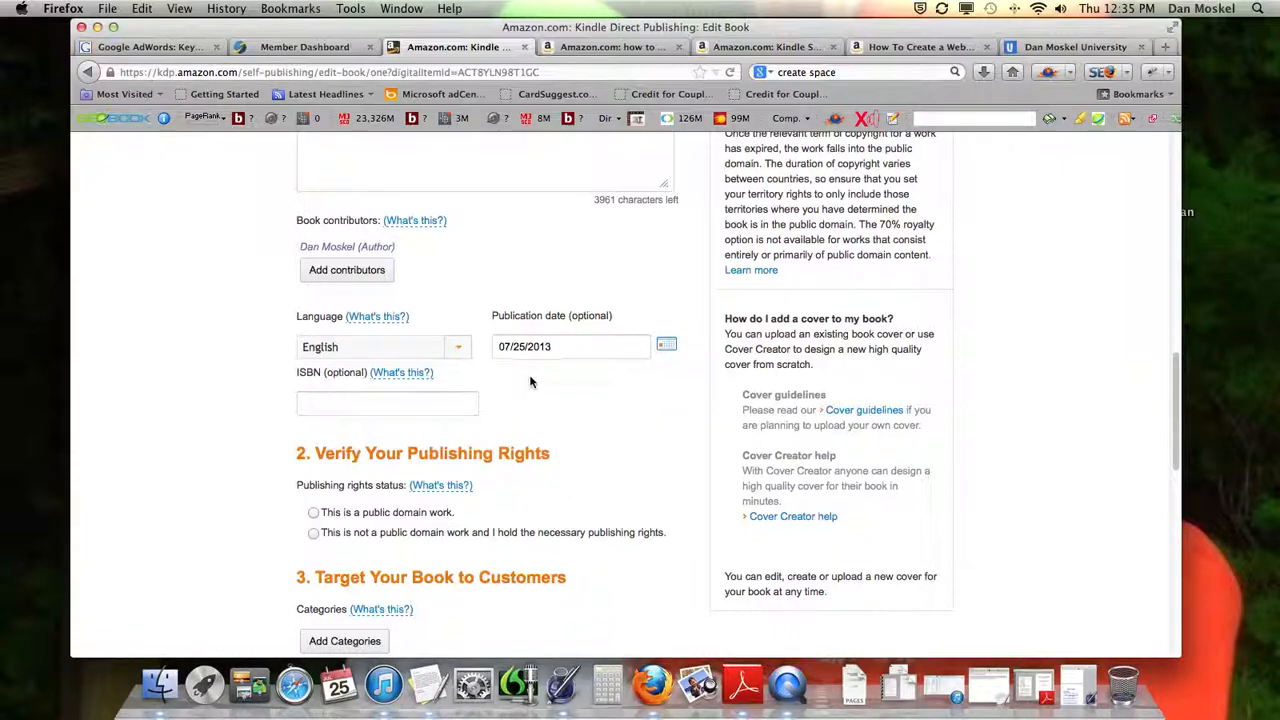
Check the optional ISBN field against the book's paperback listing on Amazon, and leave the ISBN blank on the Edit Book page
{"action": "scroll", "coordinate": [545, 387], "scroll_direction": "down", "scroll_amount": 1}
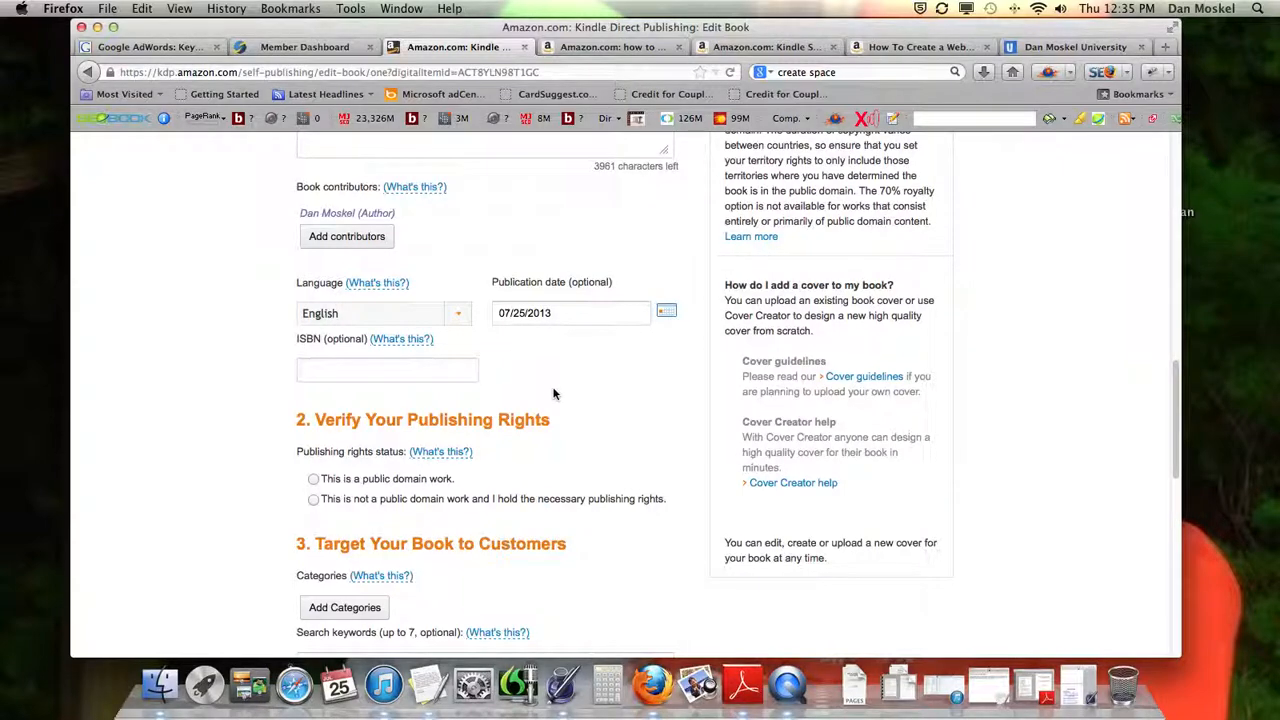
{"action": "left_click_drag", "start_coordinate": [297, 339], "coordinate": [320, 340]}
{"action": "left_click", "coordinate": [918, 47]}
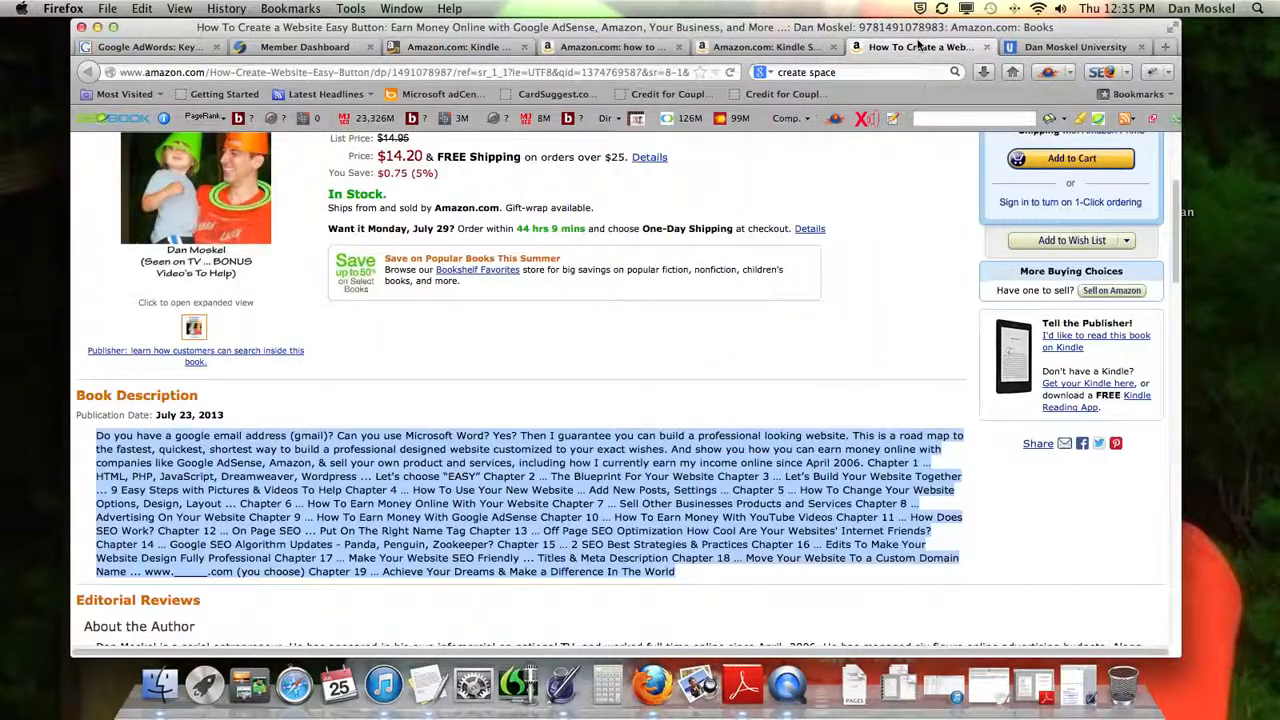
{"action": "scroll", "coordinate": [545, 407], "scroll_direction": "up", "scroll_amount": 5}
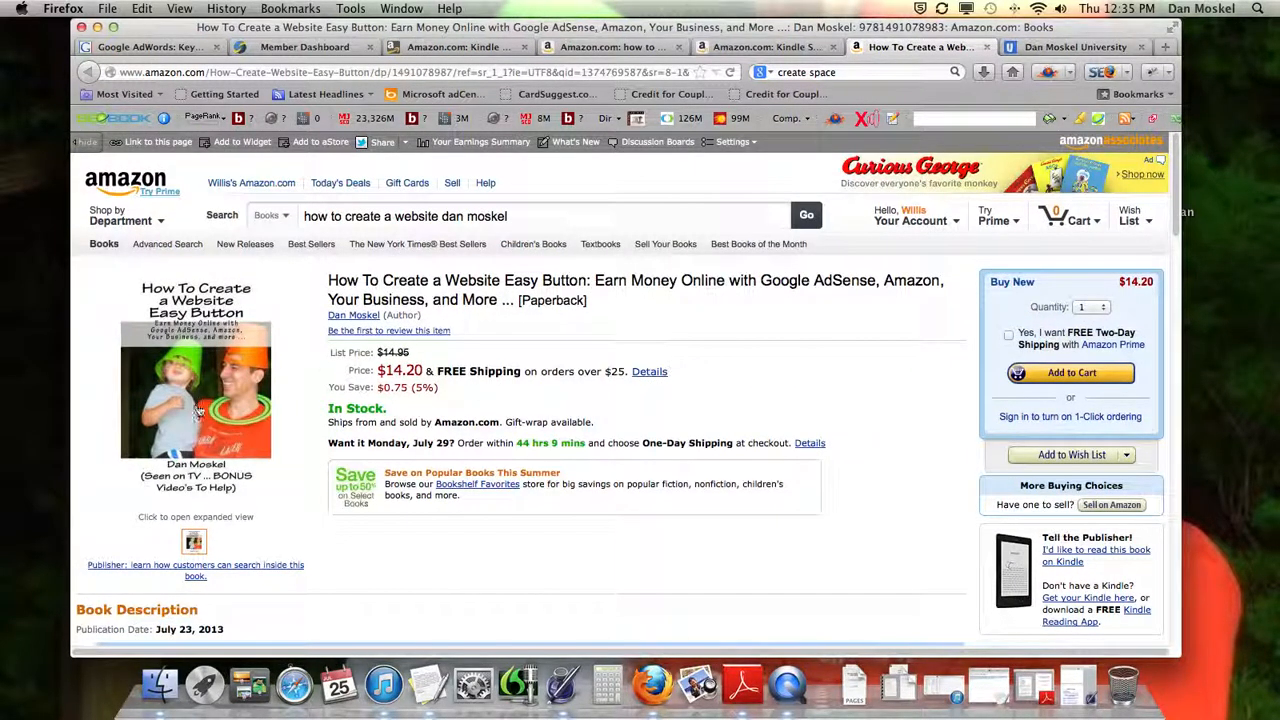
{"action": "left_click", "coordinate": [460, 47]}
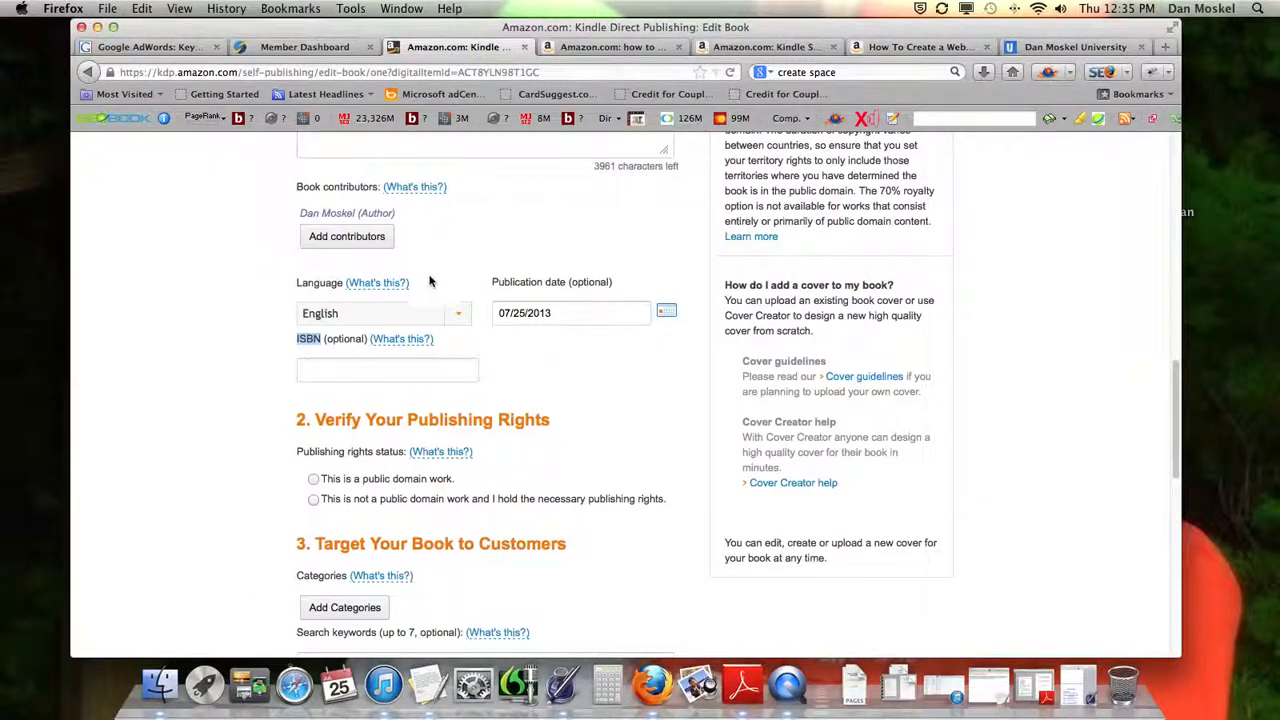
{"action": "left_click", "coordinate": [358, 368]}
{"action": "scroll", "coordinate": [366, 383], "scroll_direction": "down", "scroll_amount": 1}
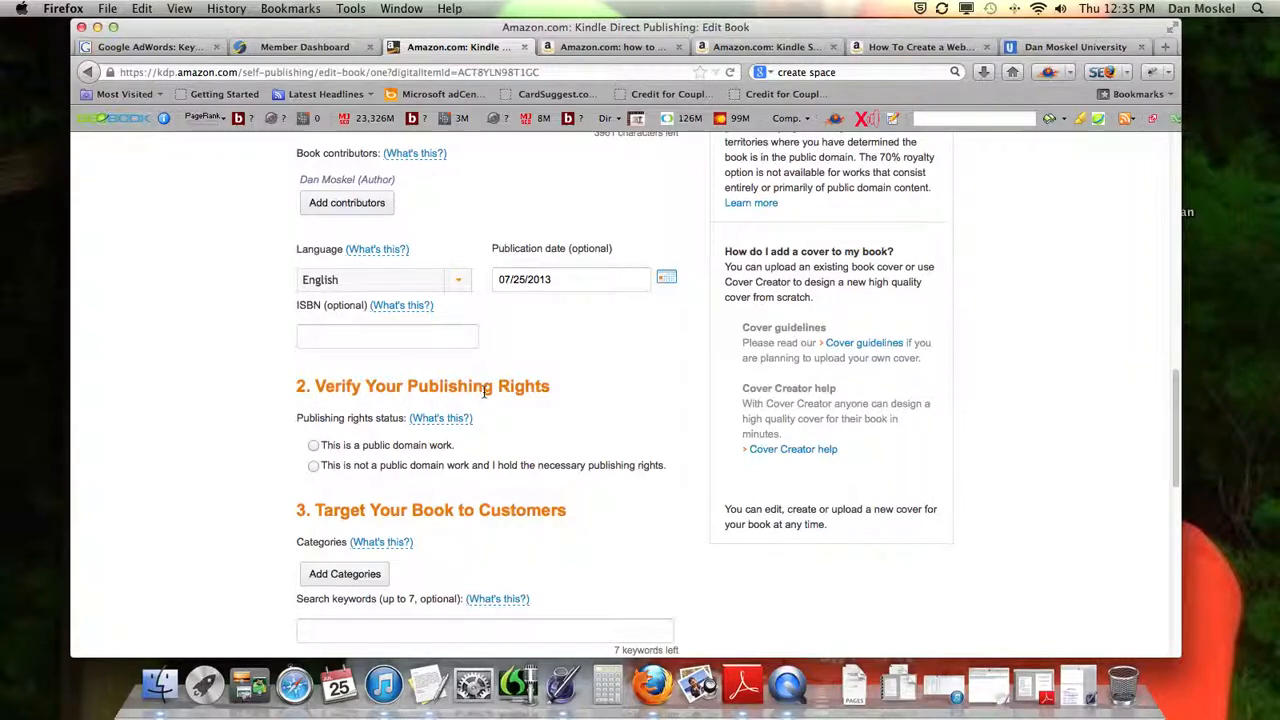
{"action": "scroll", "coordinate": [470, 395], "scroll_direction": "down", "scroll_amount": 1}
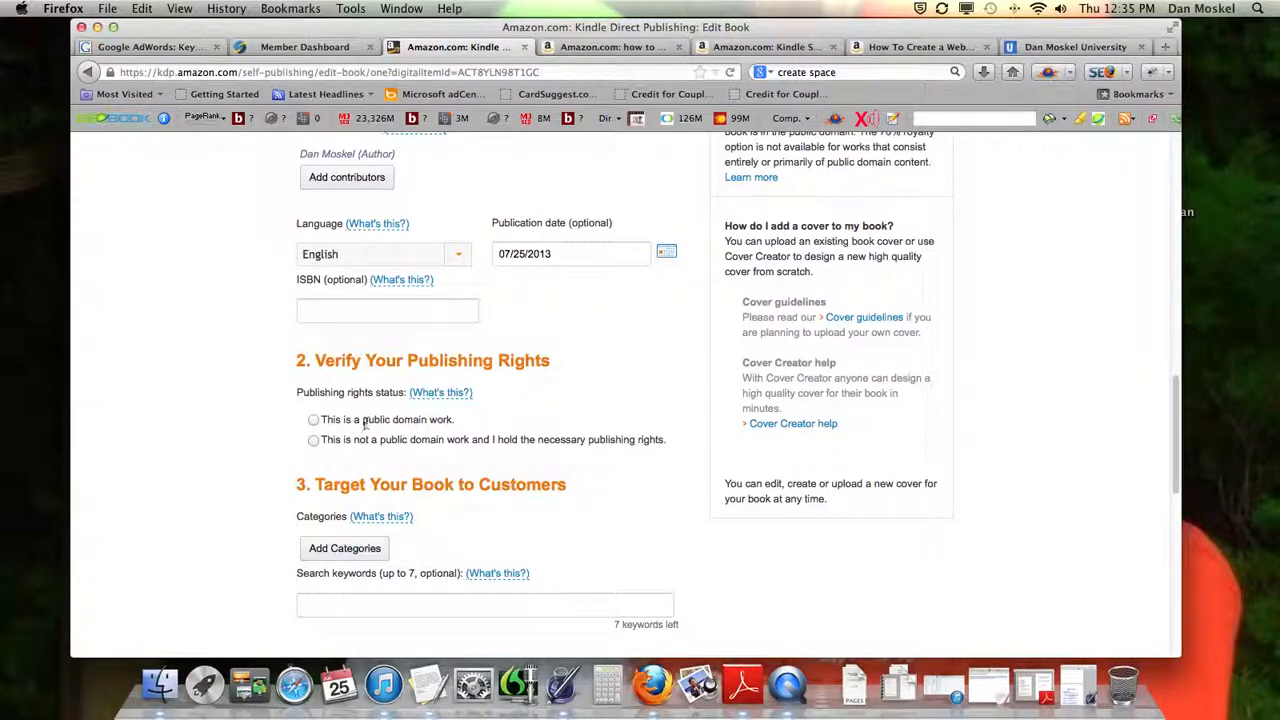
{"action": "left_click_drag", "start_coordinate": [363, 421], "coordinate": [447, 421]}
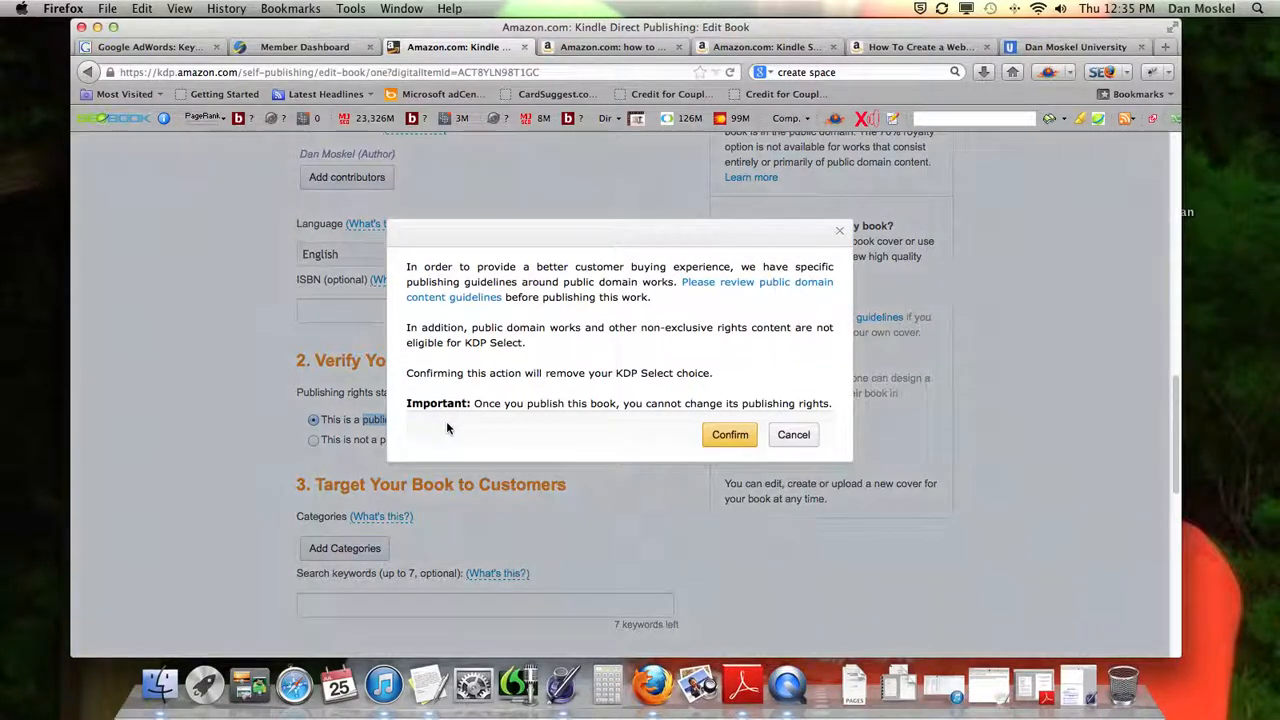
{"action": "left_click", "coordinate": [794, 437]}
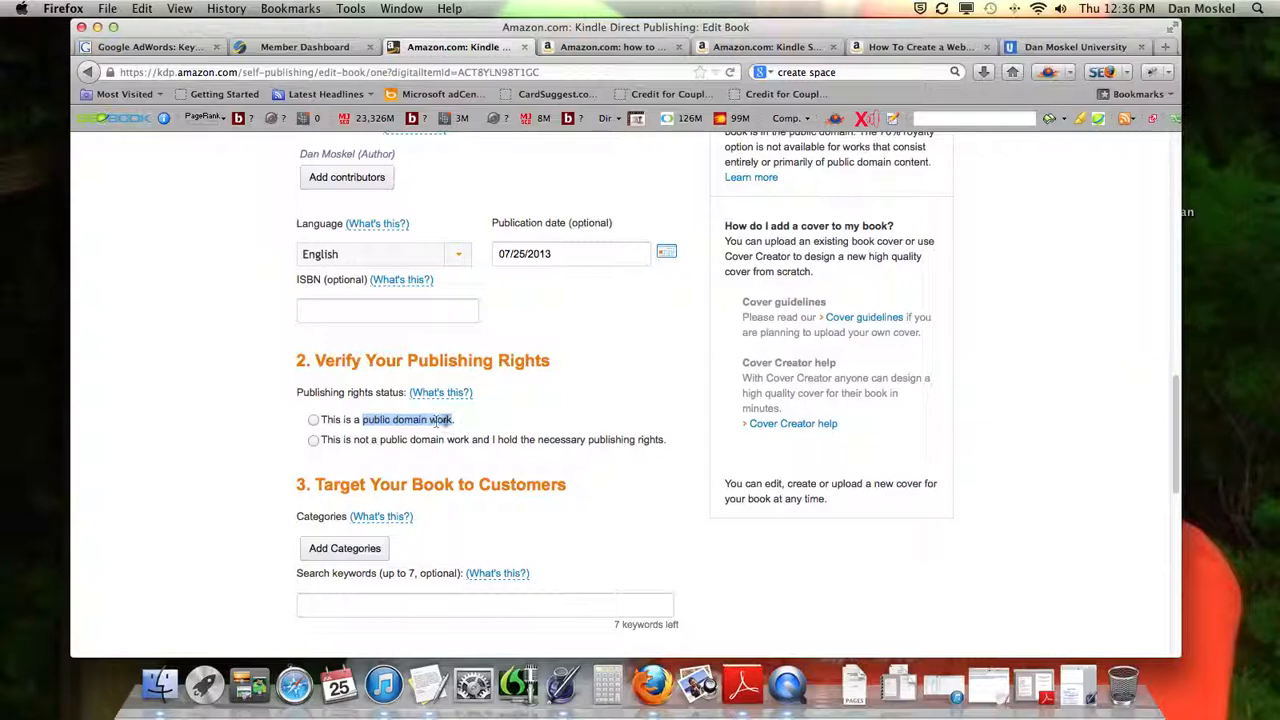
{"action": "left_click", "coordinate": [390, 419]}
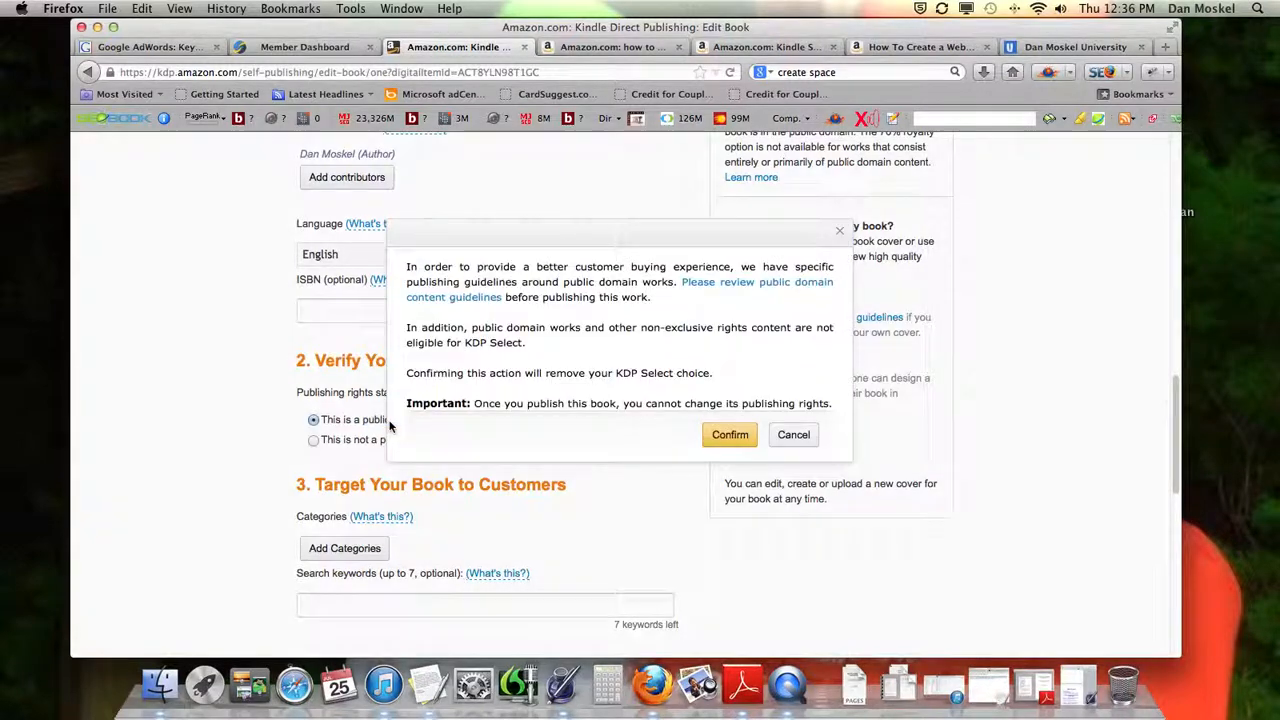
{"action": "left_click", "coordinate": [793, 437]}
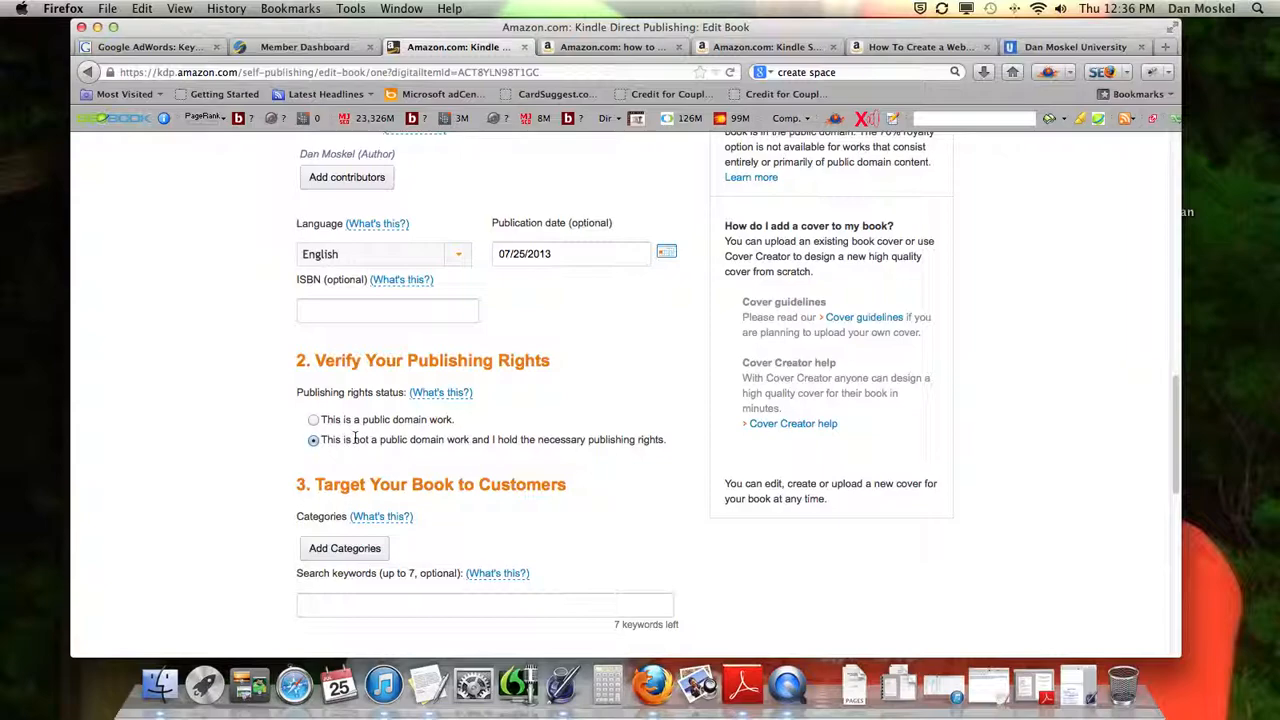
Read the Publishing Rights help, close it, and set the status to "This is not a public domain work and I hold the necessary publishing rights."
{"action": "left_click_drag", "start_coordinate": [355, 438], "coordinate": [471, 441]}
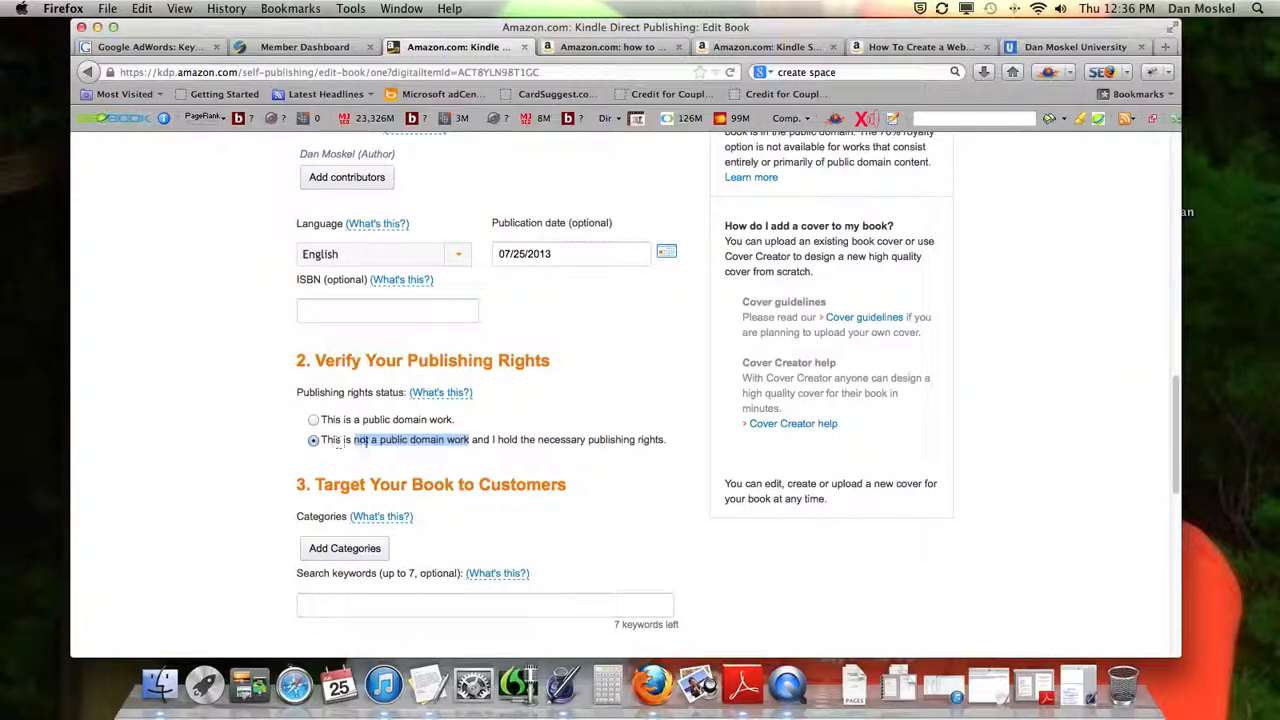
{"action": "left_click", "coordinate": [486, 456]}
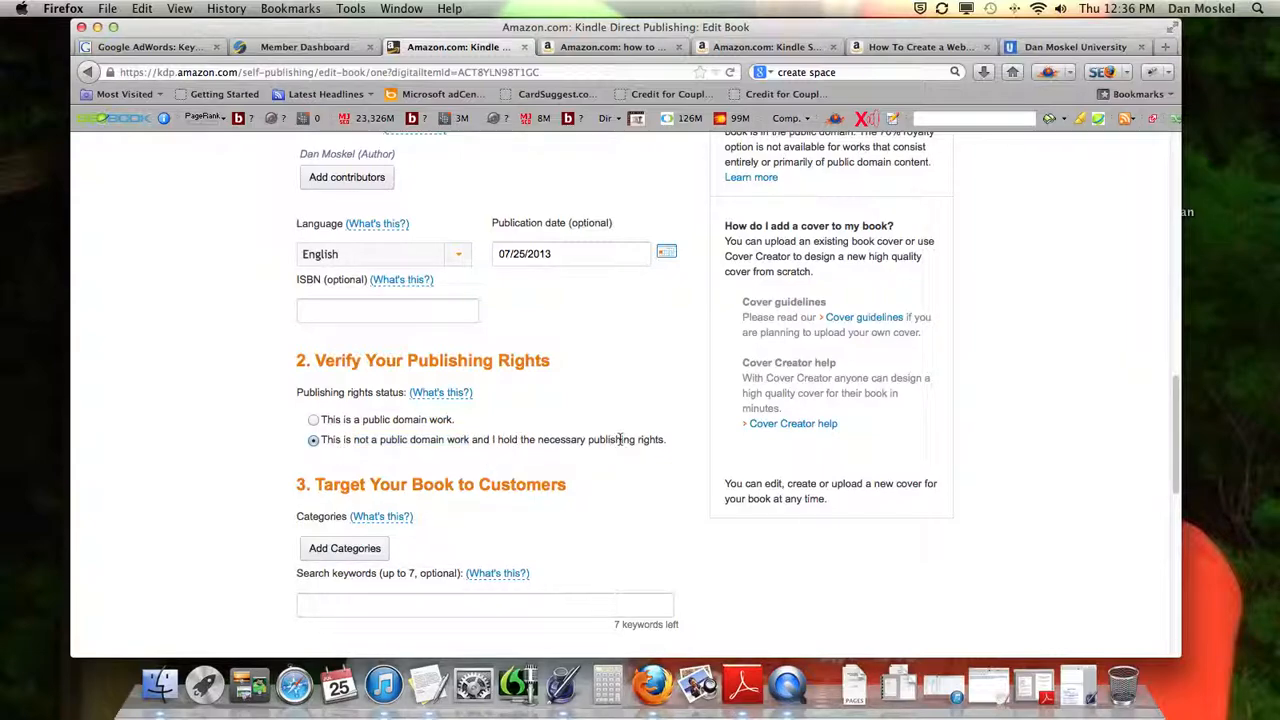
{"action": "left_click", "coordinate": [445, 396]}
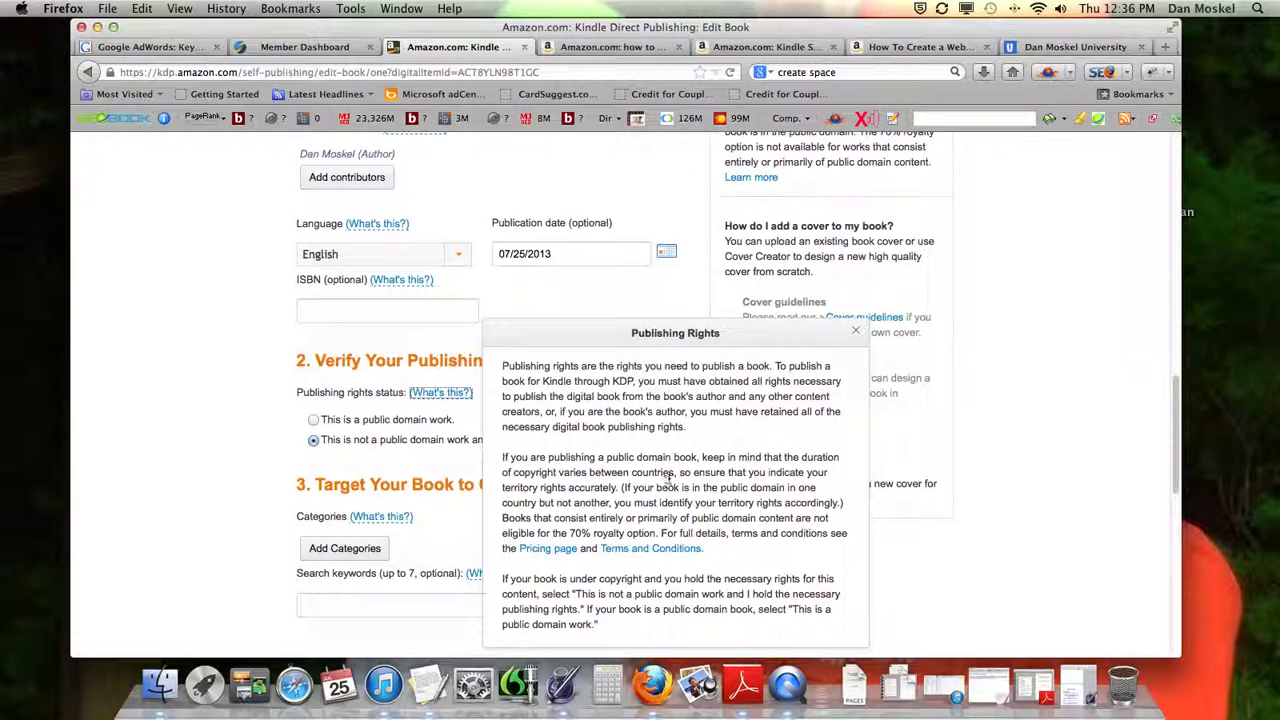
{"action": "left_click", "coordinate": [855, 331]}
{"action": "left_click", "coordinate": [518, 418]}
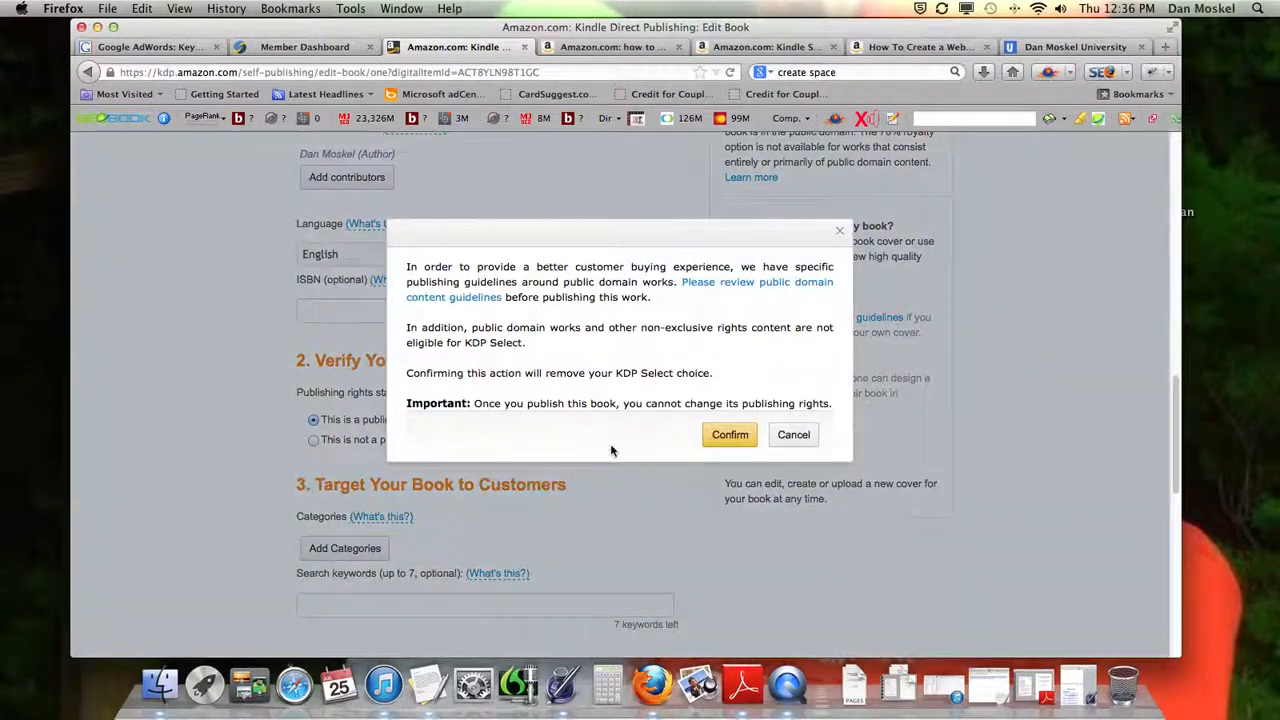
{"action": "left_click", "coordinate": [792, 434]}
{"action": "left_click", "coordinate": [313, 440]}
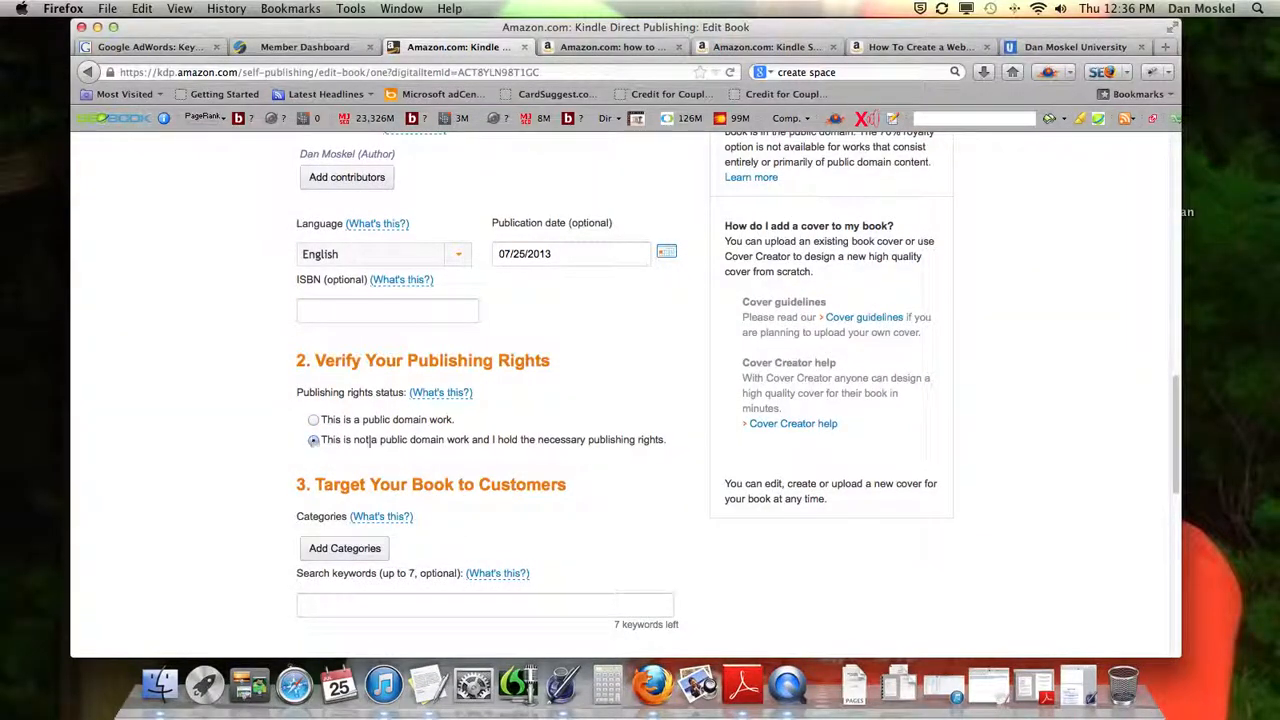
Examine the Target Your Book to Customers section and the Description, and put the cursor in the empty Search keywords field
{"action": "scroll", "coordinate": [467, 442], "scroll_direction": "down", "scroll_amount": 3}
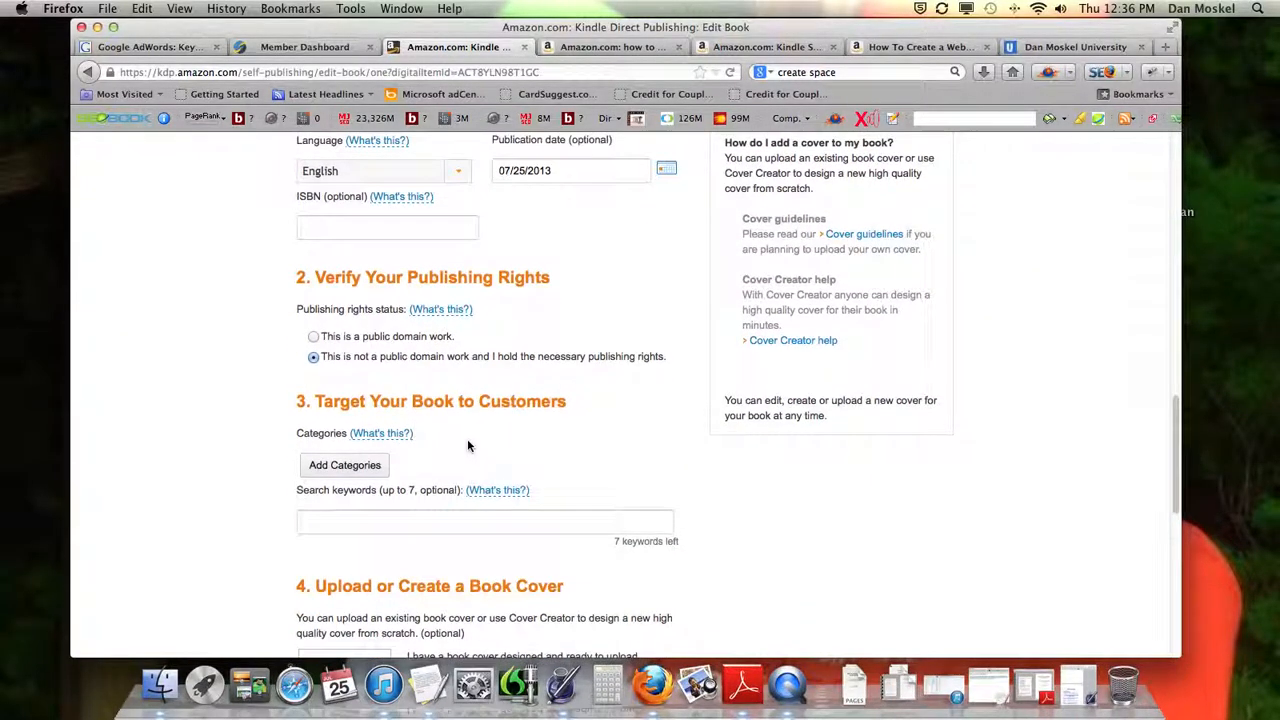
{"action": "scroll", "coordinate": [479, 430], "scroll_direction": "down", "scroll_amount": 1}
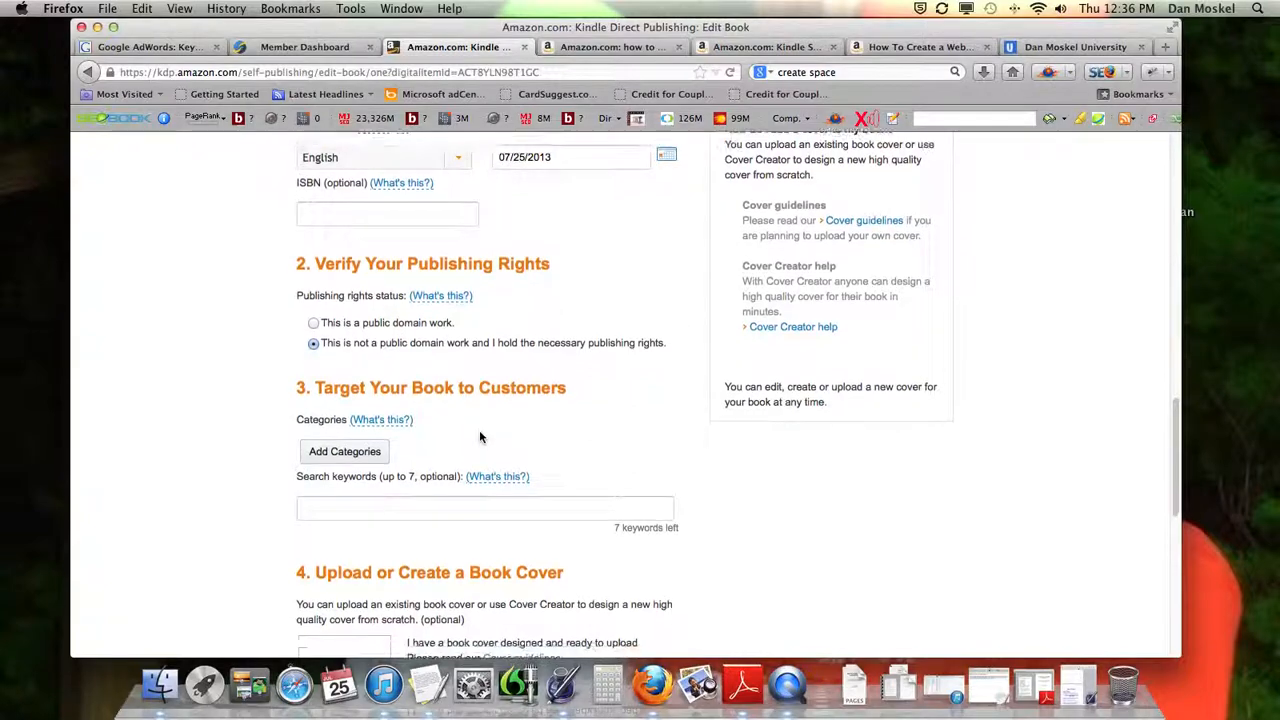
{"action": "left_click_drag", "start_coordinate": [296, 382], "coordinate": [571, 384]}
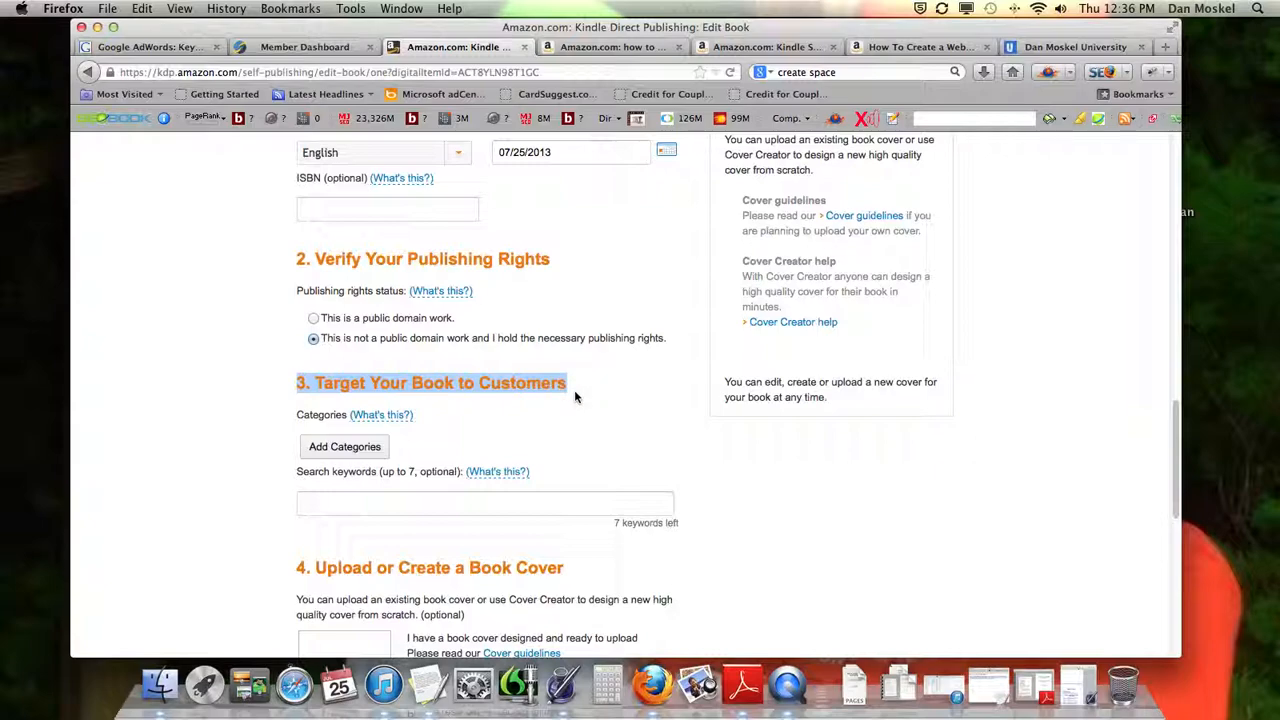
{"action": "scroll", "coordinate": [575, 397], "scroll_direction": "up", "scroll_amount": 10}
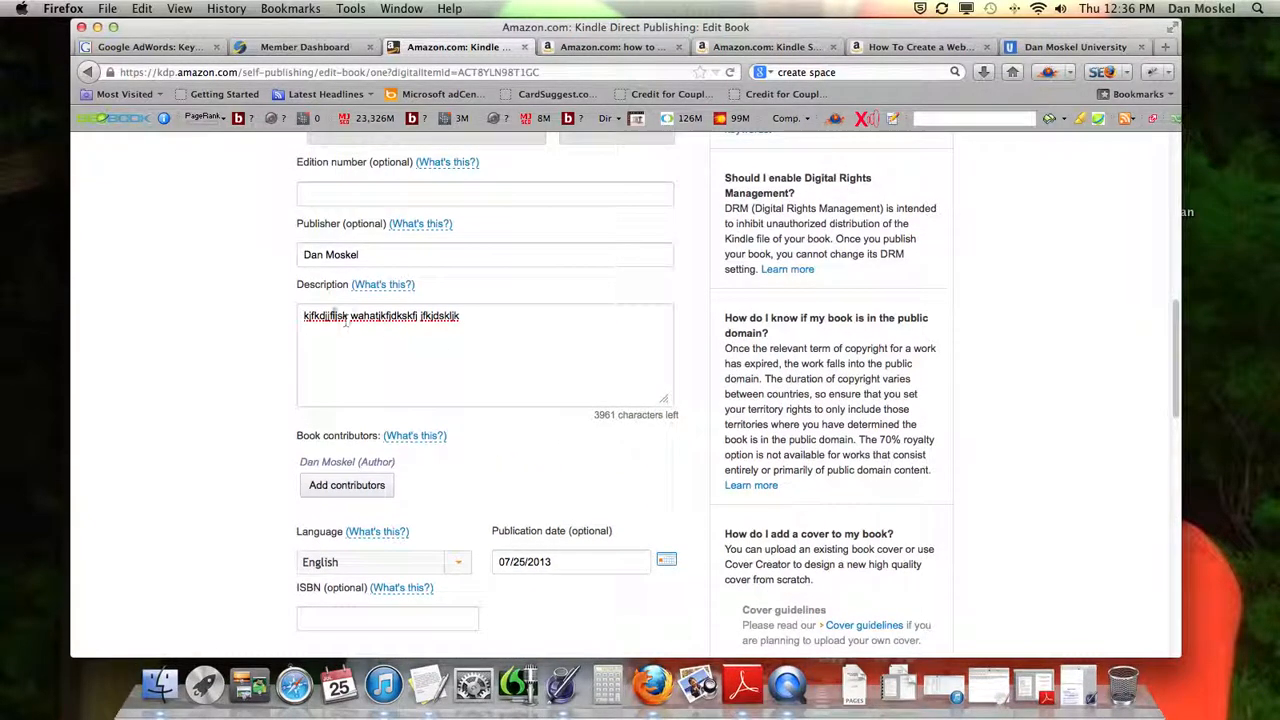
{"action": "left_click_drag", "start_coordinate": [297, 284], "coordinate": [349, 284]}
{"action": "scroll", "coordinate": [285, 316], "scroll_direction": "down", "scroll_amount": 12}
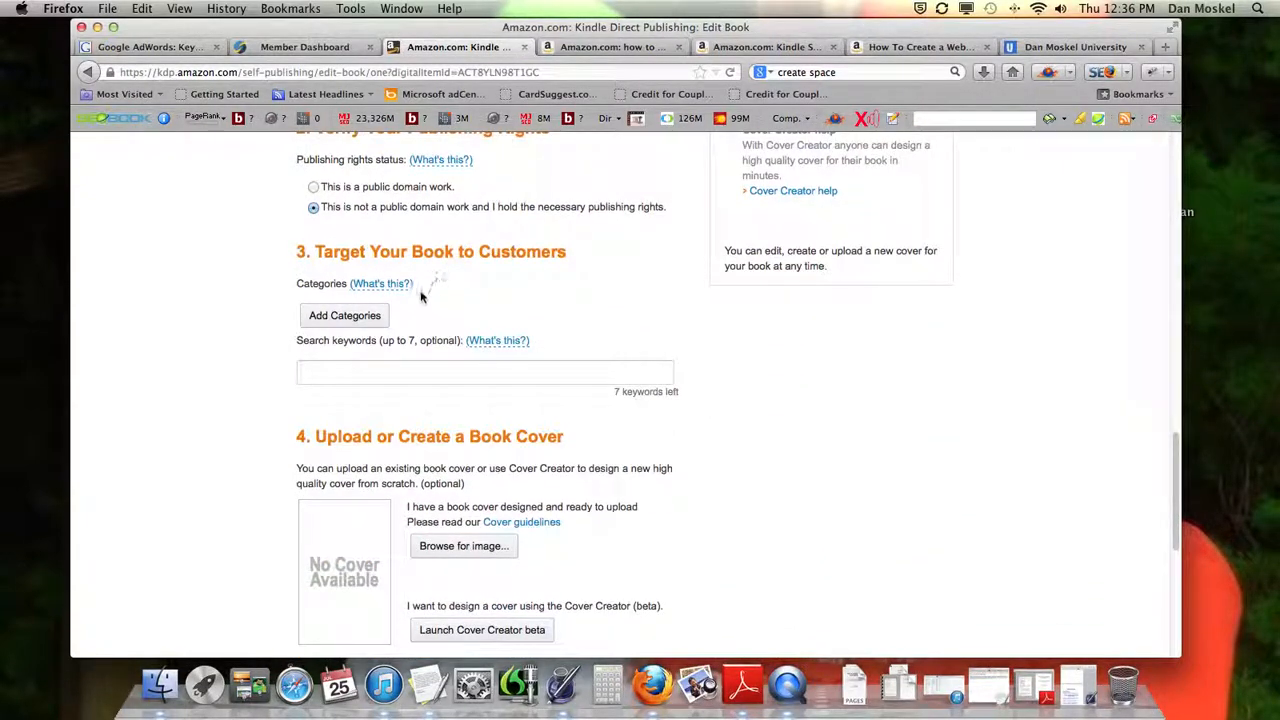
{"action": "left_click", "coordinate": [369, 368]}
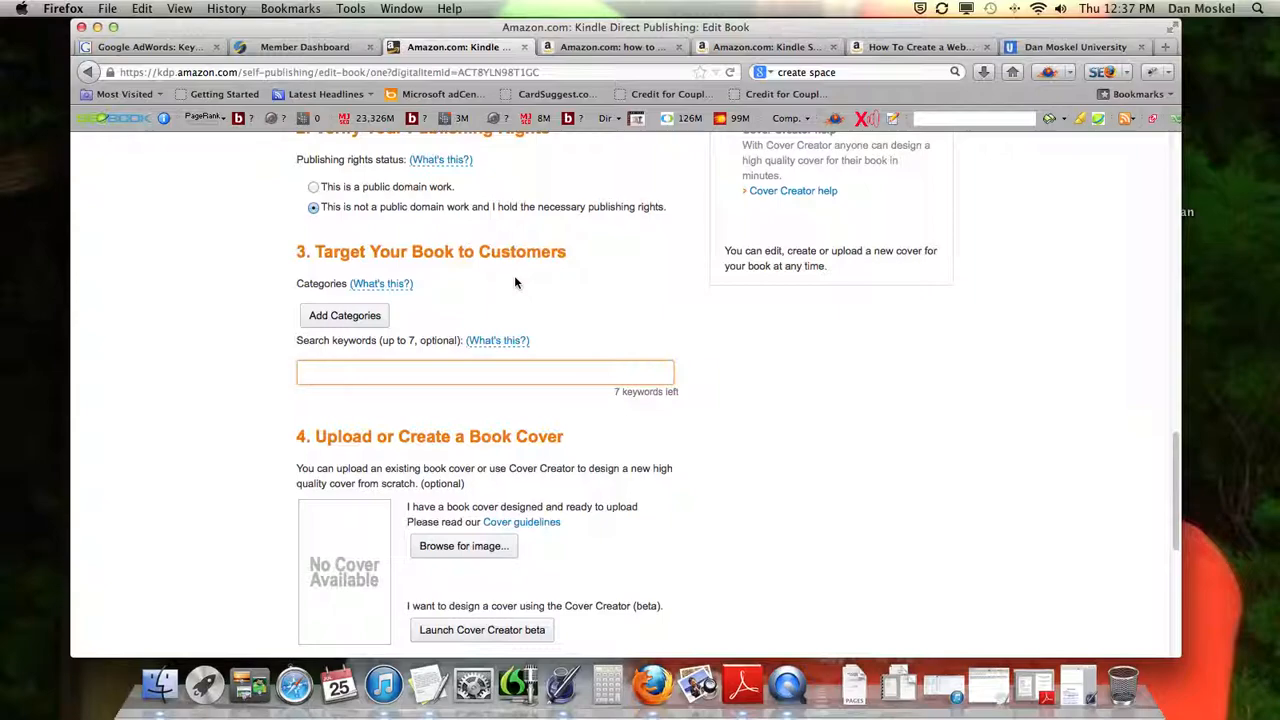
Search Google for "how to create a website" in a new tab and look through the results for an Amazon book listing
{"action": "left_click", "coordinate": [1165, 47]}
{"action": "left_click", "coordinate": [855, 71]}
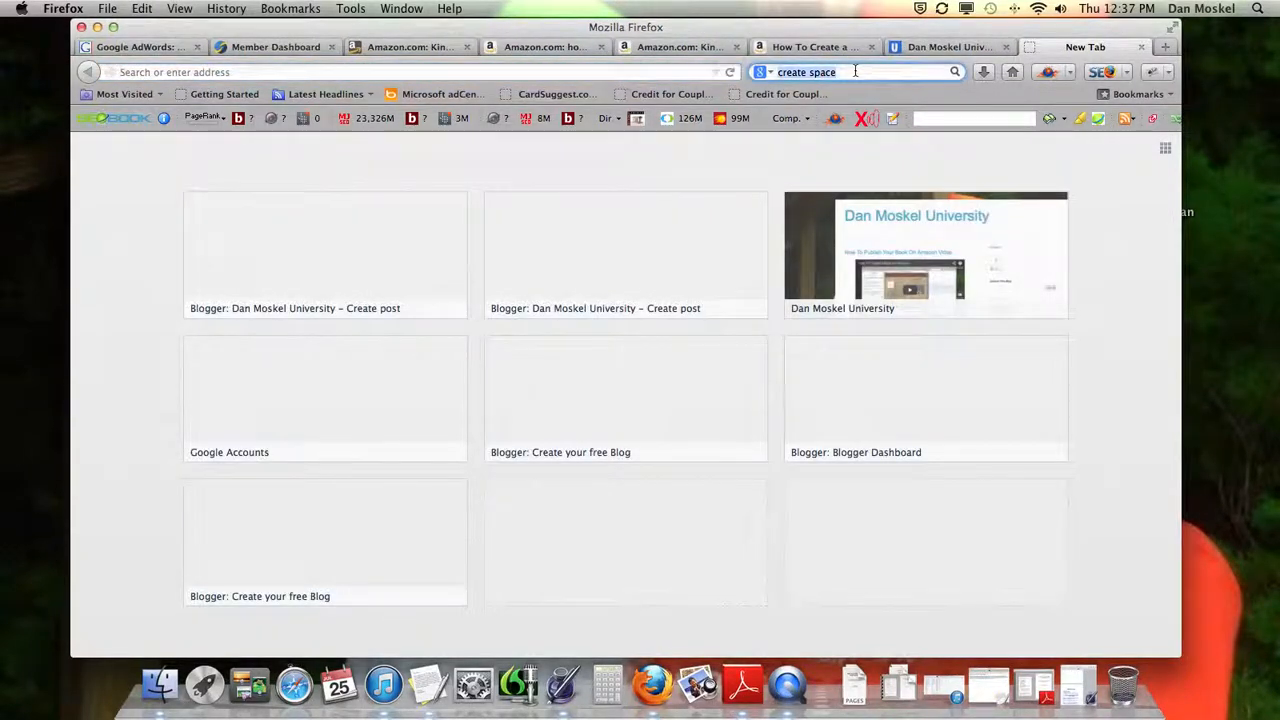
{"action": "type", "text": "how to create a website"}
{"action": "key", "text": "Return"}
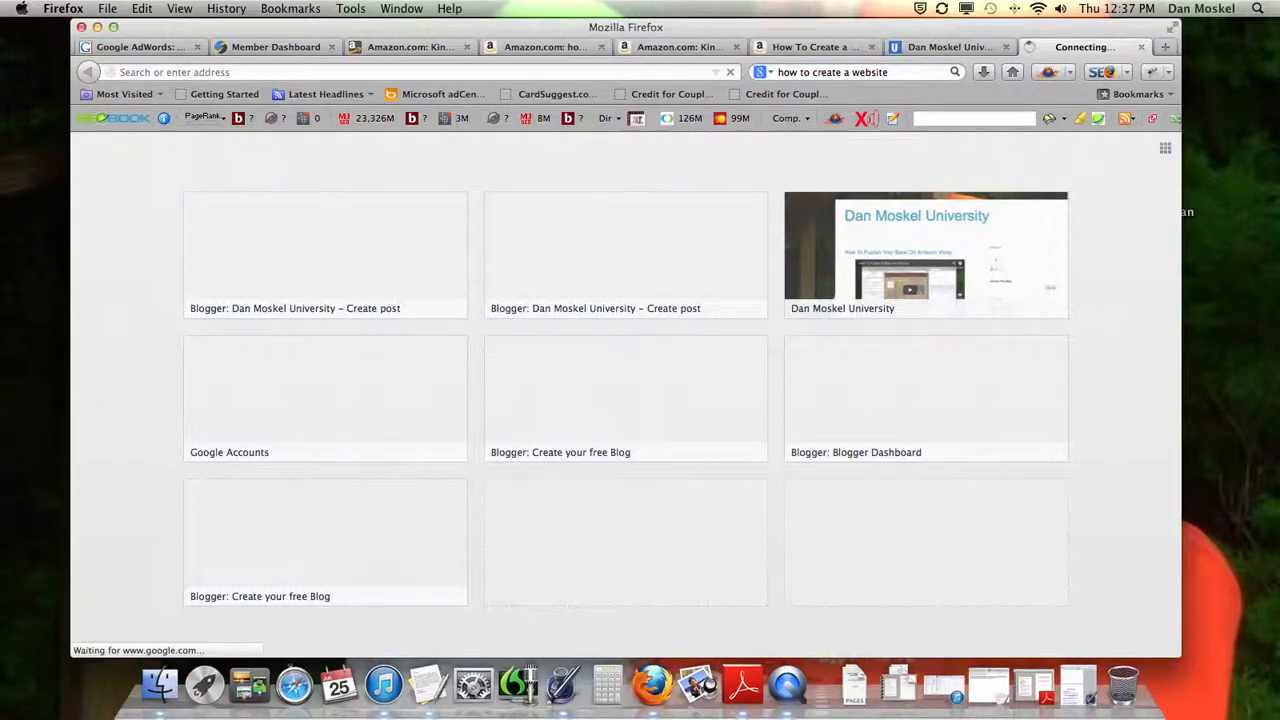
{"action": "scroll", "coordinate": [589, 298], "scroll_direction": "down", "scroll_amount": 10}
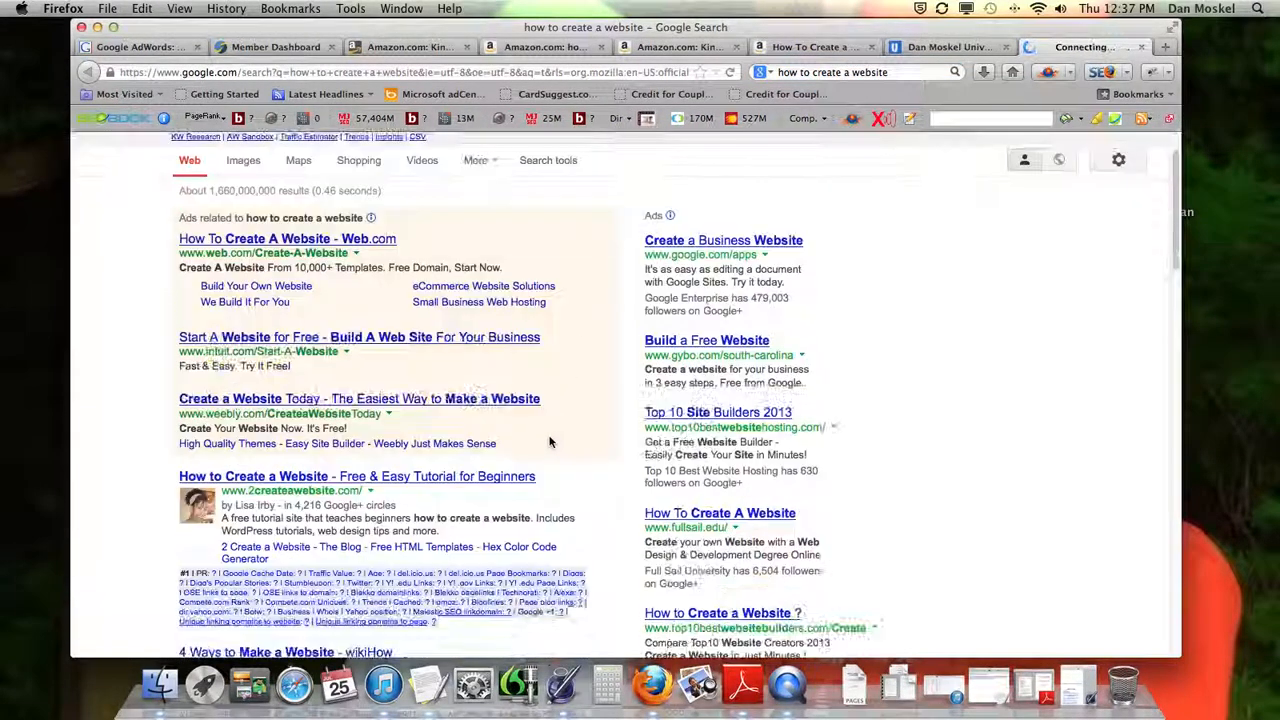
{"action": "scroll", "coordinate": [549, 441], "scroll_direction": "down", "scroll_amount": 12}
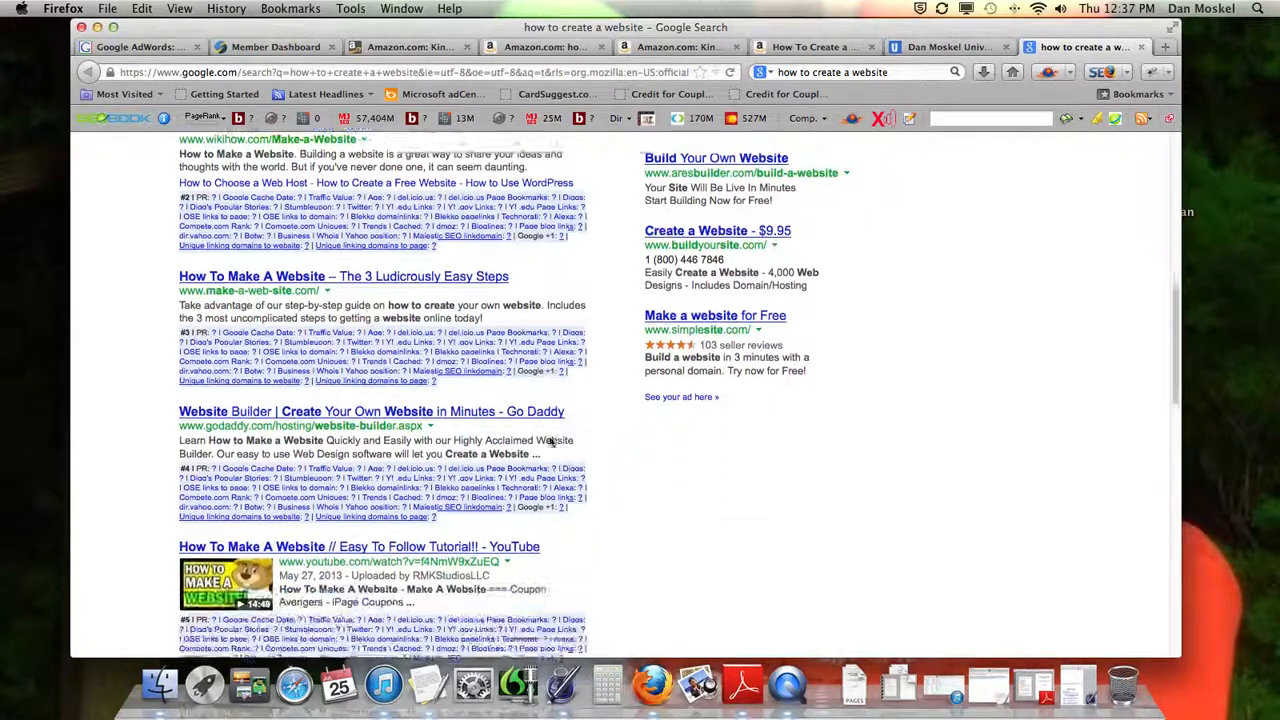
{"action": "scroll", "coordinate": [549, 436], "scroll_direction": "down", "scroll_amount": 10}
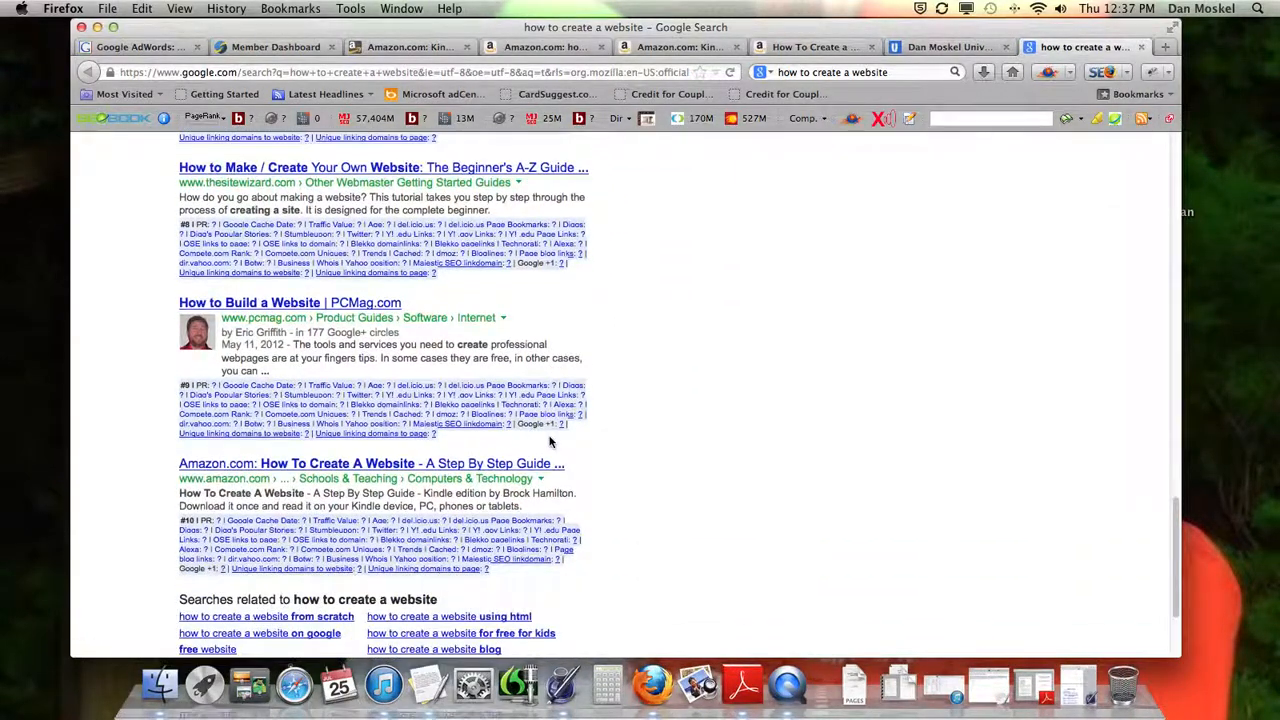
{"action": "left_click_drag", "start_coordinate": [181, 479], "coordinate": [549, 487]}
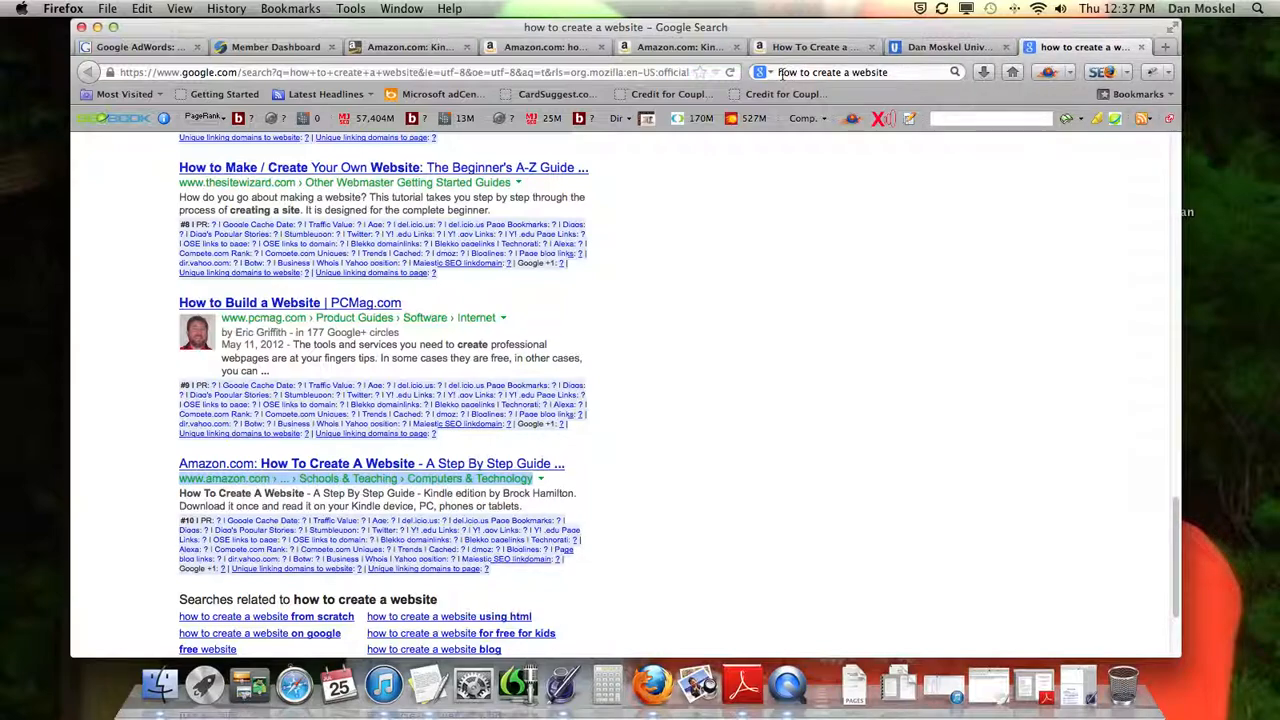
Return to the KDP Edit Book page, open the Search keywords help and read its advice on choosing relevant keywords
{"action": "left_click", "coordinate": [404, 50]}
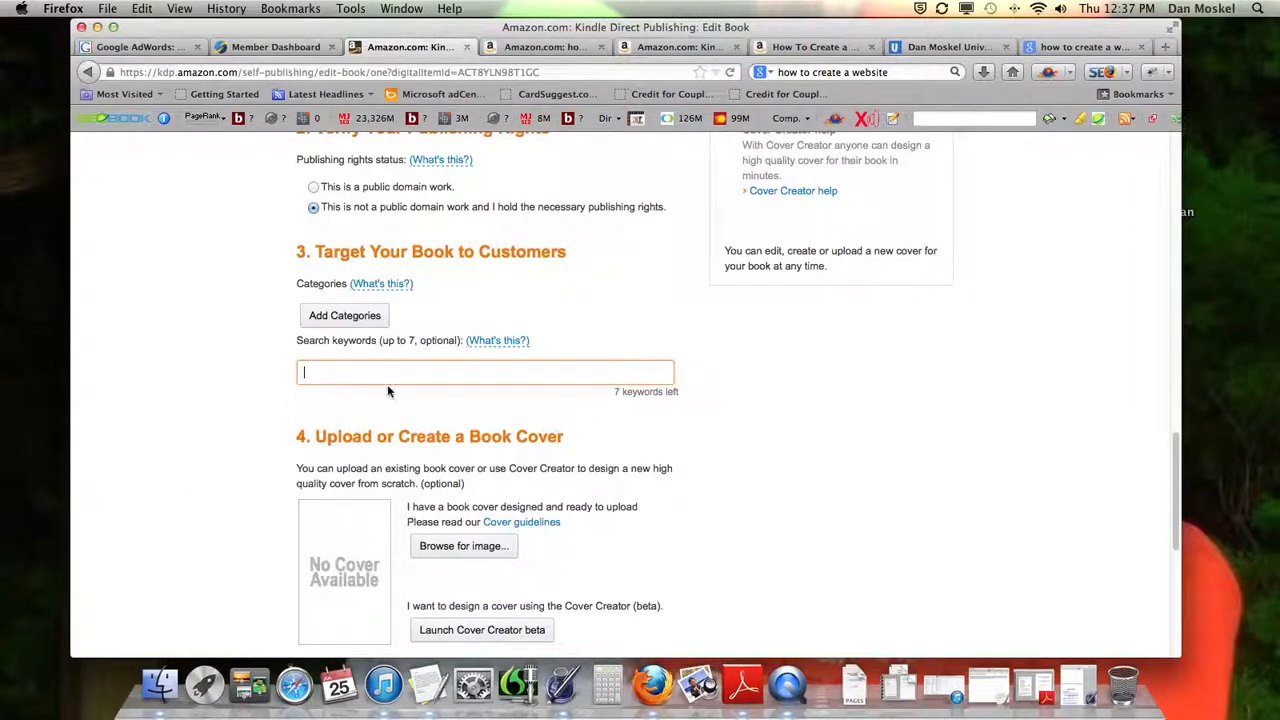
{"action": "left_click_drag", "start_coordinate": [298, 340], "coordinate": [376, 341]}
{"action": "left_click", "coordinate": [510, 341]}
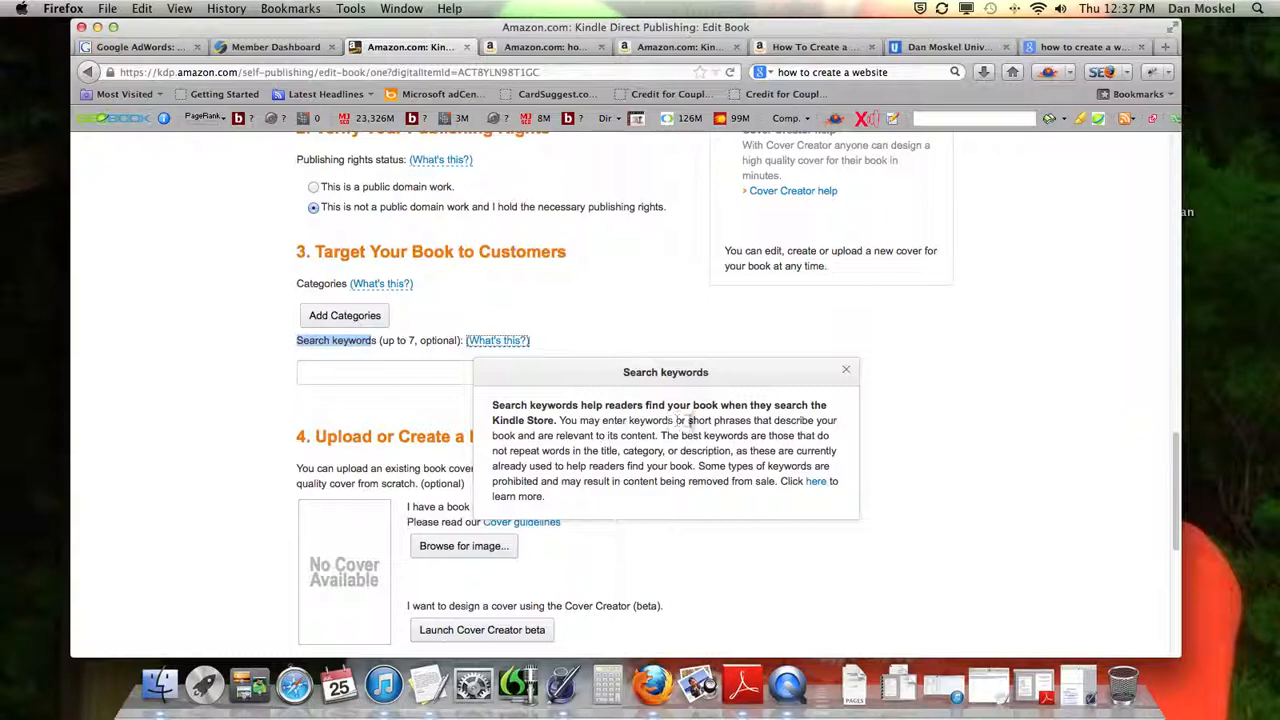
{"action": "left_click_drag", "start_coordinate": [775, 420], "coordinate": [649, 440]}
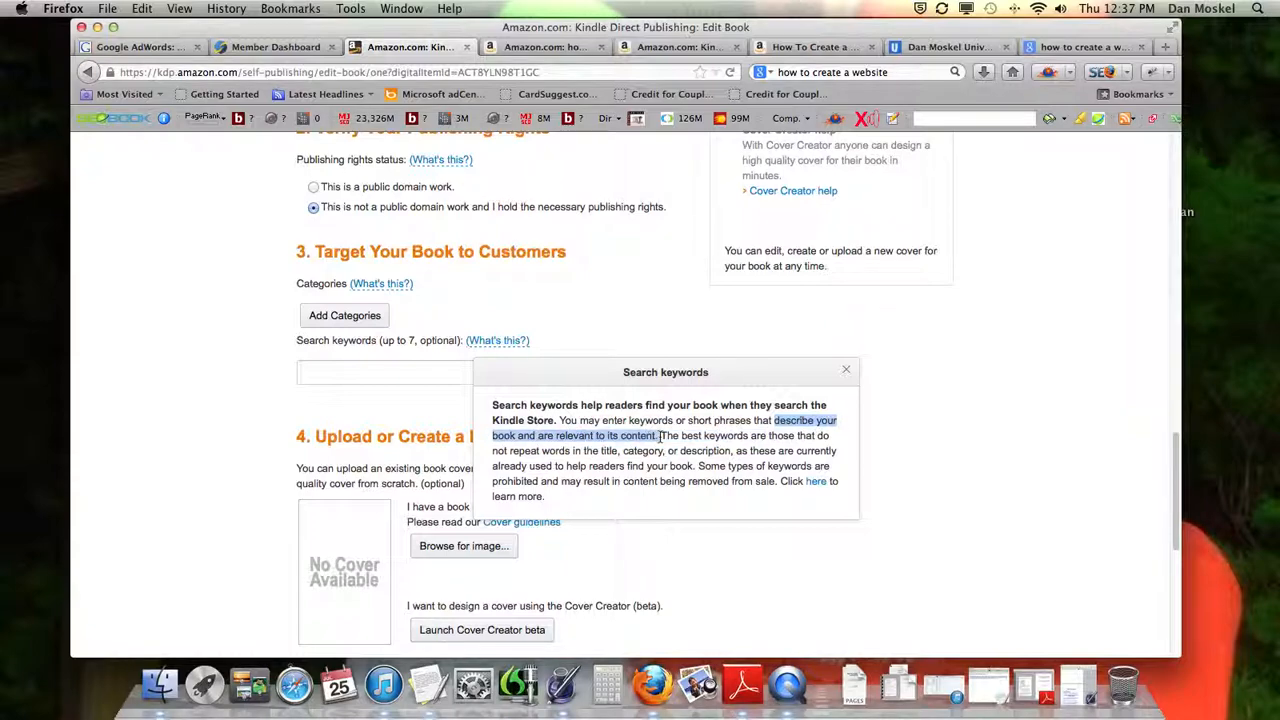
Close the keywords help, open the Amazon listing for "How To Create A Website - A Step By Step Guide" from the Google results, and examine it
{"action": "left_click", "coordinate": [951, 474]}
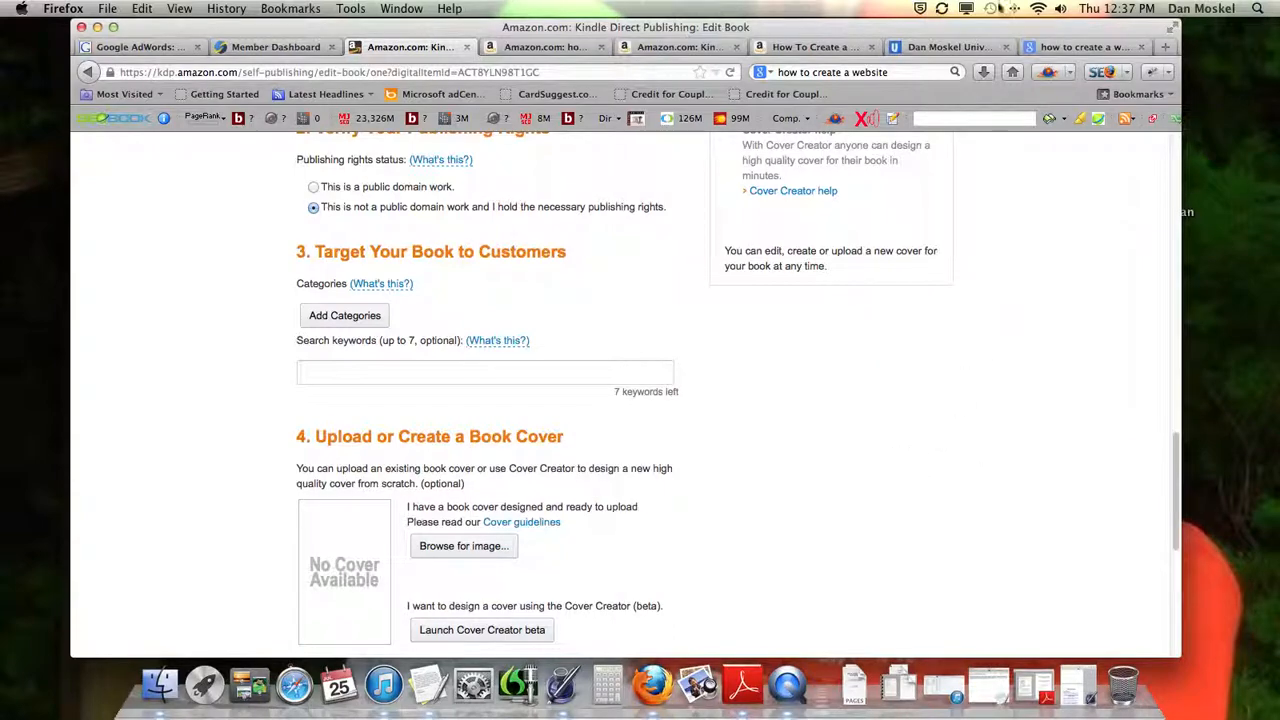
{"action": "left_click", "coordinate": [1050, 47]}
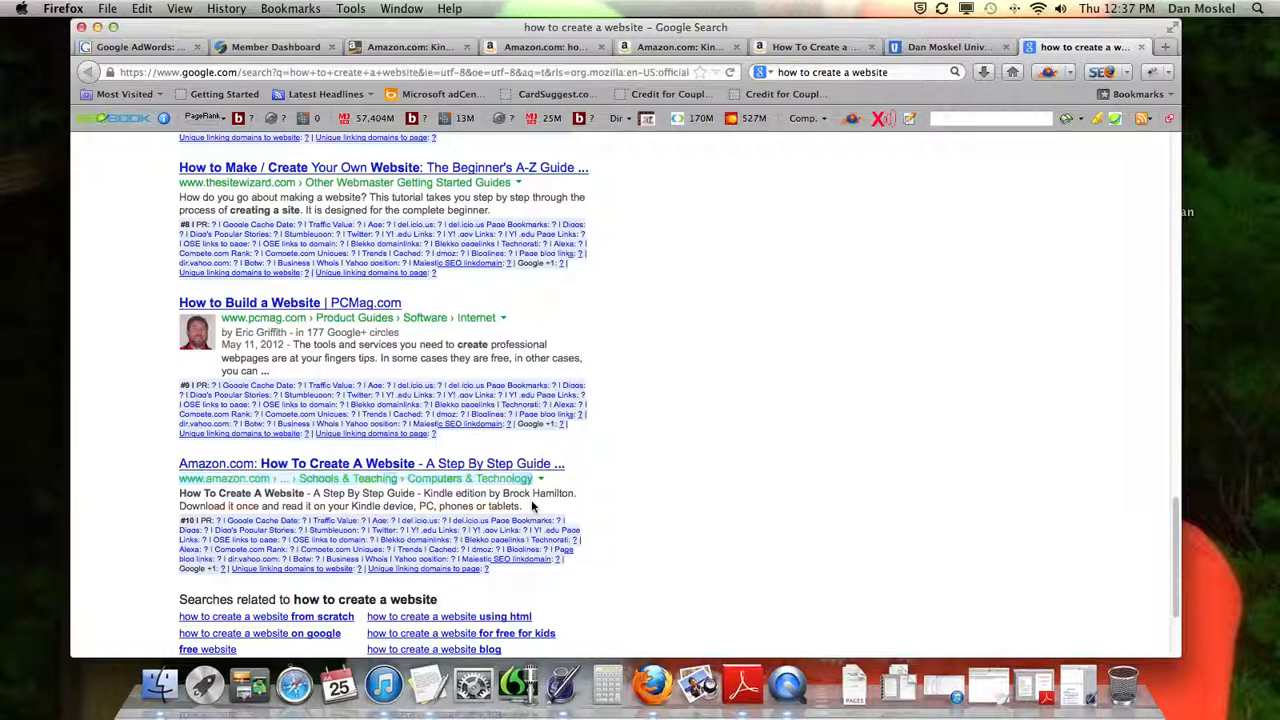
{"action": "left_click", "coordinate": [331, 466]}
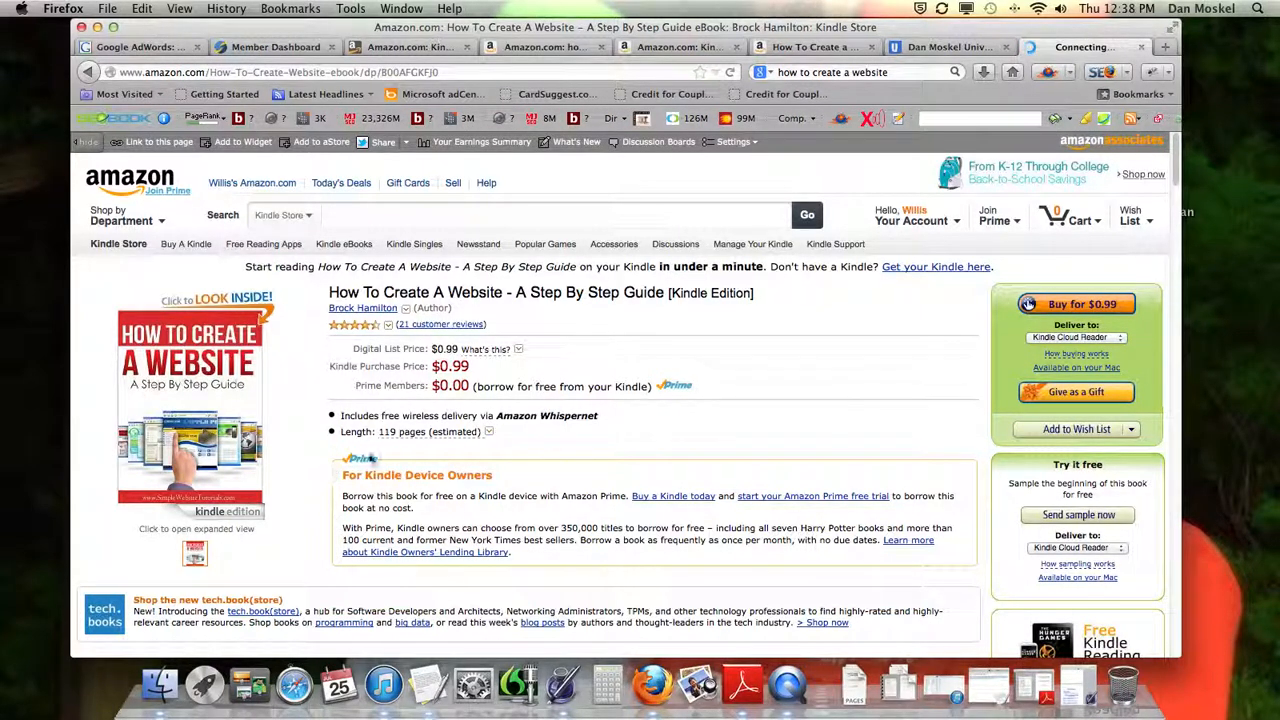
{"action": "scroll", "coordinate": [660, 450], "scroll_direction": "down", "scroll_amount": 1}
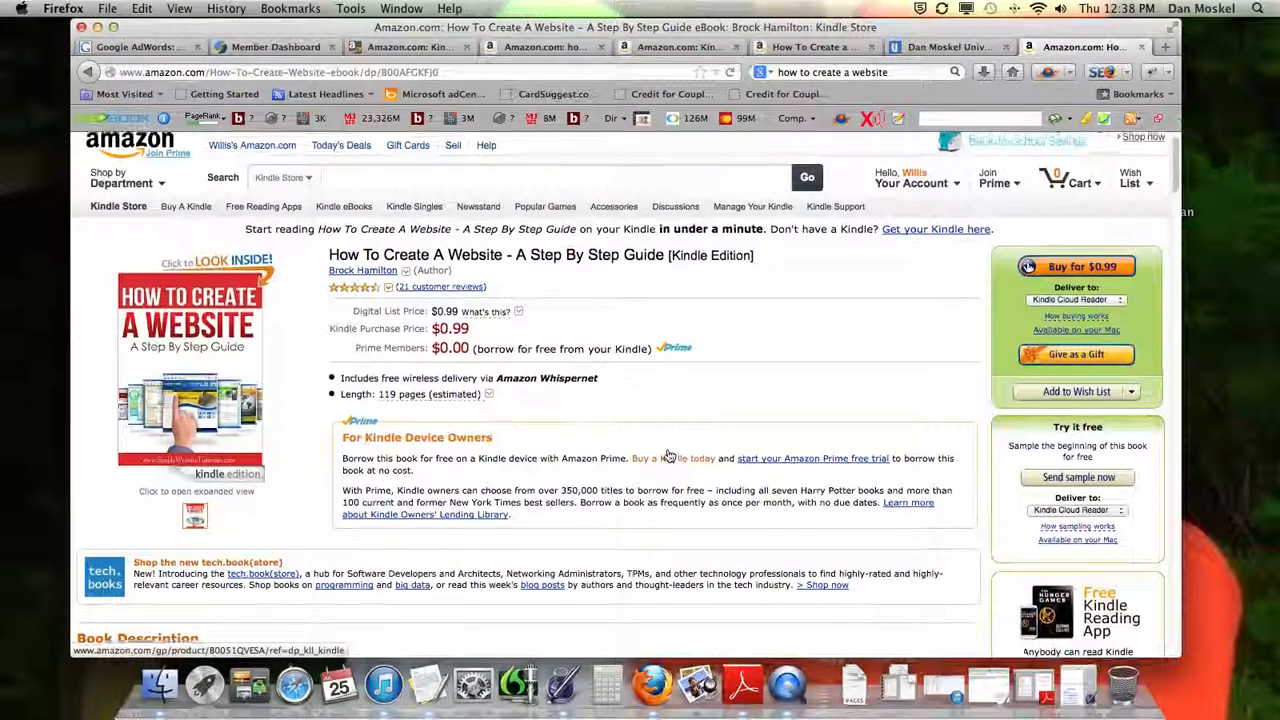
{"action": "scroll", "coordinate": [668, 455], "scroll_direction": "down", "scroll_amount": 3}
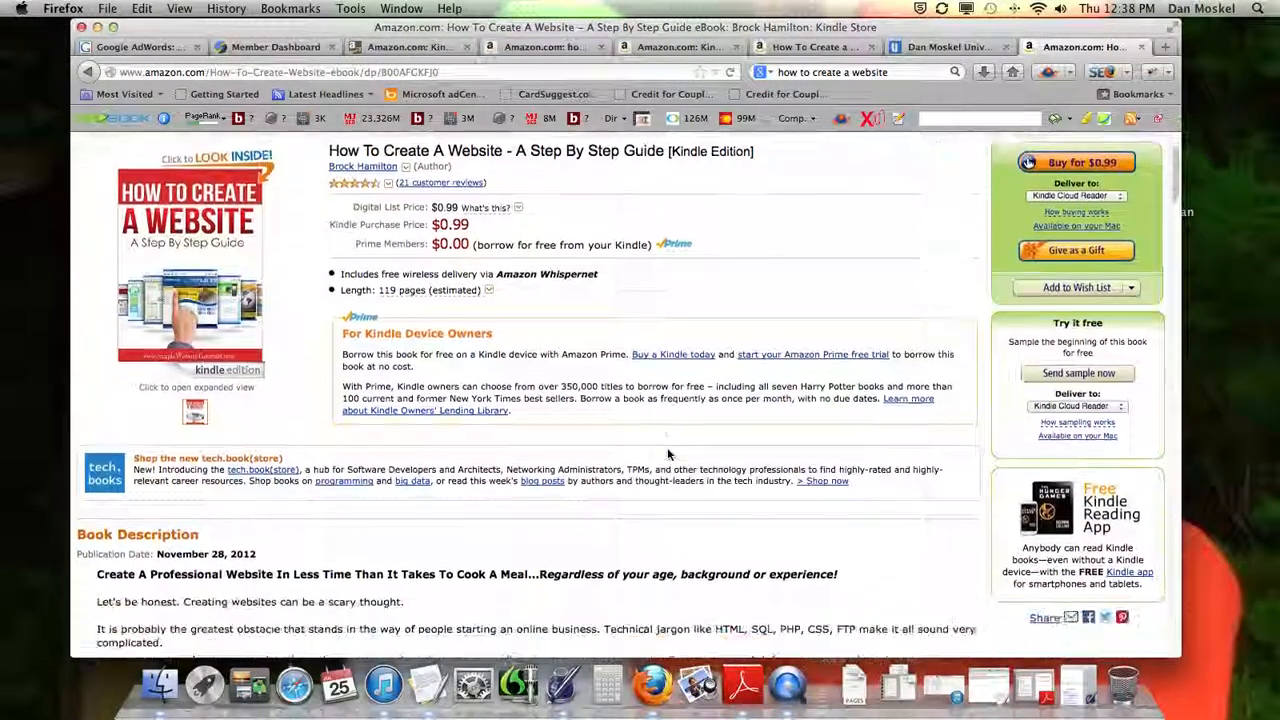
{"action": "scroll", "coordinate": [668, 449], "scroll_direction": "down", "scroll_amount": 2}
{"action": "scroll", "coordinate": [668, 450], "scroll_direction": "down", "scroll_amount": 1}
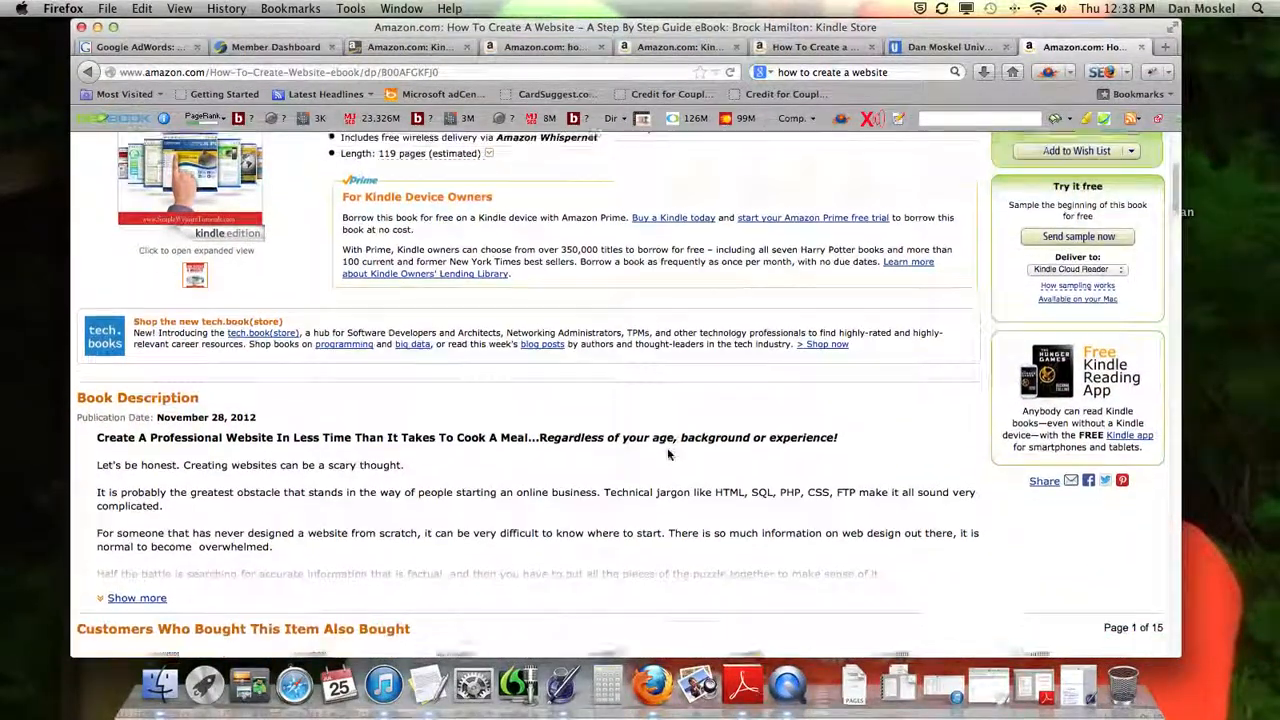
{"action": "scroll", "coordinate": [667, 447], "scroll_direction": "down", "scroll_amount": 5}
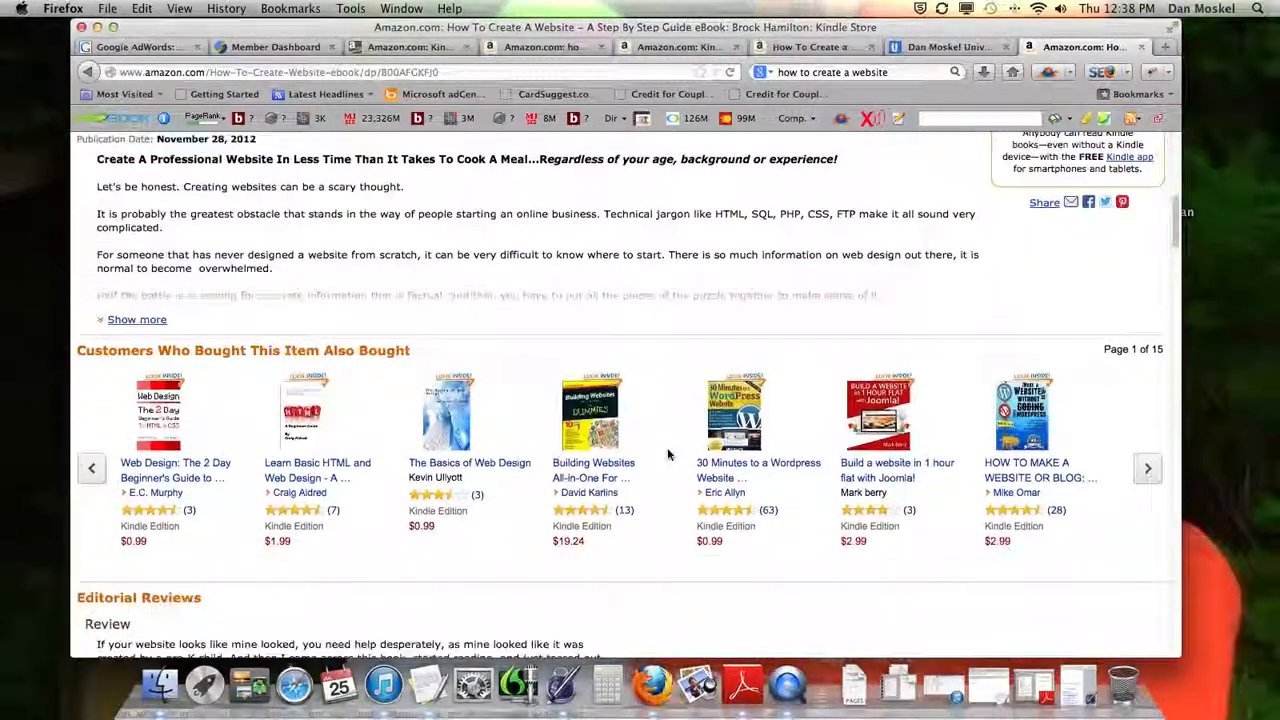
{"action": "scroll", "coordinate": [668, 455], "scroll_direction": "down", "scroll_amount": 3}
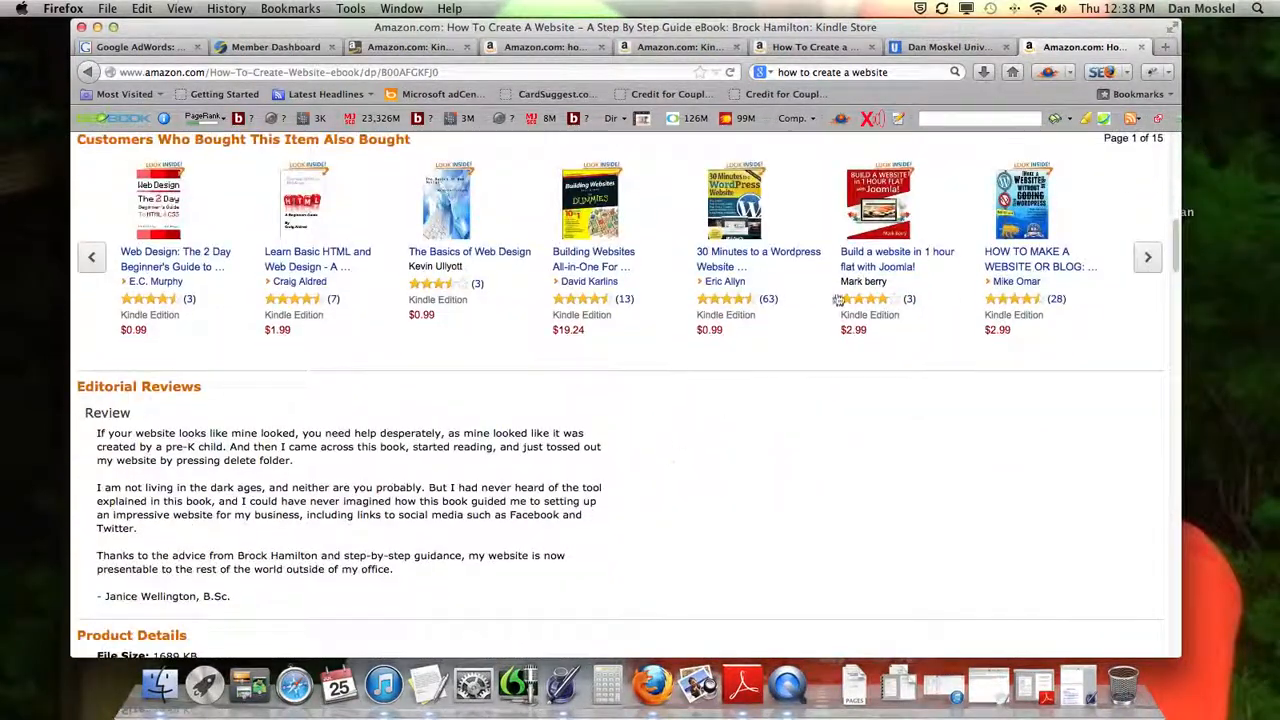
Close the Amazon listing, return to the KDP Edit Book page, and enter "how to create a website," as the first search keyword
{"action": "left_click", "coordinate": [1141, 47]}
{"action": "left_click", "coordinate": [435, 47]}
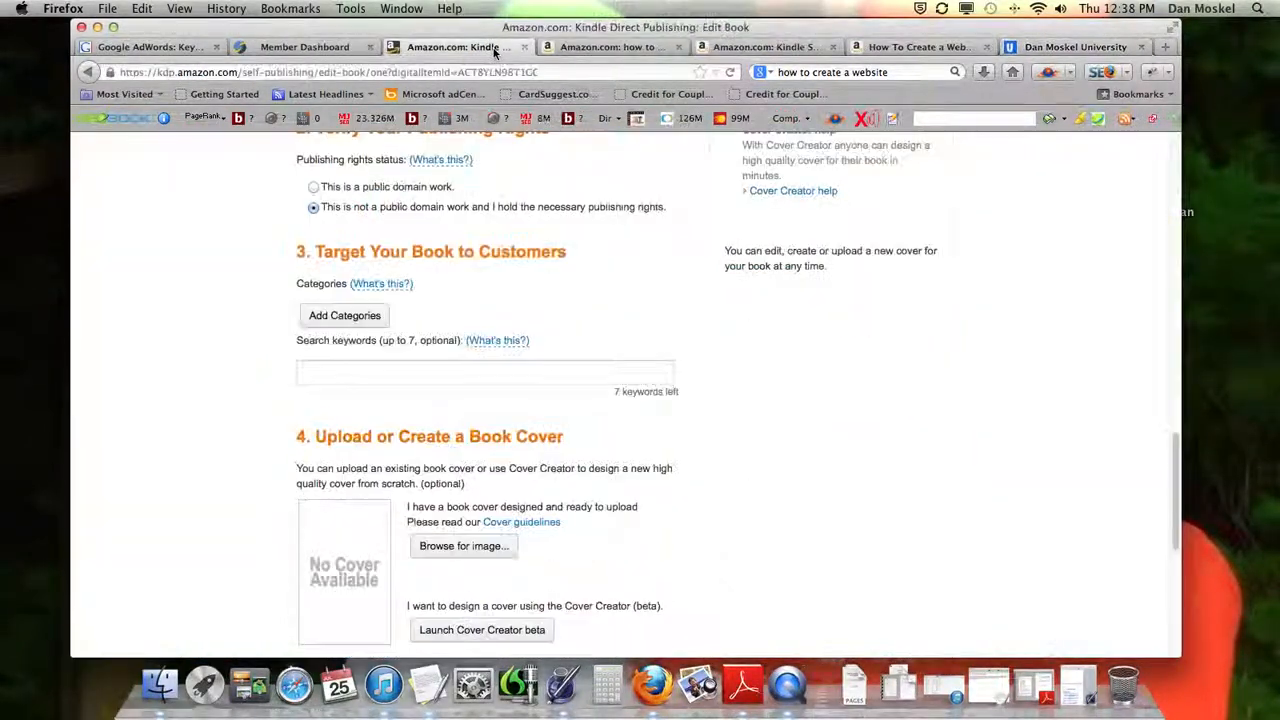
{"action": "left_click", "coordinate": [444, 371]}
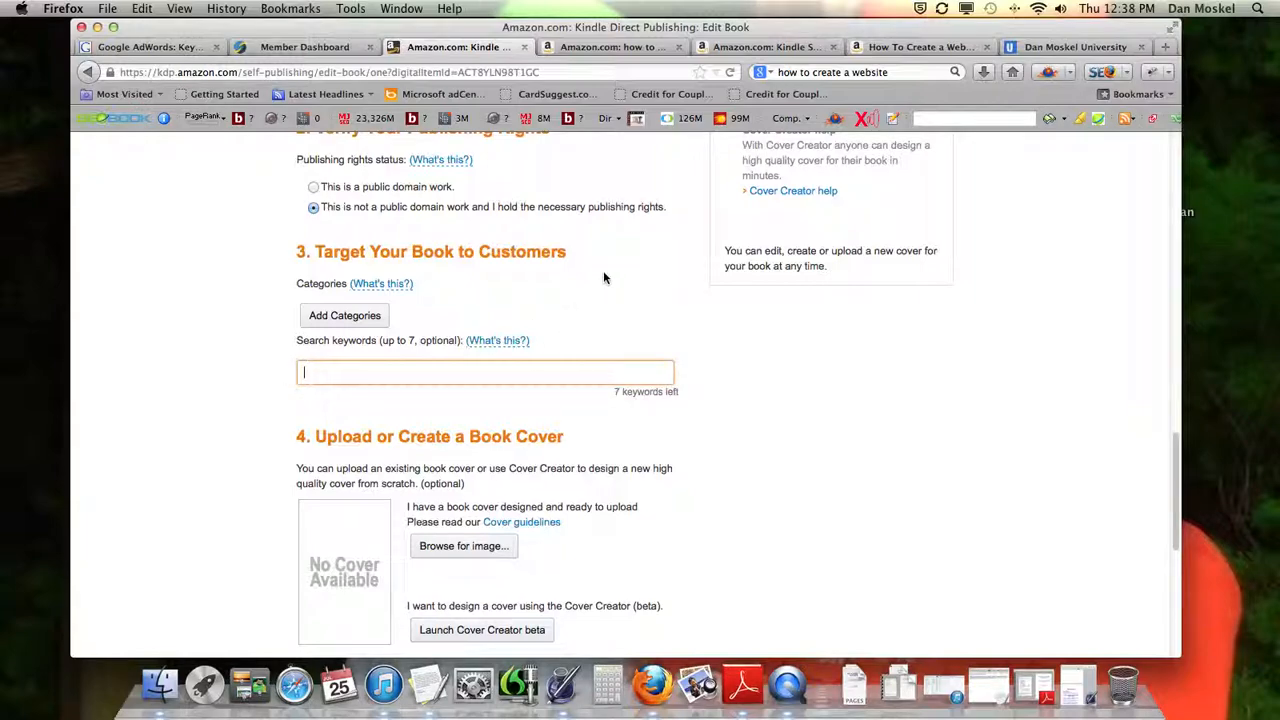
{"action": "type", "text": "how to create a website,"}
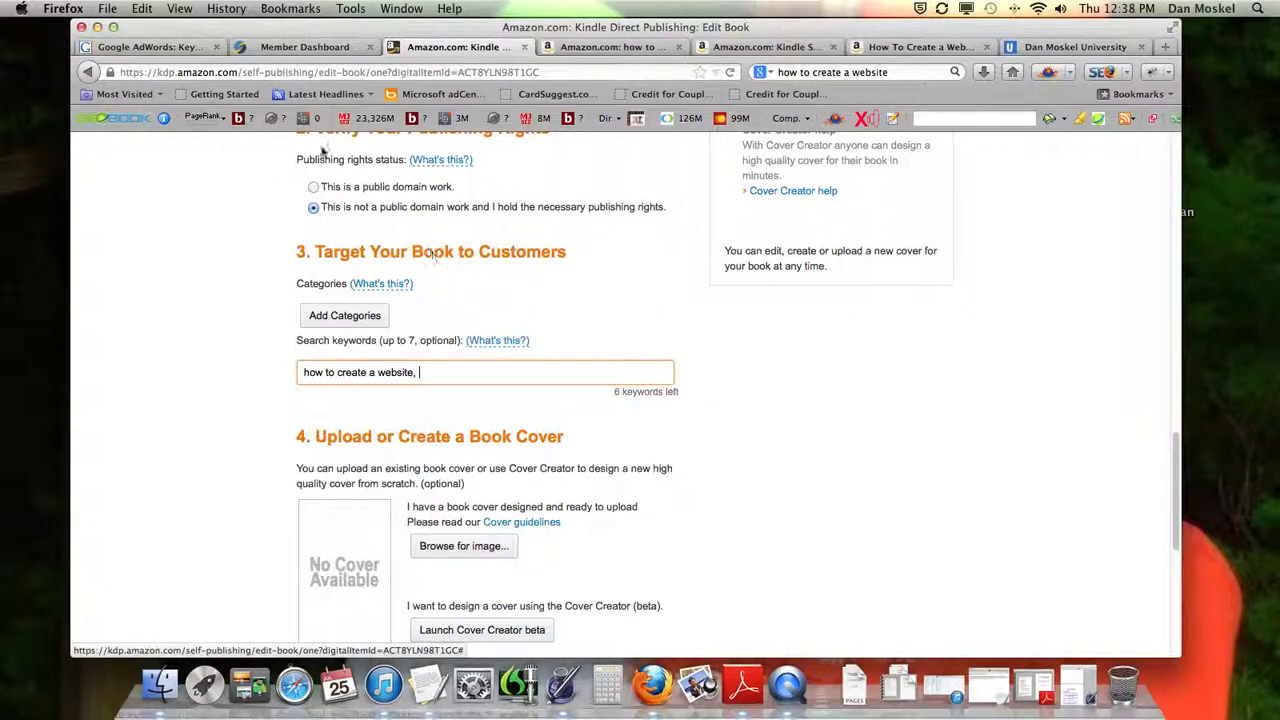
Search Google for "google keyword tool" from the AdWords page and open the Google Adwords Keyword Tool result
{"action": "left_click", "coordinate": [175, 50]}
{"action": "scroll", "coordinate": [283, 209], "scroll_direction": "up", "scroll_amount": 3}
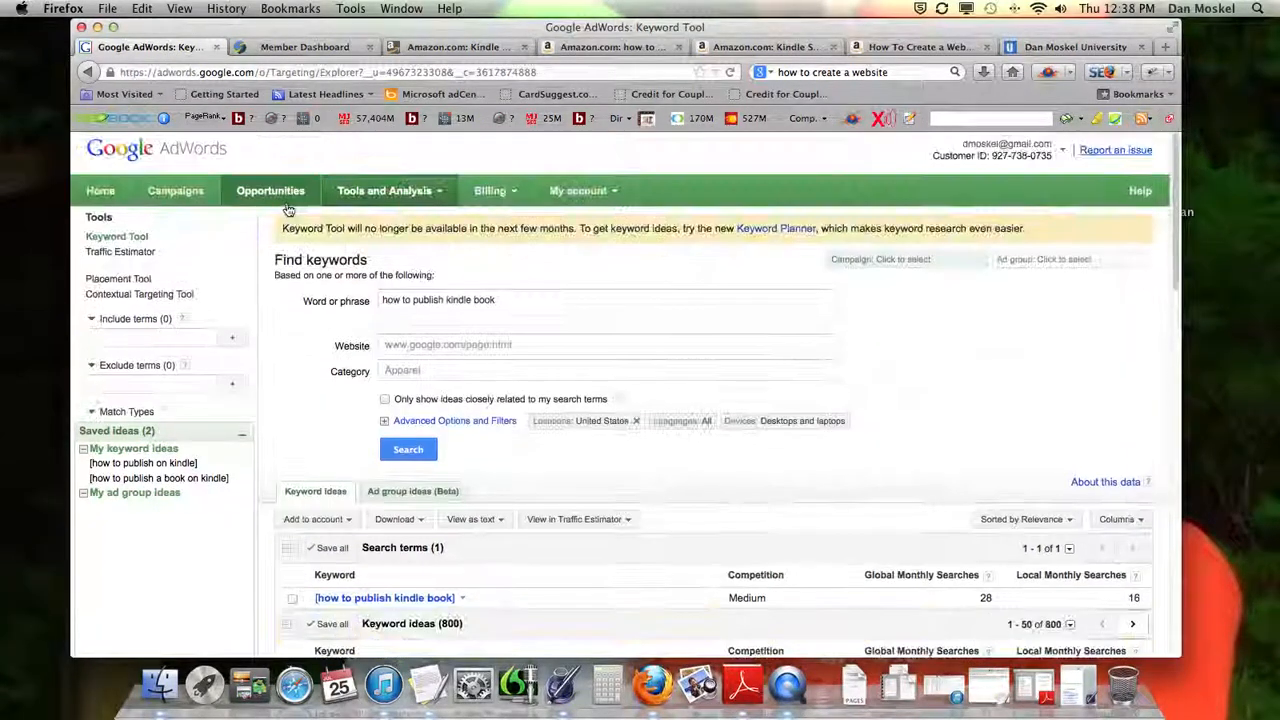
{"action": "left_click", "coordinate": [316, 72]}
{"action": "type", "text": "google keyword tool"}
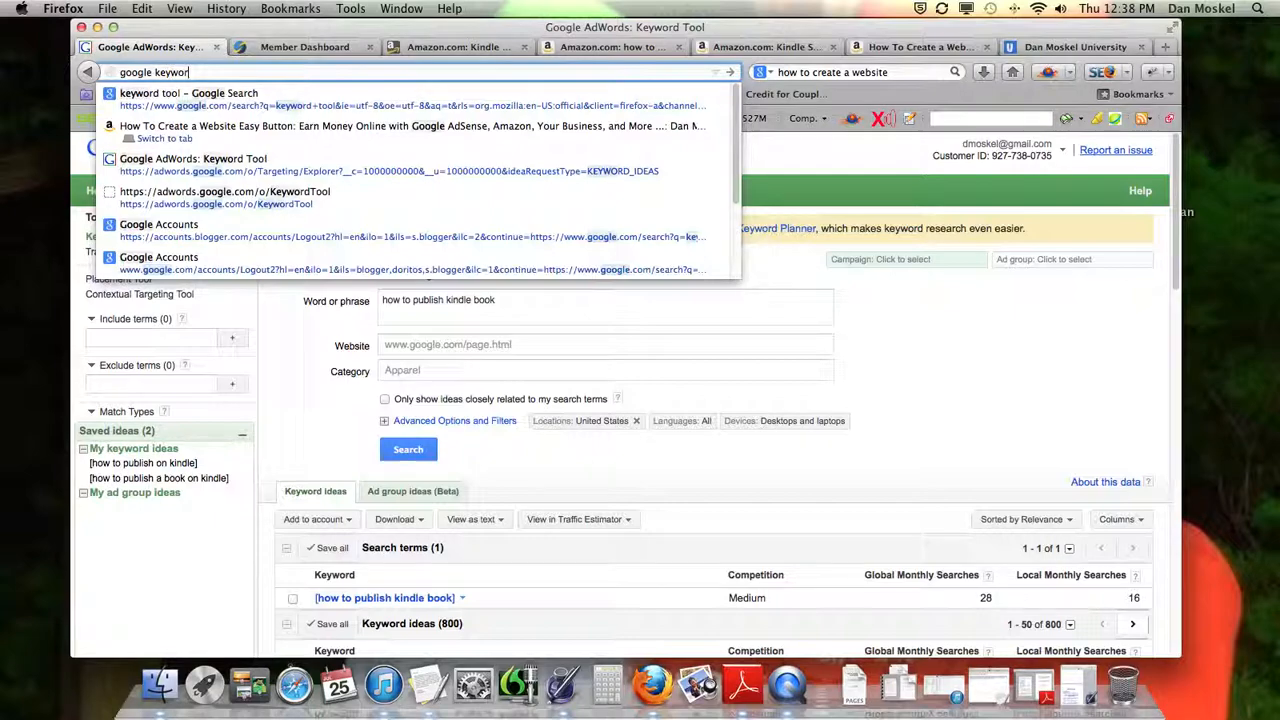
{"action": "key", "text": "Return"}
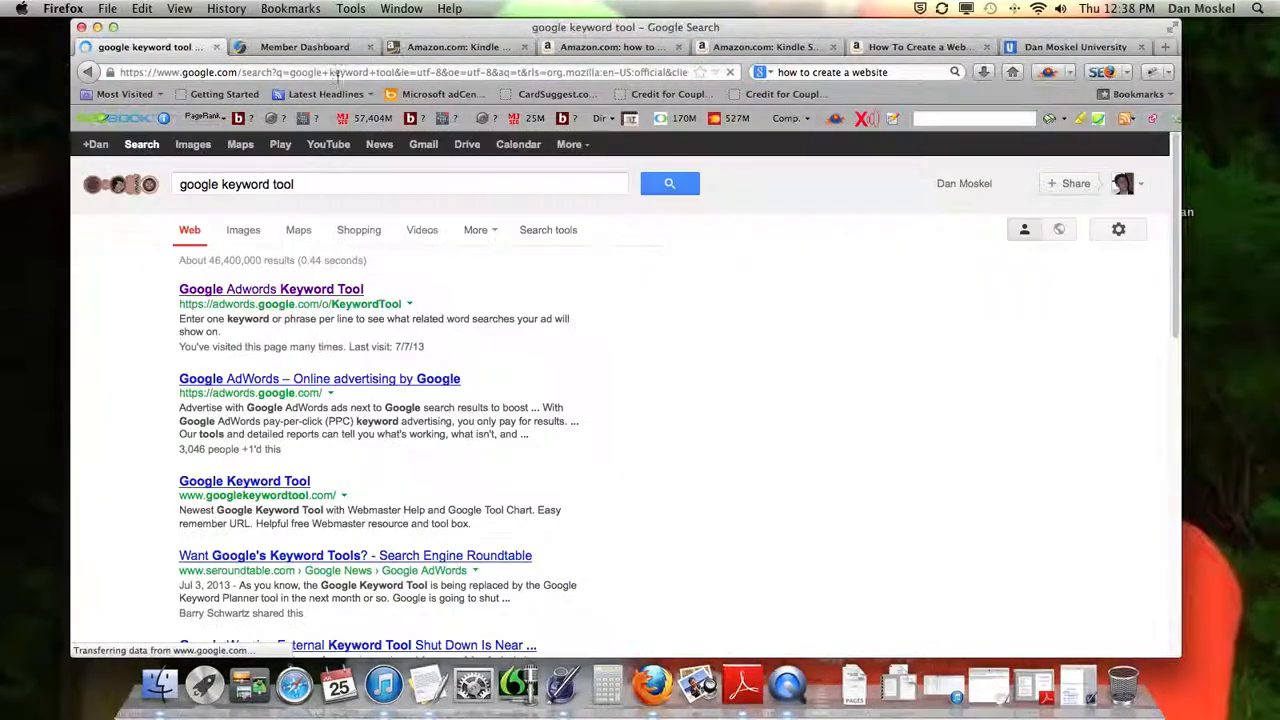
{"action": "left_click", "coordinate": [273, 293]}
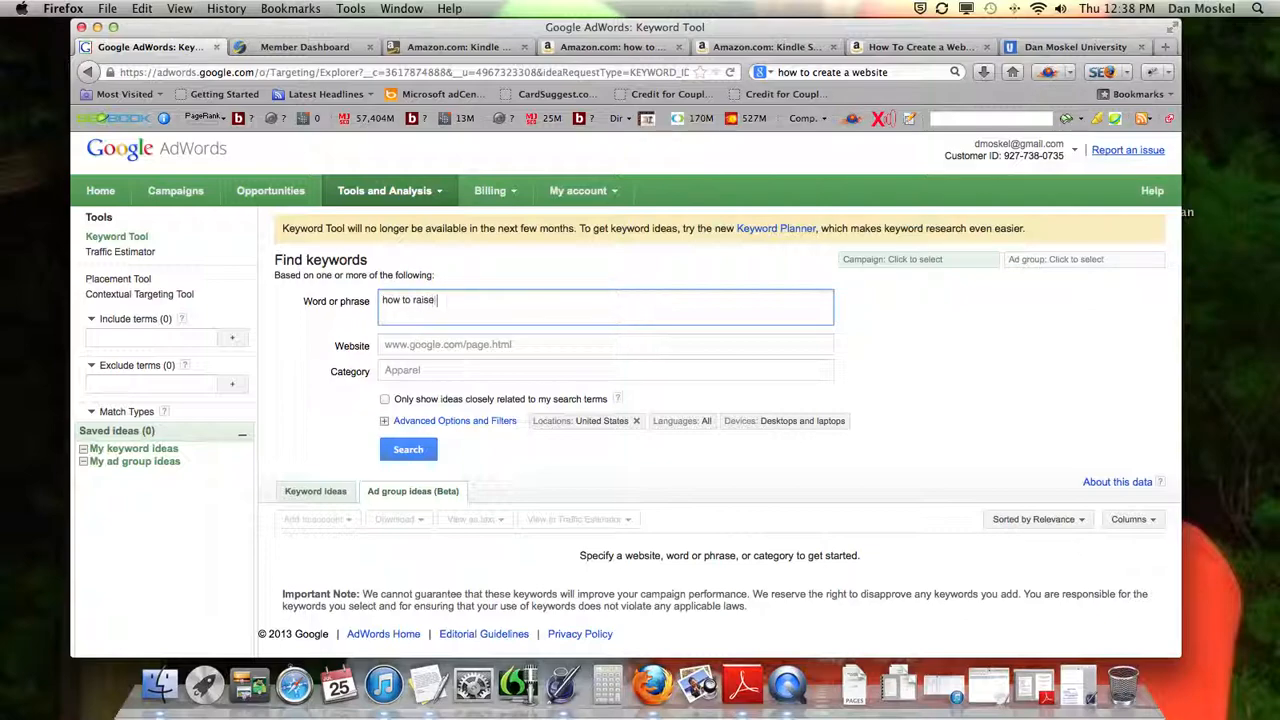
Search the Keyword Tool for the phrase "how to raise kids" and check its global monthly searches
{"action": "left_click", "coordinate": [408, 450]}
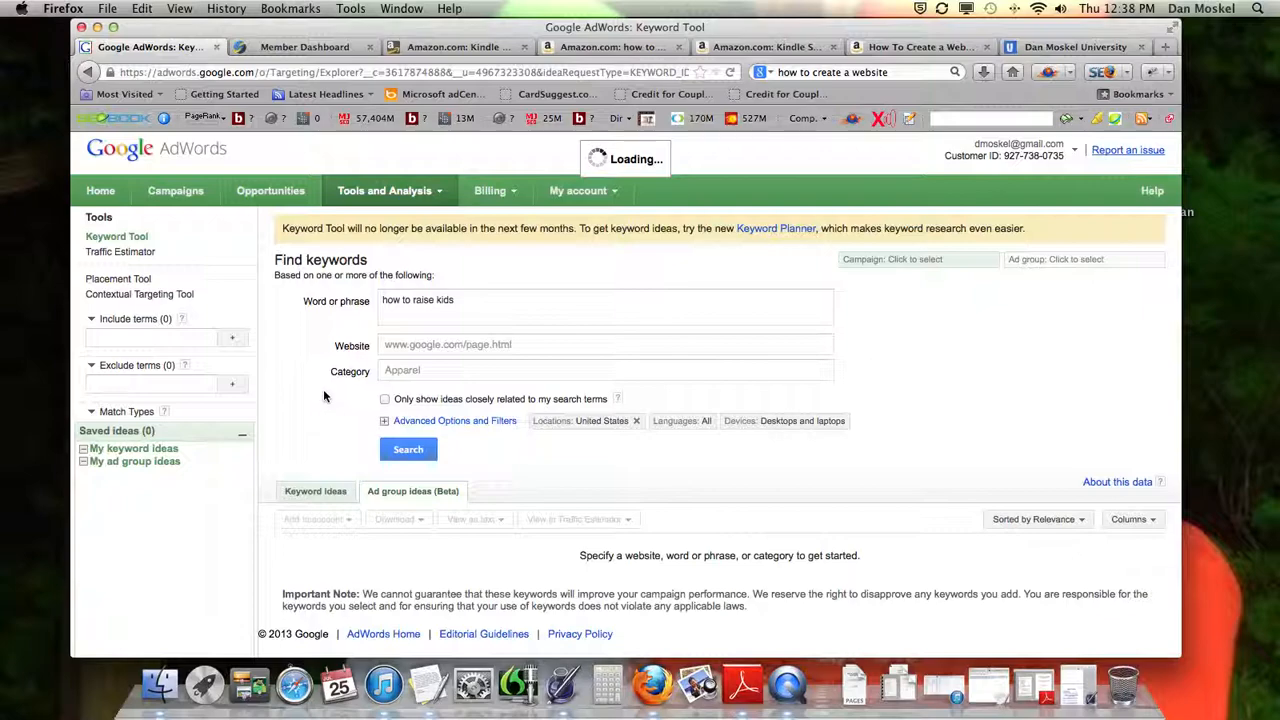
{"action": "scroll", "coordinate": [323, 393], "scroll_direction": "down", "scroll_amount": 3}
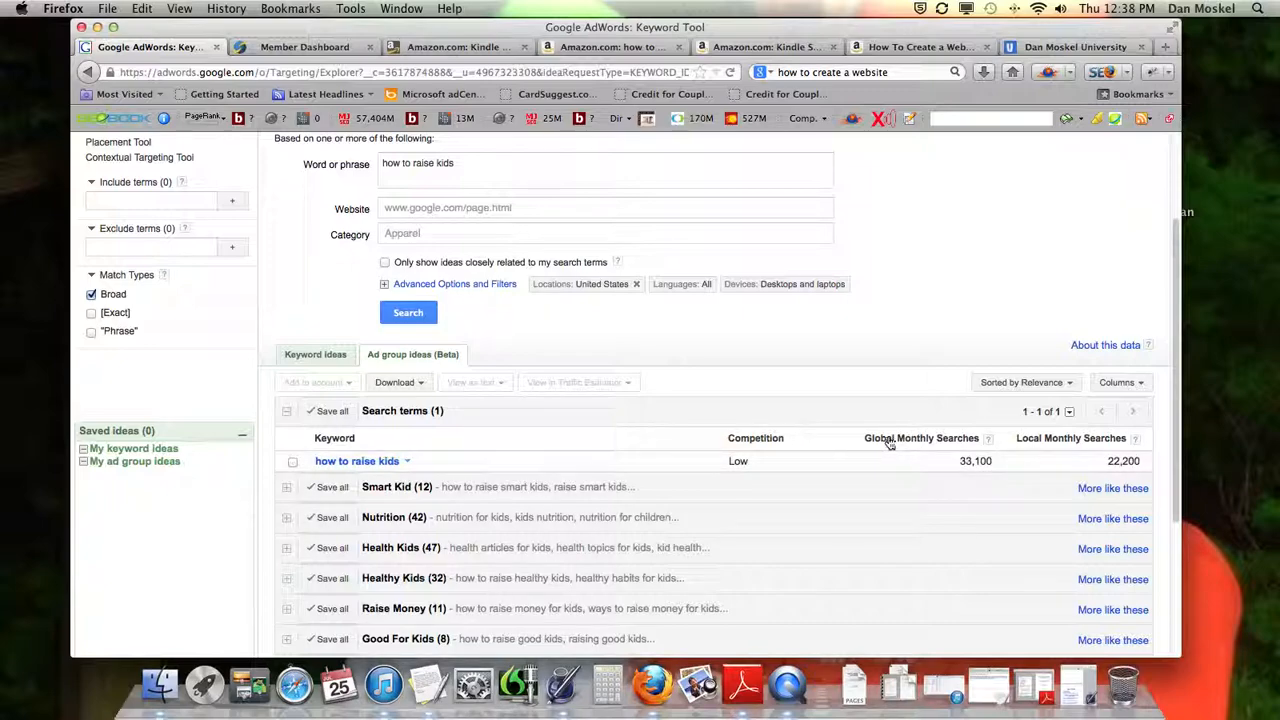
{"action": "left_click_drag", "start_coordinate": [959, 461], "coordinate": [991, 461]}
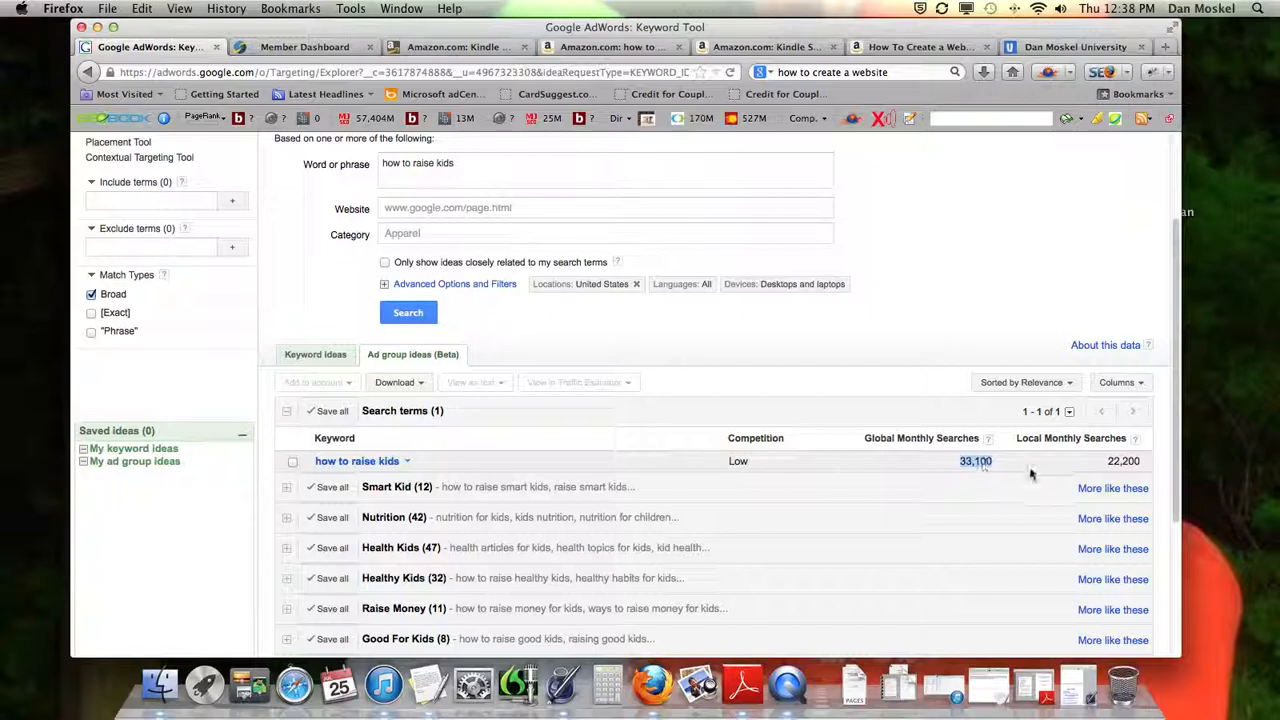
Return to the KDP Edit Book page and add "how to raise kids," as the second search keyword
{"action": "left_click", "coordinate": [455, 48]}
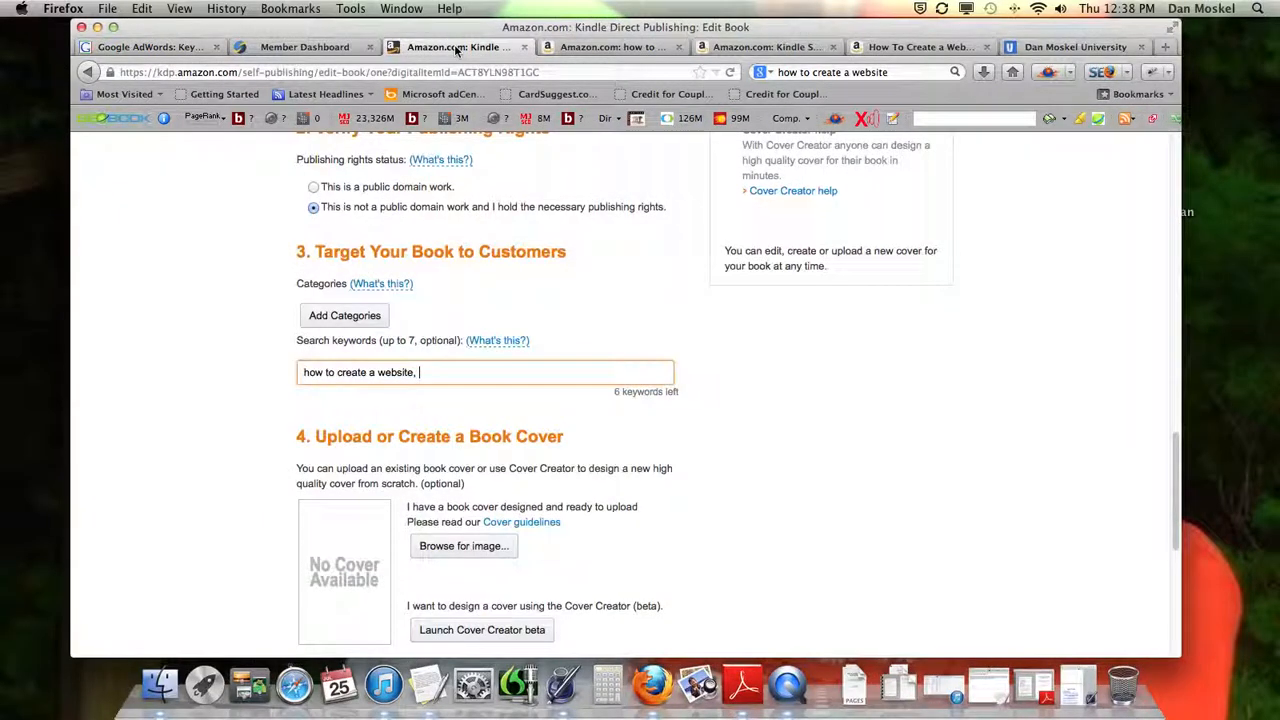
{"action": "left_click_drag", "start_coordinate": [297, 341], "coordinate": [377, 344]}
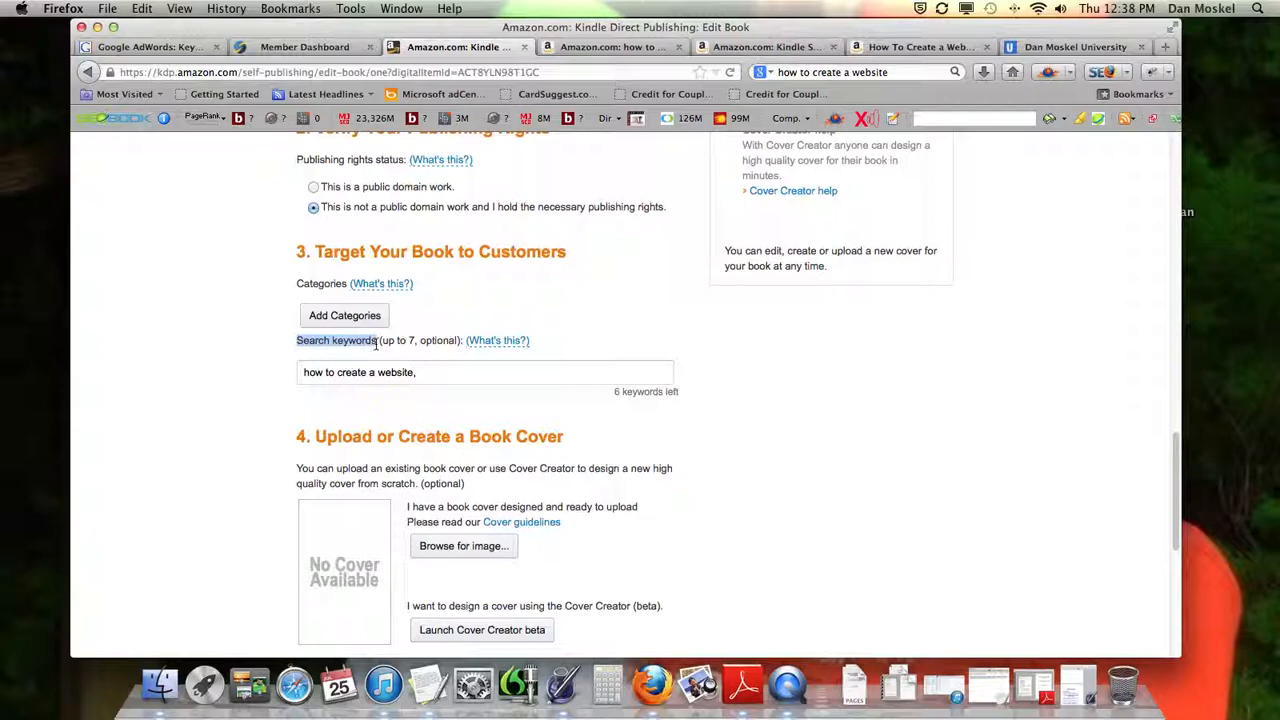
{"action": "left_click", "coordinate": [442, 373]}
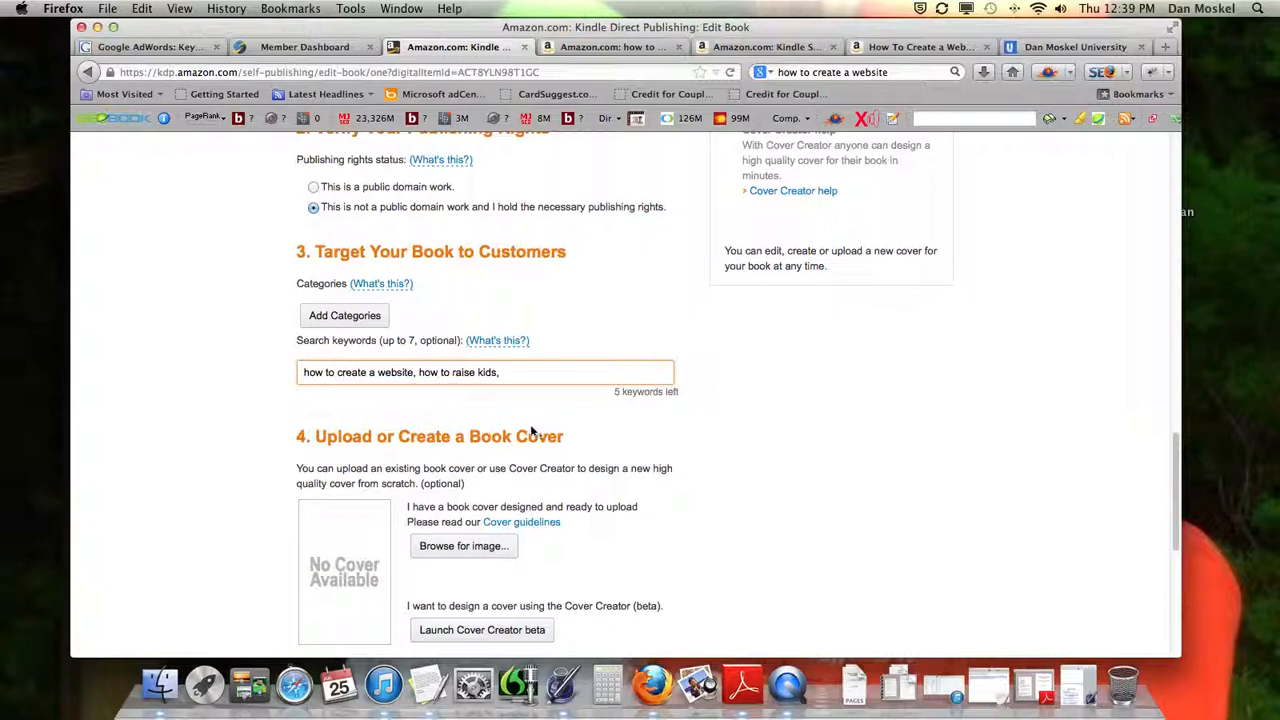
Review the entered search keywords and read the options in the Upload or Create a Book Cover section
{"action": "scroll", "coordinate": [566, 445], "scroll_direction": "down", "scroll_amount": 1}
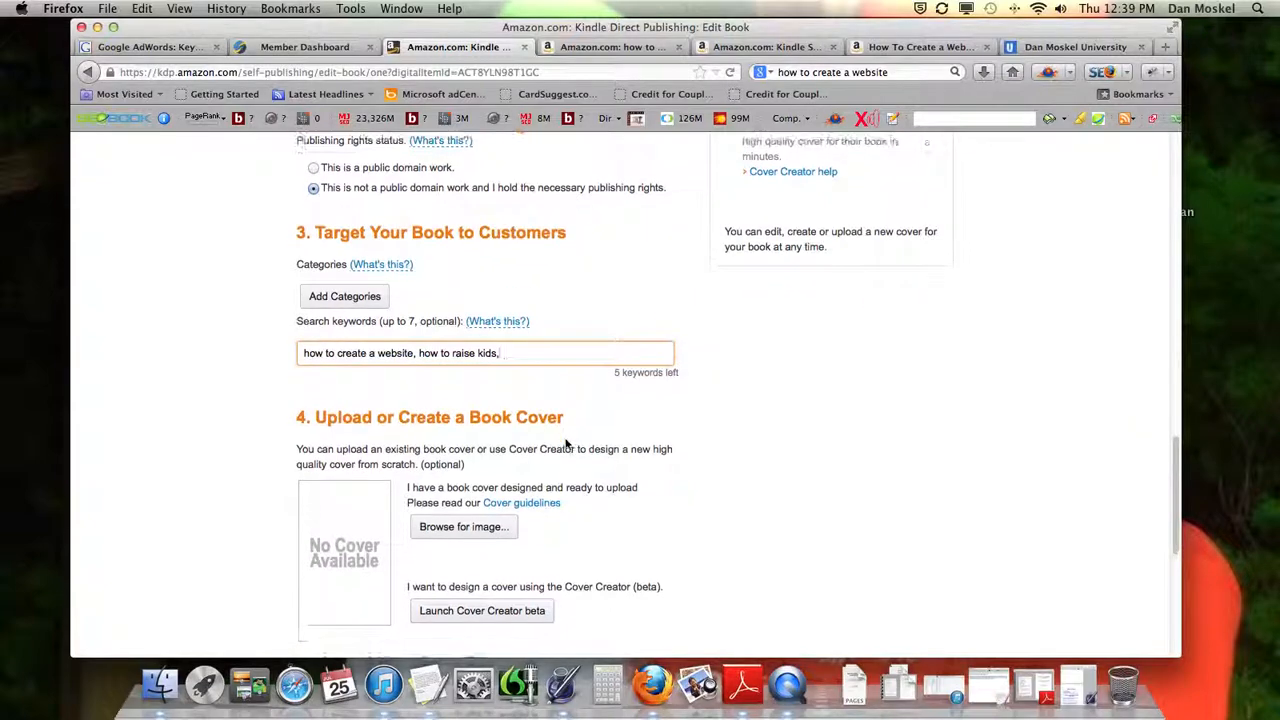
{"action": "left_click", "coordinate": [409, 320]}
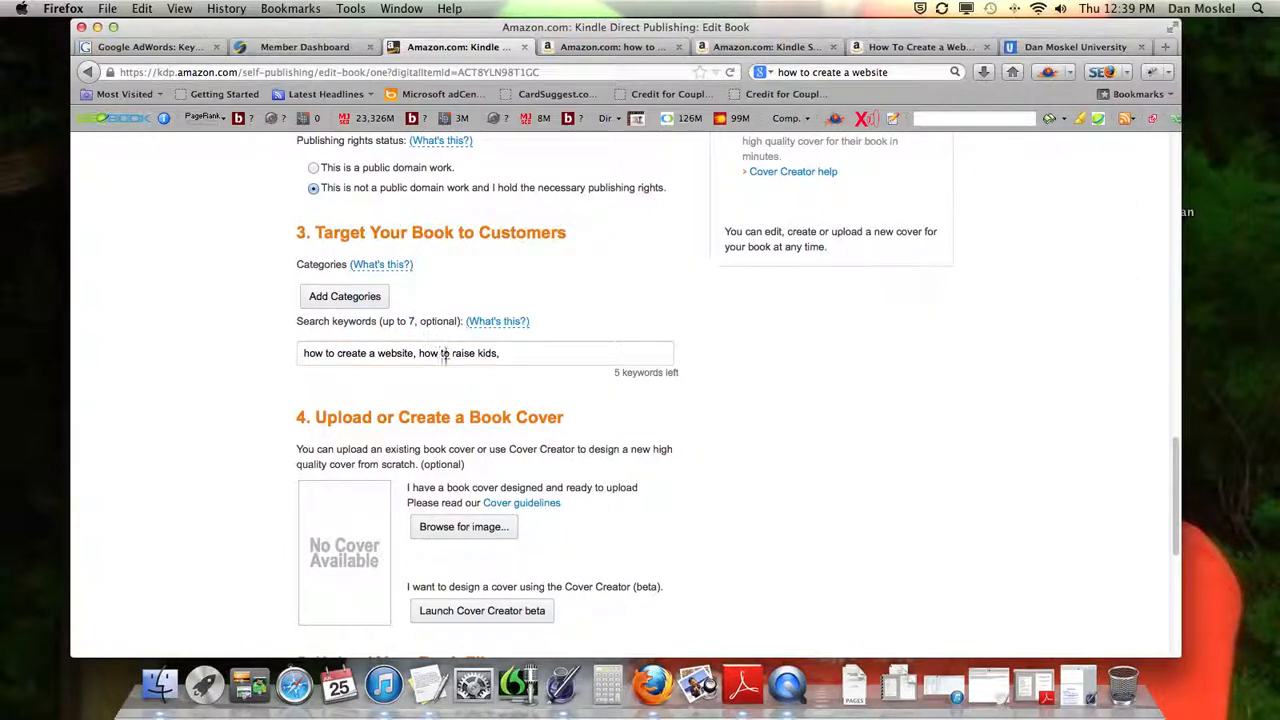
{"action": "scroll", "coordinate": [421, 410], "scroll_direction": "down", "scroll_amount": 2}
{"action": "left_click_drag", "start_coordinate": [298, 386], "coordinate": [553, 390]}
{"action": "left_click", "coordinate": [562, 438]}
{"action": "scroll", "coordinate": [562, 437], "scroll_direction": "down", "scroll_amount": 4}
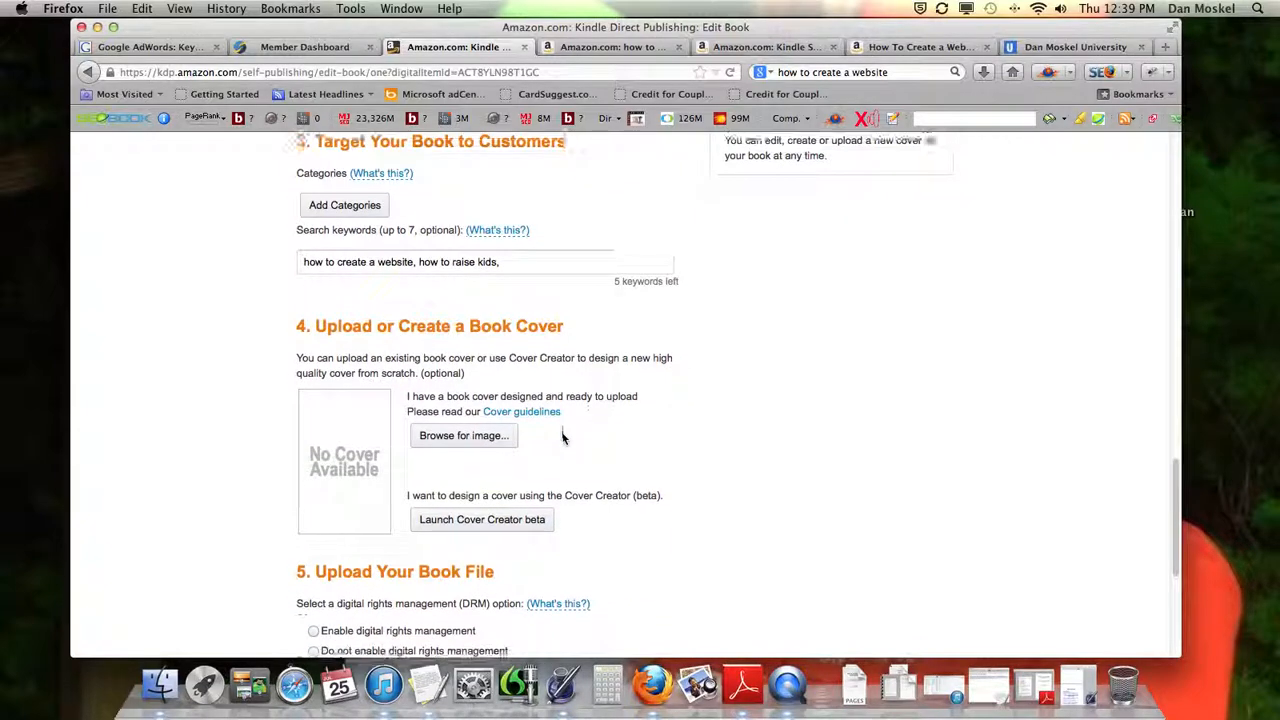
{"action": "scroll", "coordinate": [562, 437], "scroll_direction": "down", "scroll_amount": 2}
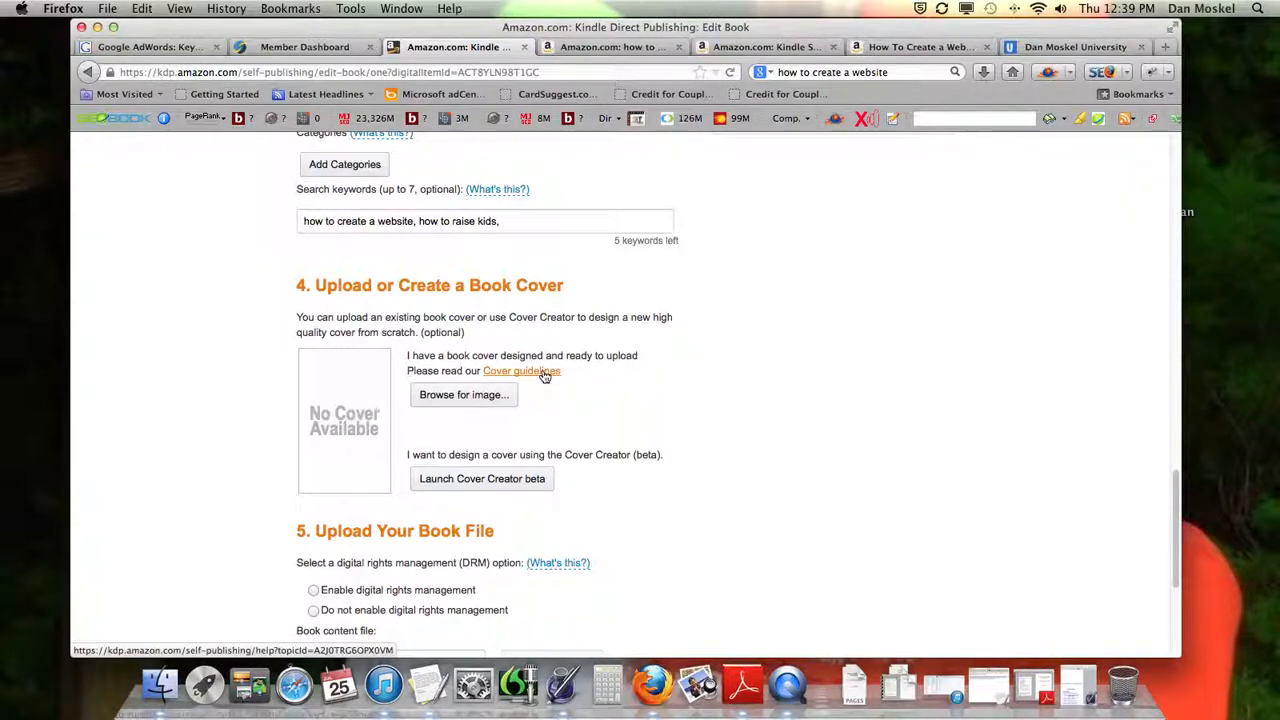
Launch Cover Creator beta, saving the book changes on the way, and continue past its introduction
{"action": "left_click", "coordinate": [513, 480]}
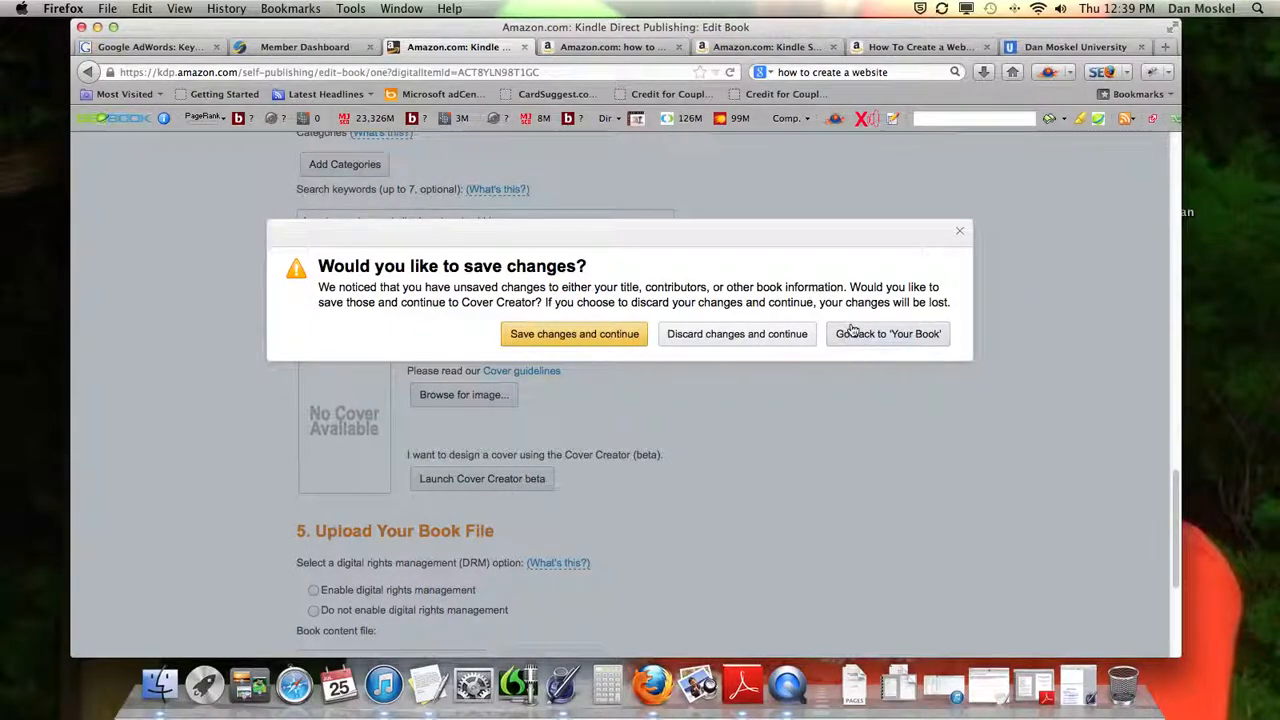
{"action": "left_click", "coordinate": [959, 232]}
{"action": "left_click", "coordinate": [537, 470]}
{"action": "left_click", "coordinate": [603, 336]}
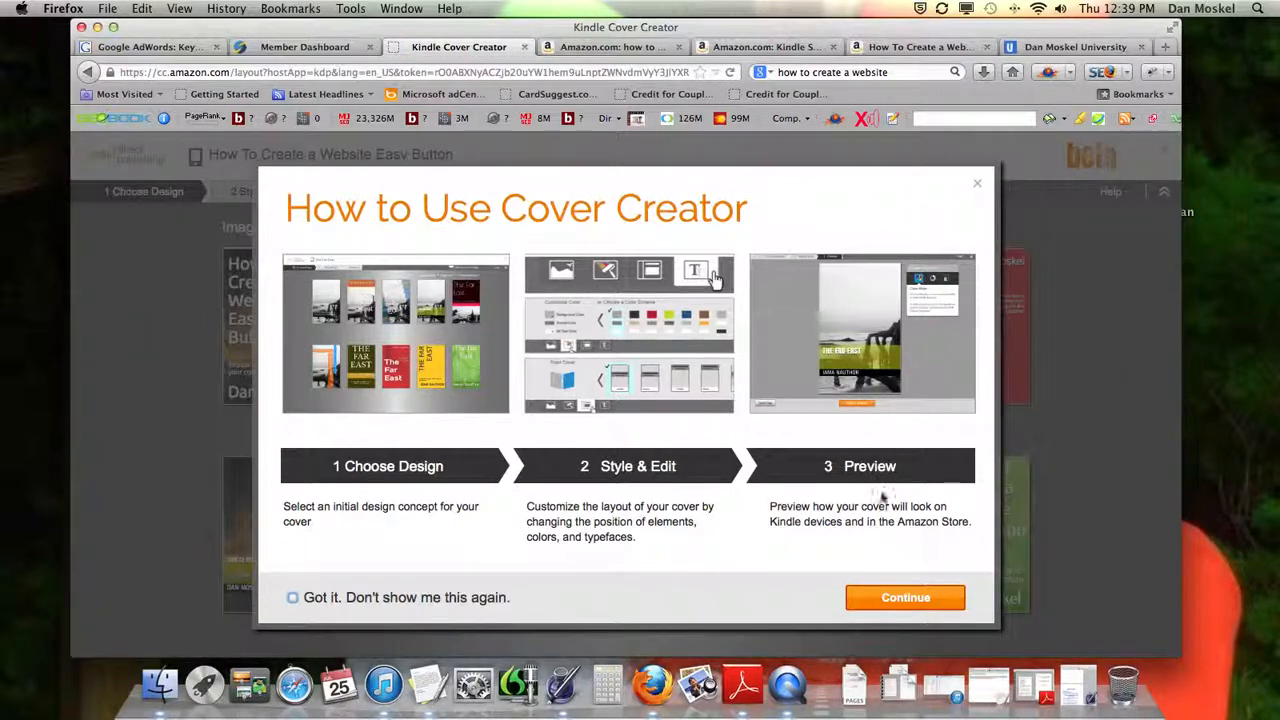
{"action": "left_click", "coordinate": [907, 597]}
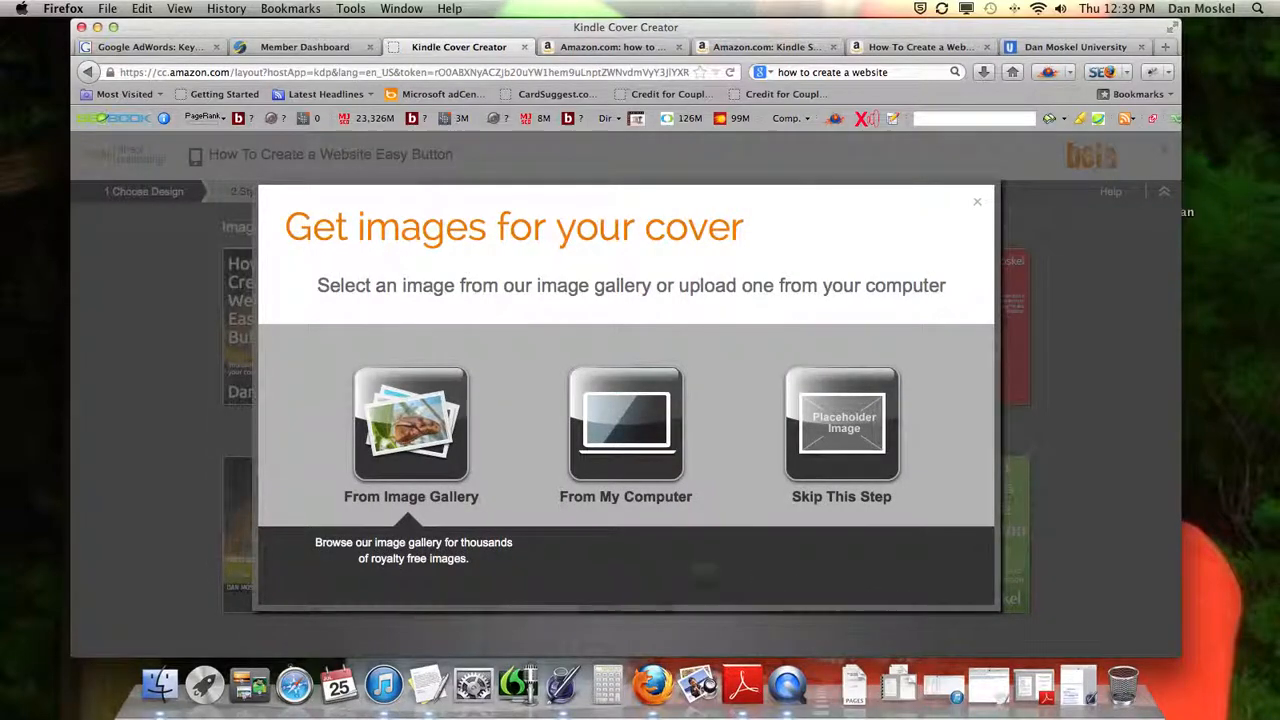
Choose image 003-015 from the Birds category of the Image Gallery as the cover image
{"action": "left_click", "coordinate": [425, 466]}
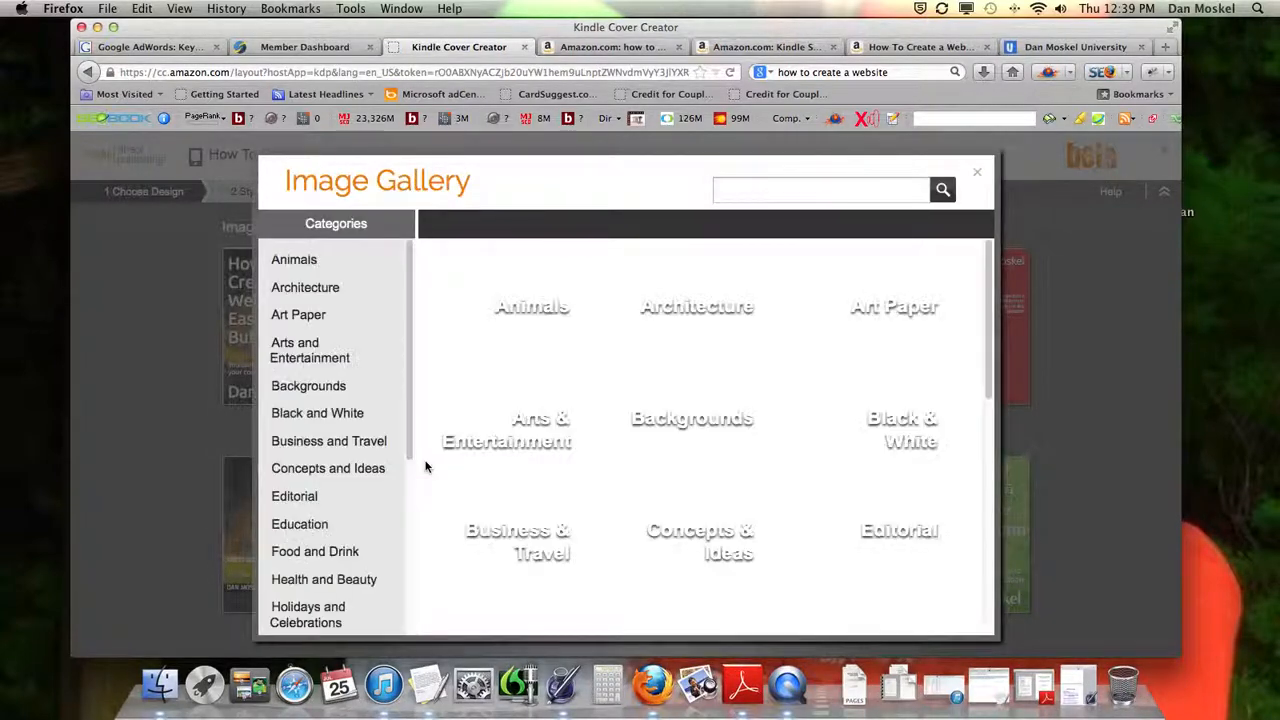
{"action": "left_click", "coordinate": [526, 326]}
{"action": "left_click", "coordinate": [527, 326]}
{"action": "left_click", "coordinate": [558, 326]}
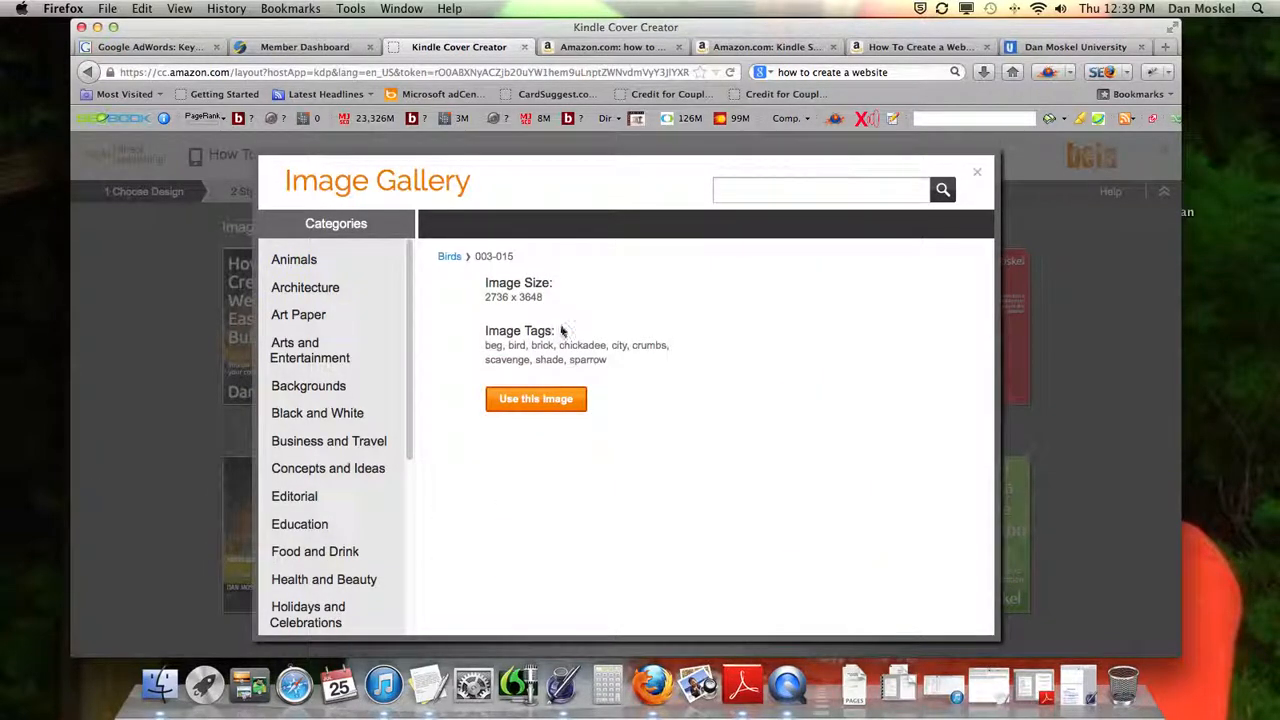
{"action": "left_click", "coordinate": [757, 400]}
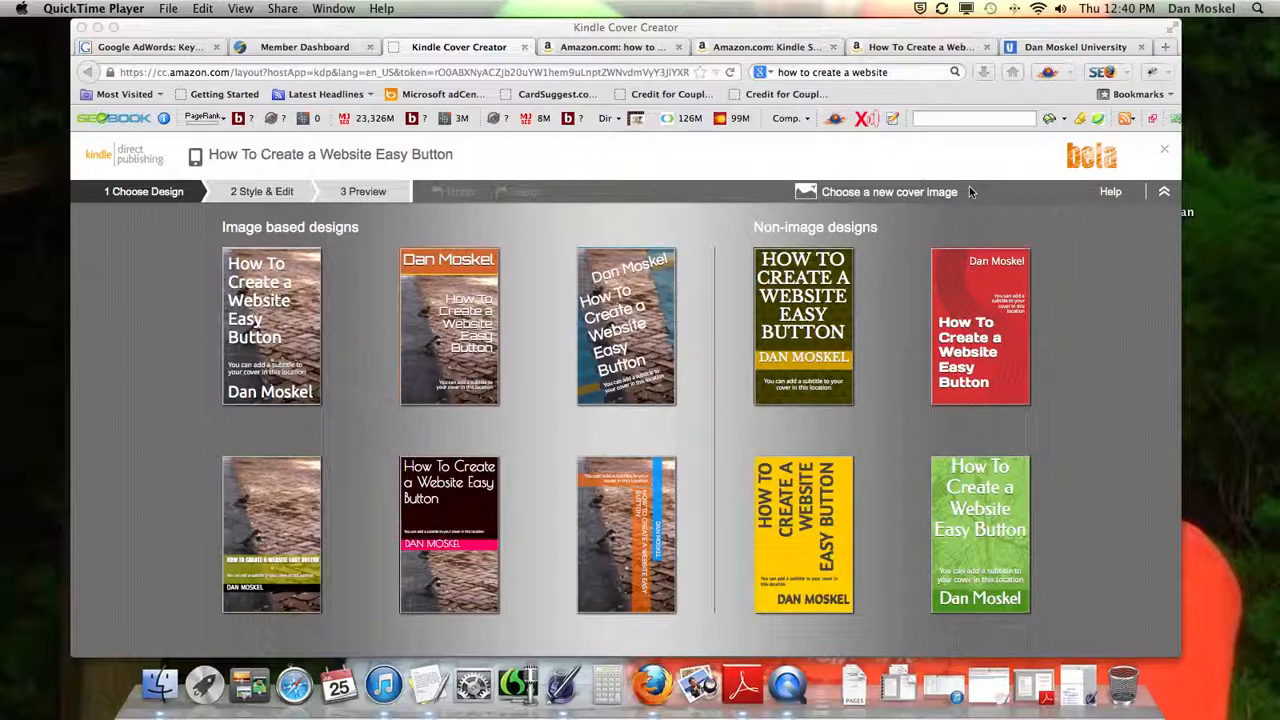
Leave Cover Creator without submitting a design and go back to the book cover section of the Edit Book page
{"action": "left_click", "coordinate": [1164, 151]}
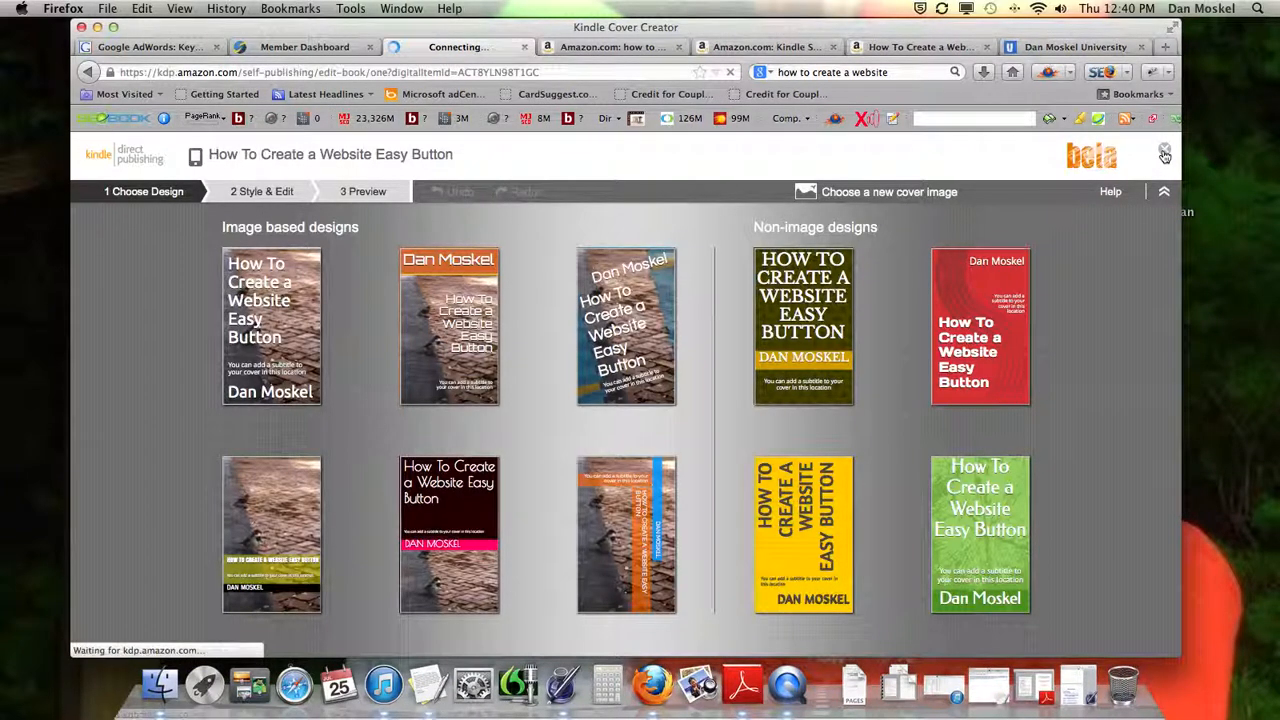
{"action": "scroll", "coordinate": [870, 196], "scroll_direction": "down", "scroll_amount": 10}
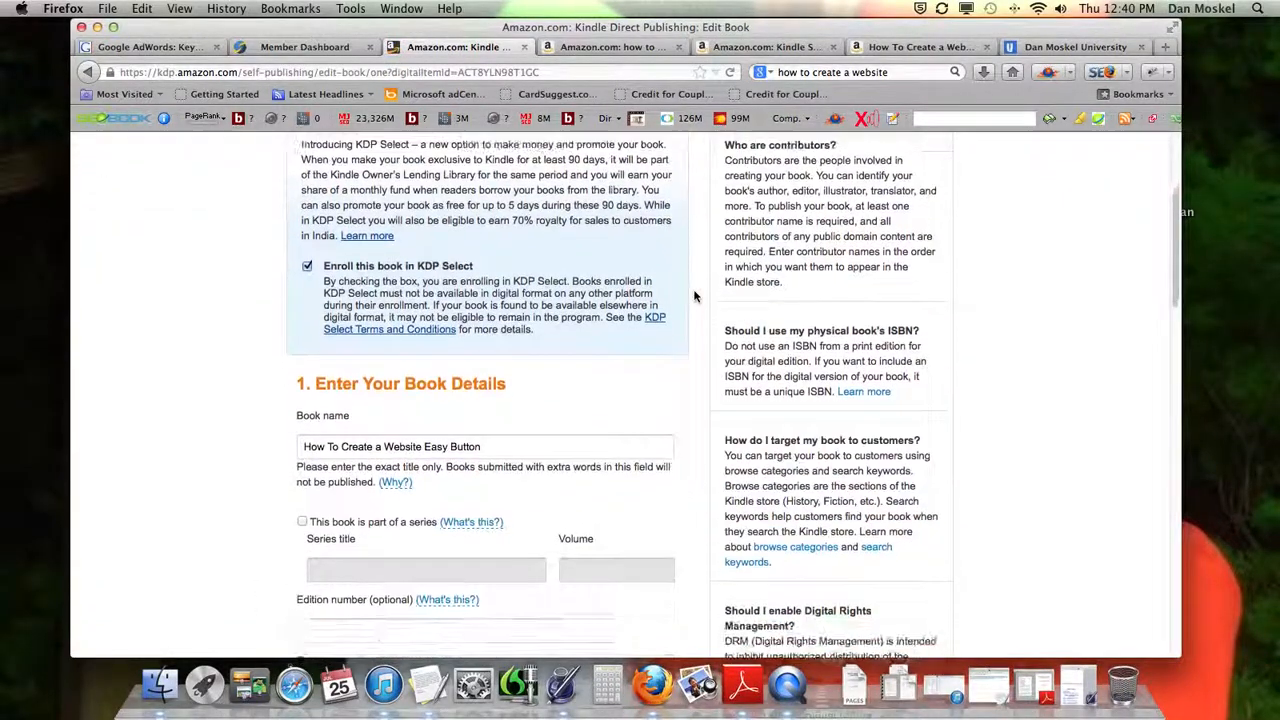
{"action": "scroll", "coordinate": [695, 295], "scroll_direction": "down", "scroll_amount": 8}
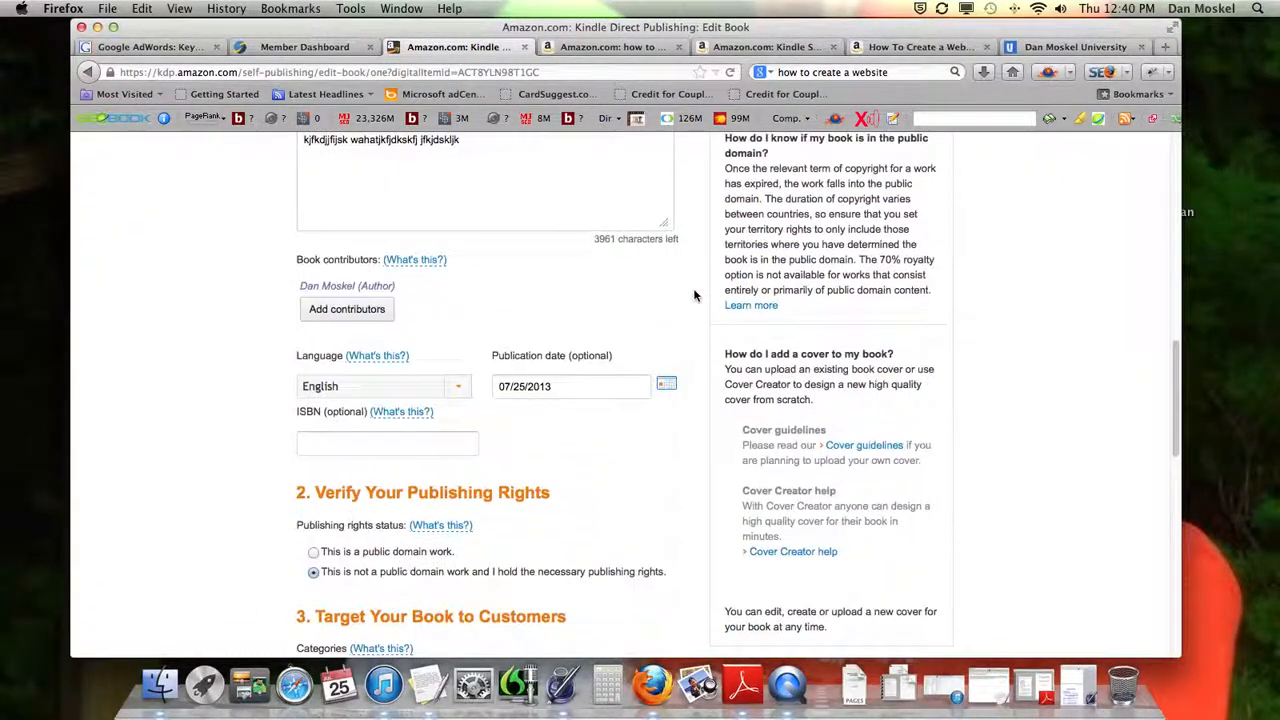
{"action": "scroll", "coordinate": [695, 295], "scroll_direction": "down", "scroll_amount": 5}
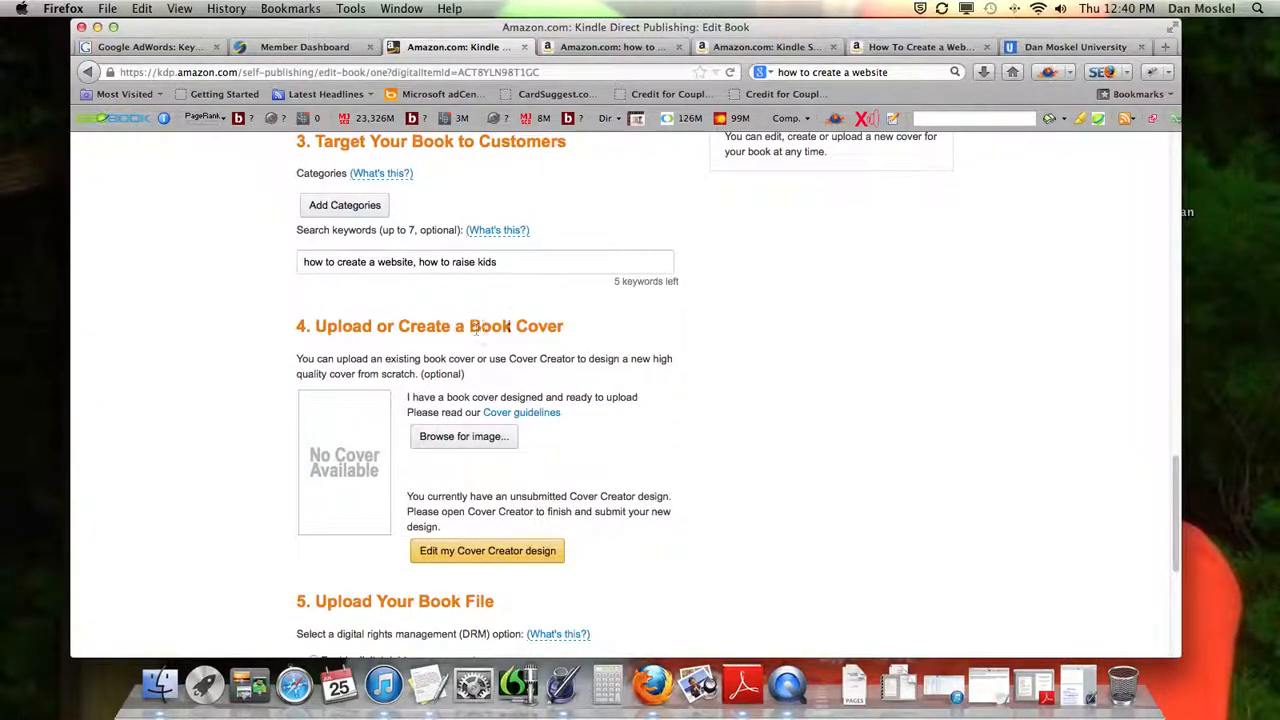
Read the explanation of digital rights management in the Upload Your Book File section and enable digital rights management
{"action": "scroll", "coordinate": [545, 363], "scroll_direction": "down", "scroll_amount": 3}
{"action": "scroll", "coordinate": [550, 358], "scroll_direction": "down", "scroll_amount": 4}
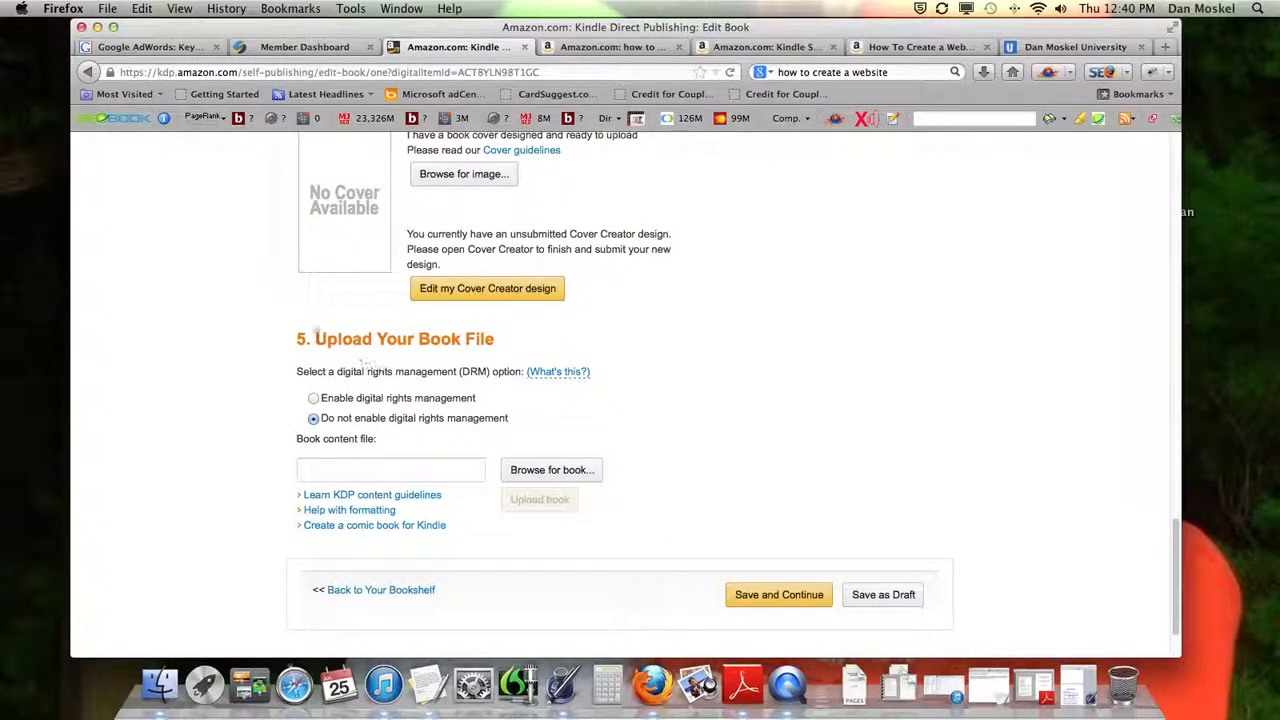
{"action": "left_click_drag", "start_coordinate": [295, 340], "coordinate": [493, 342]}
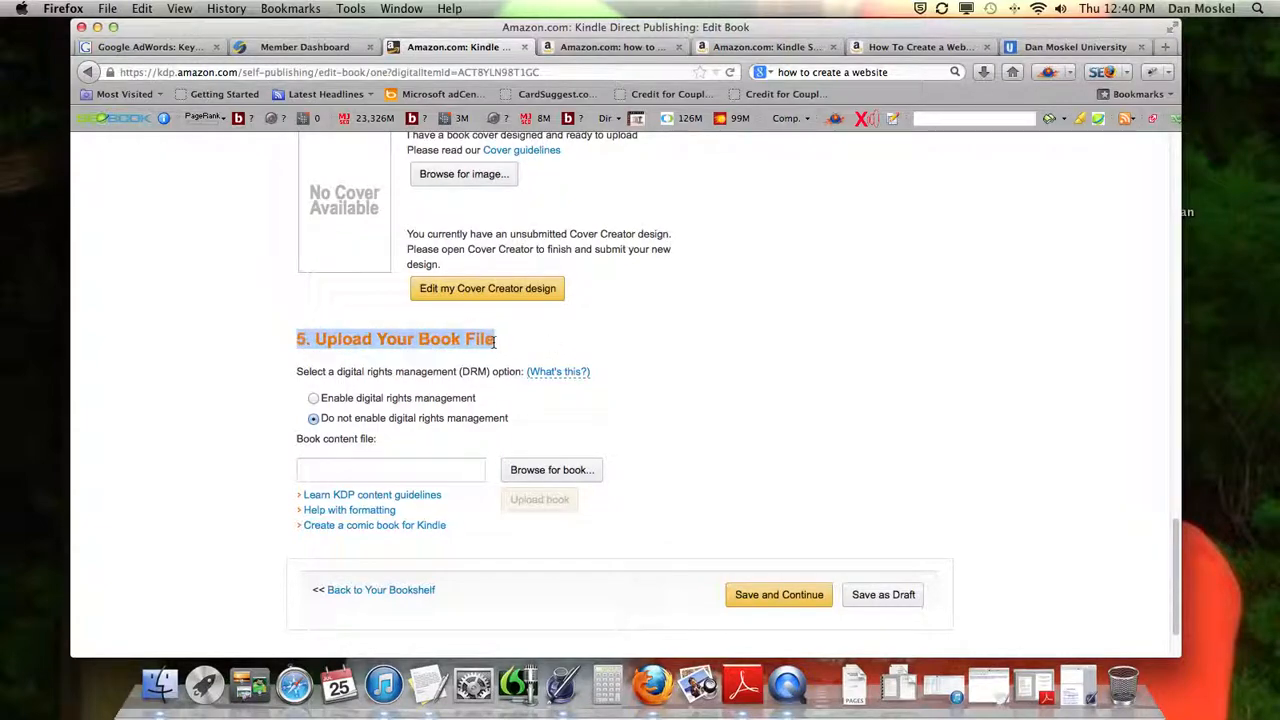
{"action": "left_click_drag", "start_coordinate": [337, 371], "coordinate": [456, 372]}
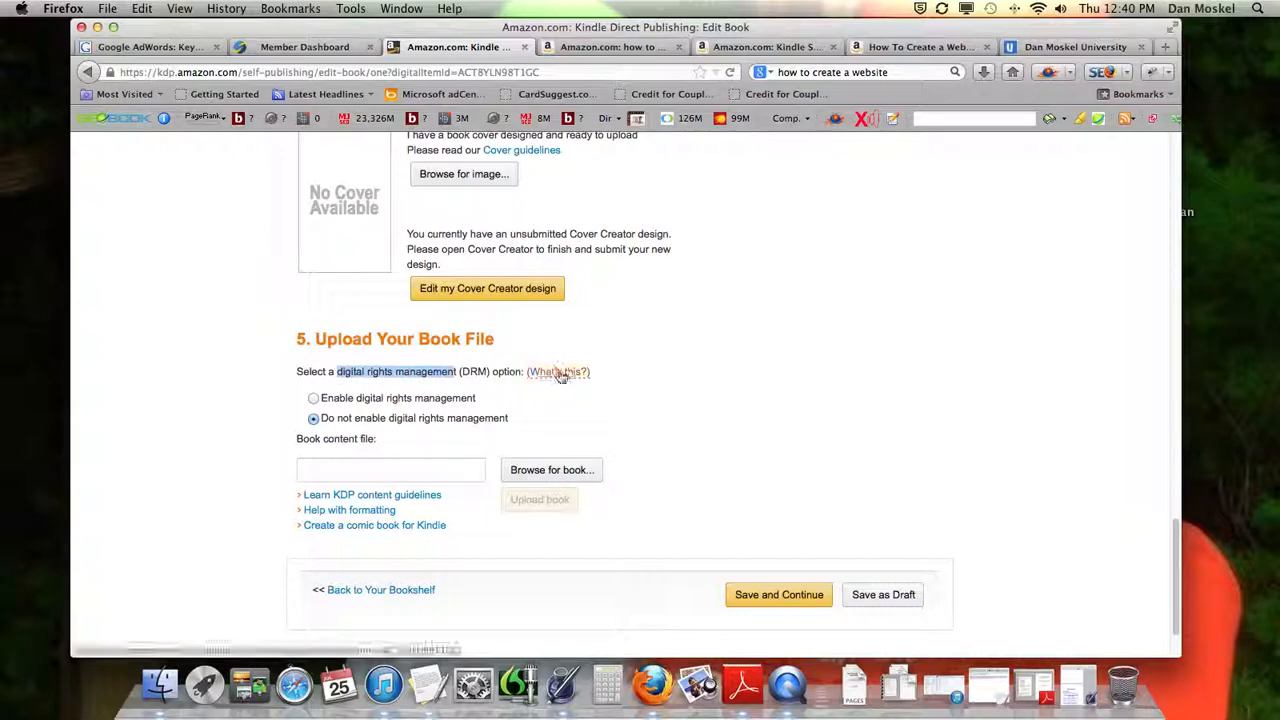
{"action": "left_click", "coordinate": [558, 372]}
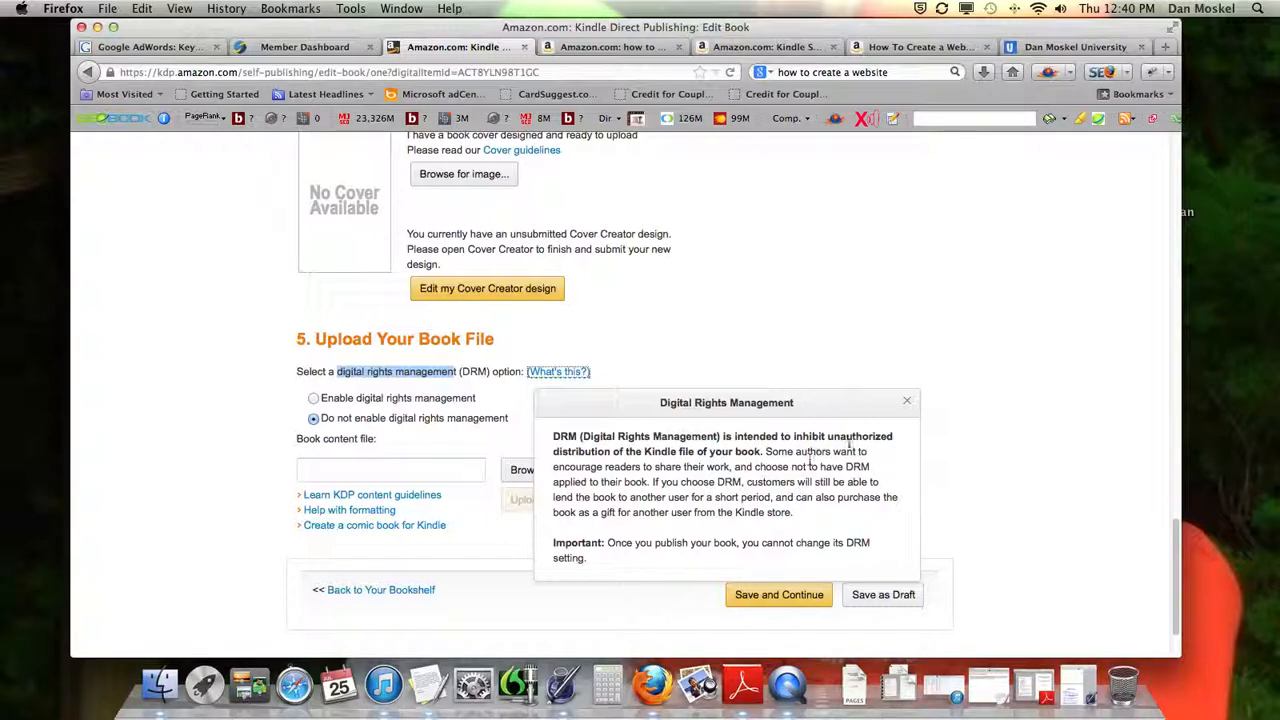
{"action": "left_click", "coordinate": [906, 401]}
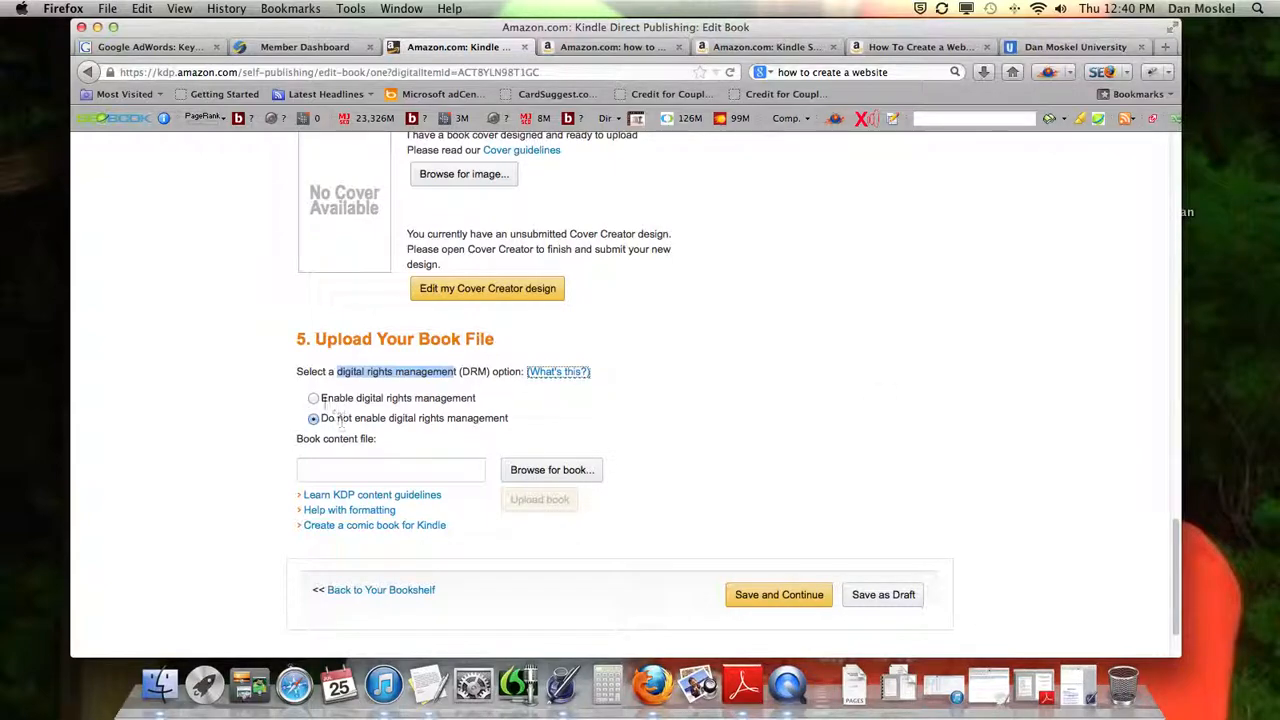
{"action": "left_click", "coordinate": [313, 398]}
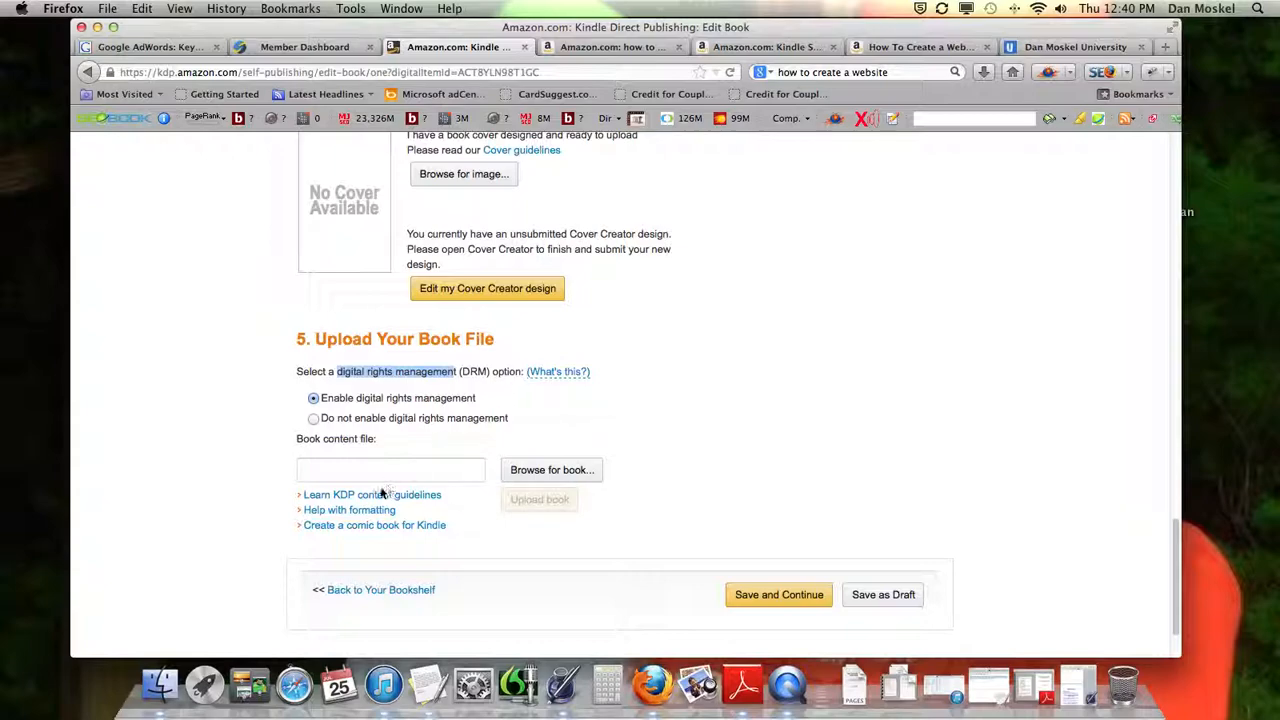
Browse for the book content file and search this Mac for "final build website"
{"action": "scroll", "coordinate": [375, 505], "scroll_direction": "down", "scroll_amount": 1}
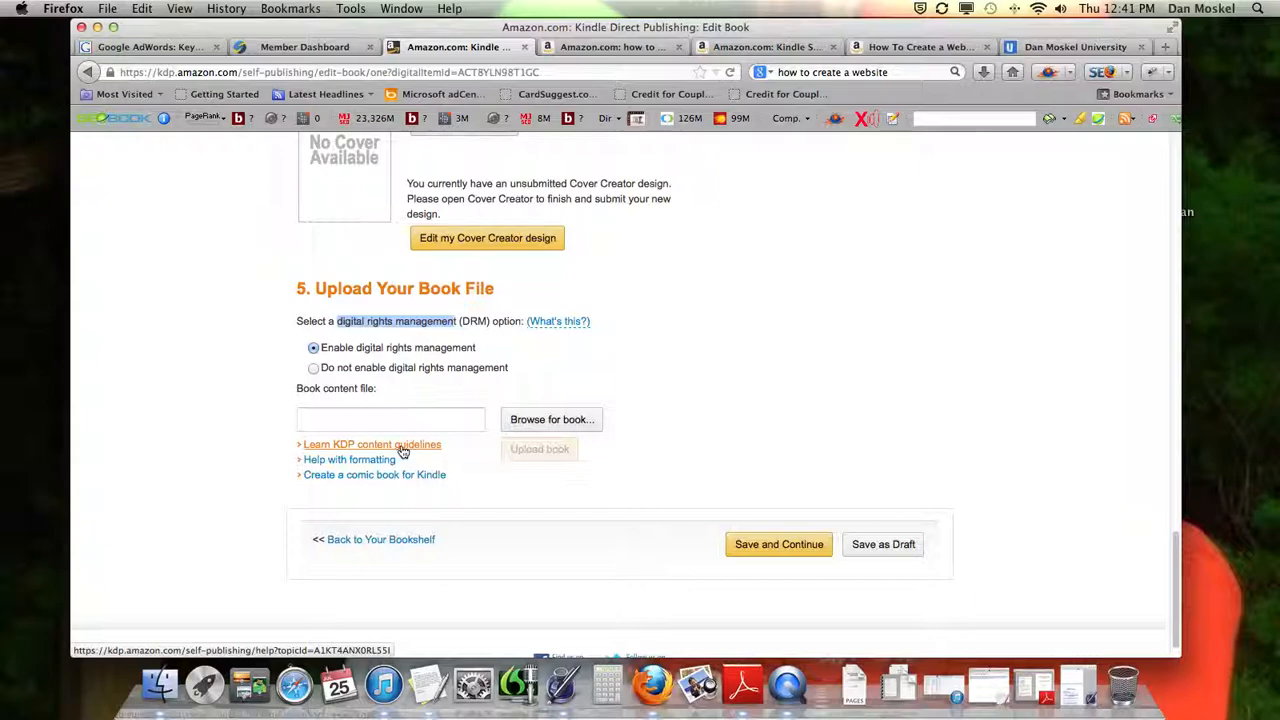
{"action": "left_click", "coordinate": [558, 425]}
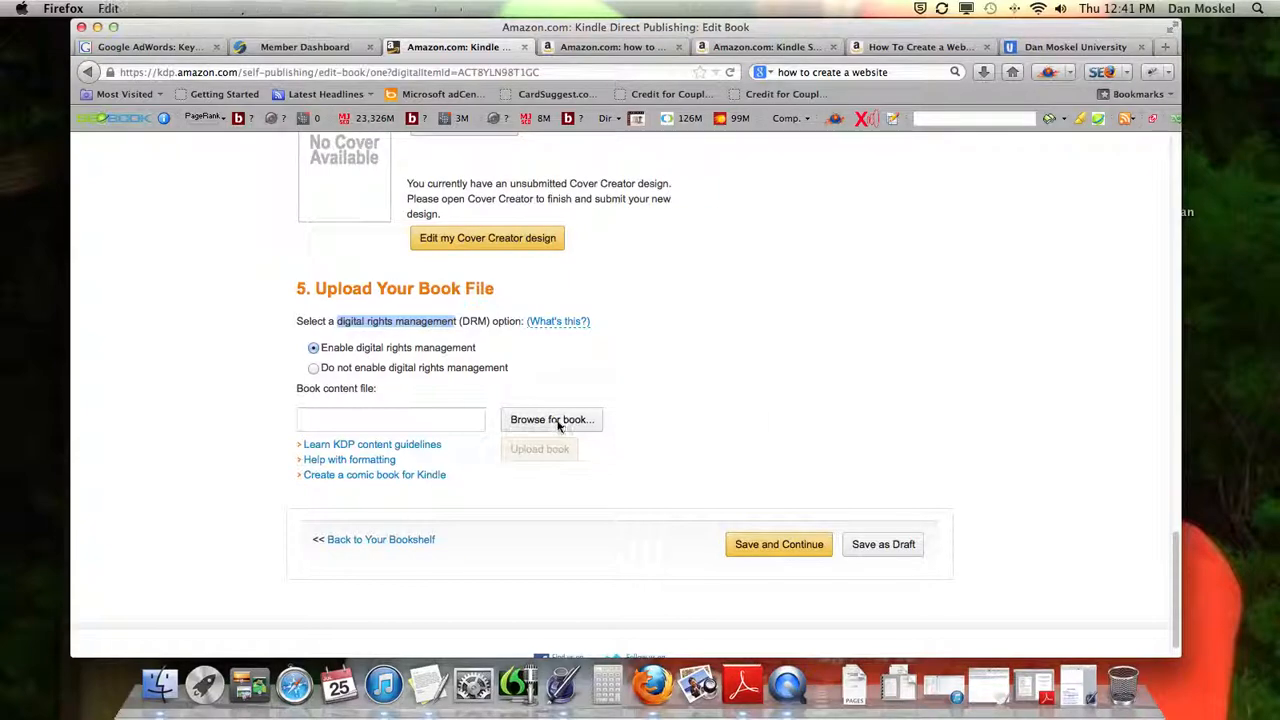
{"action": "left_click", "coordinate": [982, 60]}
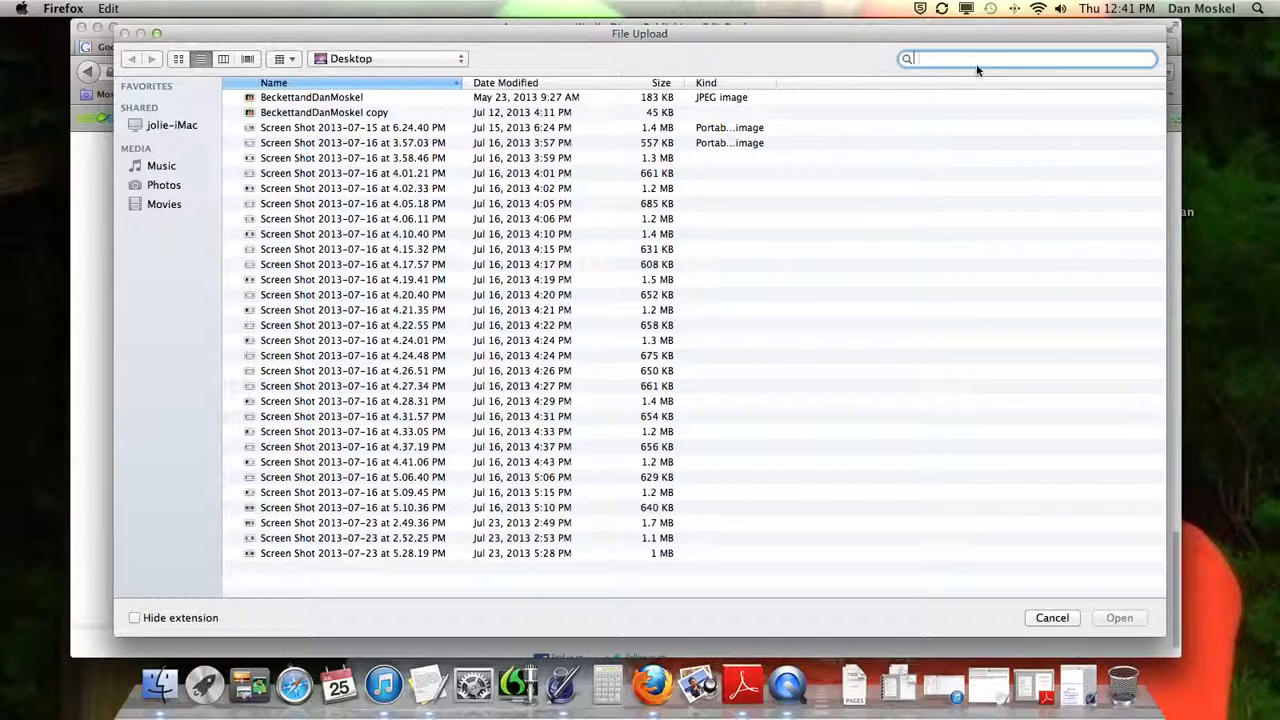
{"action": "type", "text": "final build website"}
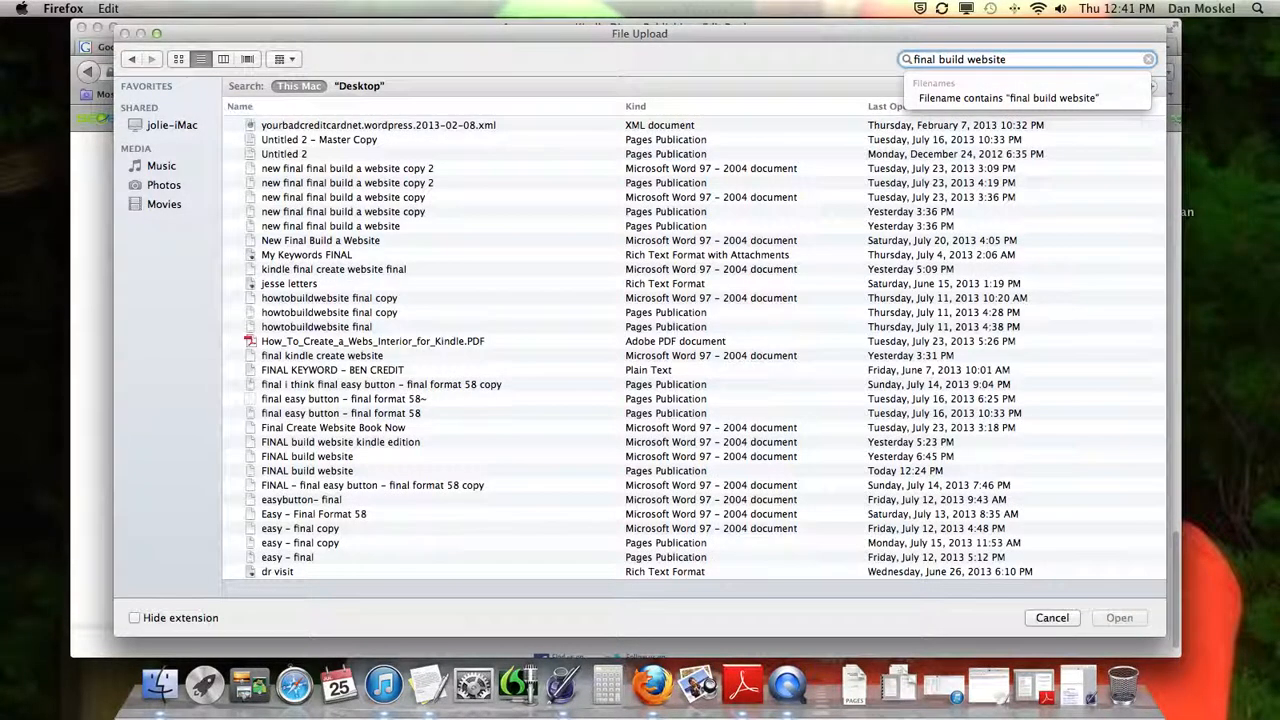
Choose the Word document "FINAL build website" as the book content file and upload it
{"action": "left_click", "coordinate": [366, 242]}
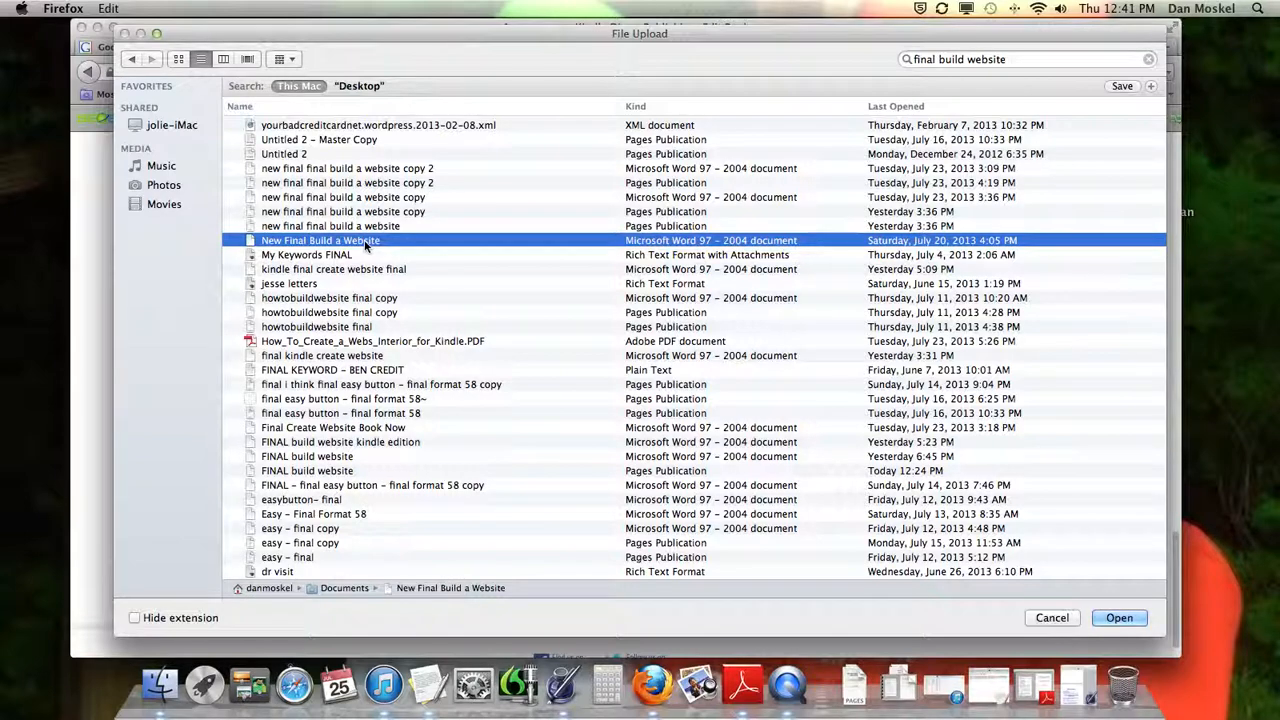
{"action": "left_click", "coordinate": [335, 458]}
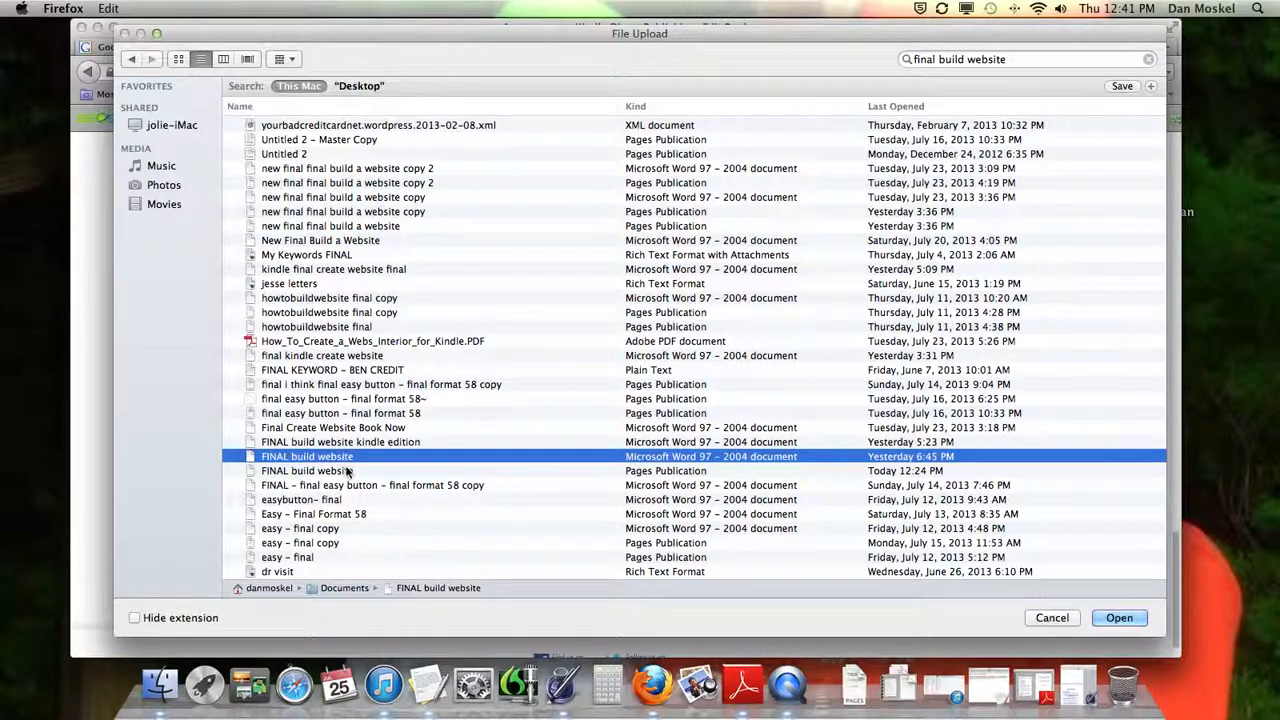
{"action": "left_click", "coordinate": [1119, 618]}
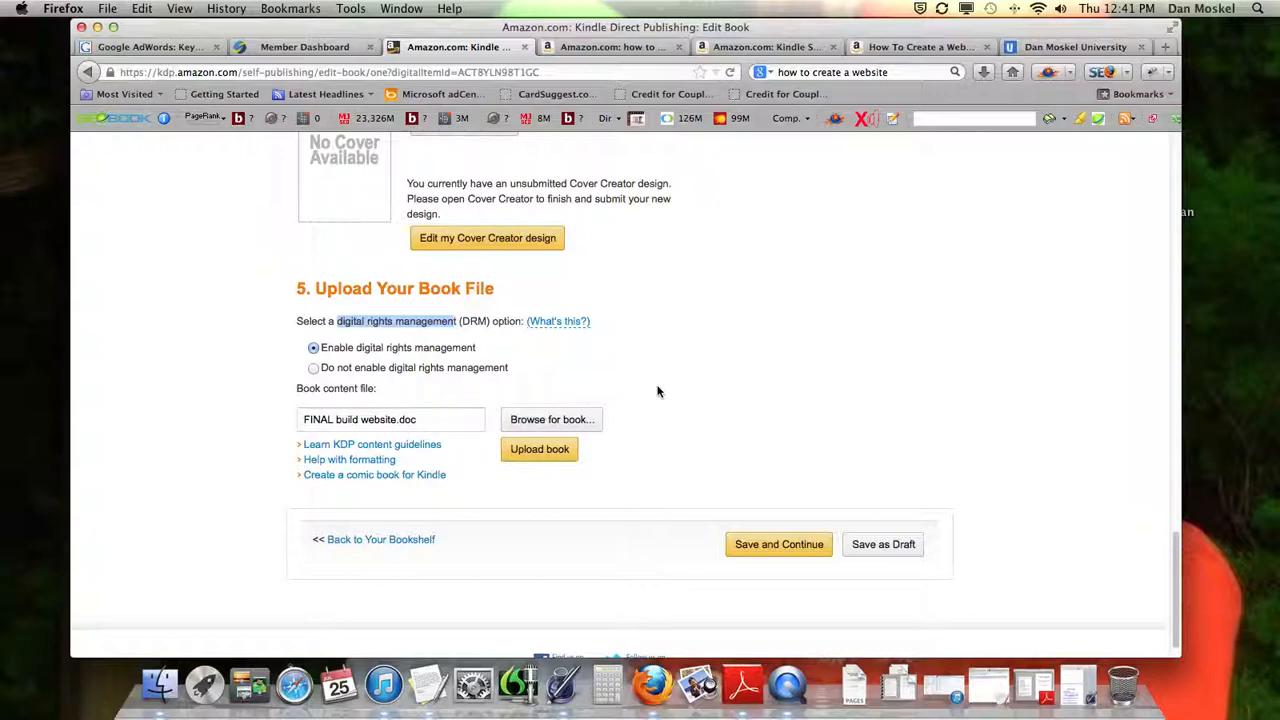
{"action": "left_click", "coordinate": [541, 452]}
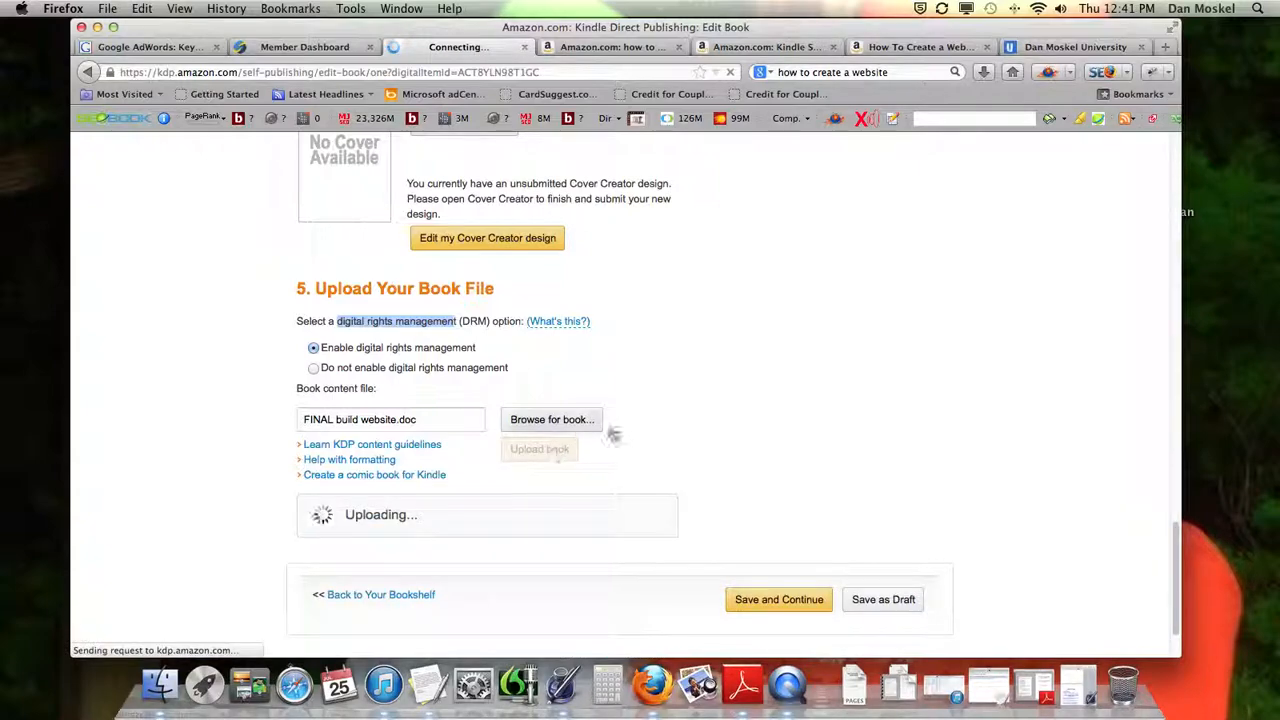
Try to save the book and continue, and try to save it as a draft, while the file is uploading
{"action": "scroll", "coordinate": [662, 428], "scroll_direction": "down", "scroll_amount": 1}
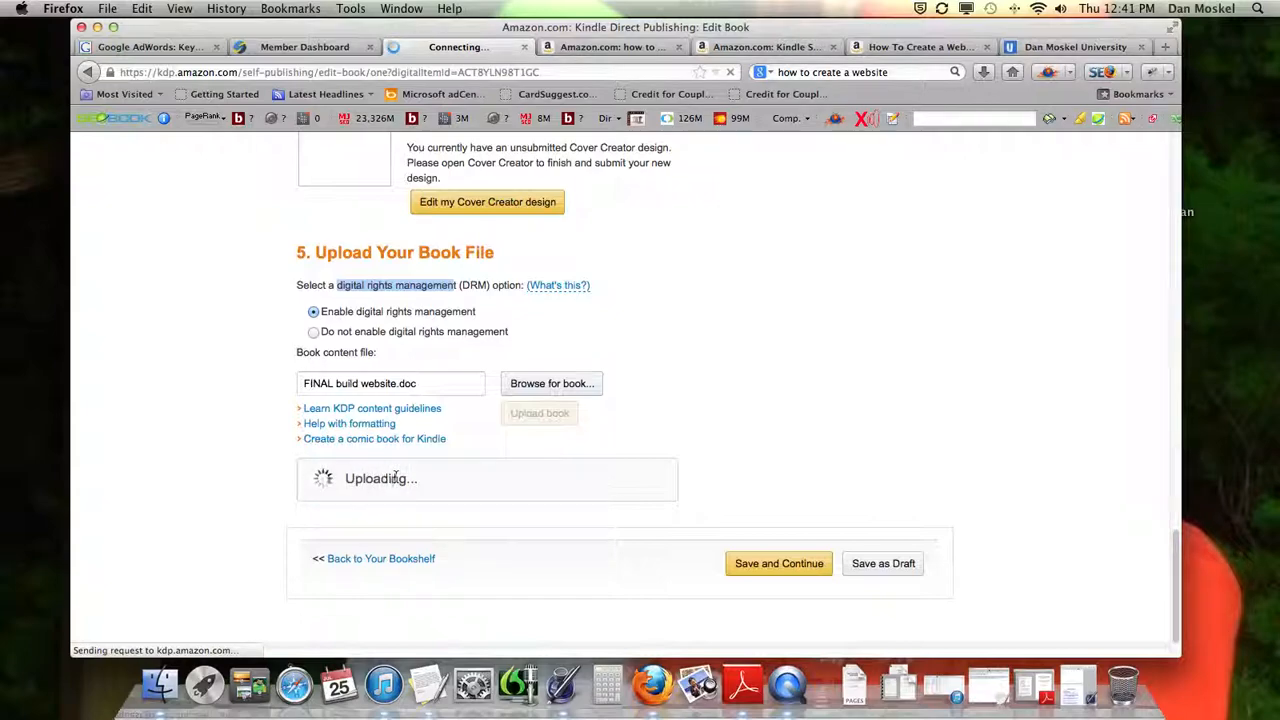
{"action": "left_click", "coordinate": [810, 568]}
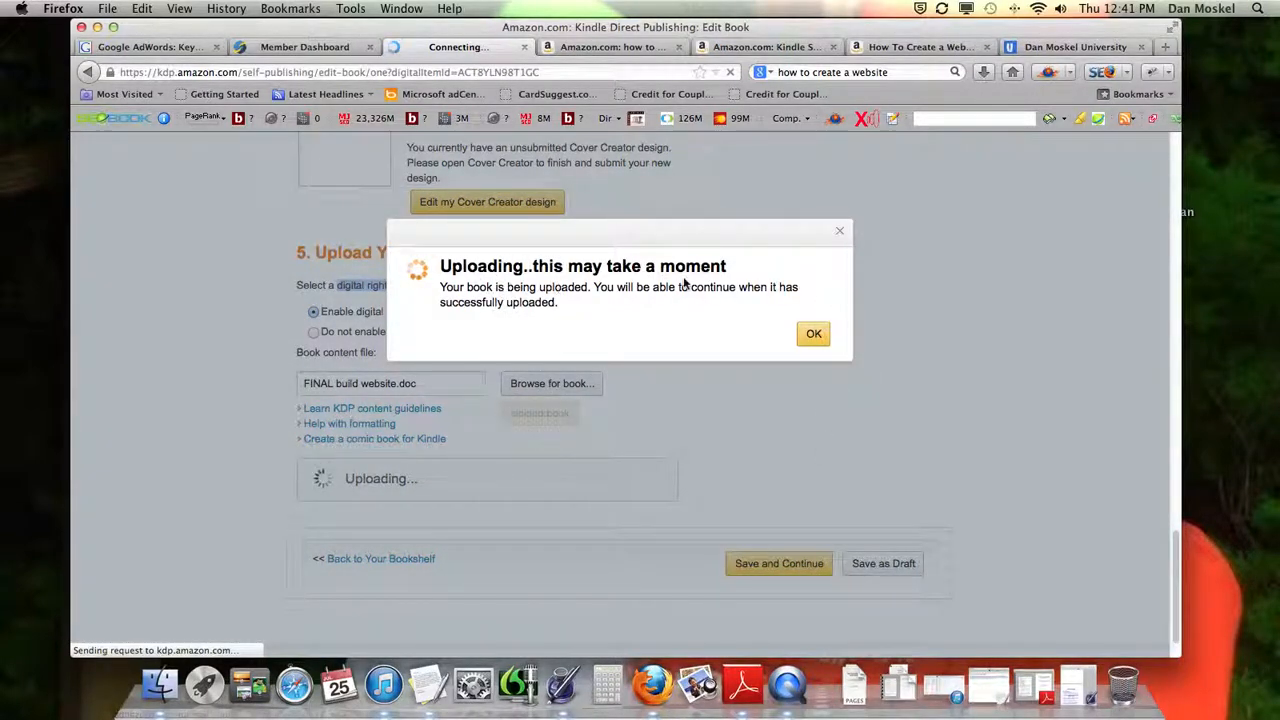
{"action": "left_click", "coordinate": [816, 331]}
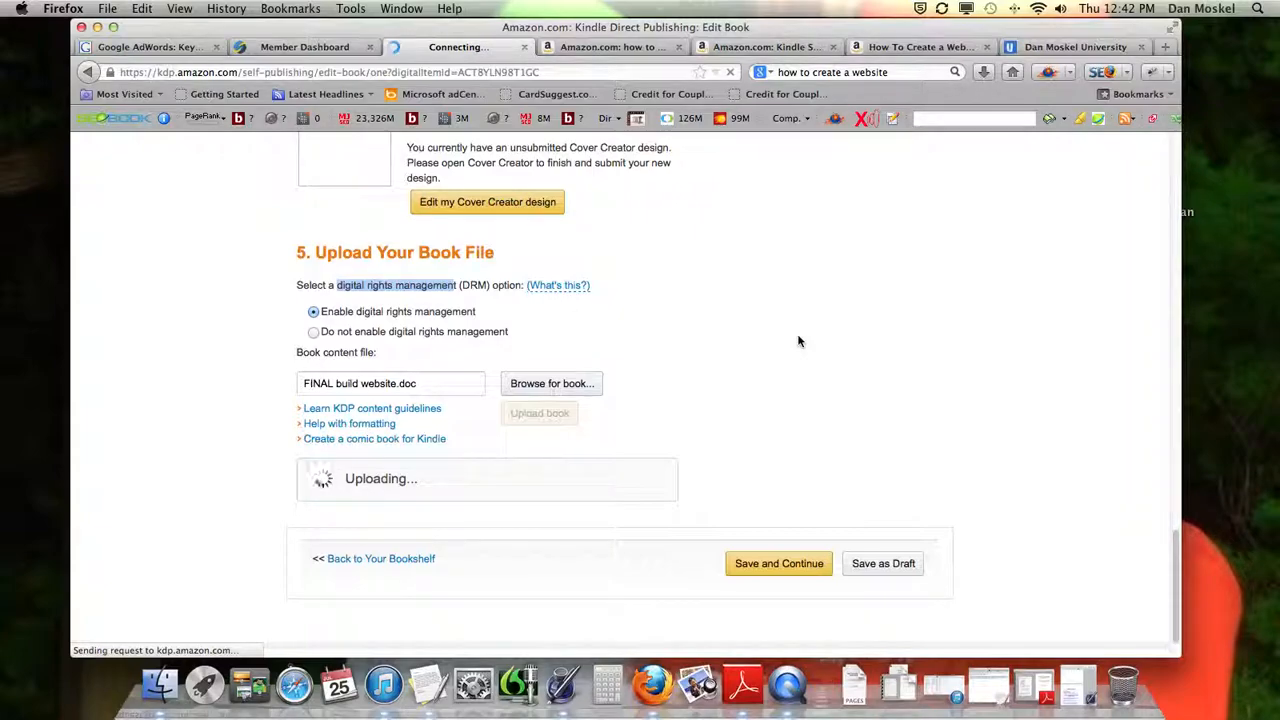
{"action": "scroll", "coordinate": [719, 334], "scroll_direction": "up", "scroll_amount": 15}
{"action": "scroll", "coordinate": [719, 334], "scroll_direction": "down", "scroll_amount": 15}
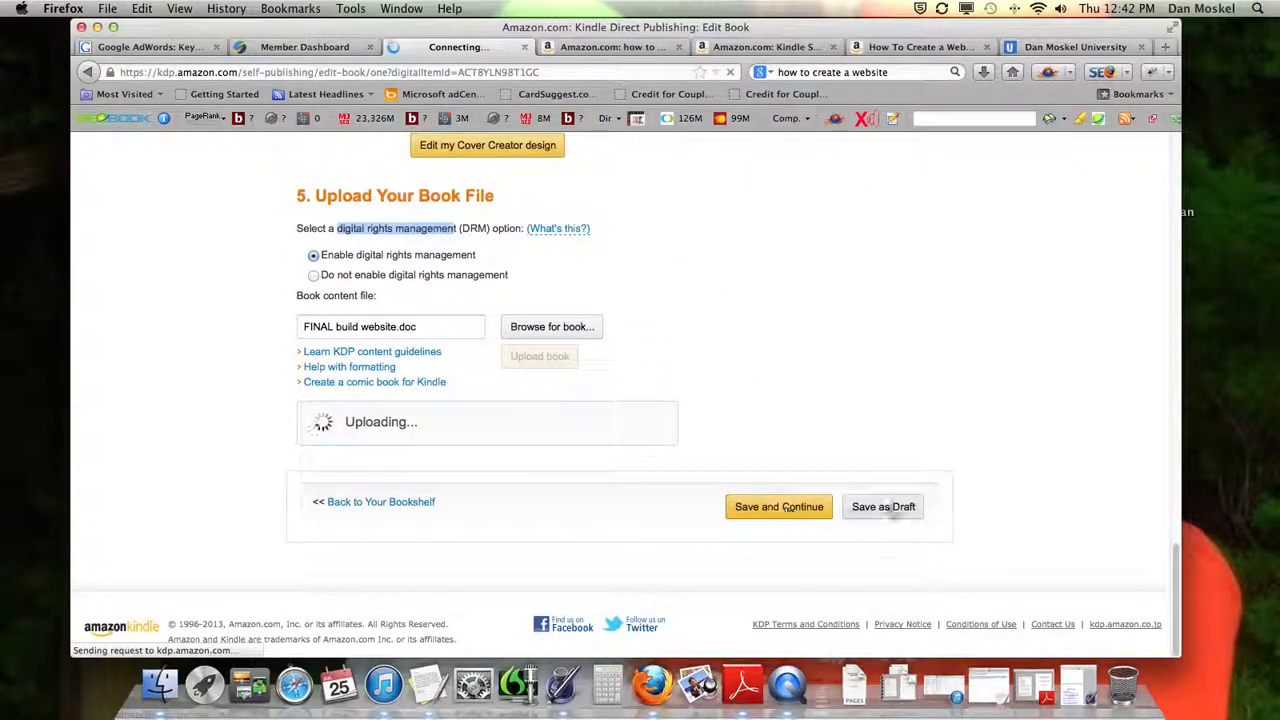
{"action": "left_click", "coordinate": [900, 507]}
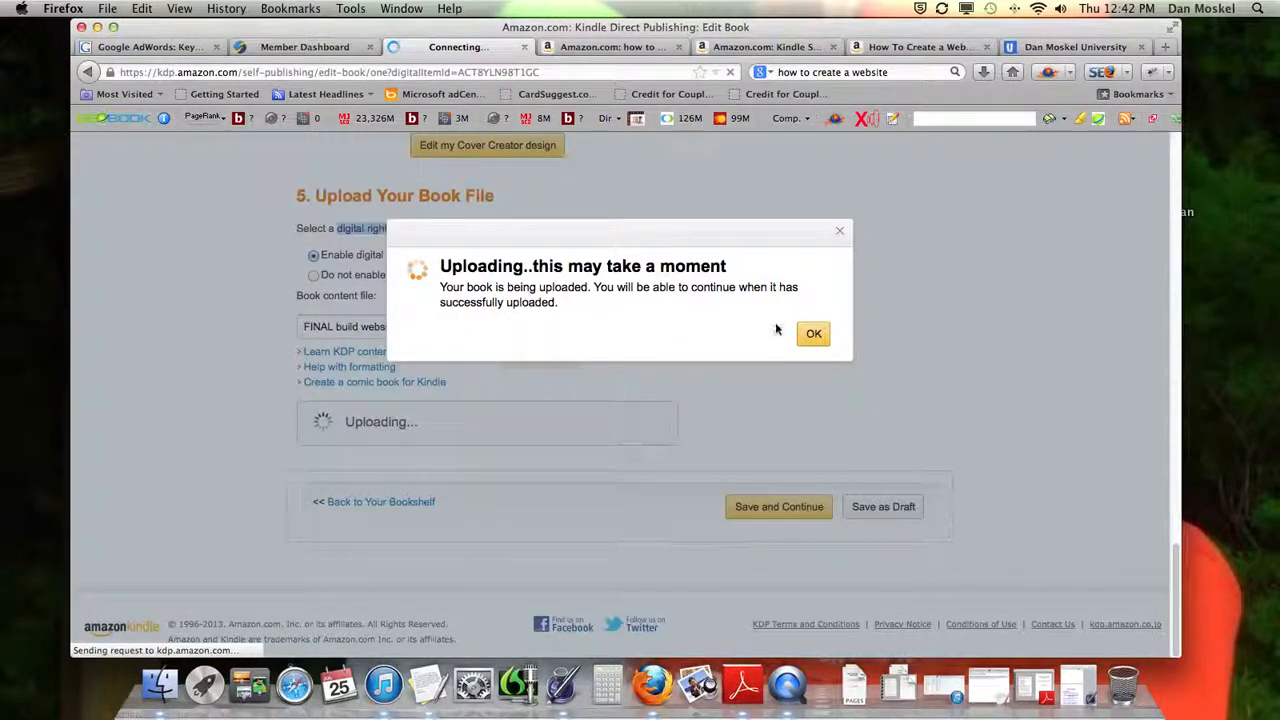
{"action": "left_click", "coordinate": [813, 335]}
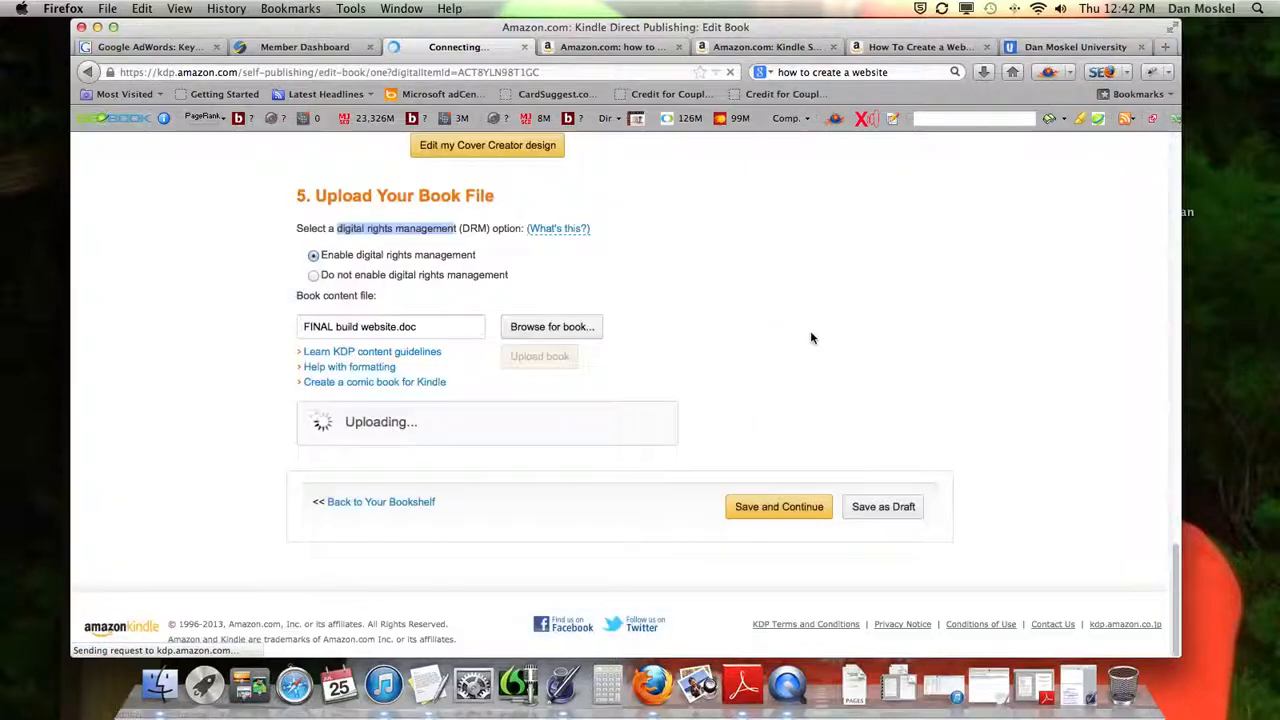
Go back to the Bookshelf and compare the author names listed for the draft and live titles
{"action": "left_click", "coordinate": [388, 505]}
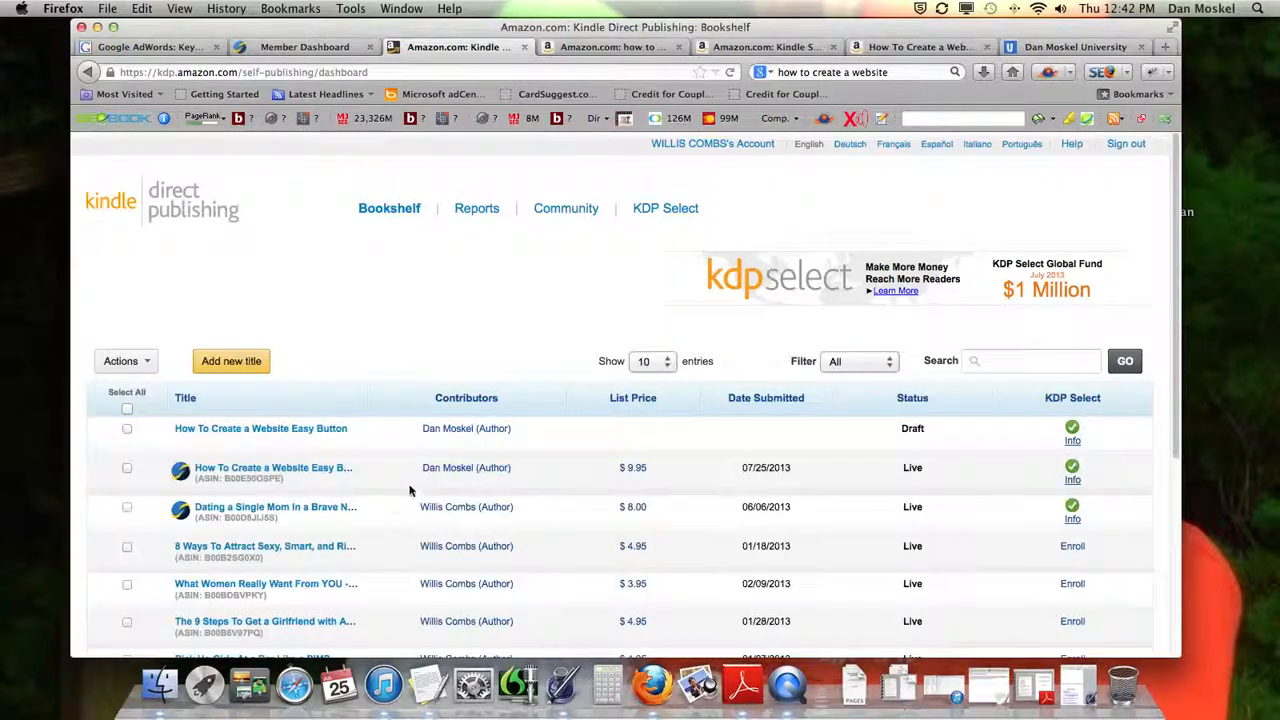
{"action": "scroll", "coordinate": [517, 449], "scroll_direction": "down", "scroll_amount": 3}
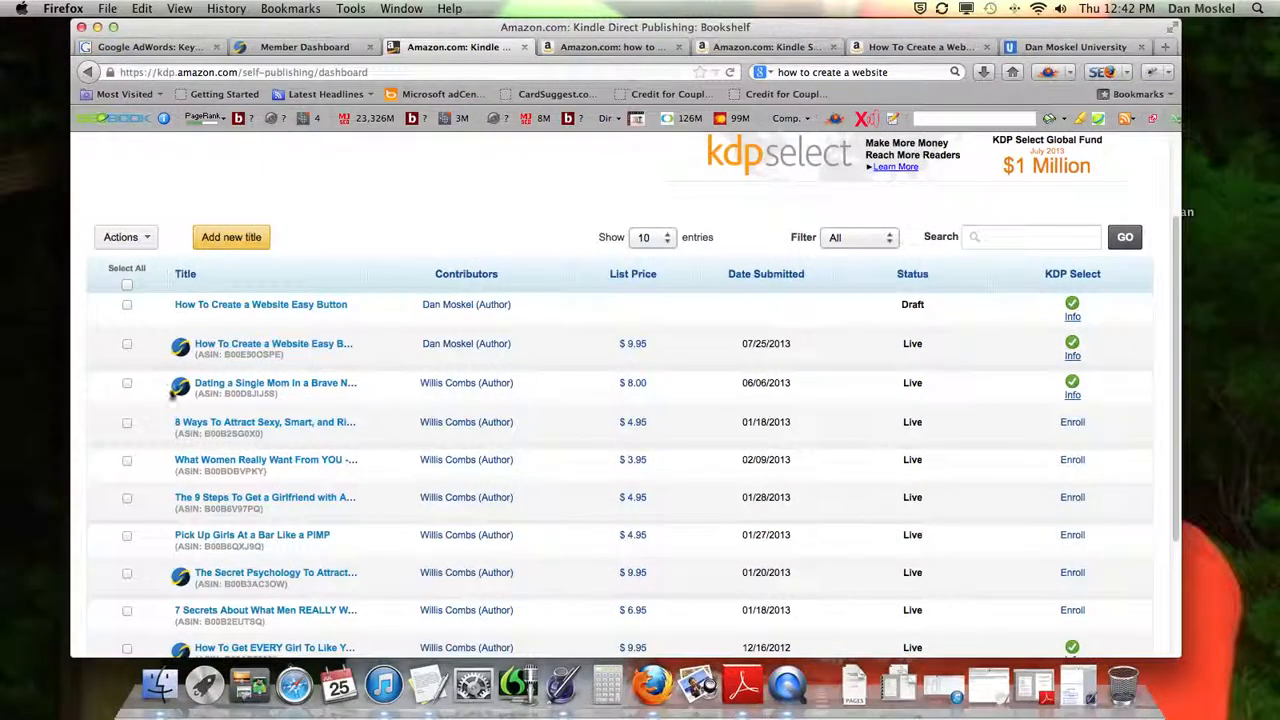
{"action": "scroll", "coordinate": [351, 466], "scroll_direction": "down", "scroll_amount": 5}
{"action": "scroll", "coordinate": [337, 389], "scroll_direction": "up", "scroll_amount": 6}
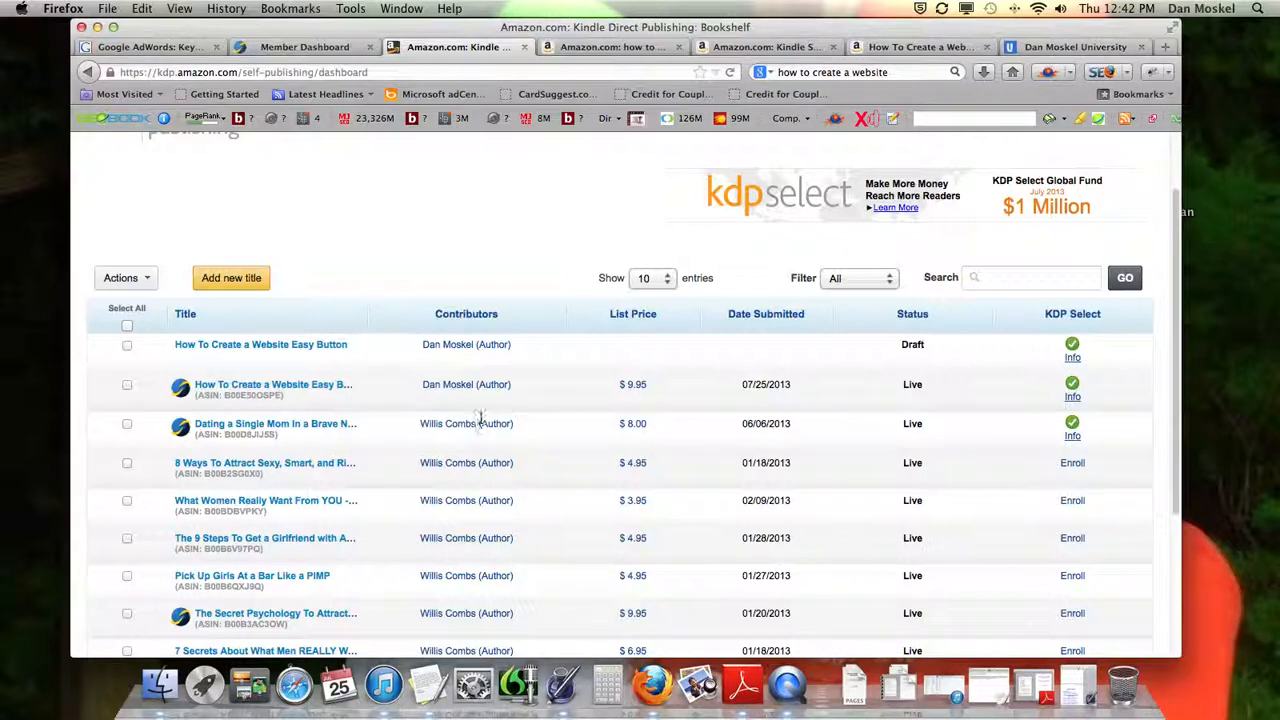
{"action": "left_click_drag", "start_coordinate": [421, 426], "coordinate": [474, 428]}
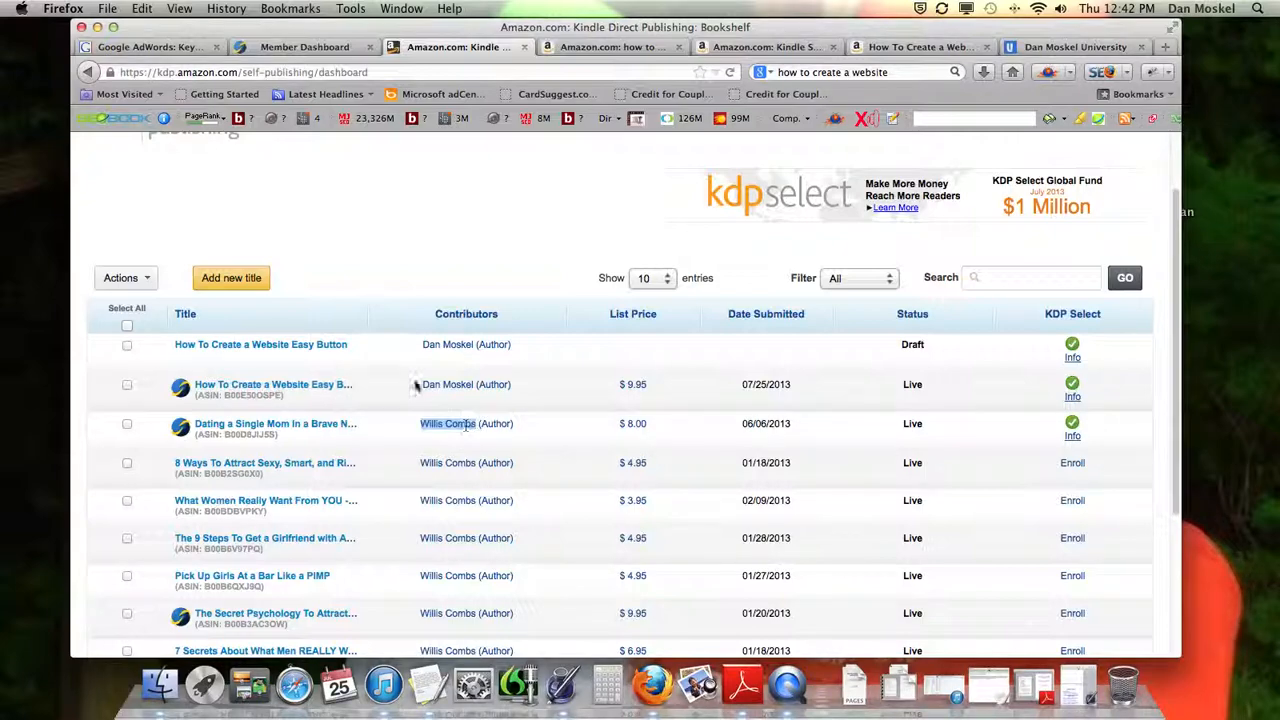
{"action": "left_click_drag", "start_coordinate": [422, 385], "coordinate": [479, 388]}
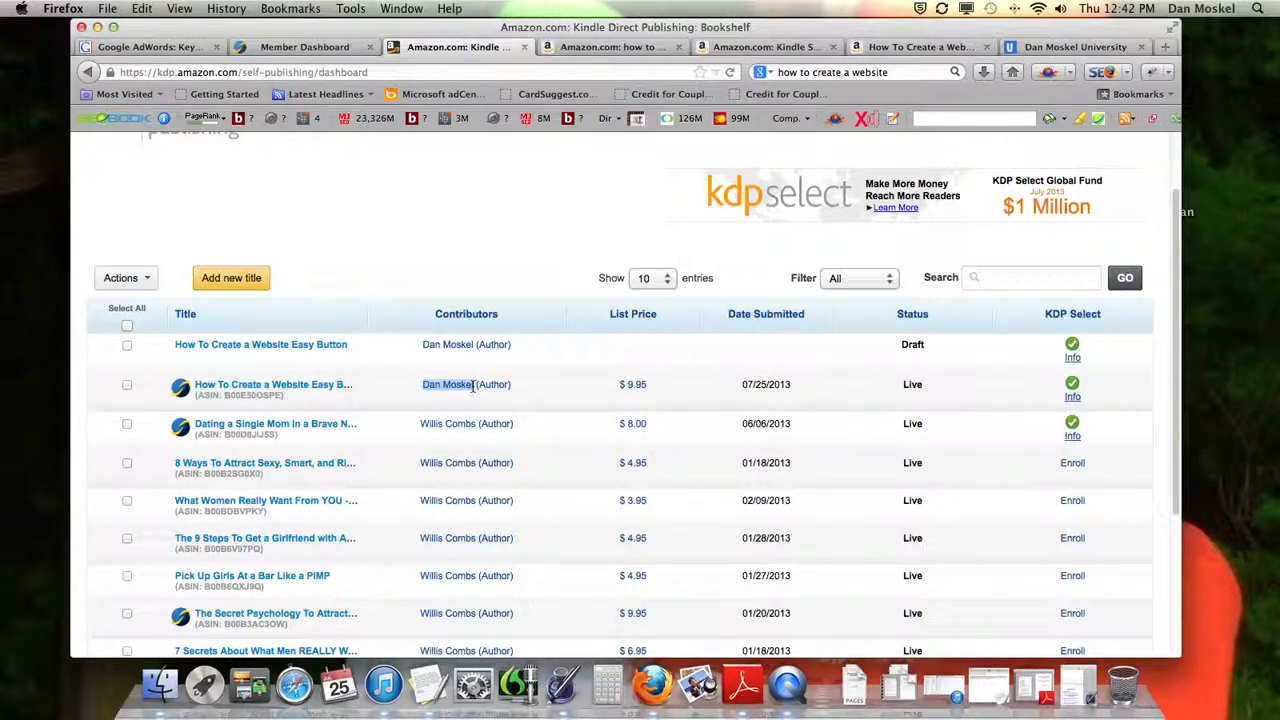
{"action": "left_click_drag", "start_coordinate": [421, 425], "coordinate": [476, 428]}
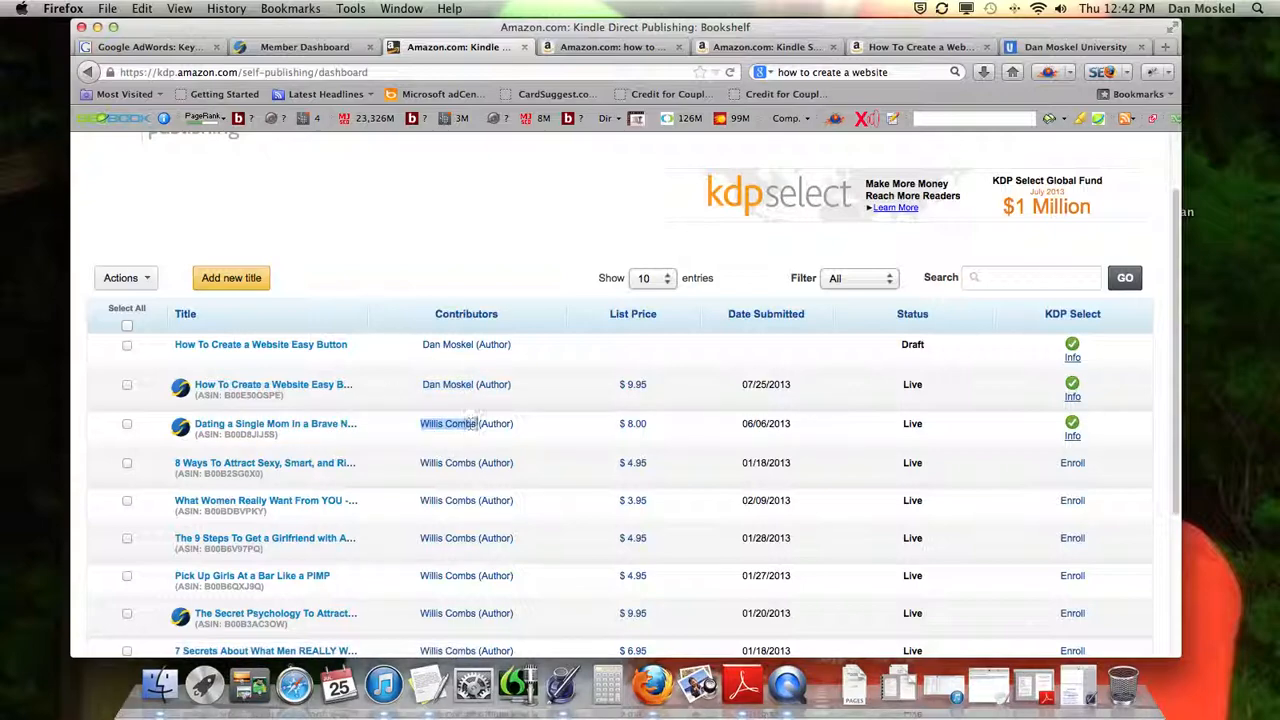
Open the live "How To Create a Website Easy Button" title, dismiss its instructions, and review its cover, book file and preview sections
{"action": "left_click", "coordinate": [290, 387]}
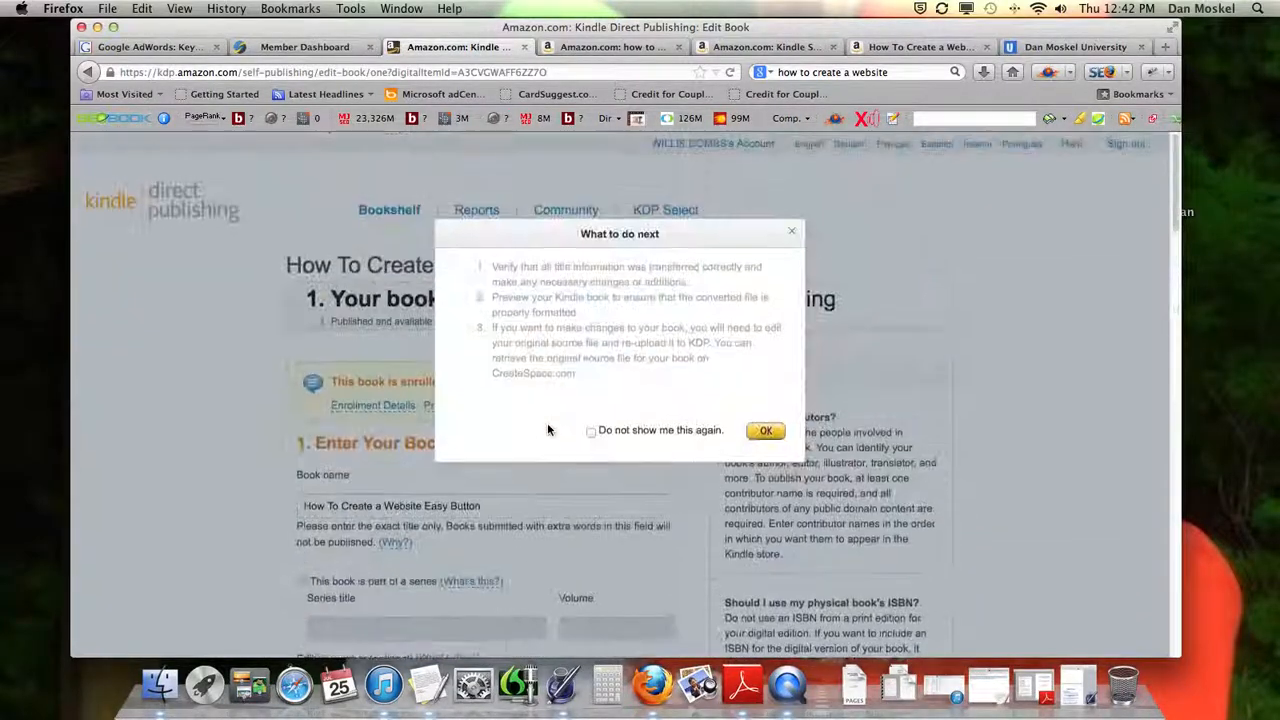
{"action": "left_click", "coordinate": [770, 428]}
{"action": "scroll", "coordinate": [640, 440], "scroll_direction": "down", "scroll_amount": 10}
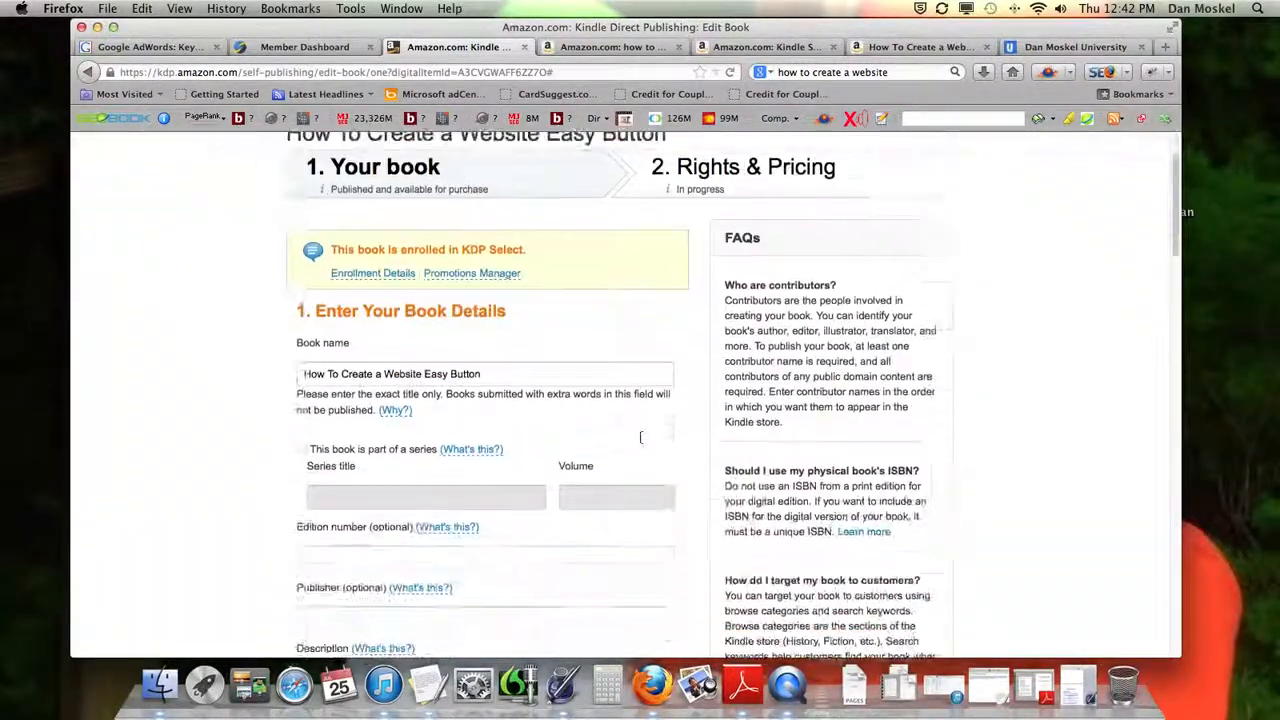
{"action": "scroll", "coordinate": [641, 444], "scroll_direction": "down", "scroll_amount": 15}
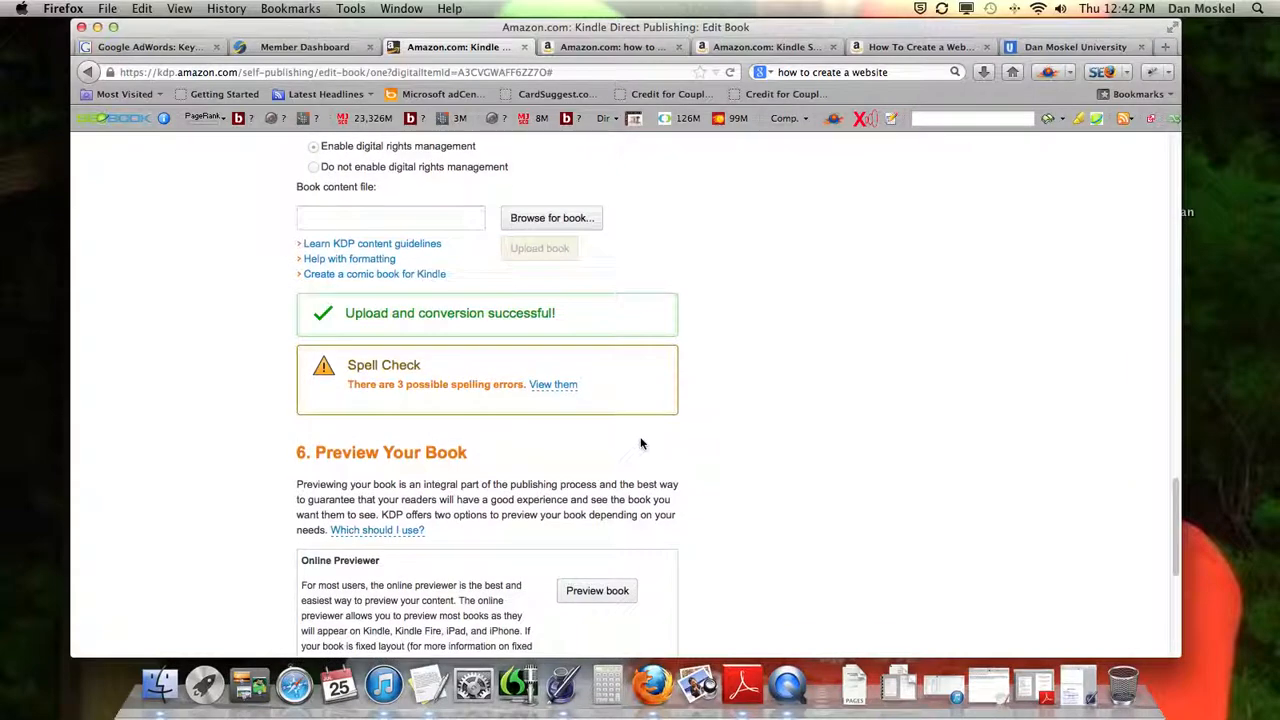
{"action": "scroll", "coordinate": [641, 444], "scroll_direction": "up", "scroll_amount": 6}
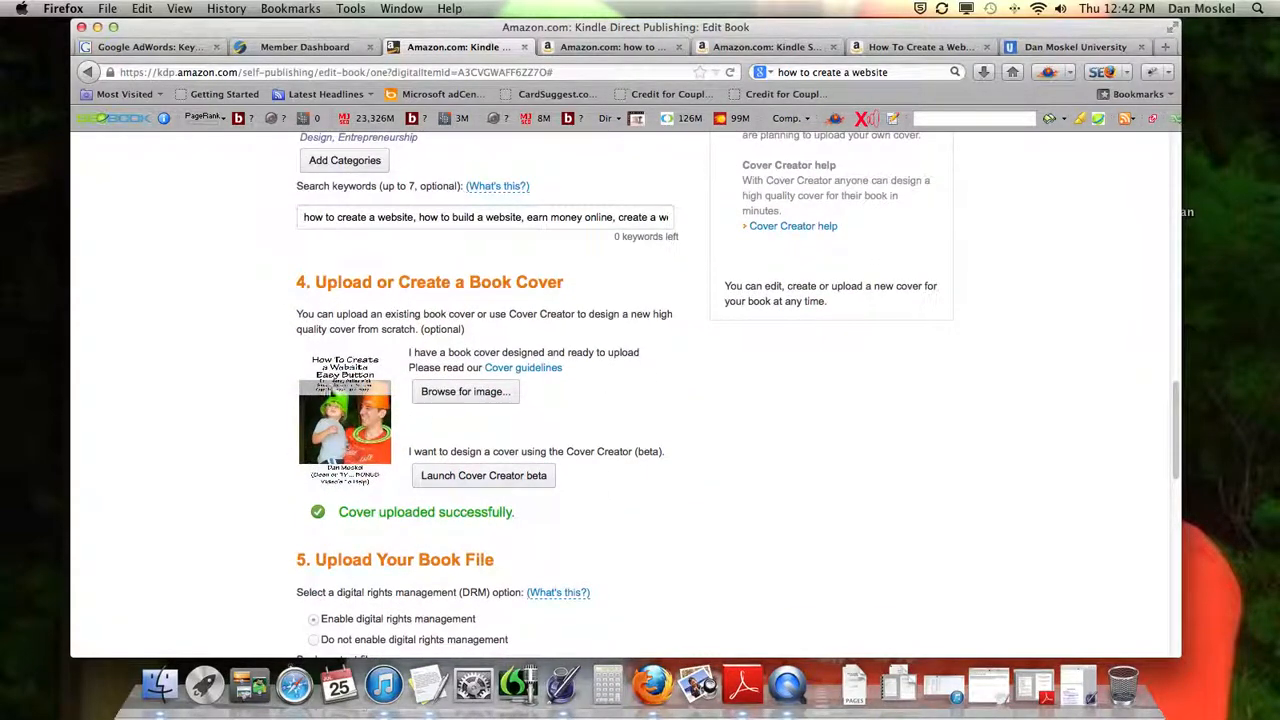
{"action": "scroll", "coordinate": [355, 420], "scroll_direction": "down", "scroll_amount": 6}
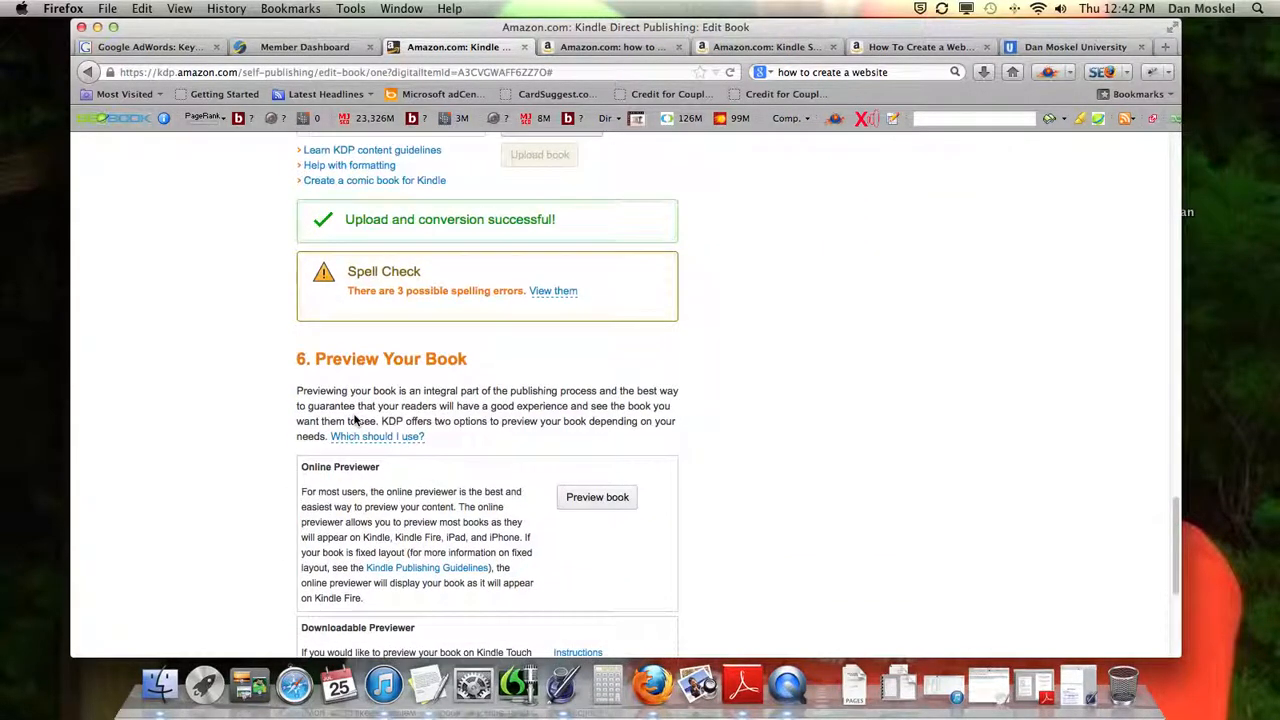
{"action": "scroll", "coordinate": [355, 420], "scroll_direction": "down", "scroll_amount": 3}
{"action": "scroll", "coordinate": [355, 415], "scroll_direction": "up", "scroll_amount": 1}
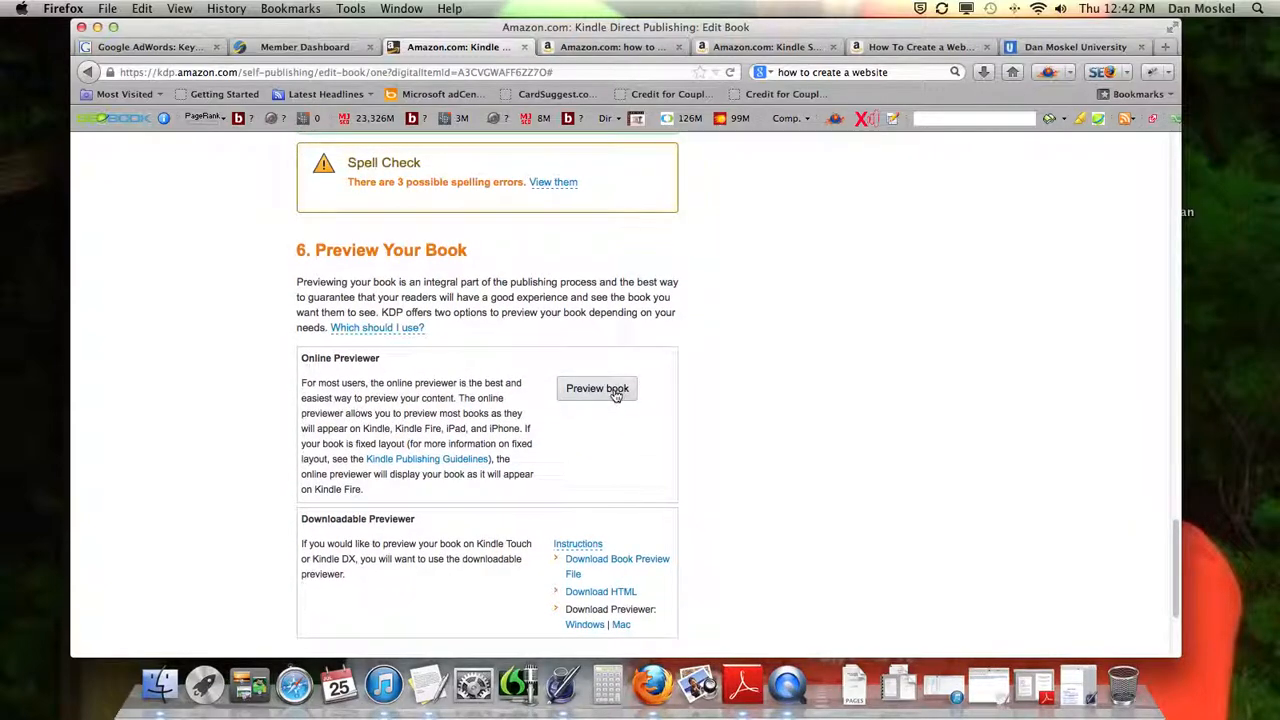
{"action": "scroll", "coordinate": [615, 395], "scroll_direction": "up", "scroll_amount": 4}
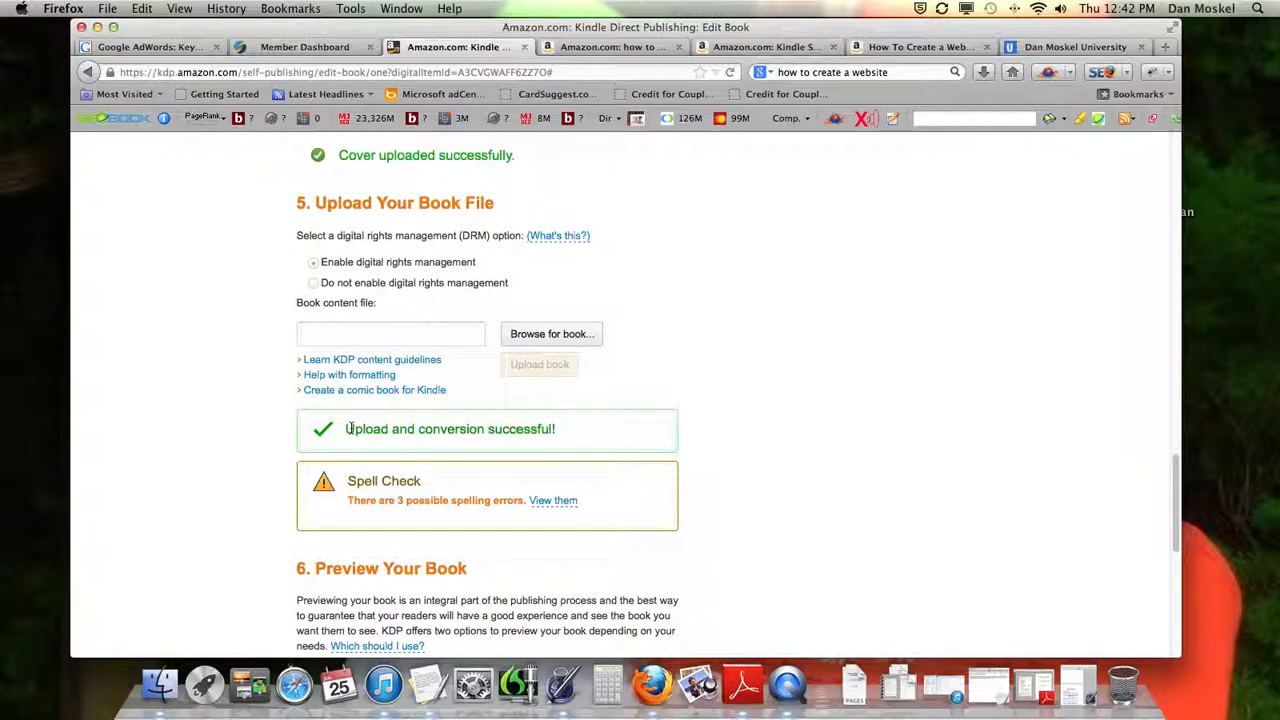
Check the upload and conversion status of the live book and view its possible spelling errors
{"action": "left_click_drag", "start_coordinate": [358, 426], "coordinate": [511, 450]}
{"action": "left_click", "coordinate": [632, 498]}
{"action": "scroll", "coordinate": [626, 497], "scroll_direction": "down", "scroll_amount": 1}
{"action": "left_click_drag", "start_coordinate": [358, 425], "coordinate": [422, 425]}
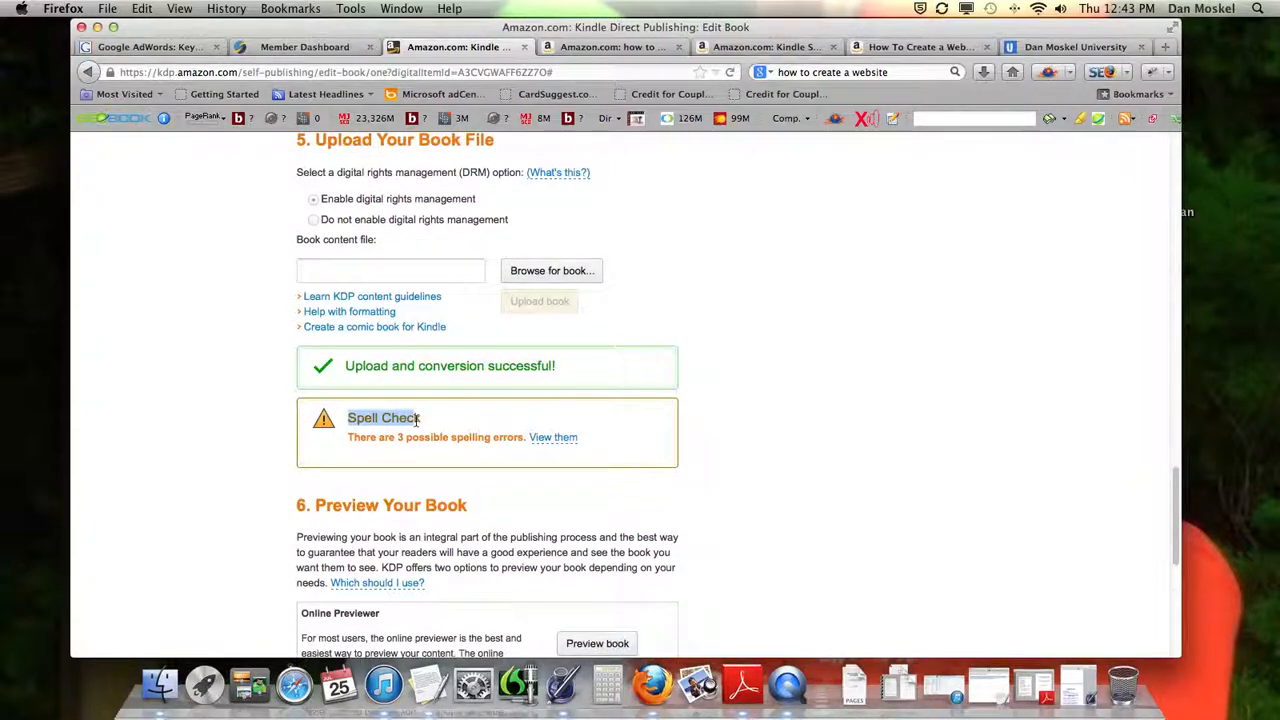
{"action": "left_click", "coordinate": [546, 438]}
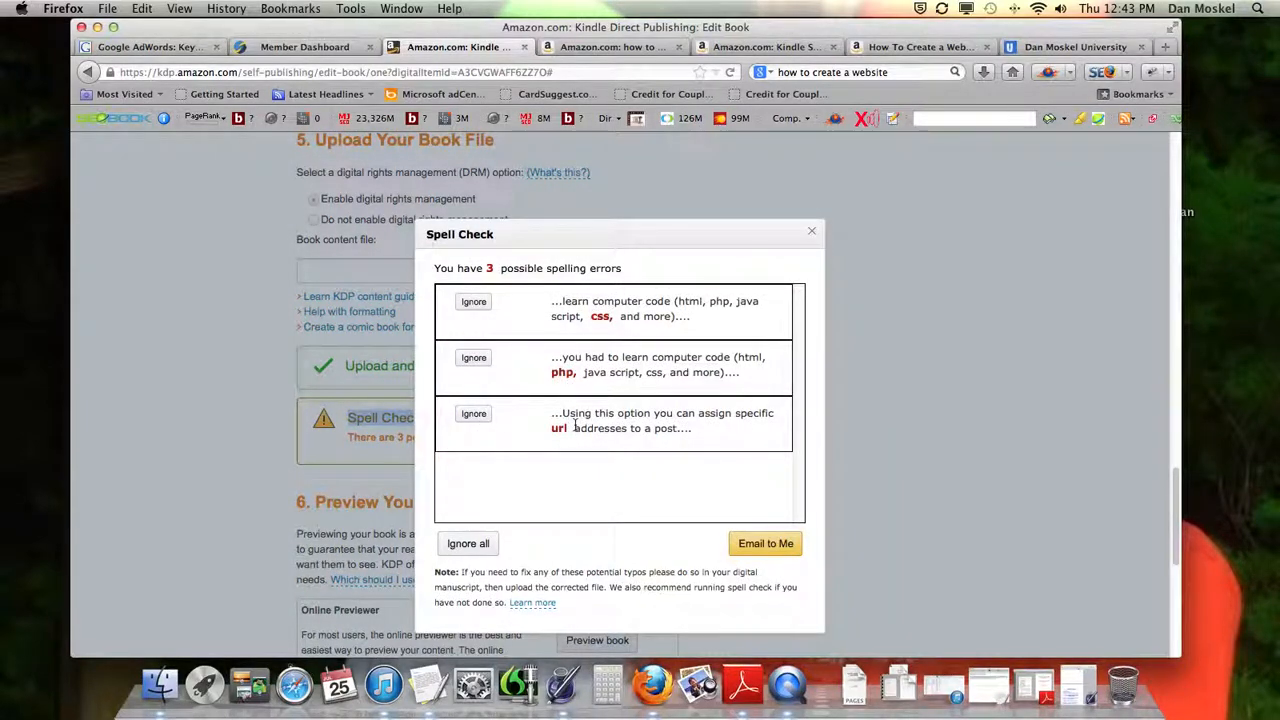
Close the spell check results and open the live book in the Online Previewer
{"action": "left_click", "coordinate": [811, 232]}
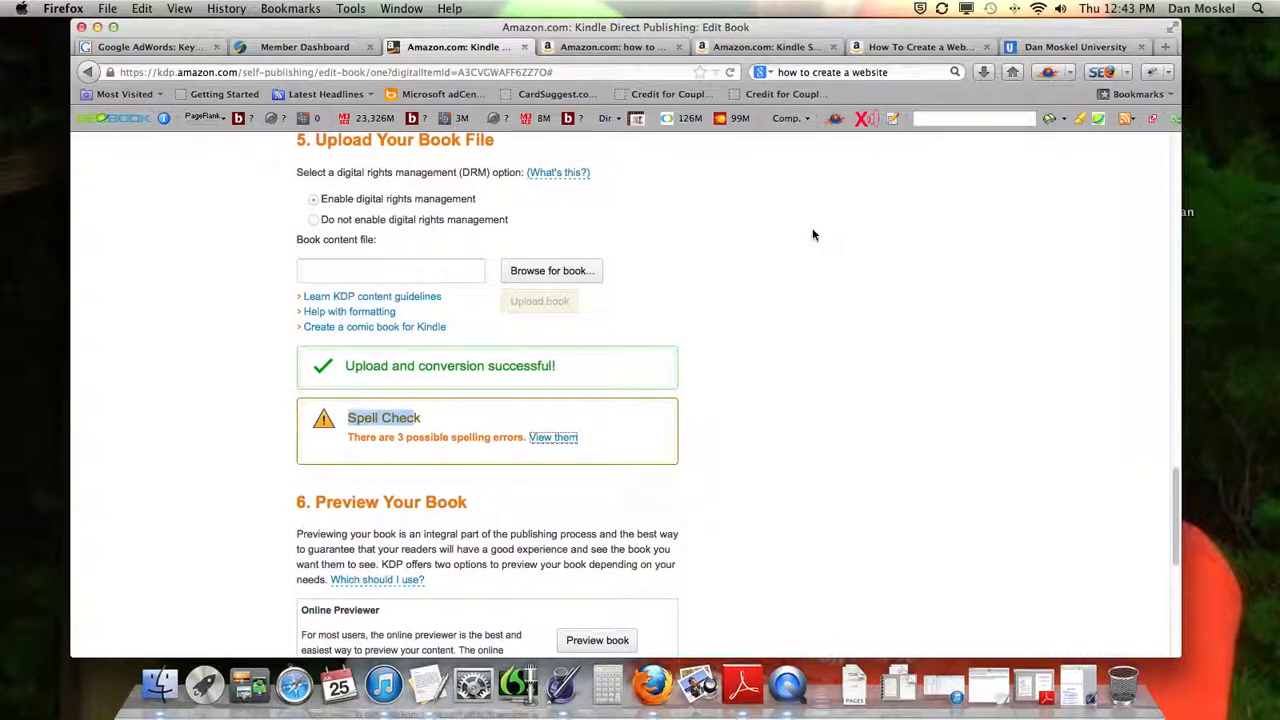
{"action": "scroll", "coordinate": [760, 340], "scroll_direction": "down", "scroll_amount": 2}
{"action": "left_click", "coordinate": [727, 419]}
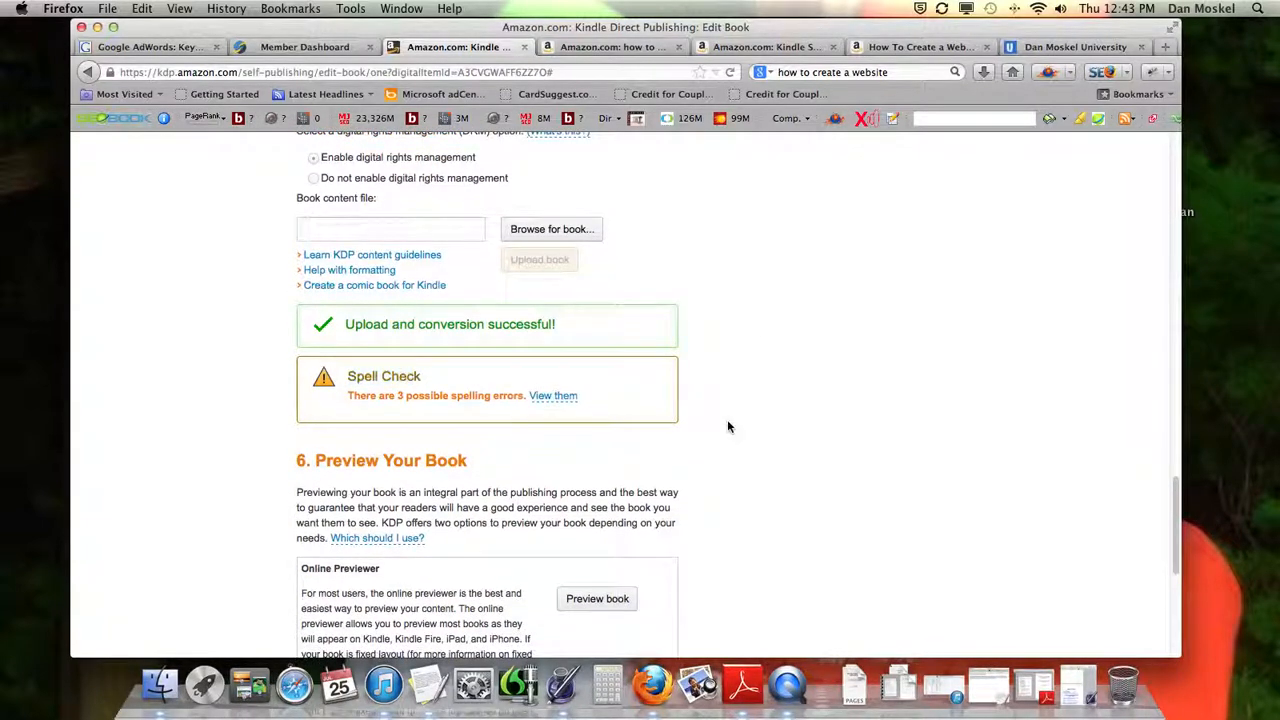
{"action": "double_click", "coordinate": [449, 397]}
{"action": "left_click", "coordinate": [511, 453]}
{"action": "scroll", "coordinate": [512, 456], "scroll_direction": "down", "scroll_amount": 4}
{"action": "scroll", "coordinate": [510, 457], "scroll_direction": "down", "scroll_amount": 3}
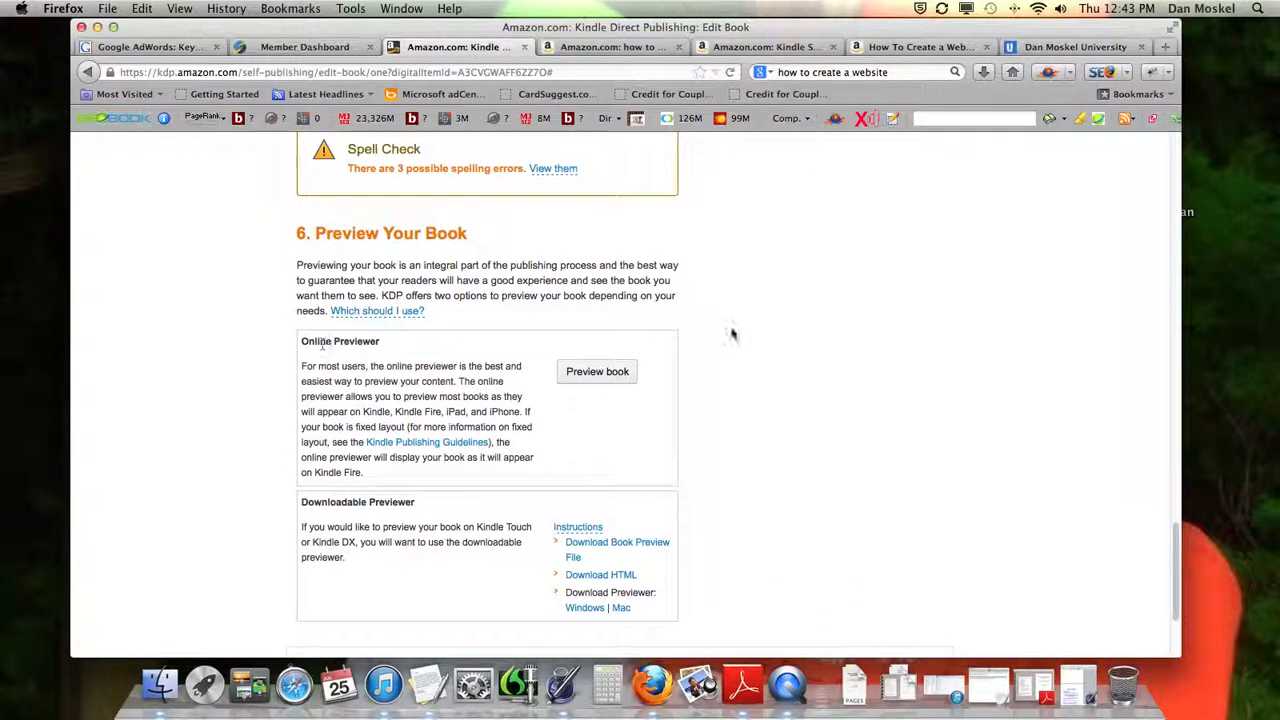
{"action": "left_click", "coordinate": [626, 369]}
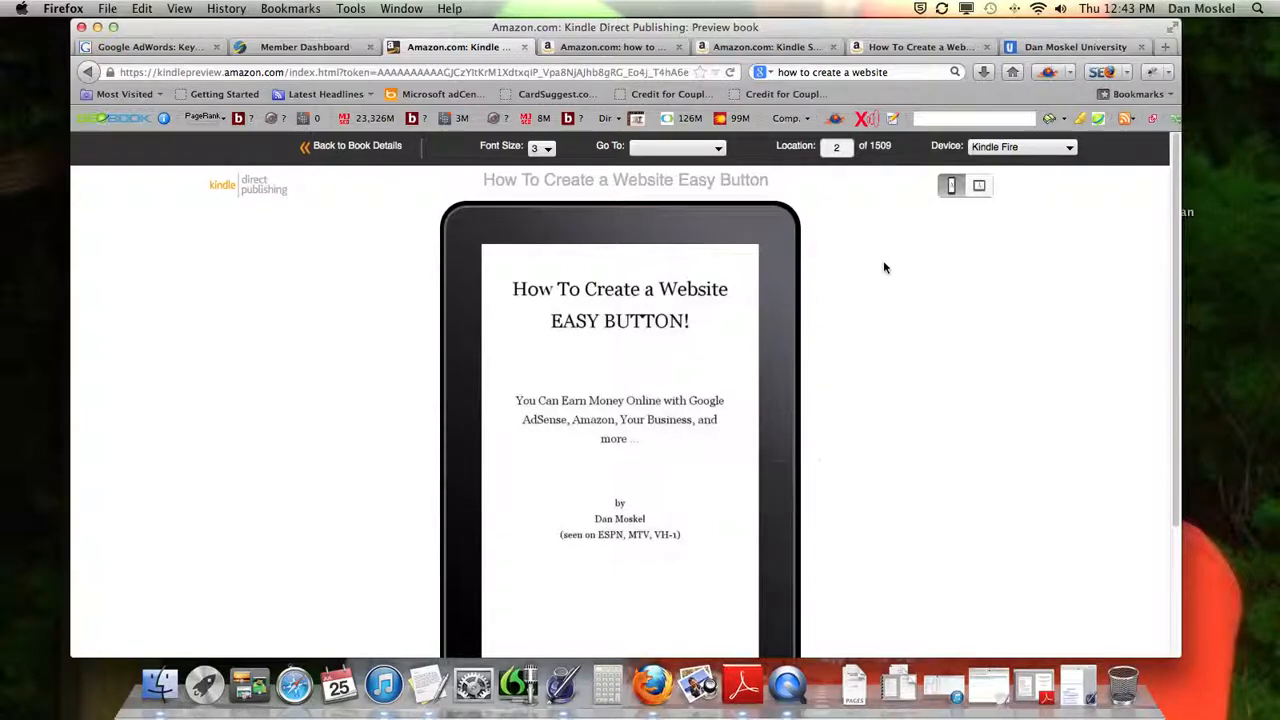
Preview the book in landscape, return it to portrait, and look through the available preview devices while staying on Kindle Fire
{"action": "left_click", "coordinate": [978, 186]}
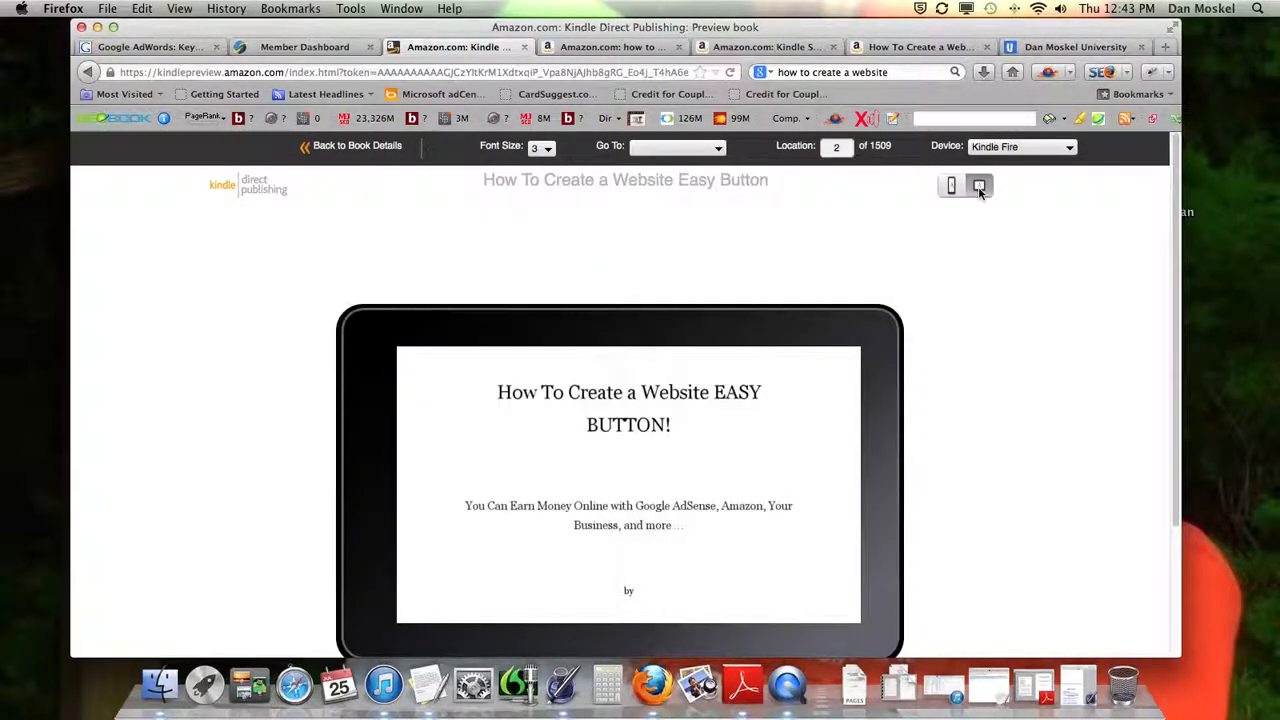
{"action": "left_click", "coordinate": [951, 186]}
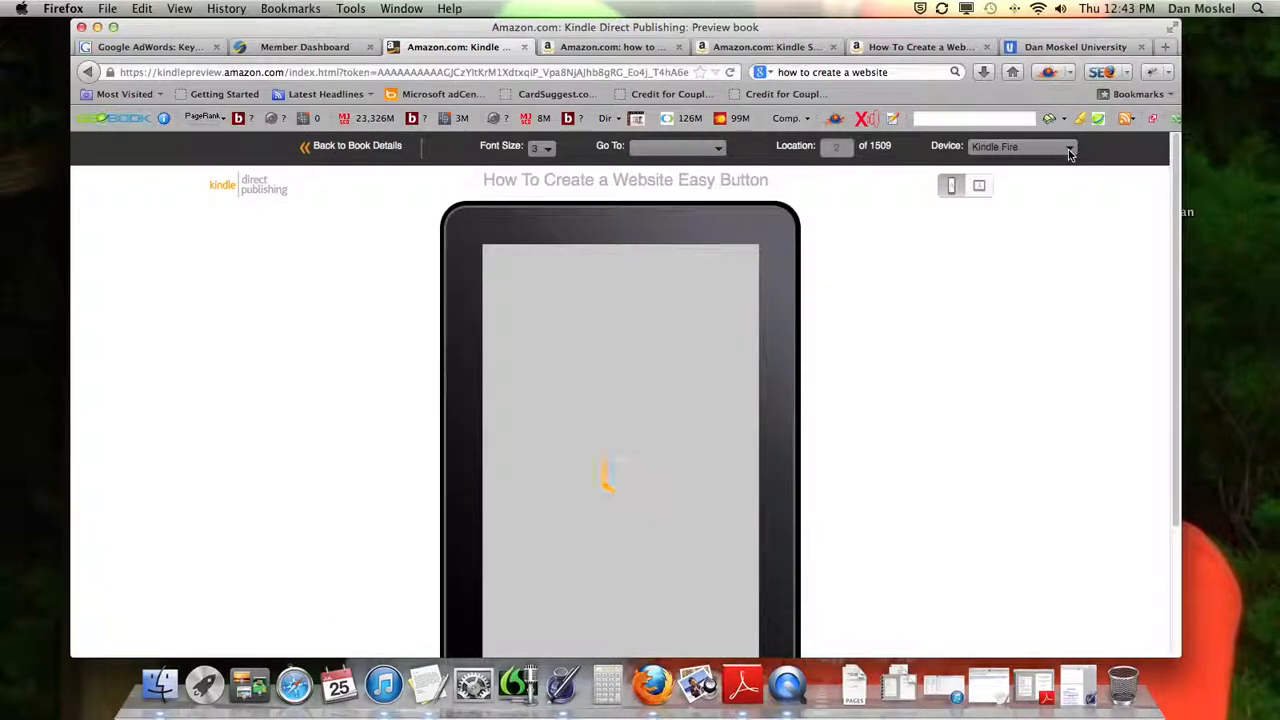
{"action": "left_click", "coordinate": [1069, 150]}
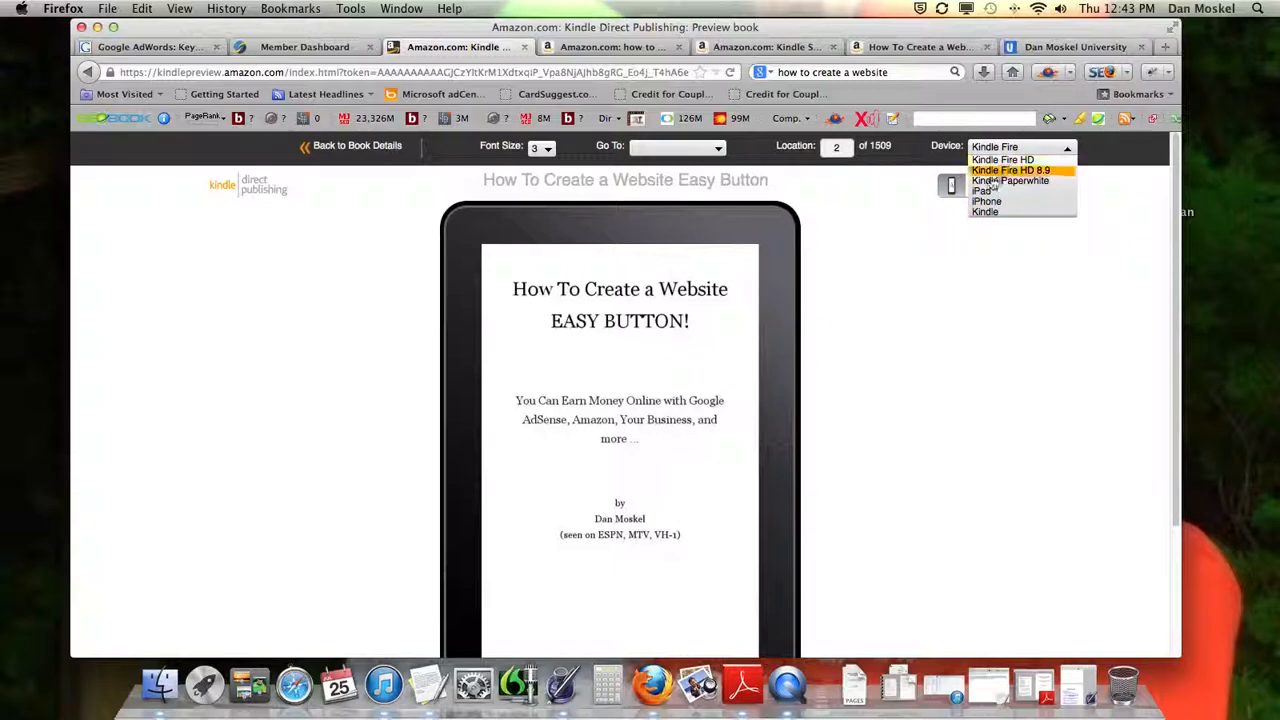
{"action": "left_click", "coordinate": [847, 240]}
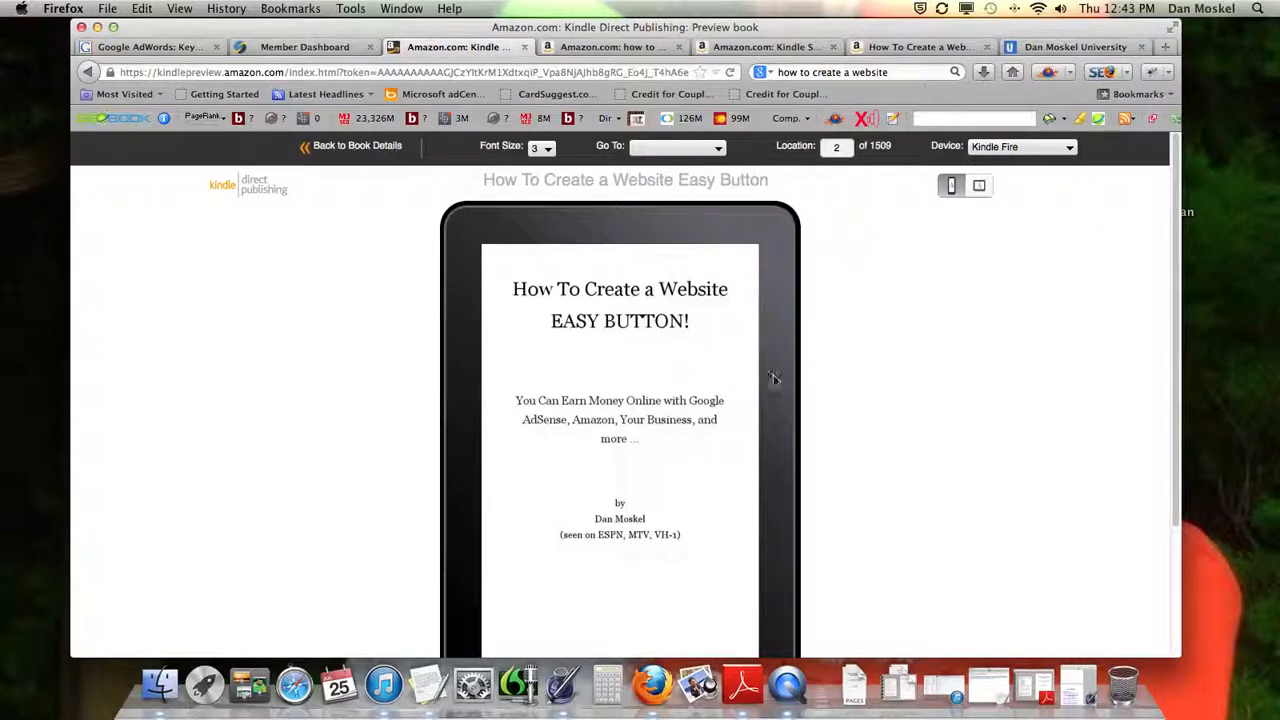
Page to the book's Table of Contents, follow its Chapter 1 link, and go back two pages
{"action": "left_click", "coordinate": [778, 488]}
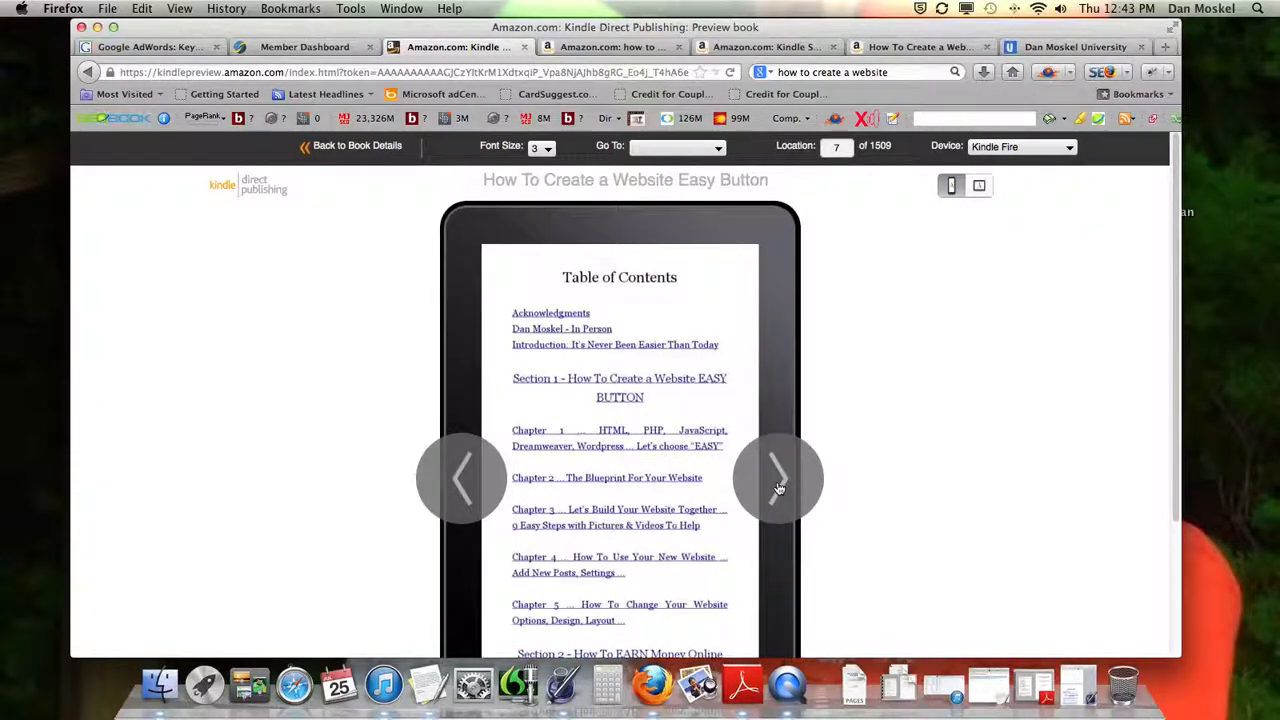
{"action": "scroll", "coordinate": [682, 385], "scroll_direction": "down", "scroll_amount": 1}
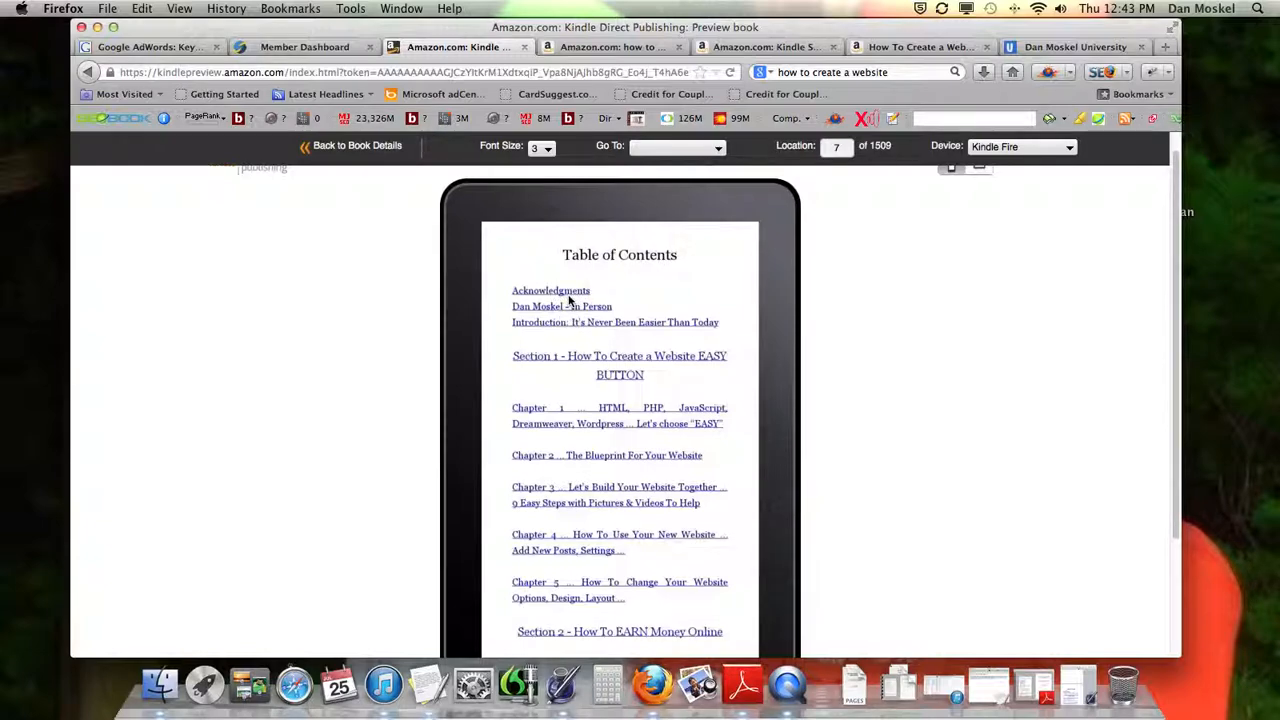
{"action": "left_click", "coordinate": [610, 413]}
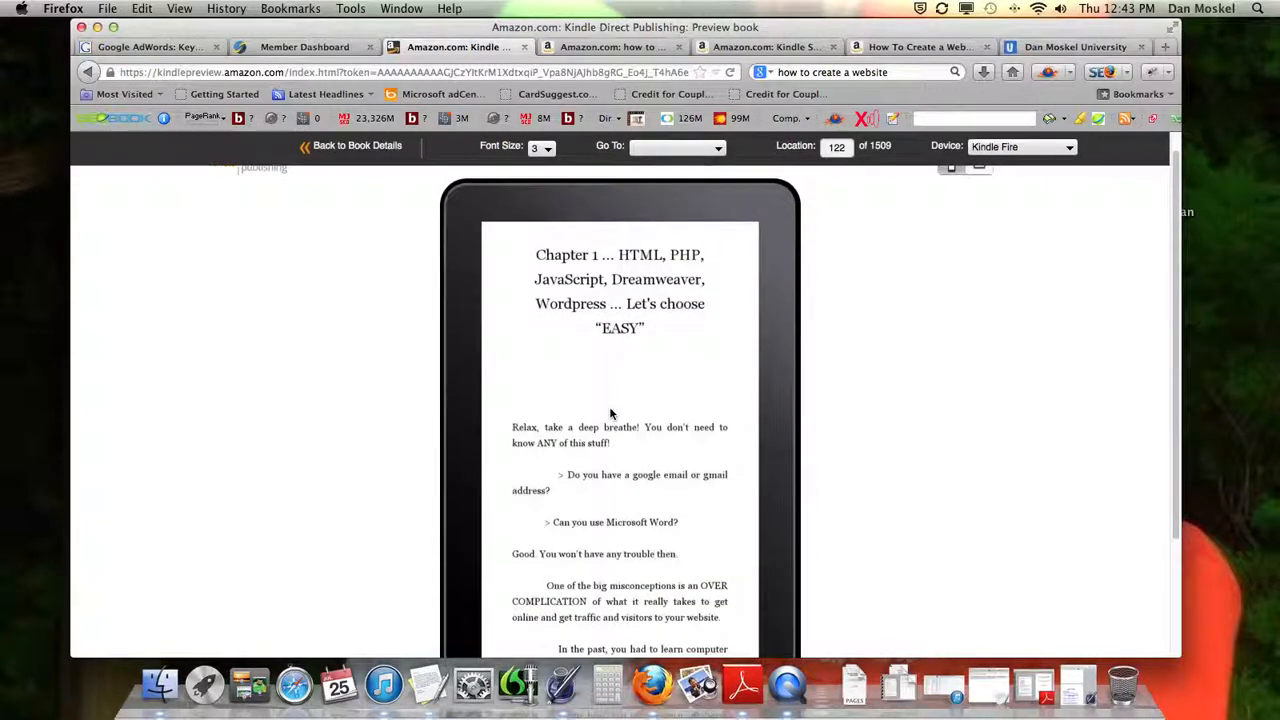
{"action": "left_click", "coordinate": [474, 455]}
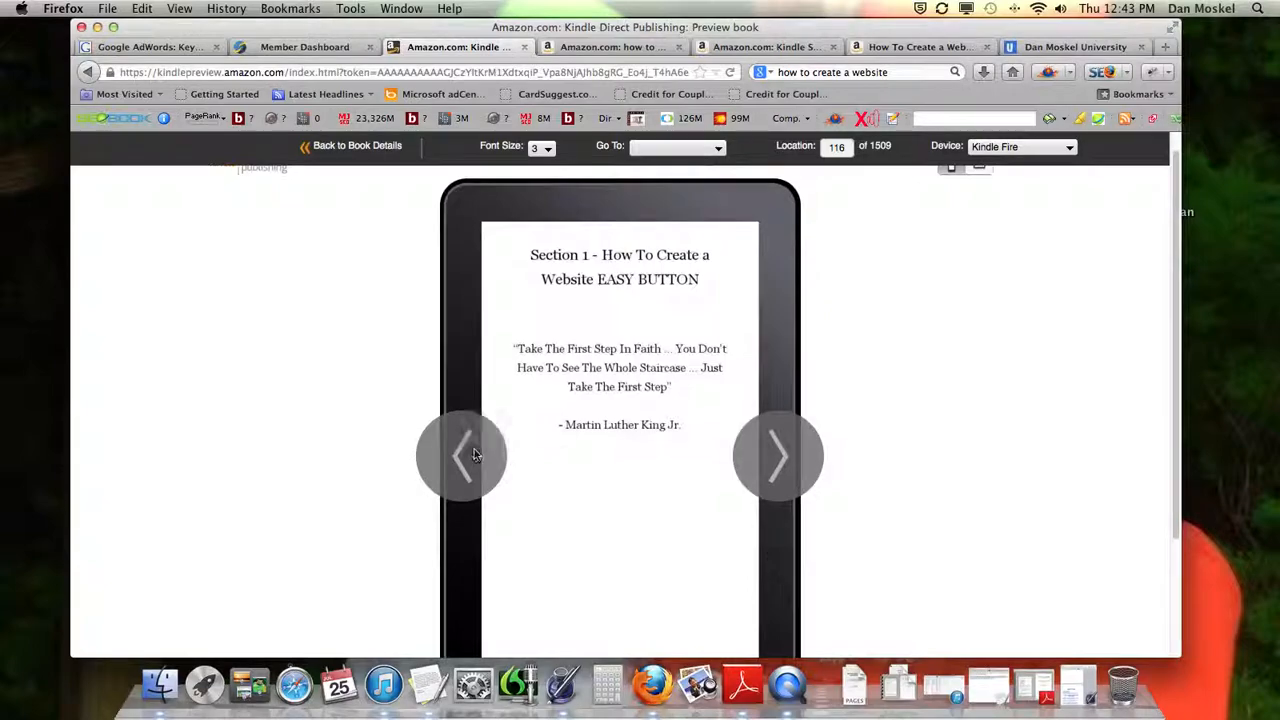
{"action": "left_click", "coordinate": [474, 455]}
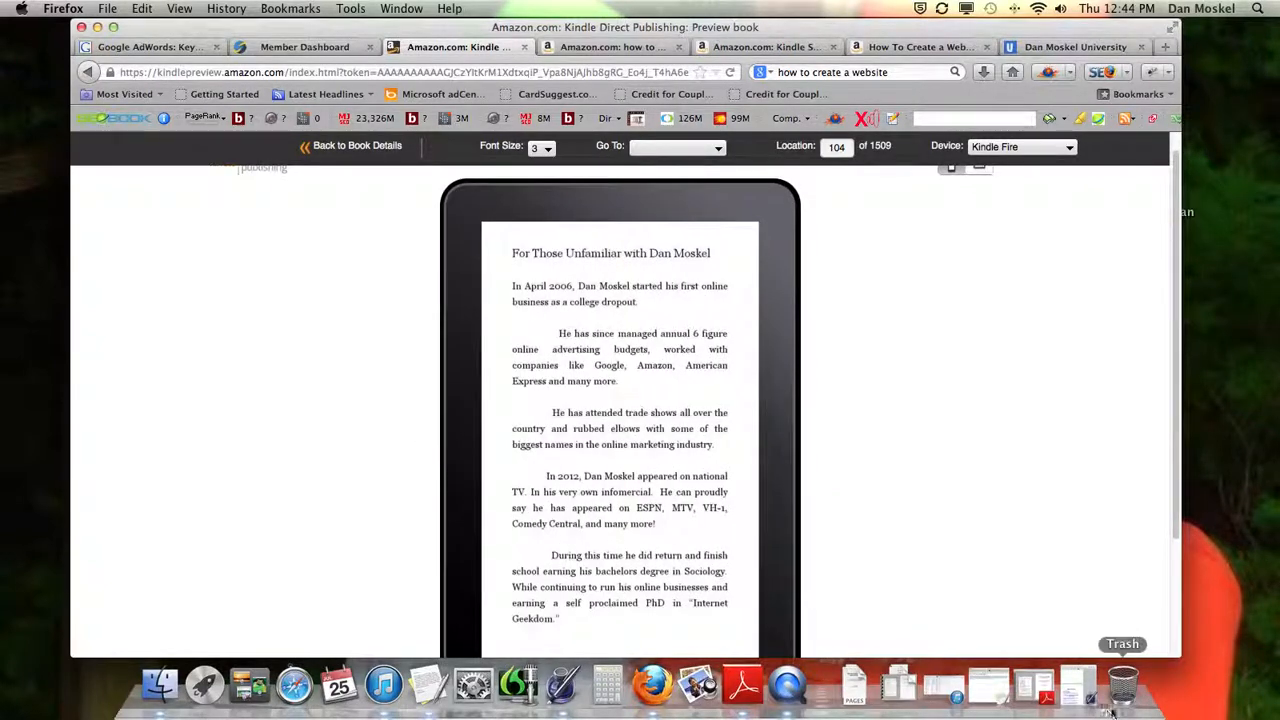
Switch to the "FINAL build website" document in Pages and inspect the hyperlink settings of the Acknowledgments contents entry and the document's bookmarks
{"action": "left_click", "coordinate": [1076, 686]}
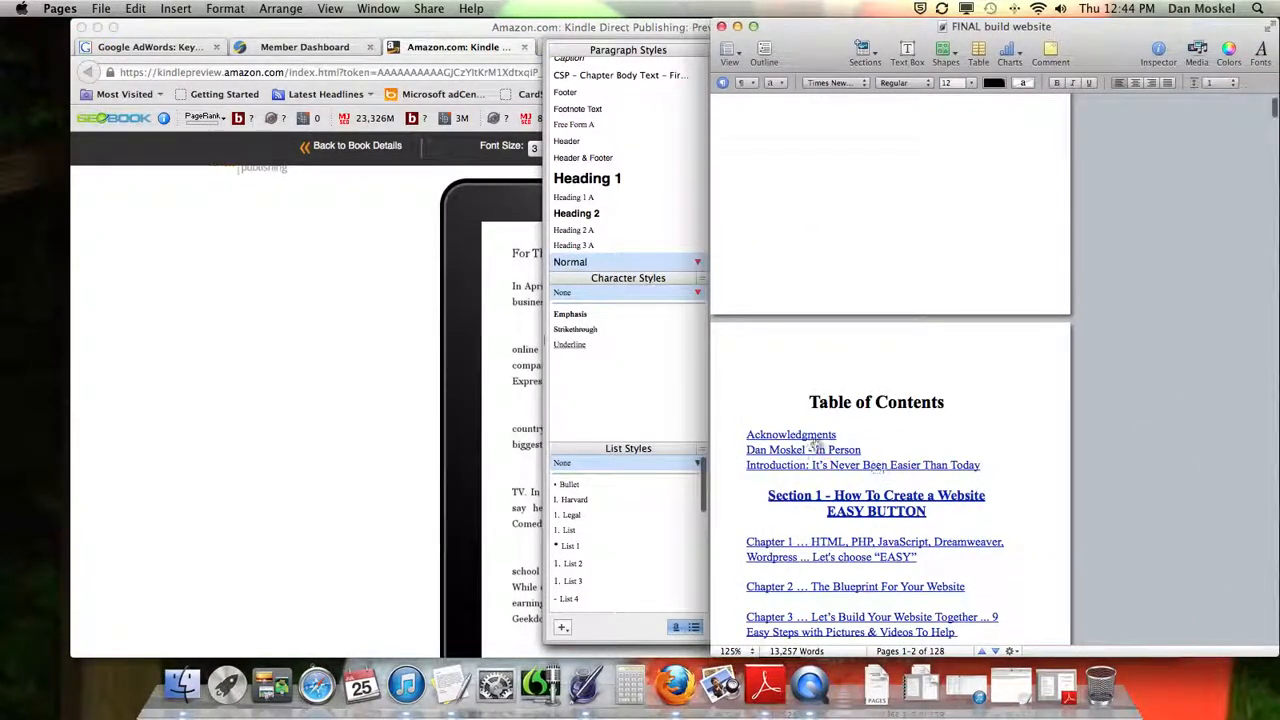
{"action": "left_click_drag", "start_coordinate": [838, 434], "coordinate": [747, 433]}
{"action": "left_click", "coordinate": [759, 434]}
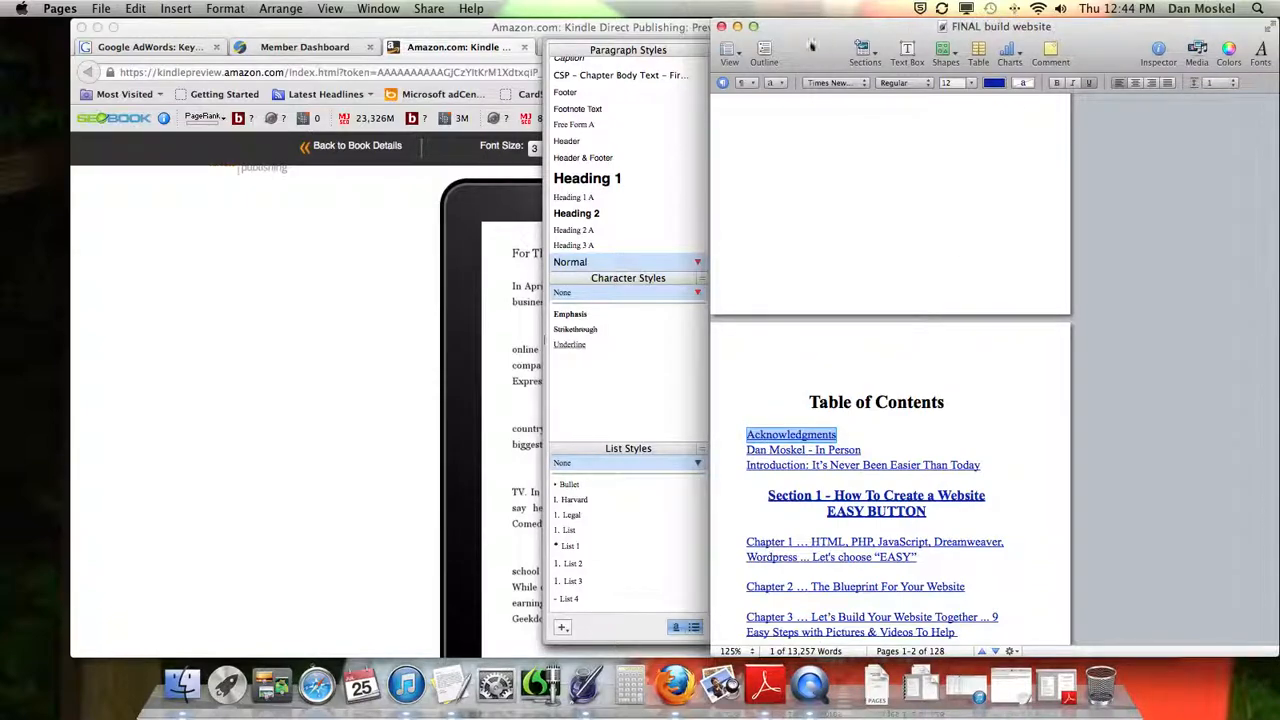
{"action": "left_click", "coordinate": [755, 27]}
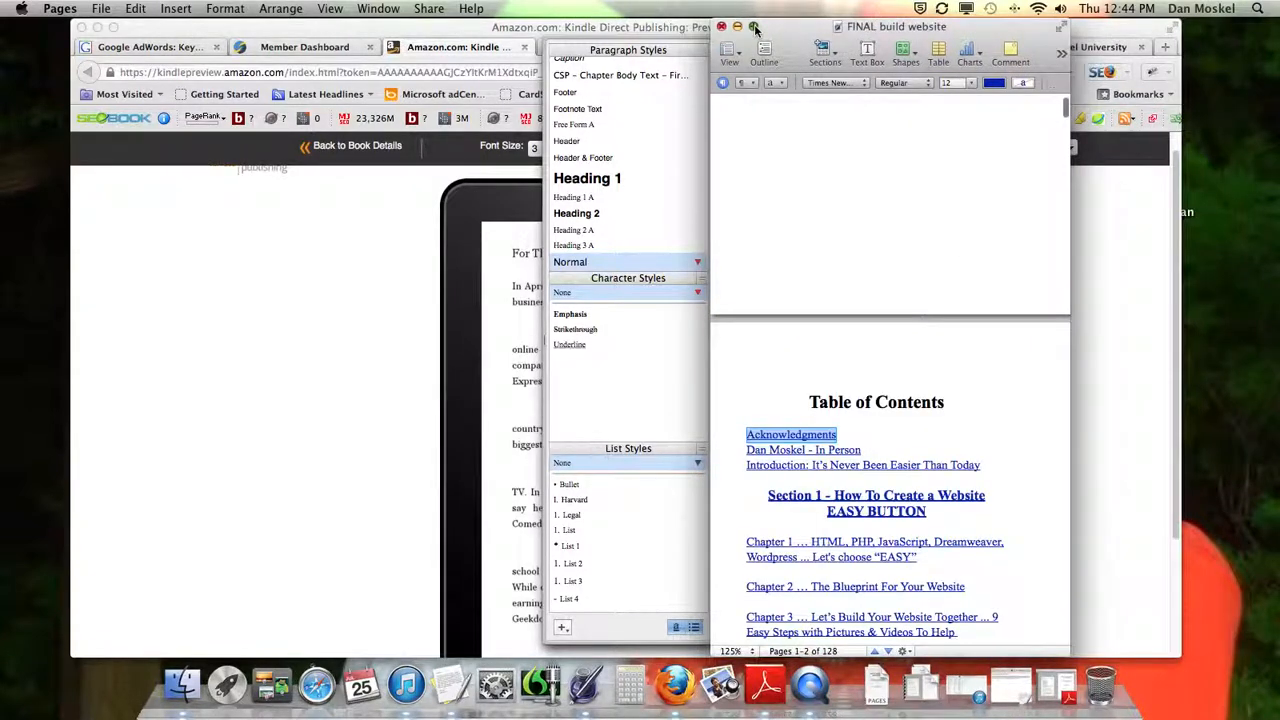
{"action": "left_click", "coordinate": [755, 27]}
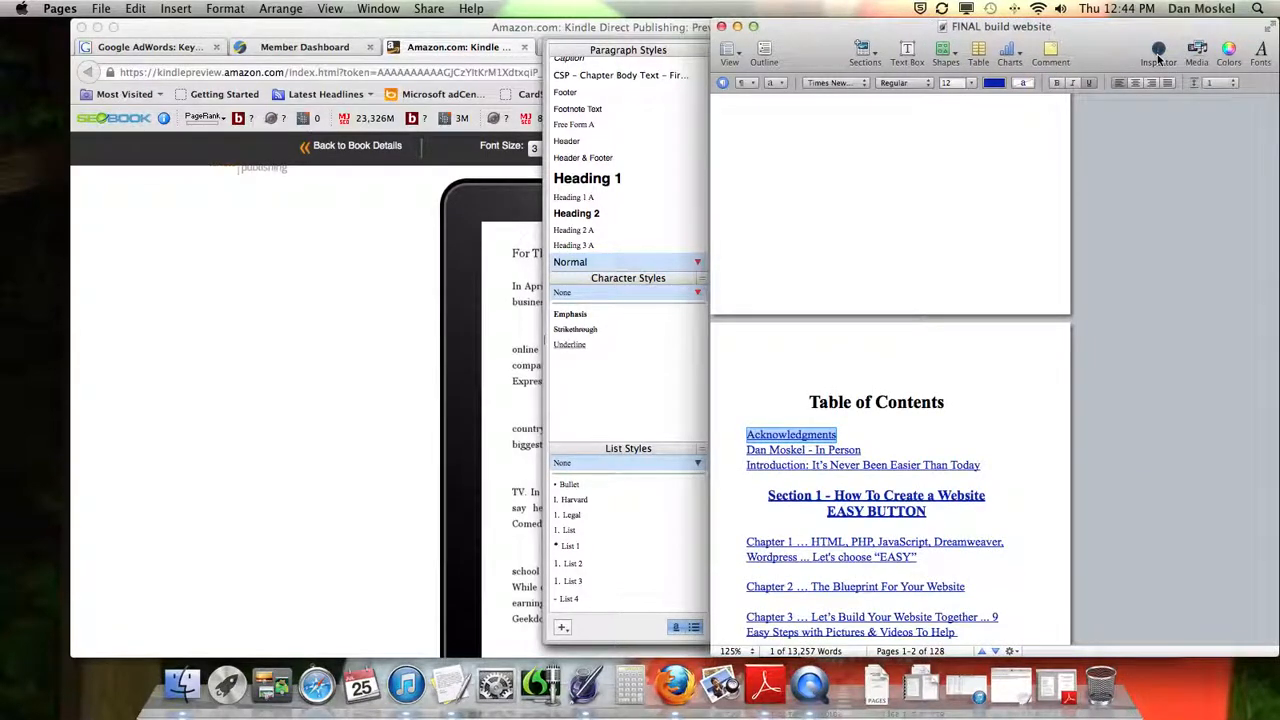
{"action": "left_click", "coordinate": [1158, 55]}
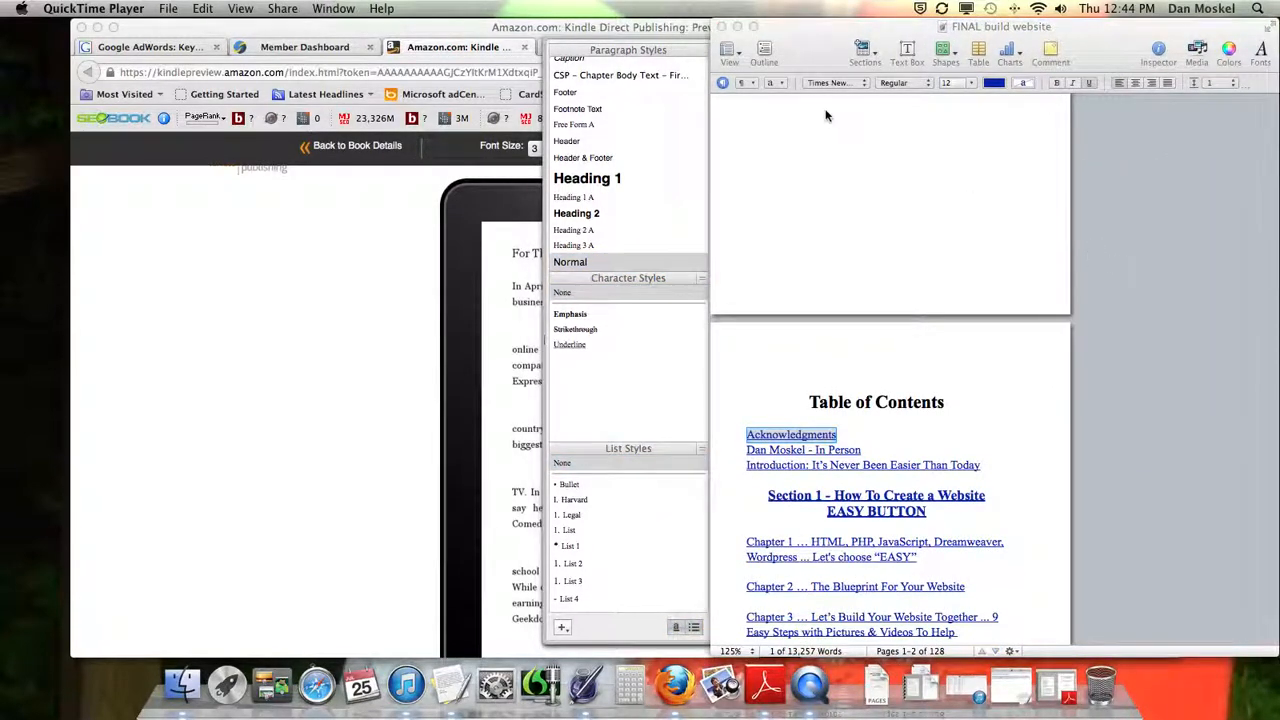
{"action": "left_click", "coordinate": [1158, 55]}
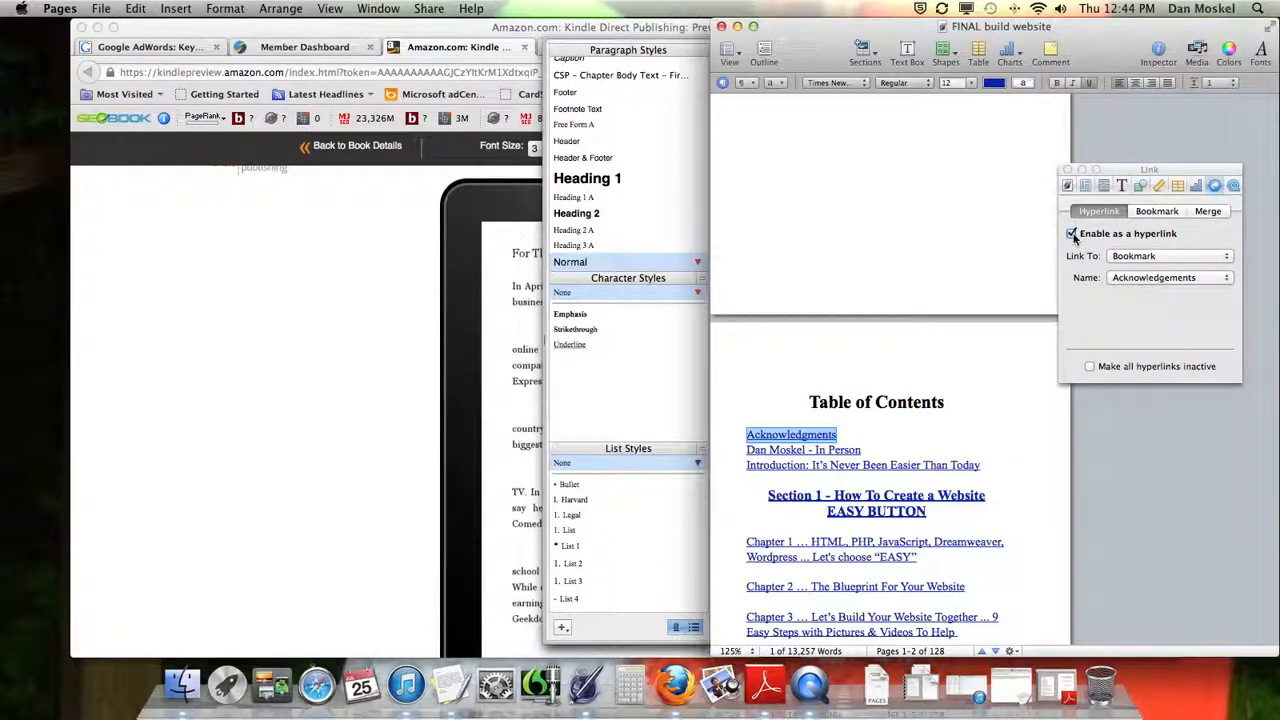
{"action": "left_click", "coordinate": [1157, 211]}
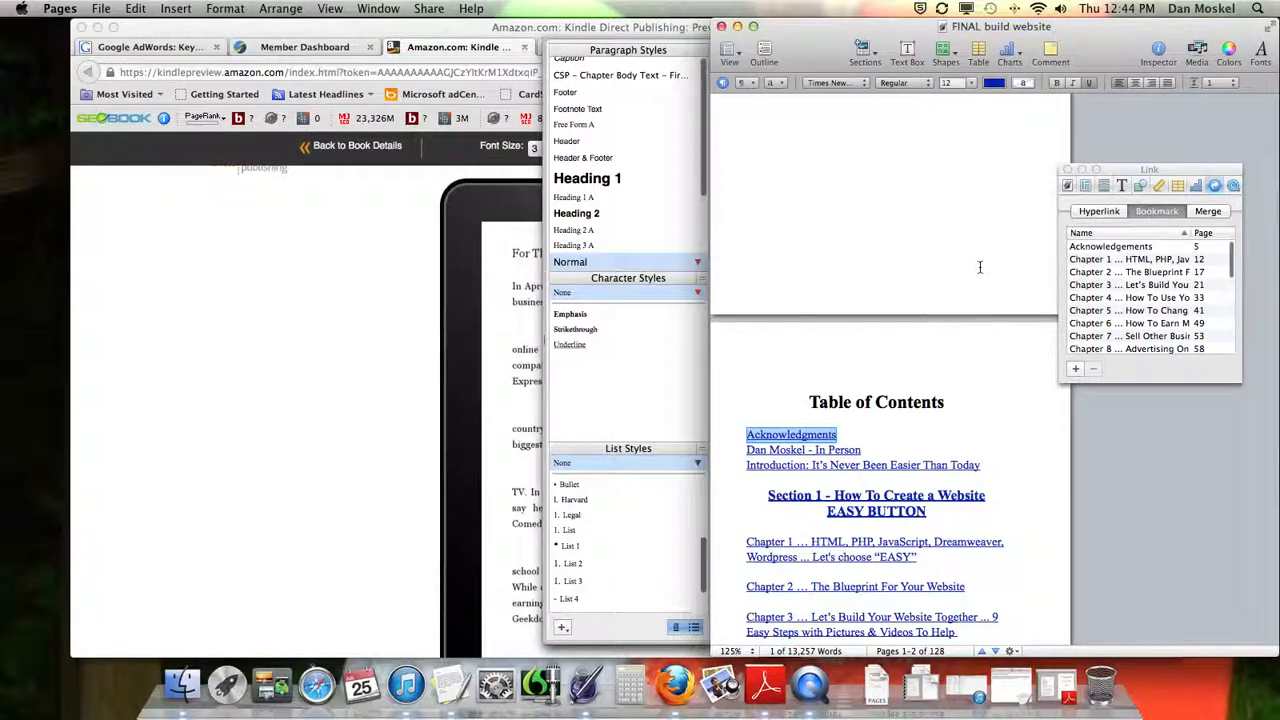
Jump to the Acknowledgements heading through its bookmark, and start deleting that bookmark but cancel
{"action": "left_click", "coordinate": [880, 392]}
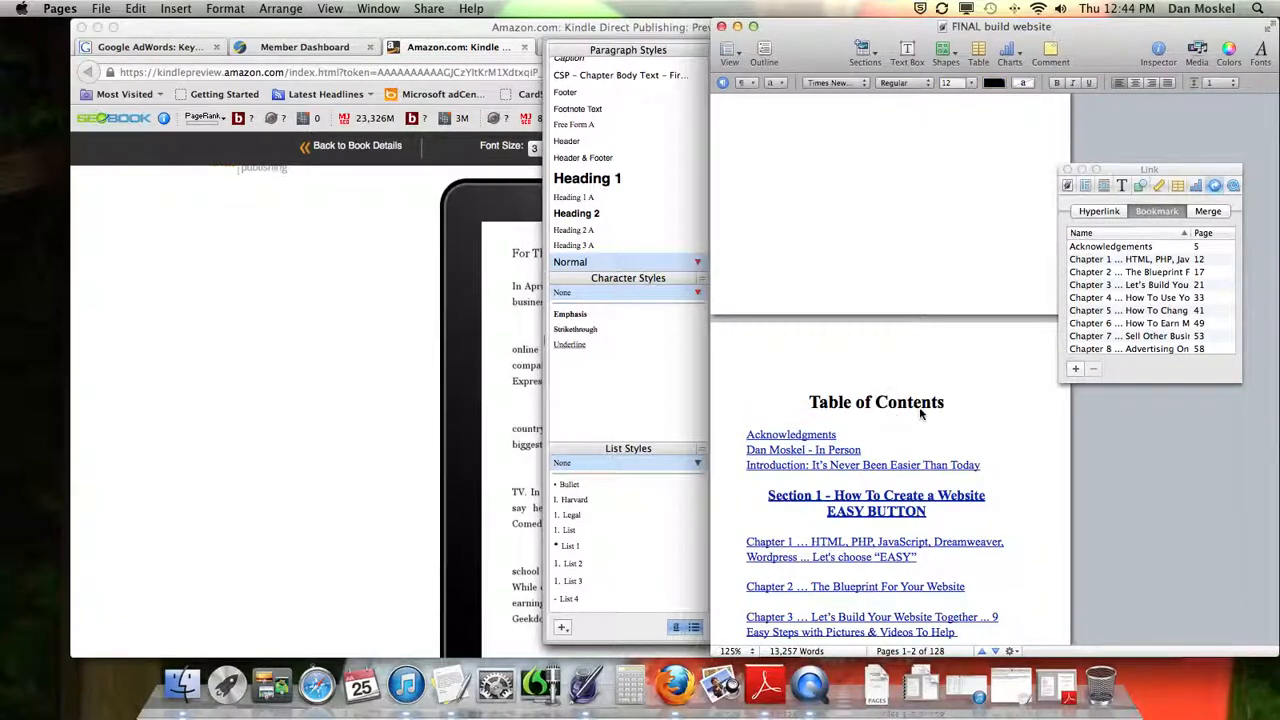
{"action": "scroll", "coordinate": [892, 420], "scroll_direction": "down", "scroll_amount": 5}
{"action": "scroll", "coordinate": [920, 415], "scroll_direction": "down", "scroll_amount": 15}
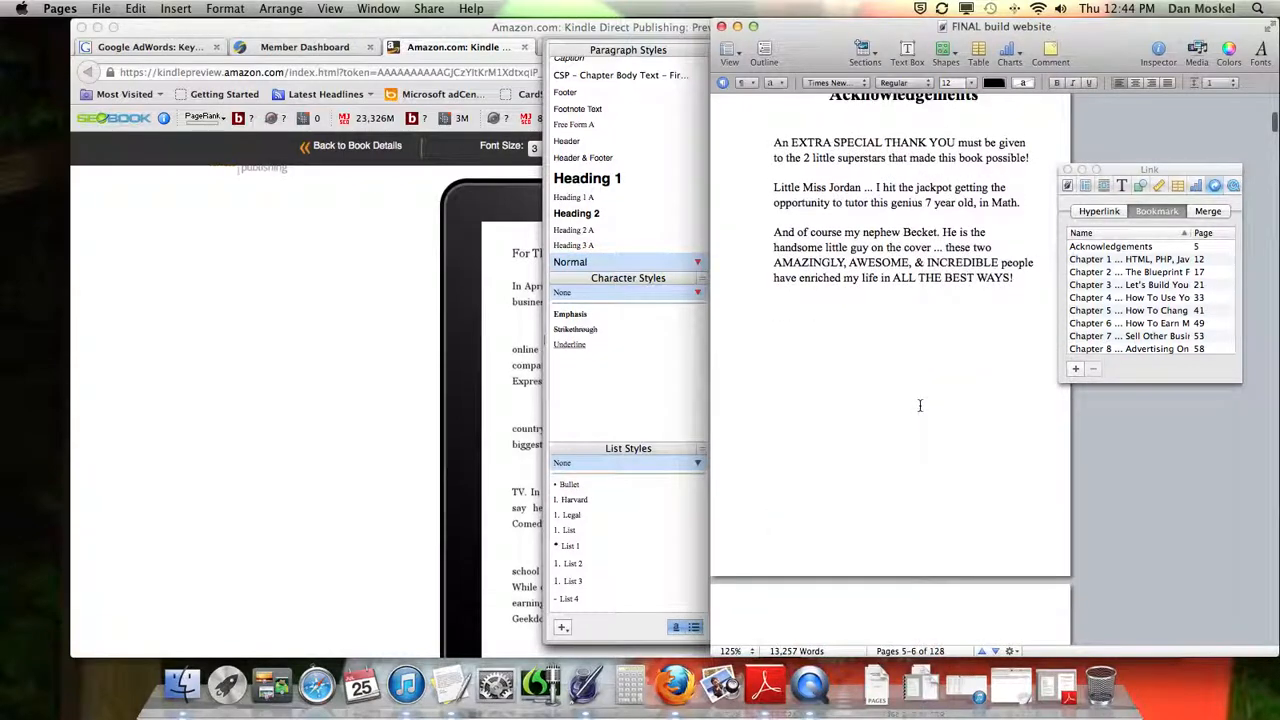
{"action": "left_click", "coordinate": [1112, 246]}
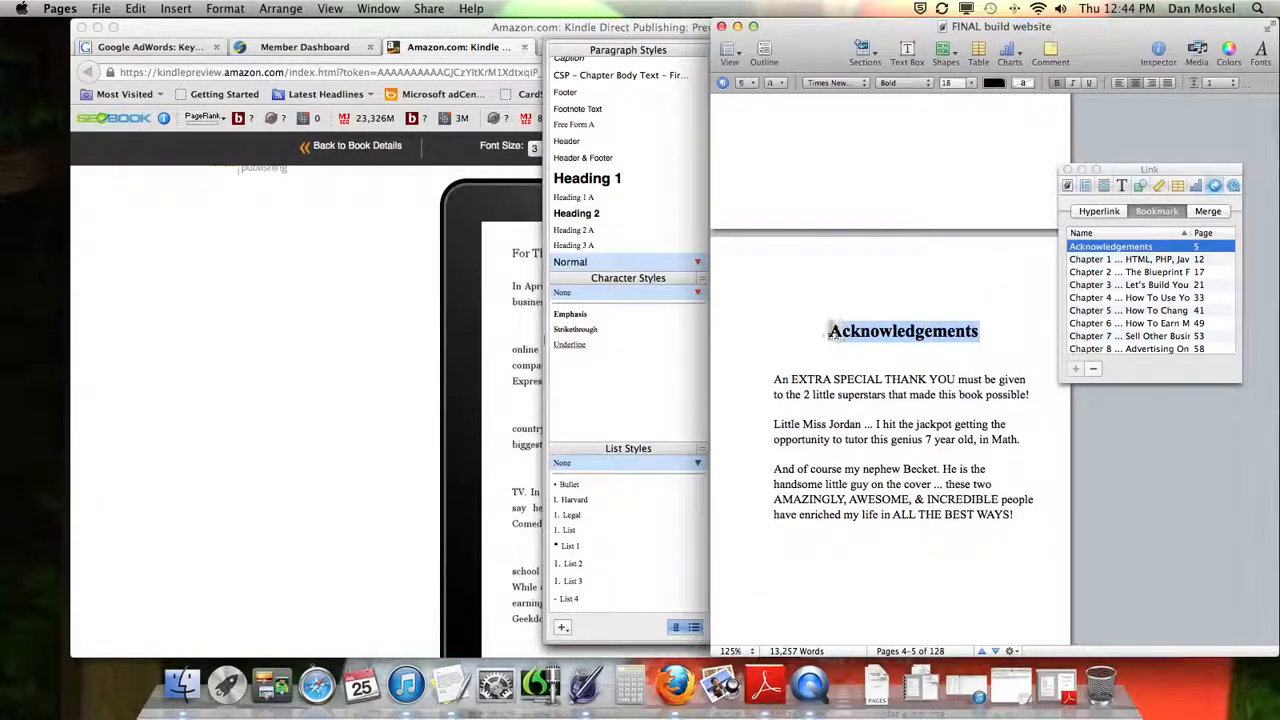
{"action": "left_click", "coordinate": [1093, 368]}
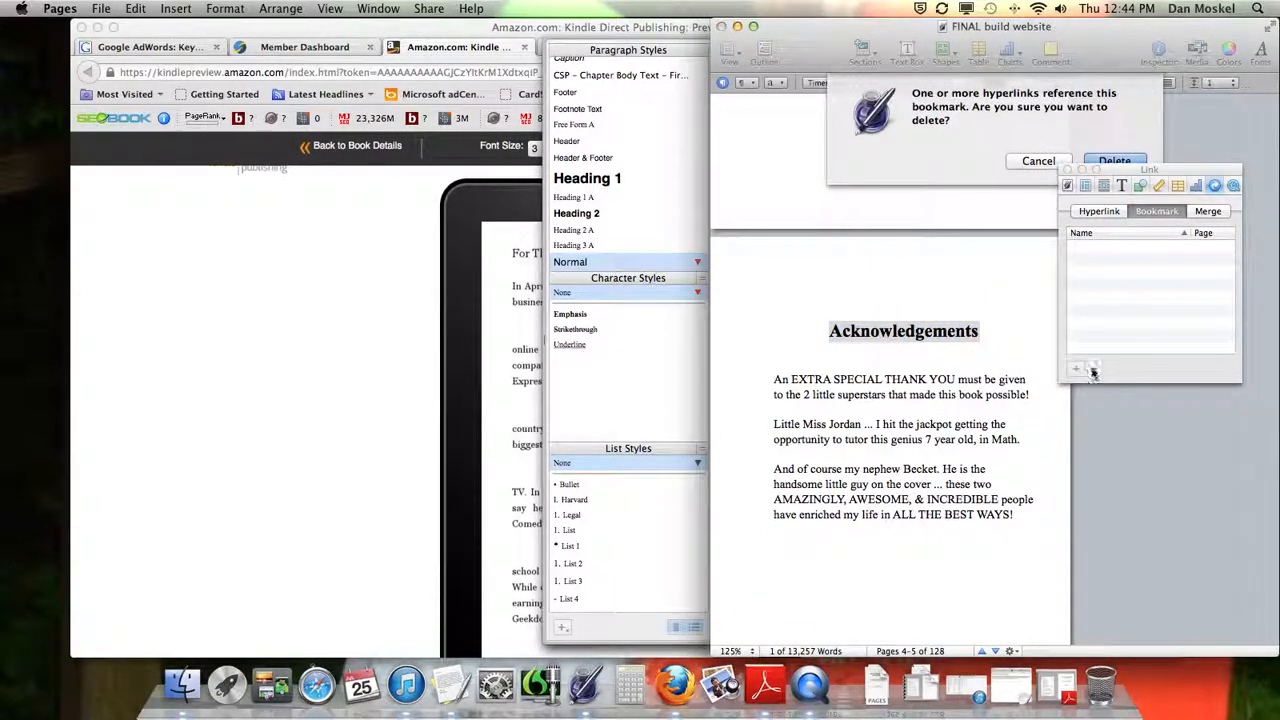
{"action": "left_click", "coordinate": [1038, 161]}
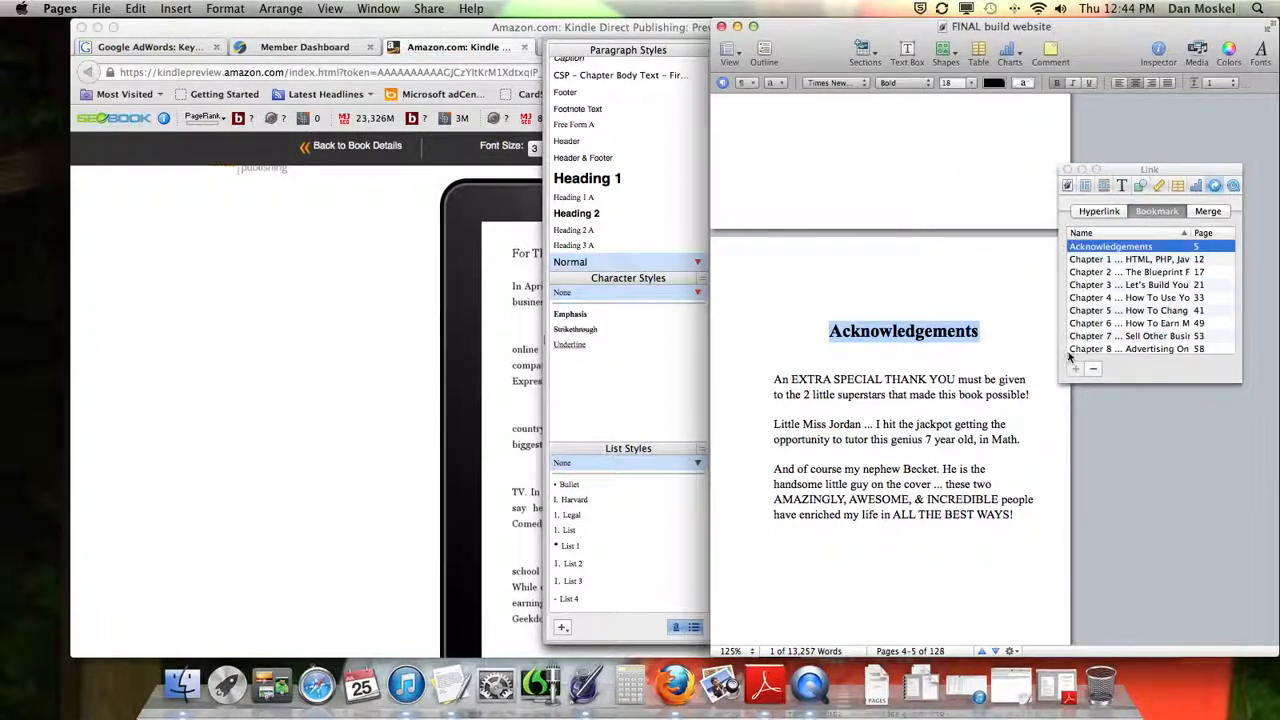
Add a bookmark for the phrase in the Acknowledgements' third paragraph that runs from "course my nephew" through his name
{"action": "left_click", "coordinate": [882, 516]}
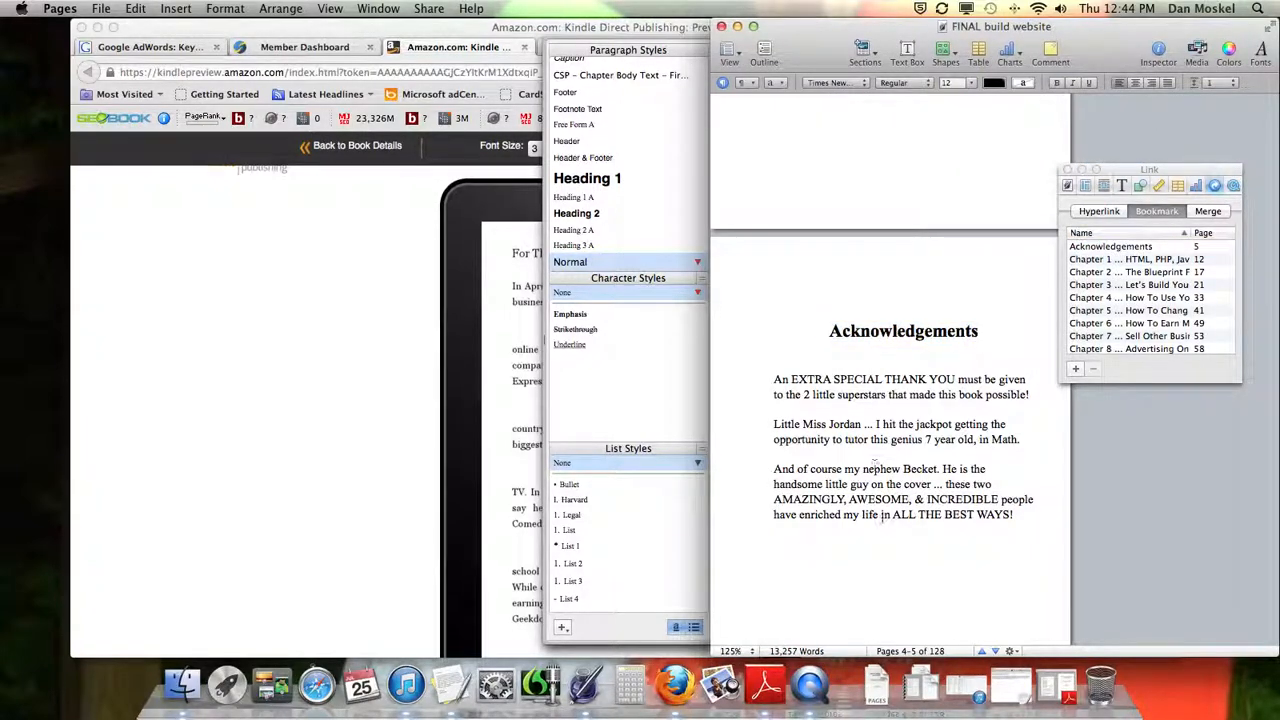
{"action": "left_click_drag", "start_coordinate": [940, 469], "coordinate": [809, 470]}
{"action": "left_click", "coordinate": [1075, 367]}
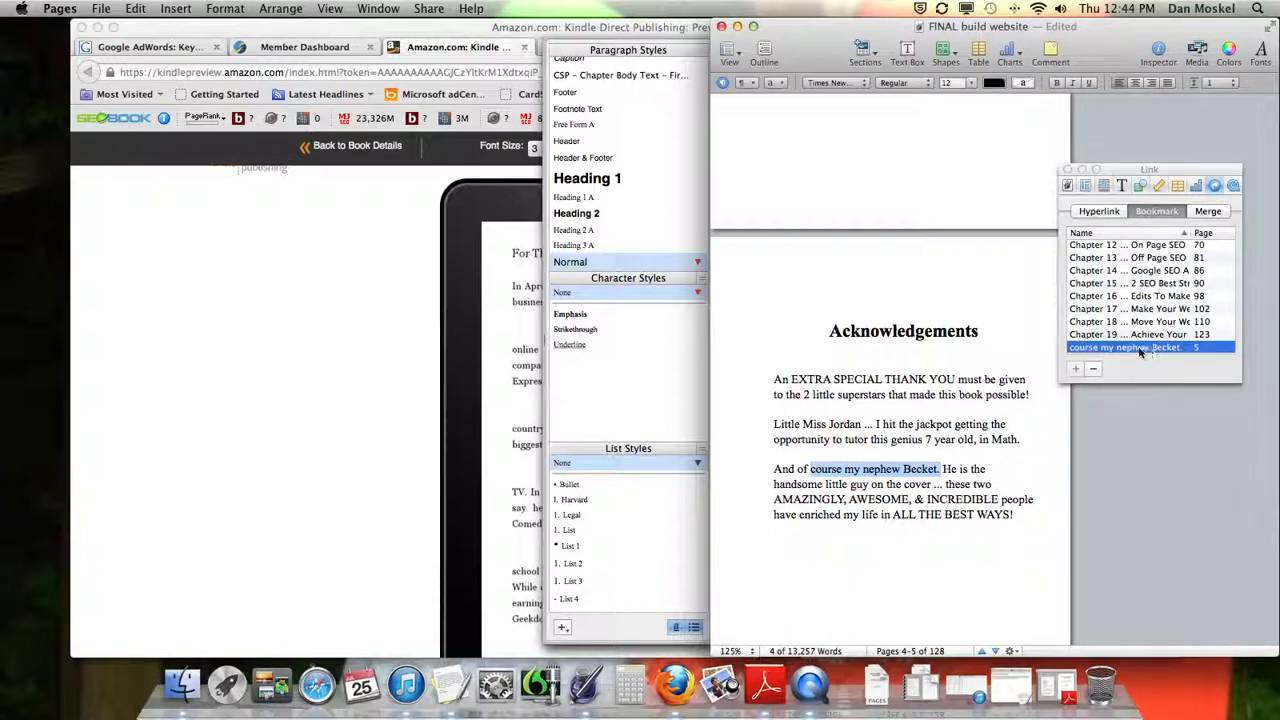
Make "THANK YOU" in the Acknowledgements a hyperlink to the "course my nephew" bookmark
{"action": "left_click", "coordinate": [940, 352]}
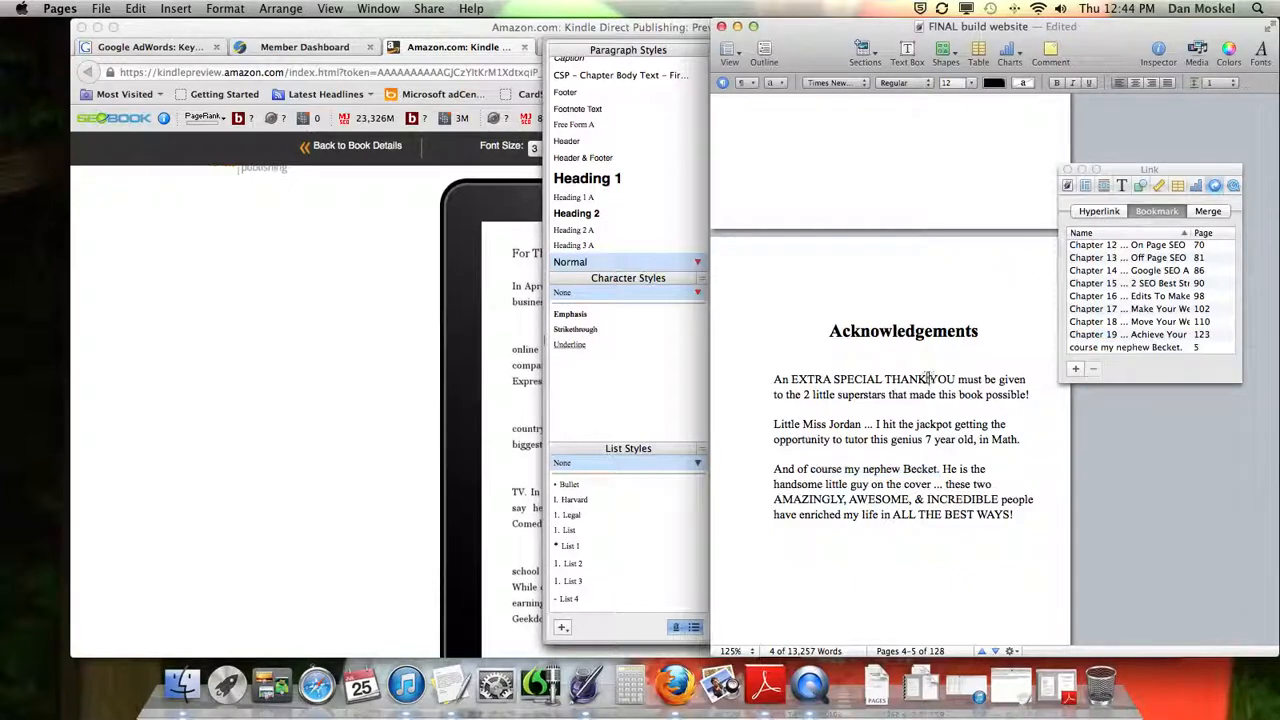
{"action": "left_click_drag", "start_coordinate": [884, 379], "coordinate": [956, 379]}
{"action": "left_click", "coordinate": [1098, 214]}
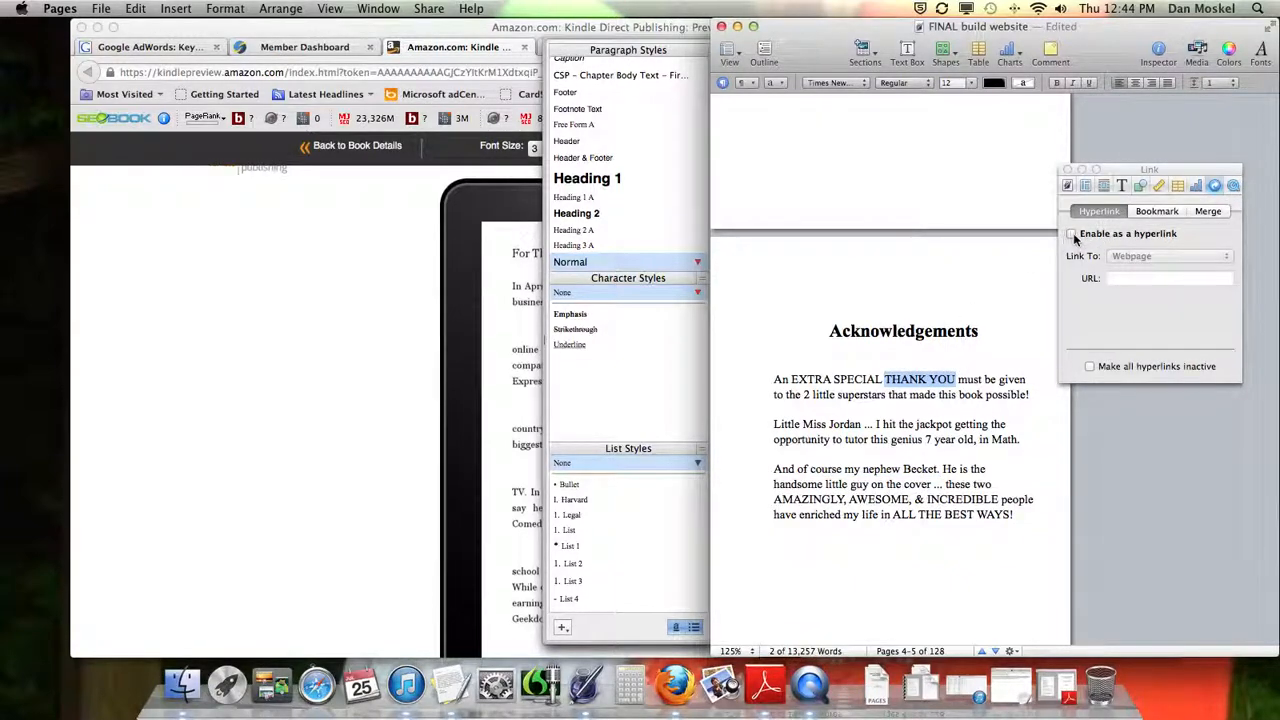
{"action": "left_click", "coordinate": [1074, 235]}
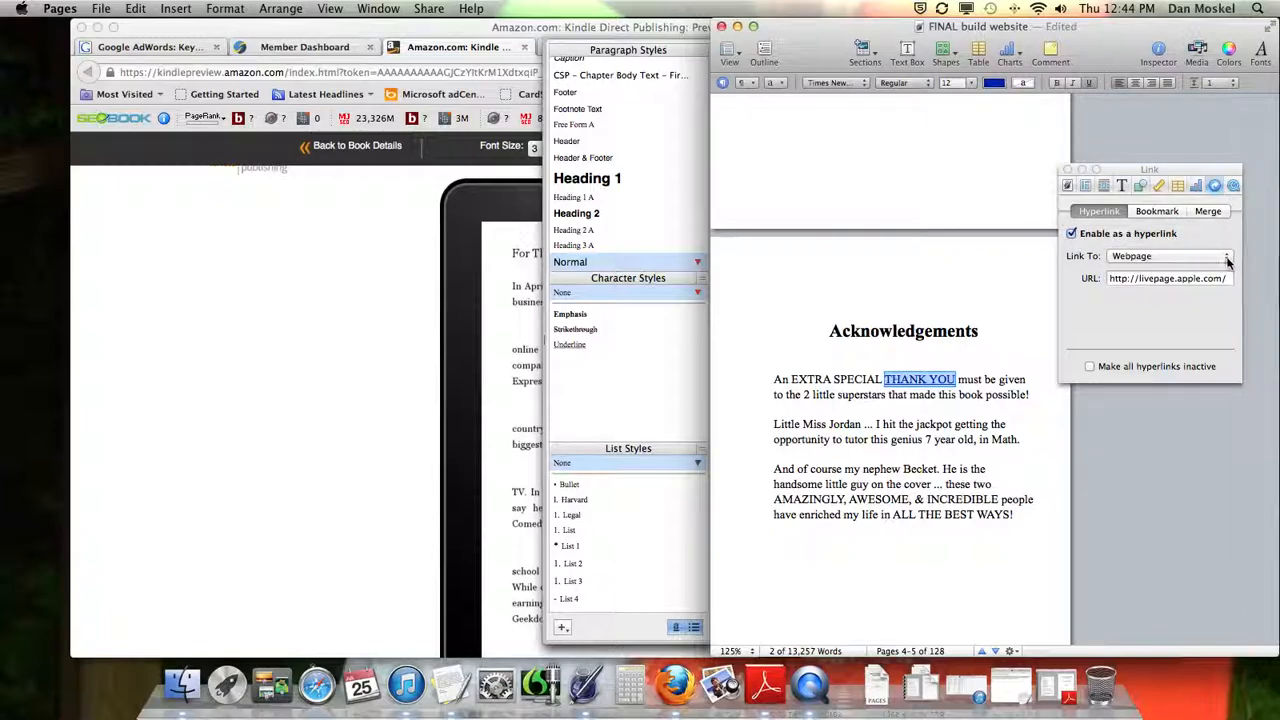
{"action": "left_click", "coordinate": [1220, 258]}
{"action": "left_click", "coordinate": [1150, 281]}
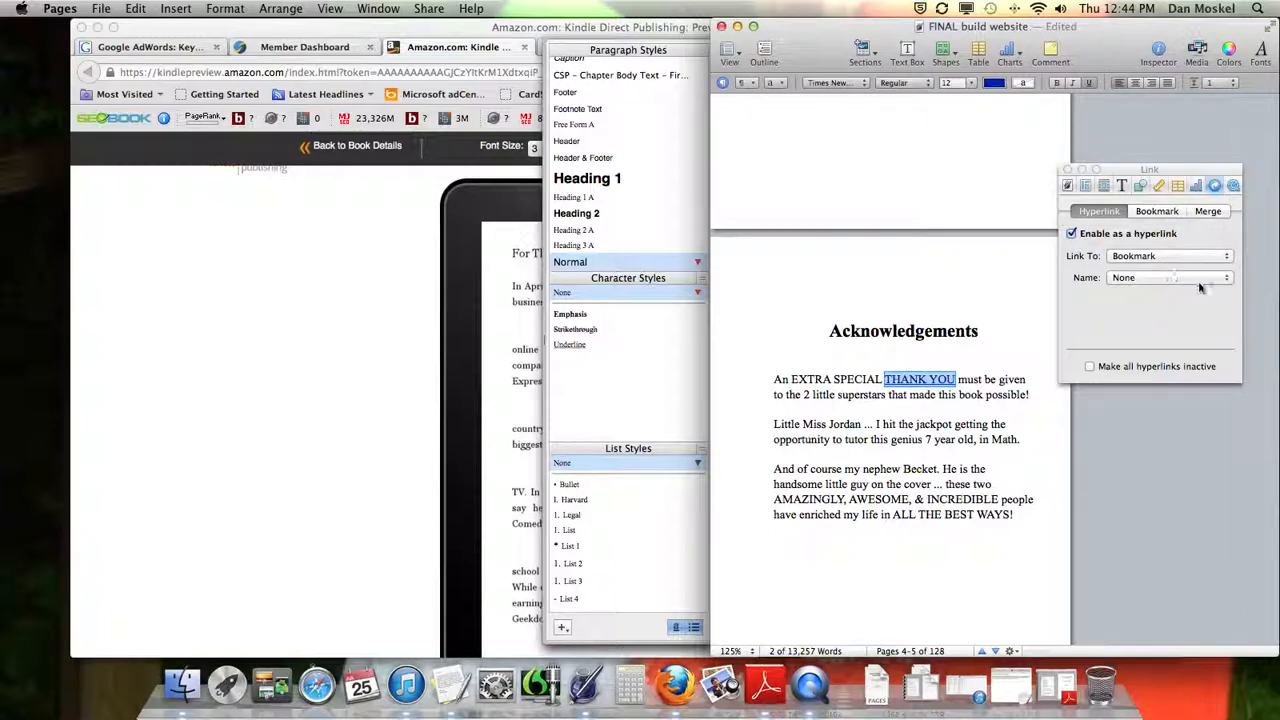
{"action": "left_click", "coordinate": [1227, 281]}
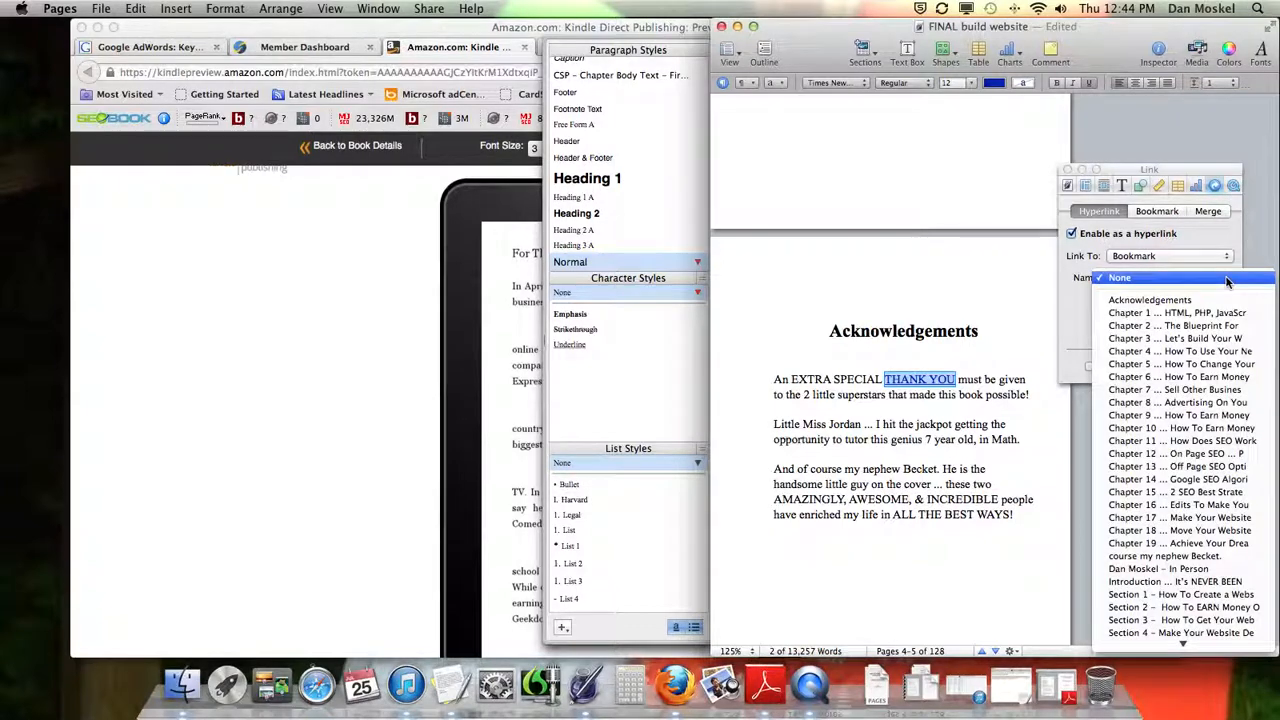
{"action": "left_click", "coordinate": [1196, 561]}
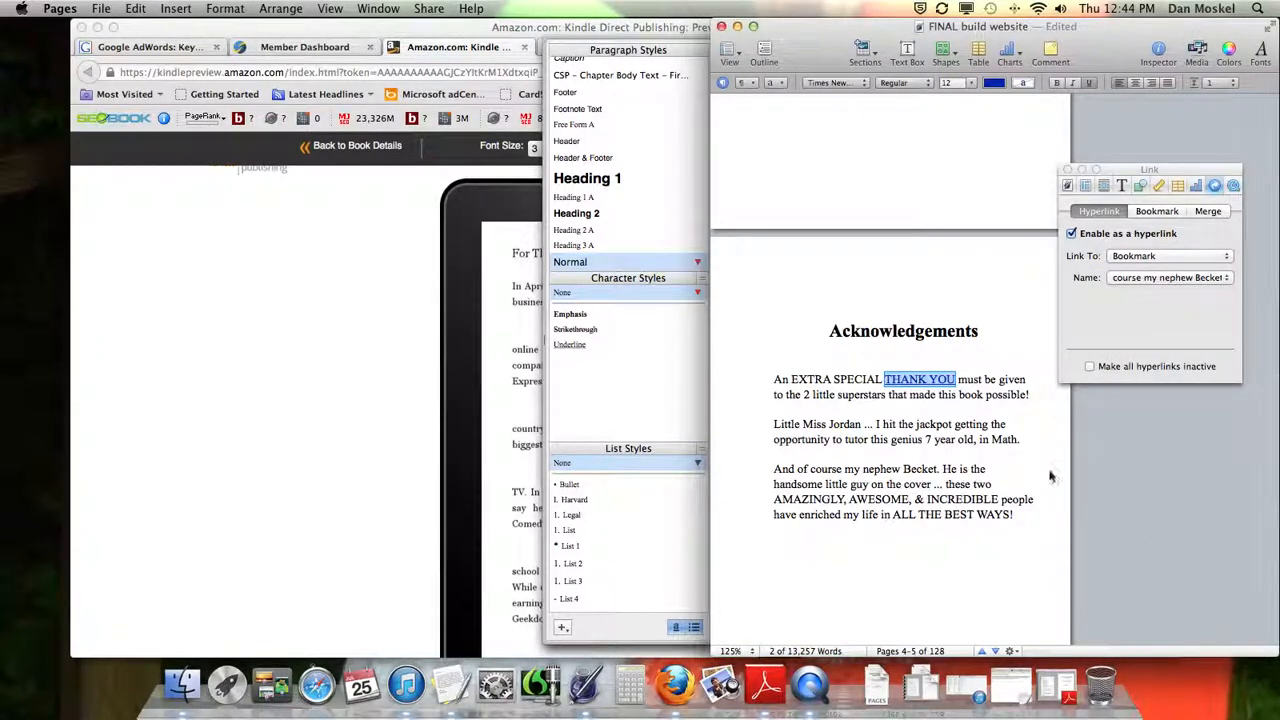
Test the "THANK YOU" link by following it to its bookmark
{"action": "left_click", "coordinate": [915, 449]}
{"action": "left_click", "coordinate": [925, 383]}
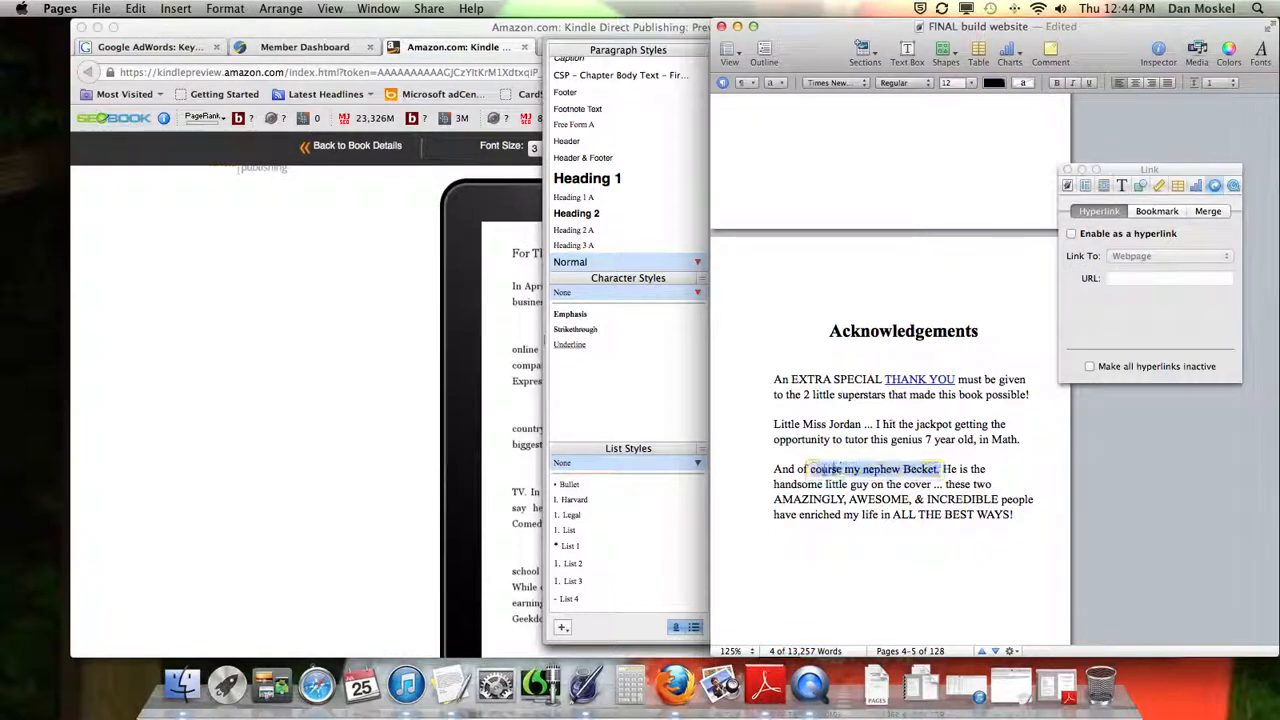
{"action": "left_click", "coordinate": [940, 373]}
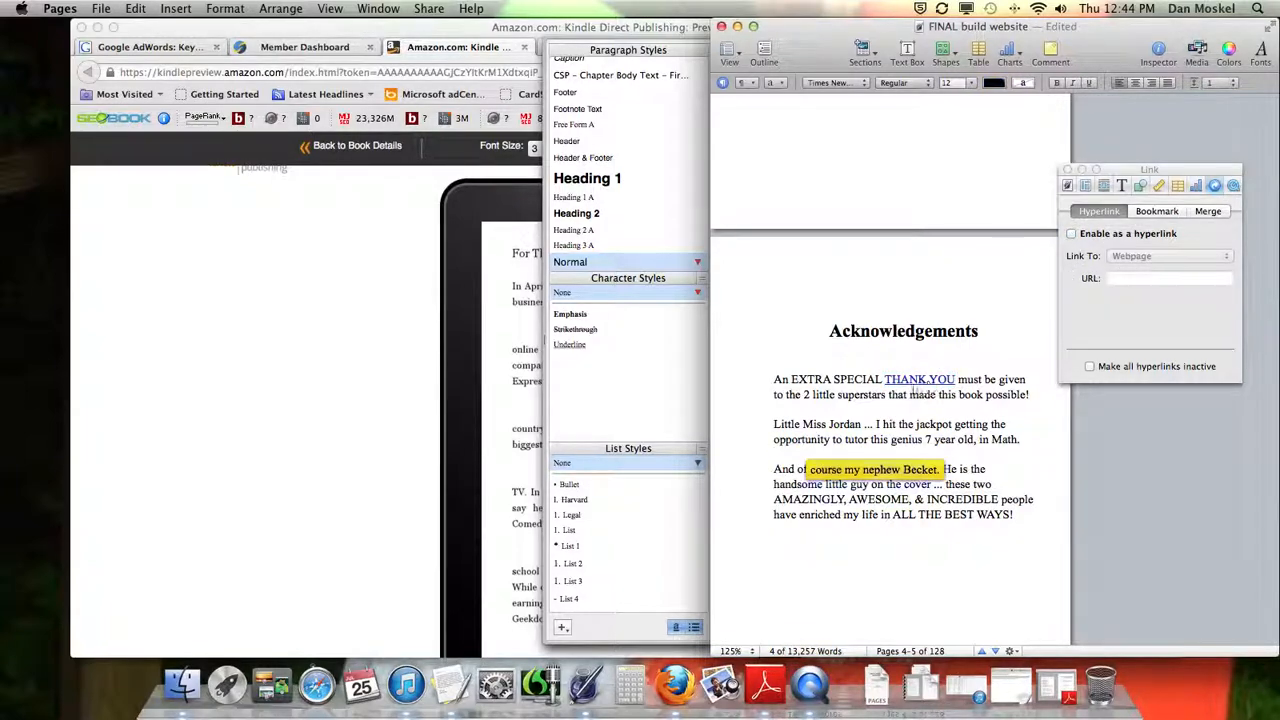
Put away the Pages manuscript, page forward through the Kindle Fire preview to the Web Hosting section, and return to the book details
{"action": "left_click", "coordinate": [737, 26]}
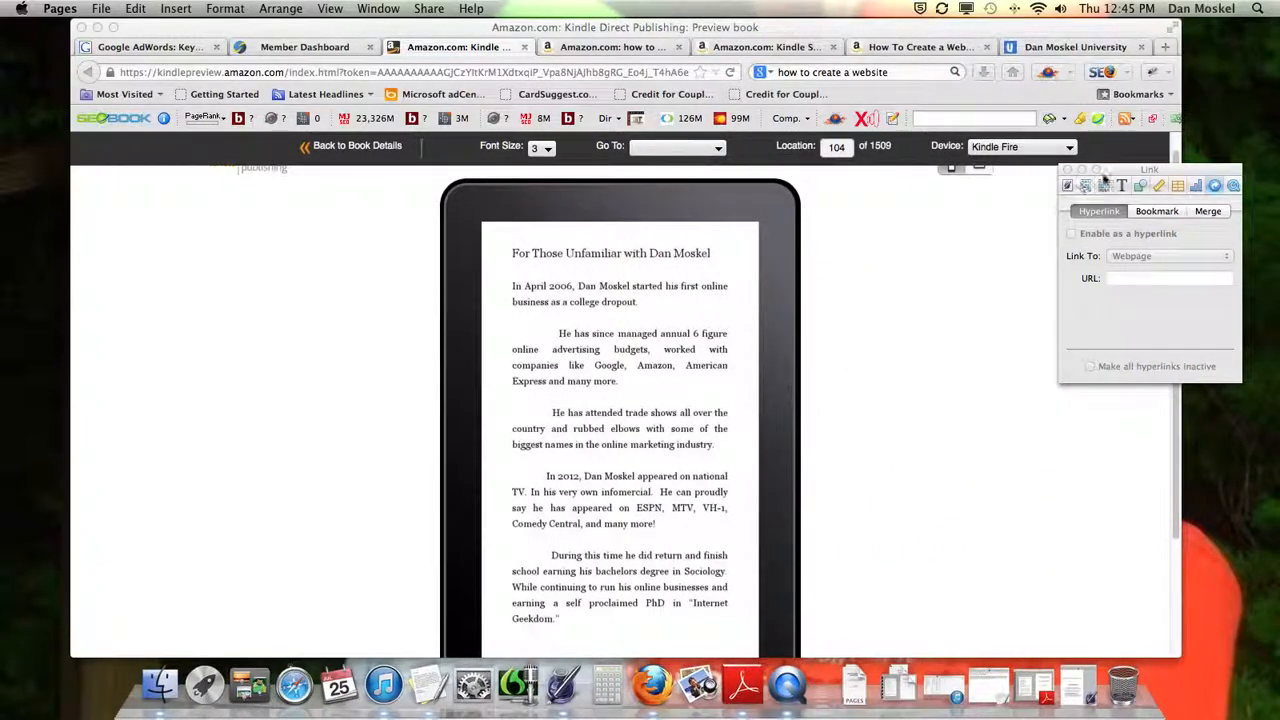
{"action": "left_click", "coordinate": [1067, 170]}
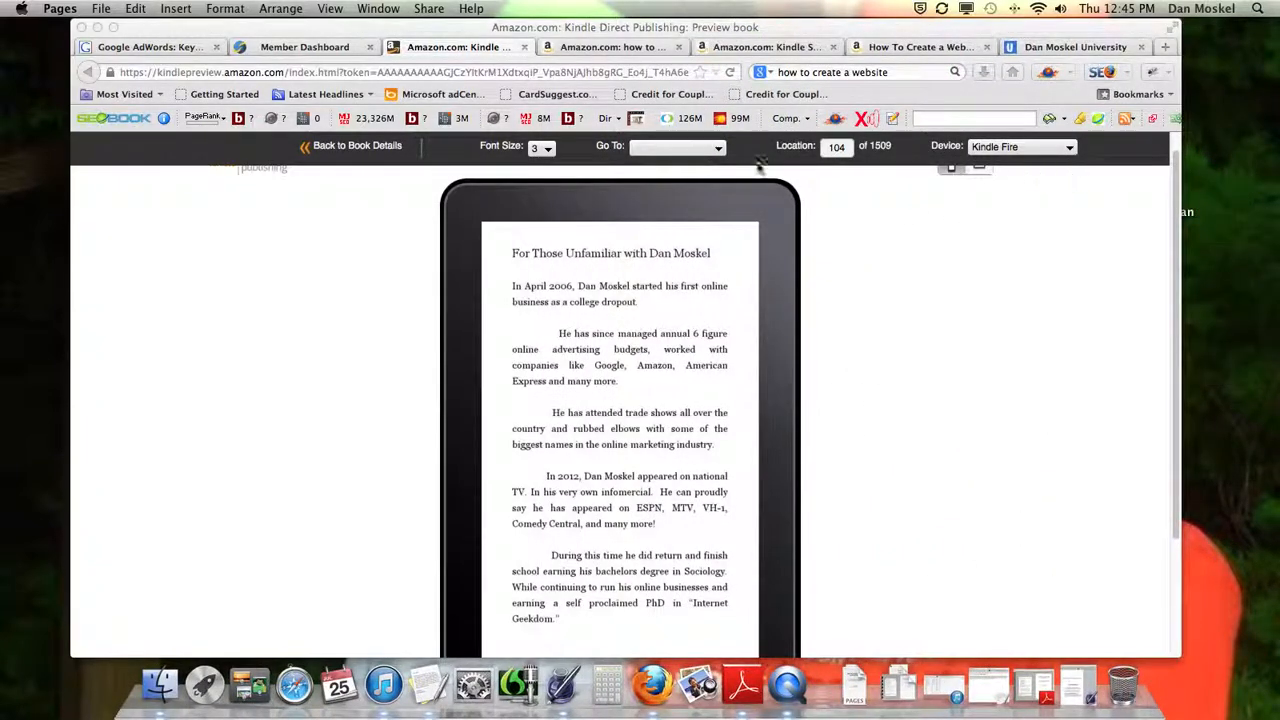
{"action": "left_click", "coordinate": [780, 458]}
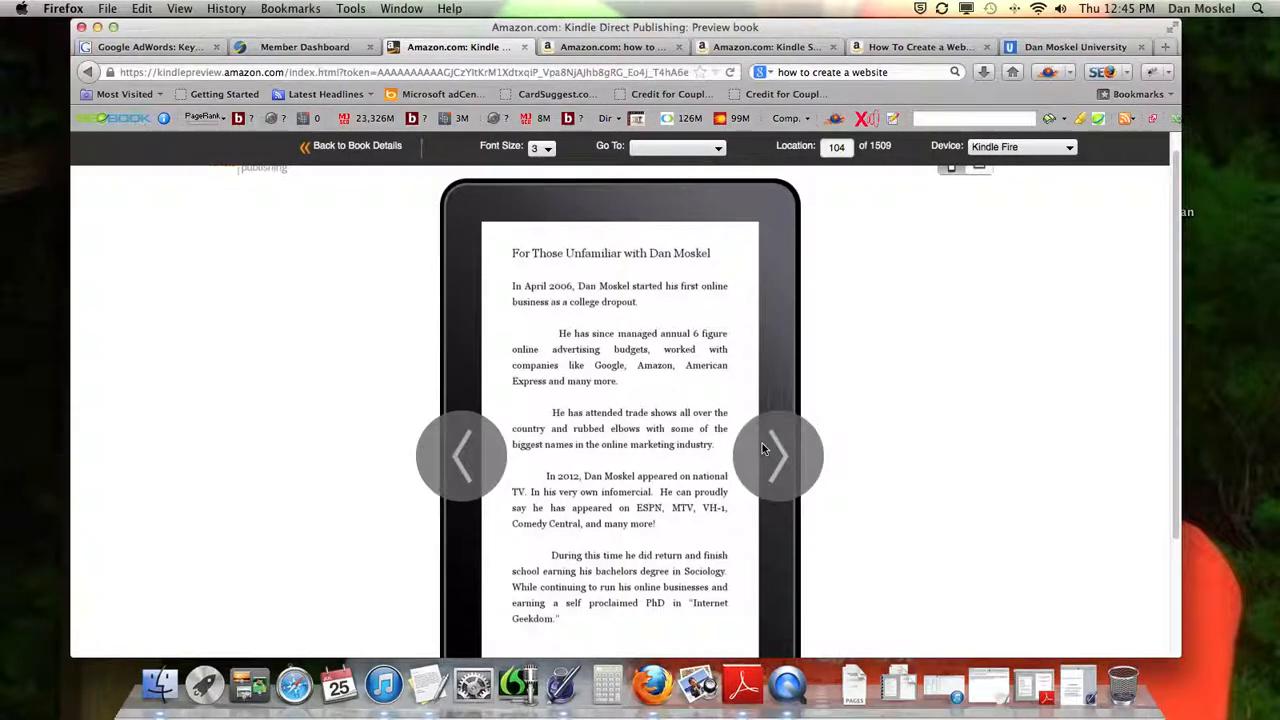
{"action": "left_click", "coordinate": [784, 458]}
{"action": "left_click", "coordinate": [784, 458]}
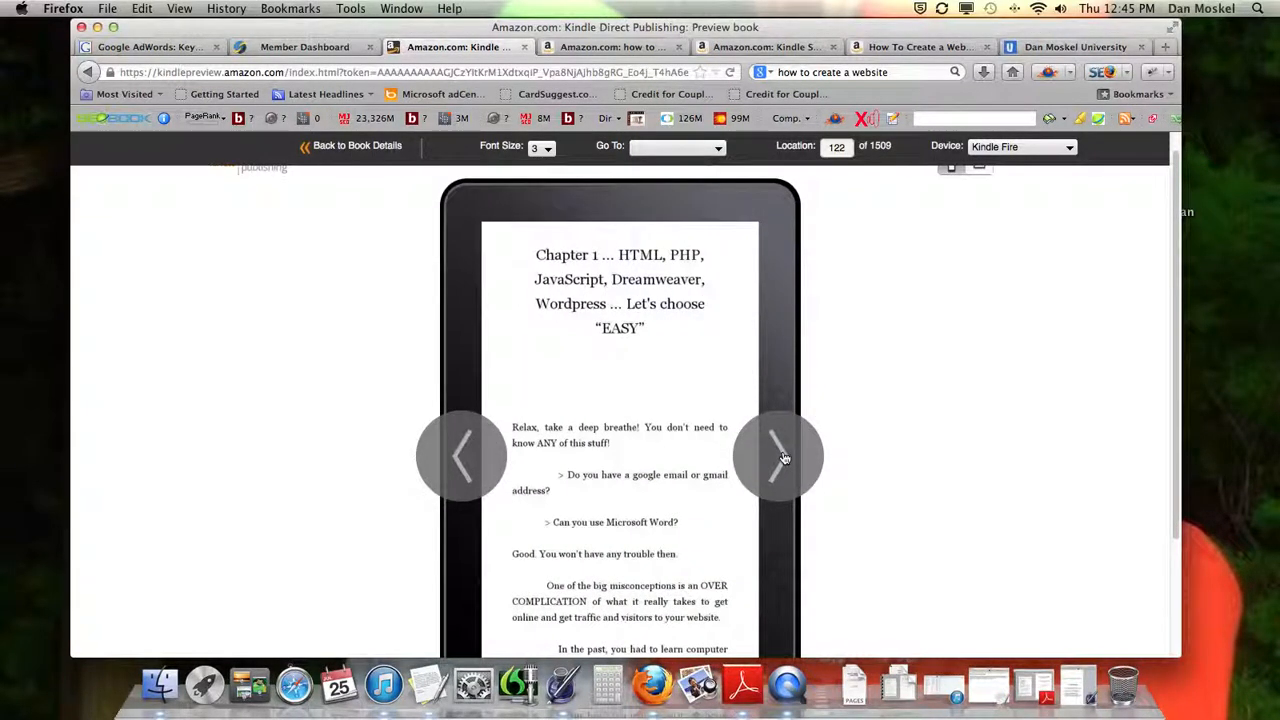
{"action": "left_click", "coordinate": [784, 458]}
{"action": "left_click", "coordinate": [784, 457]}
{"action": "left_click", "coordinate": [784, 457]}
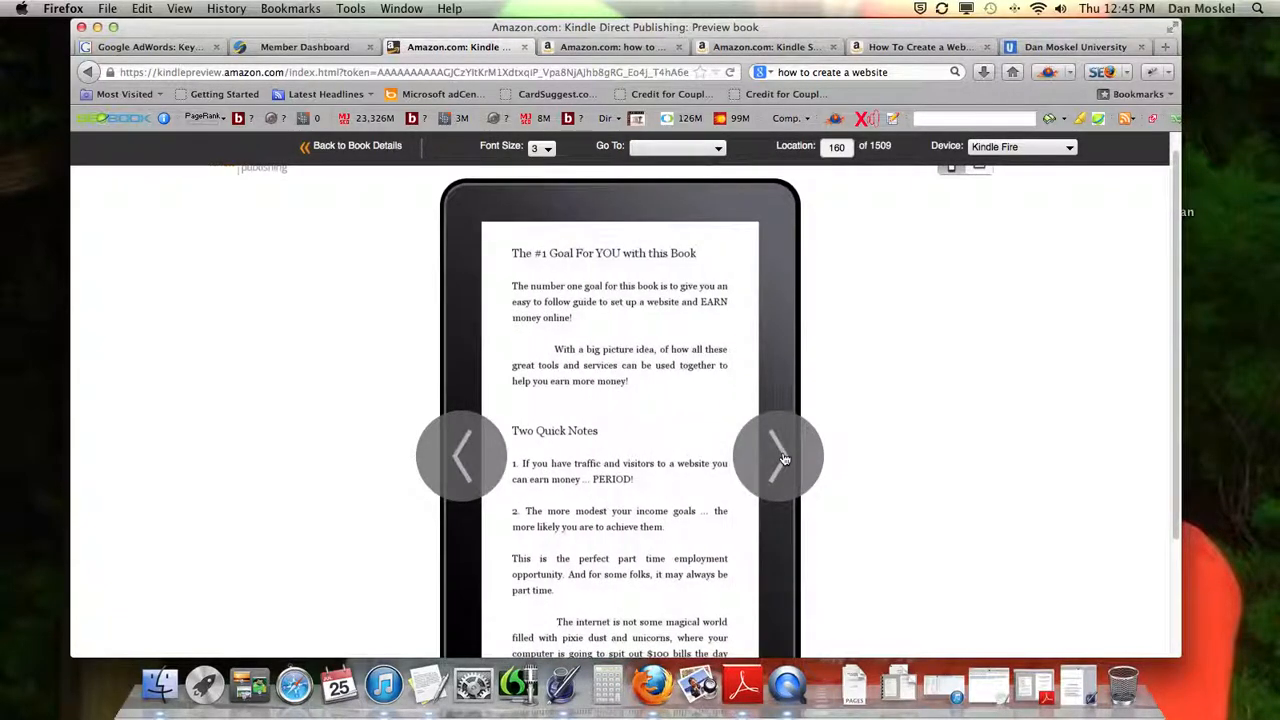
{"action": "left_click", "coordinate": [784, 457]}
{"action": "left_click", "coordinate": [782, 458]}
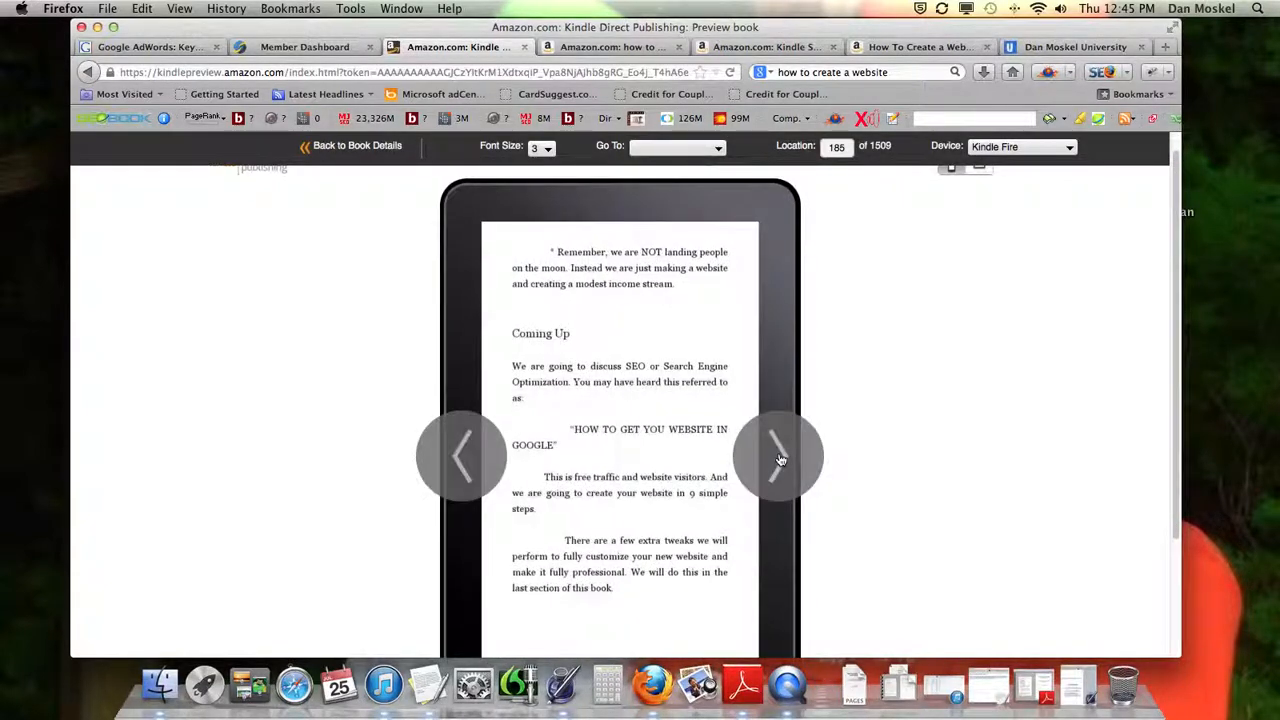
{"action": "left_click", "coordinate": [780, 459]}
{"action": "left_click", "coordinate": [778, 458]}
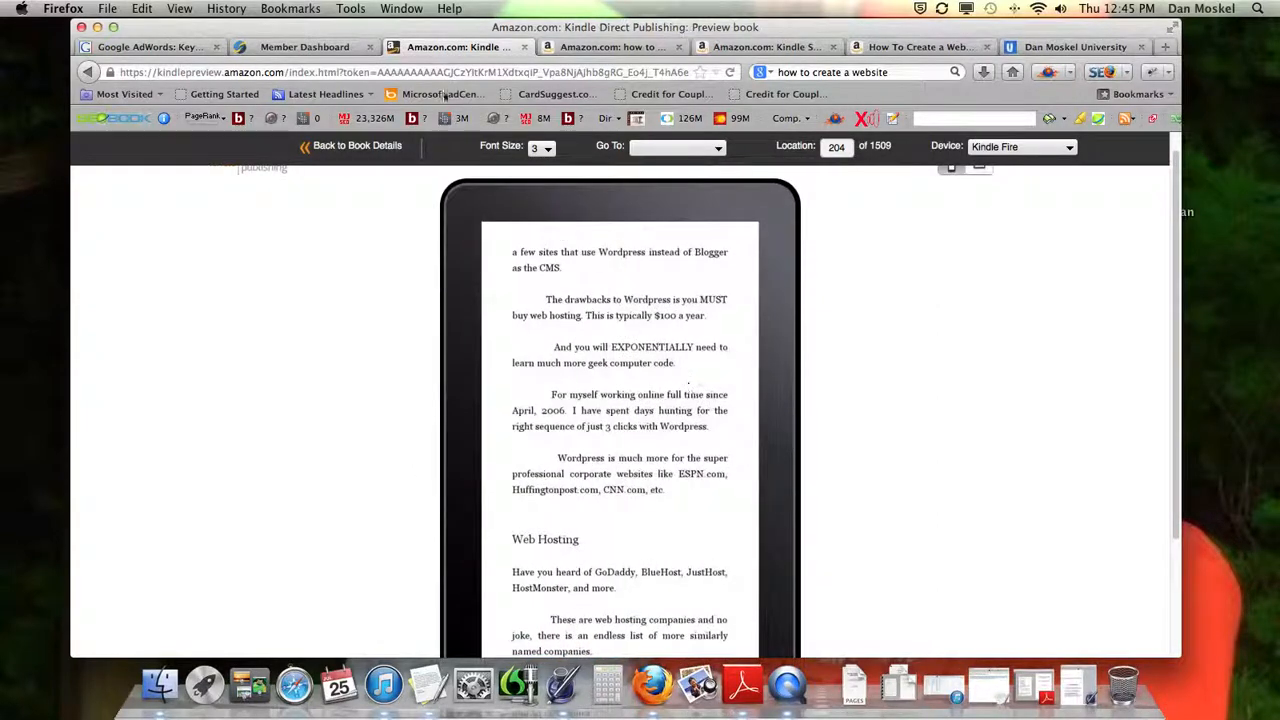
{"action": "left_click", "coordinate": [389, 150]}
Close the "how to raise kids" store results and open the Kindle listing for "How To Create a Website Easy Button"
{"action": "left_click", "coordinate": [762, 47]}
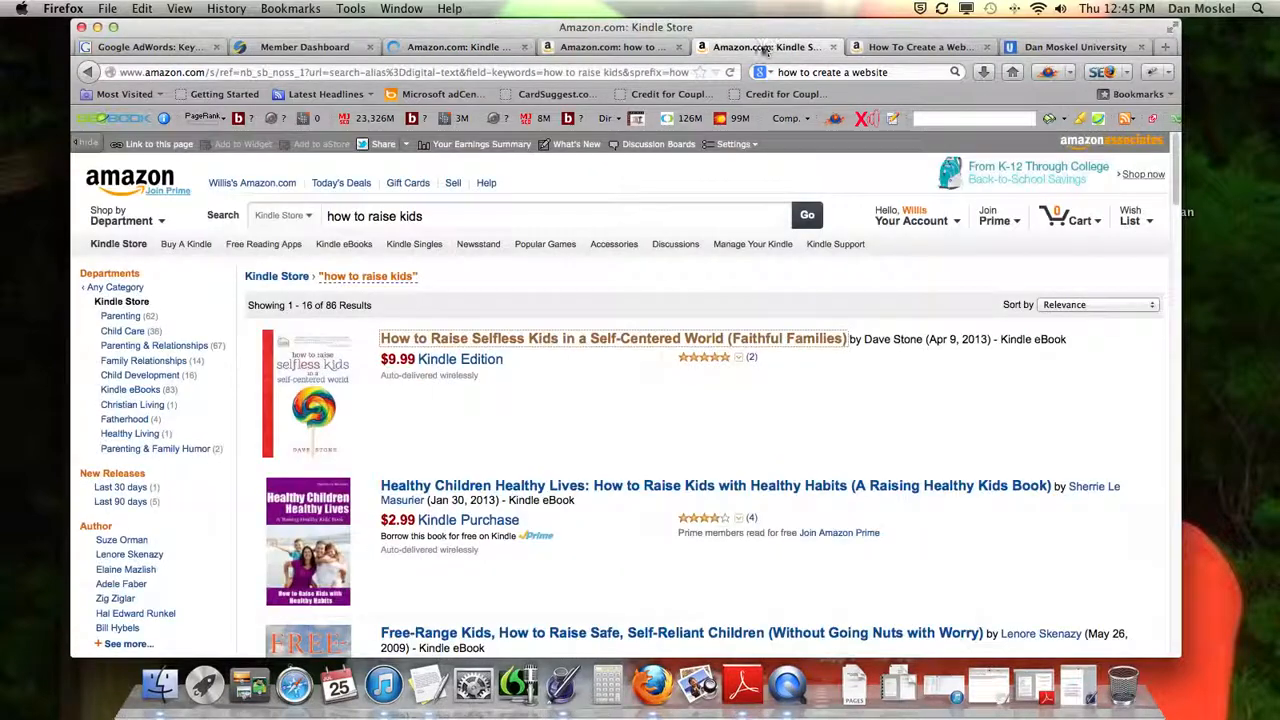
{"action": "left_click", "coordinate": [831, 47]}
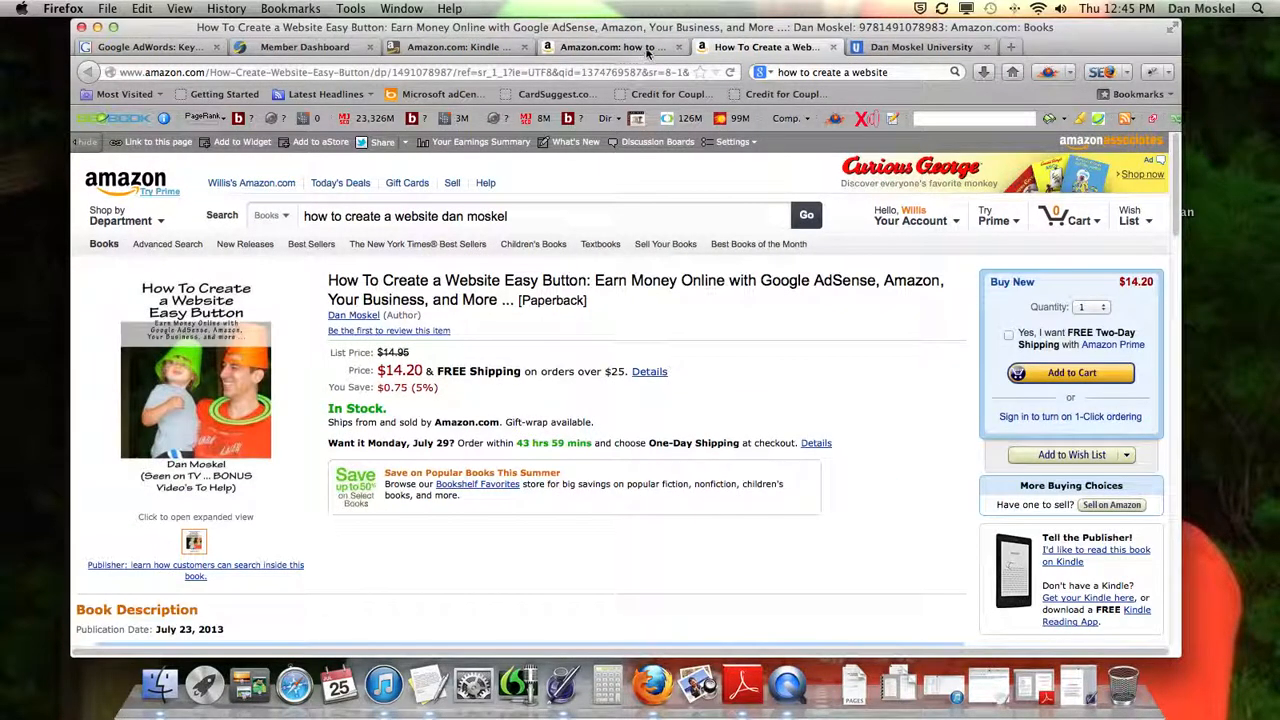
{"action": "left_click", "coordinate": [651, 47]}
{"action": "left_click", "coordinate": [540, 338]}
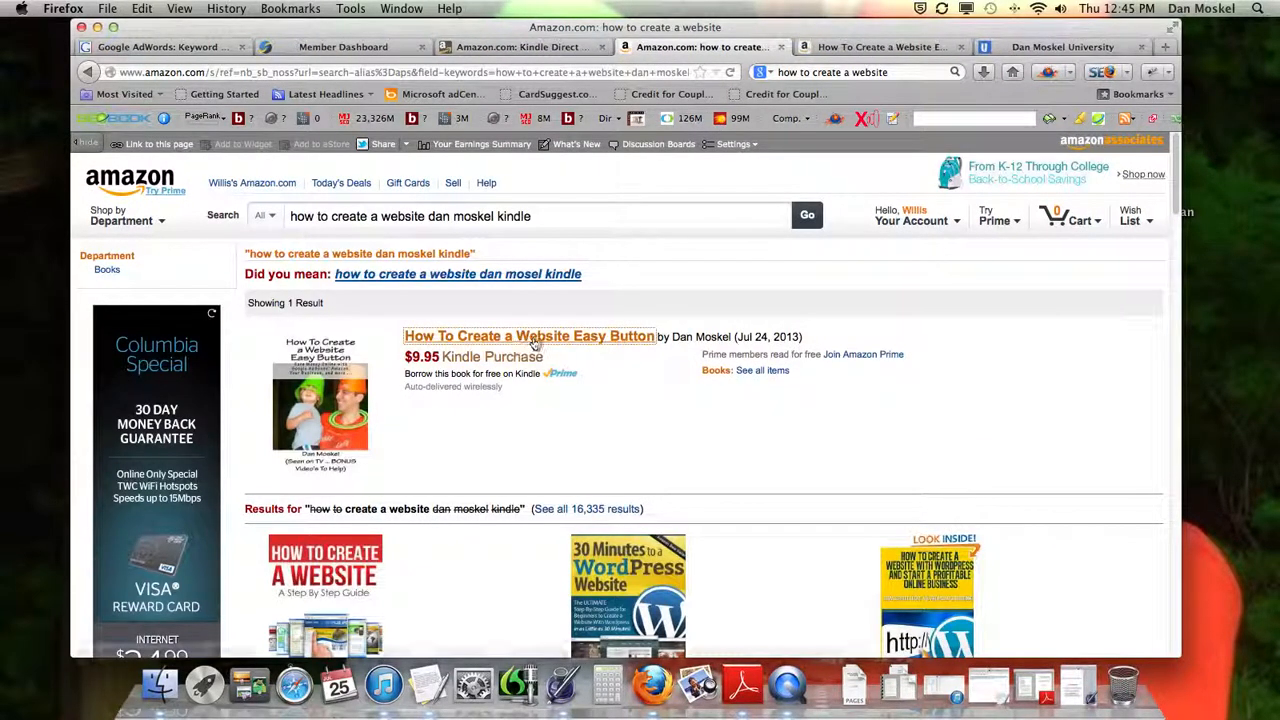
Return to the Kindle Direct Publishing book details, dismiss the "What to do next" notice, and save and continue to Rights & Pricing
{"action": "left_click", "coordinate": [519, 47]}
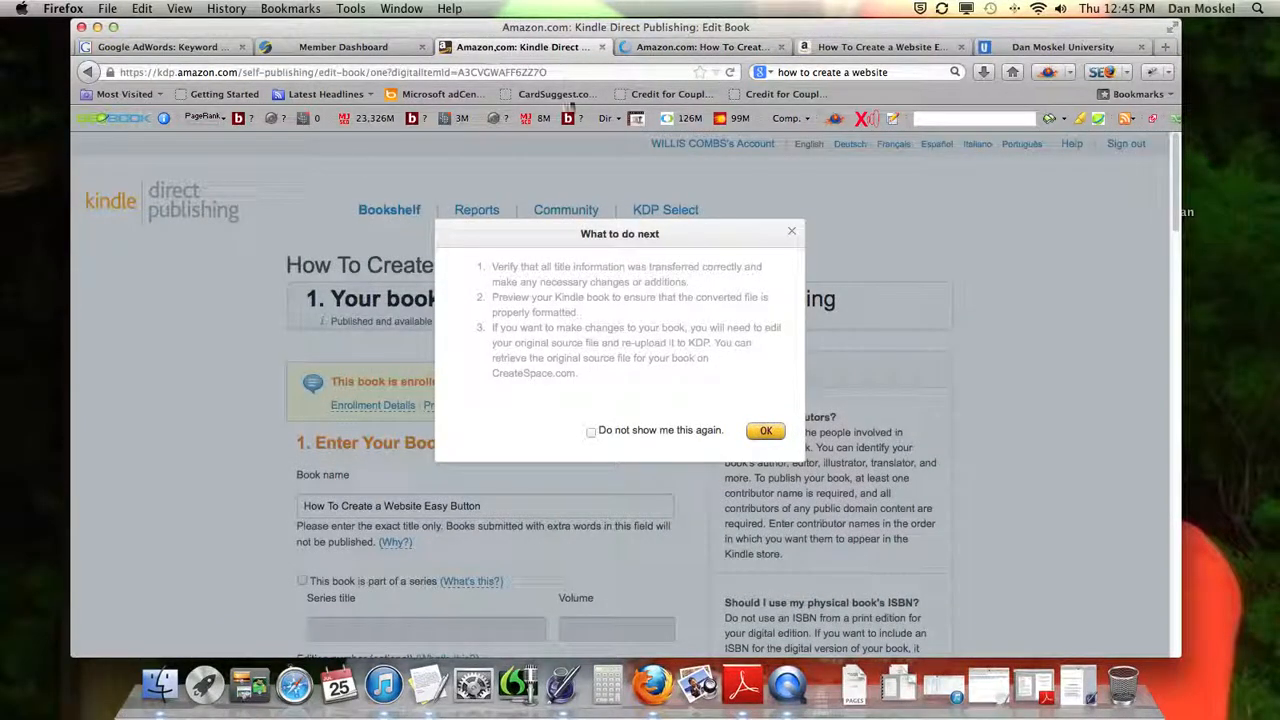
{"action": "left_click", "coordinate": [765, 430]}
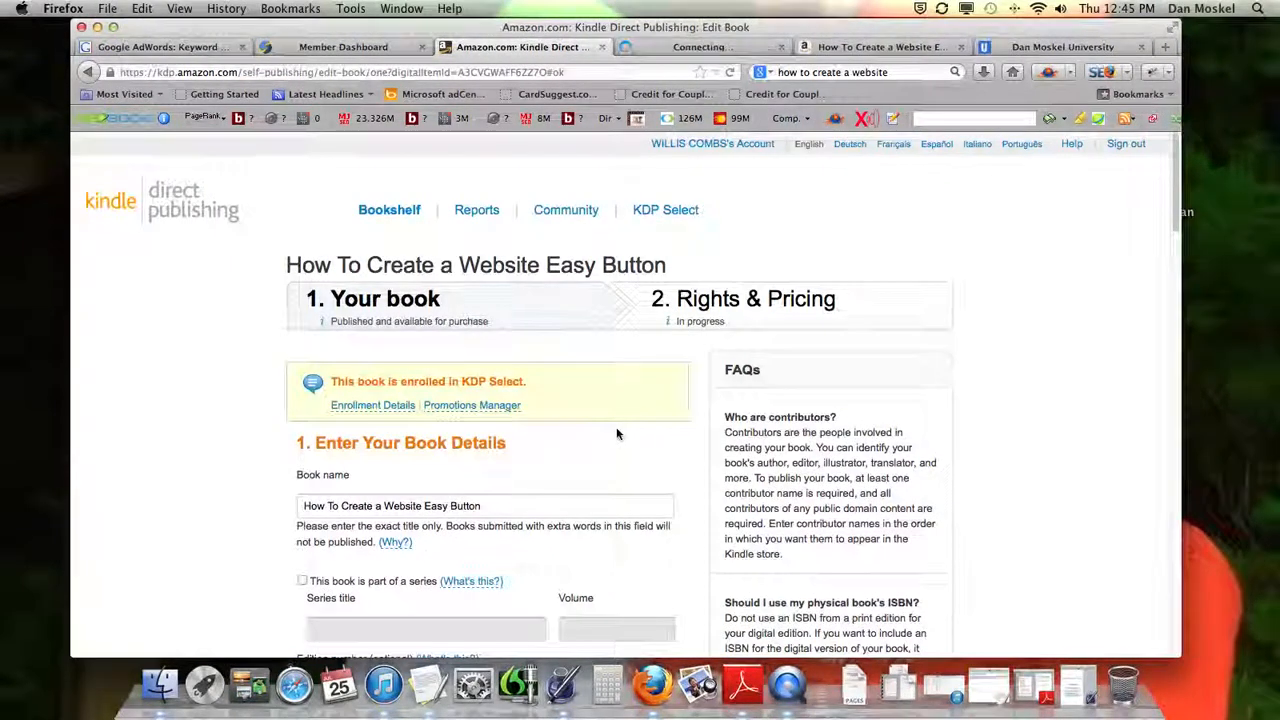
{"action": "scroll", "coordinate": [616, 427], "scroll_direction": "down", "scroll_amount": 5}
{"action": "scroll", "coordinate": [616, 427], "scroll_direction": "down", "scroll_amount": 3}
{"action": "scroll", "coordinate": [616, 427], "scroll_direction": "up", "scroll_amount": 4}
{"action": "scroll", "coordinate": [617, 427], "scroll_direction": "down", "scroll_amount": 12}
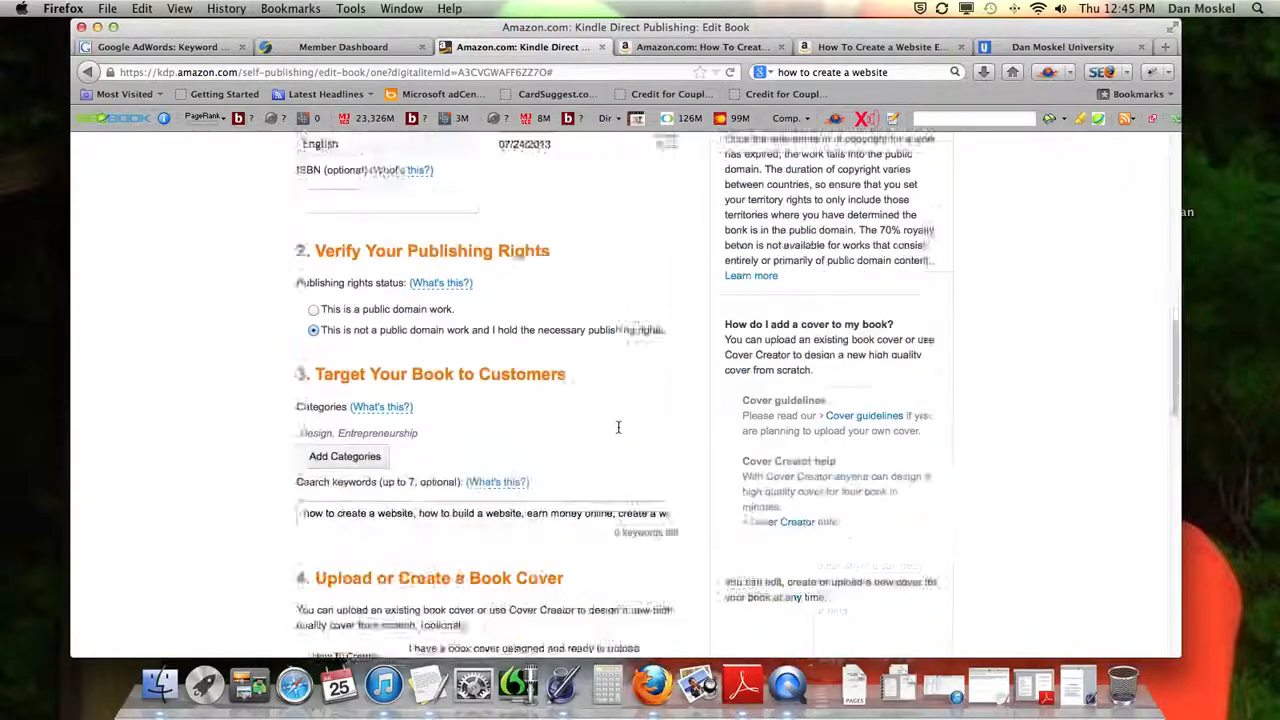
{"action": "scroll", "coordinate": [618, 427], "scroll_direction": "down", "scroll_amount": 15}
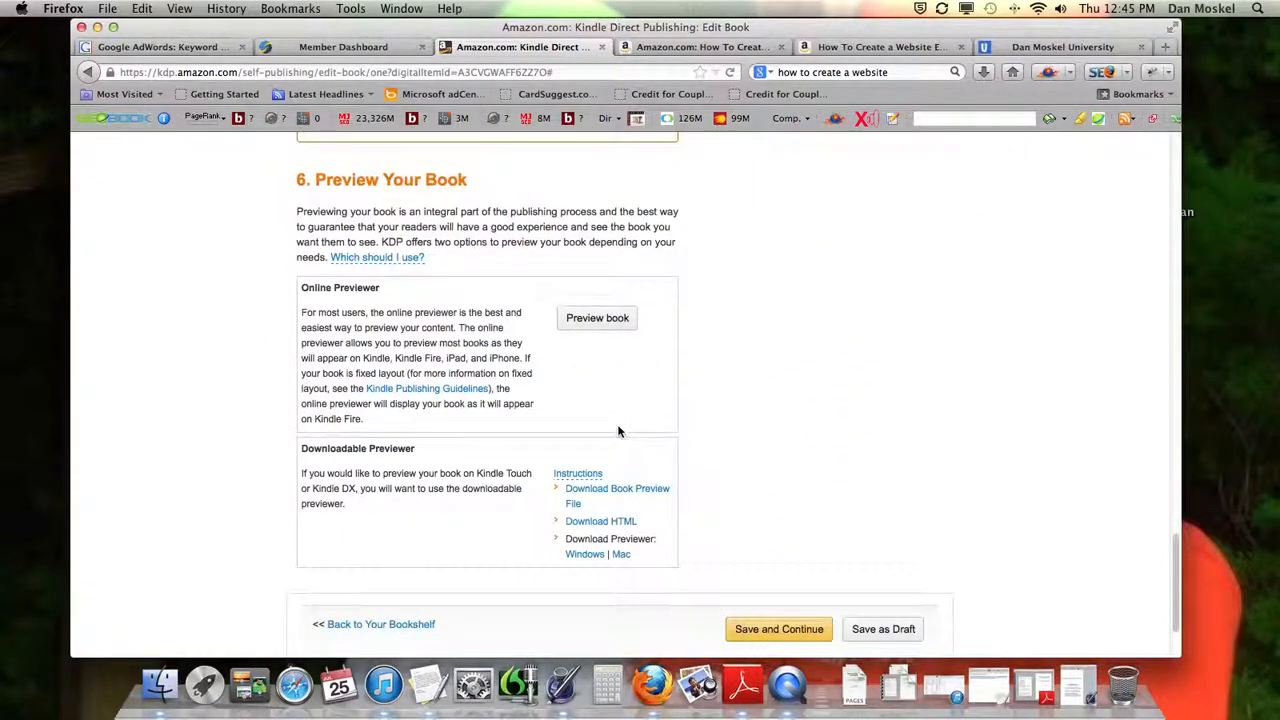
{"action": "left_click", "coordinate": [816, 510]}
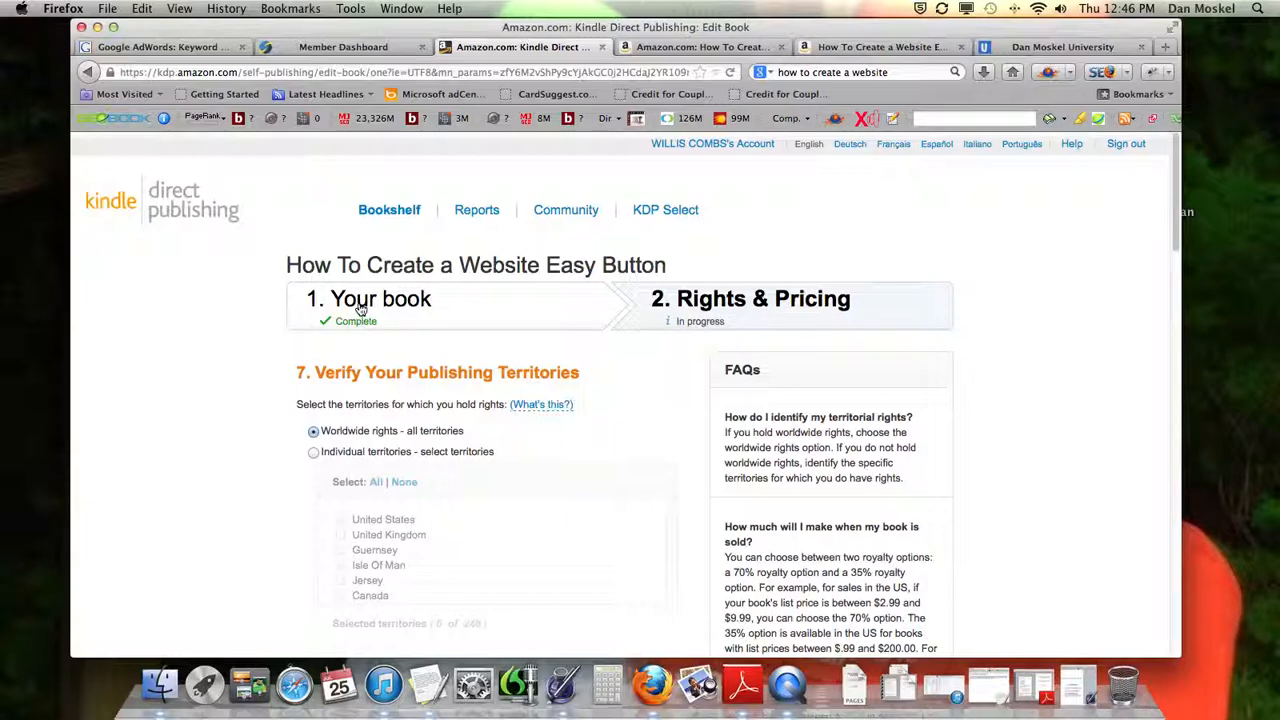
Review the publishing territories section, including the worldwide and individual territory rights options
{"action": "scroll", "coordinate": [412, 340], "scroll_direction": "down", "scroll_amount": 1}
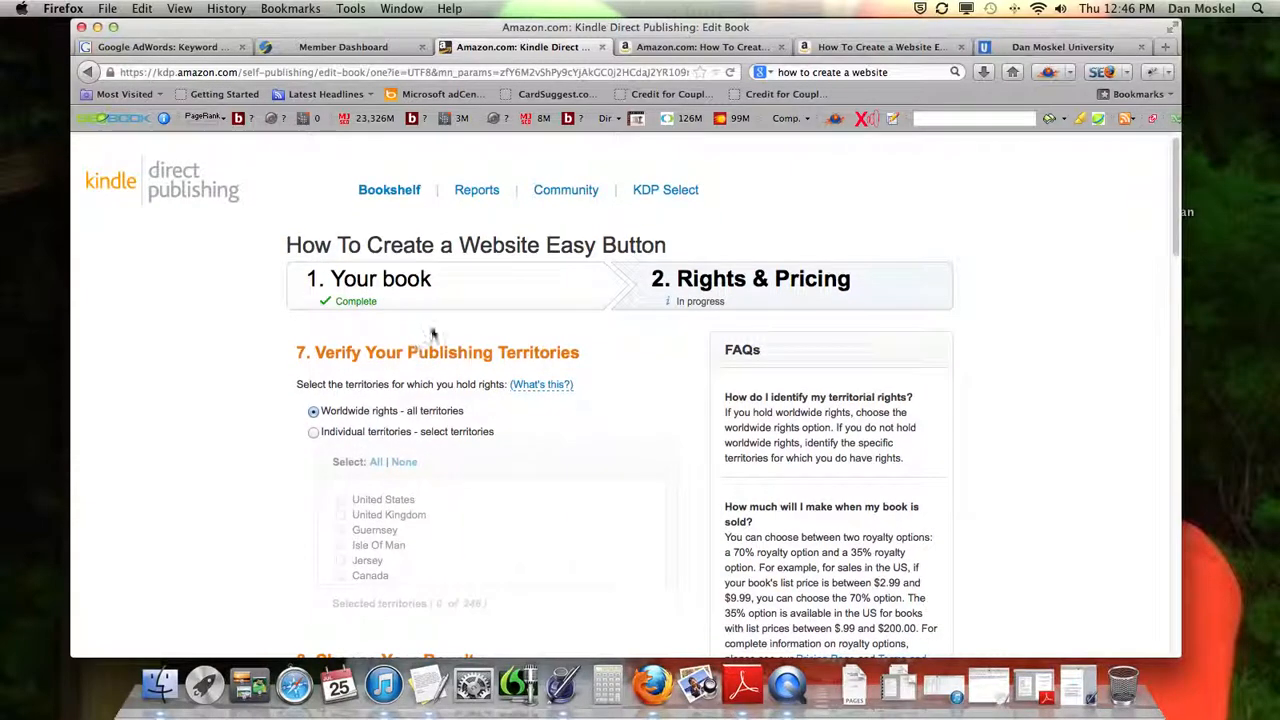
{"action": "scroll", "coordinate": [369, 307], "scroll_direction": "down", "scroll_amount": 3}
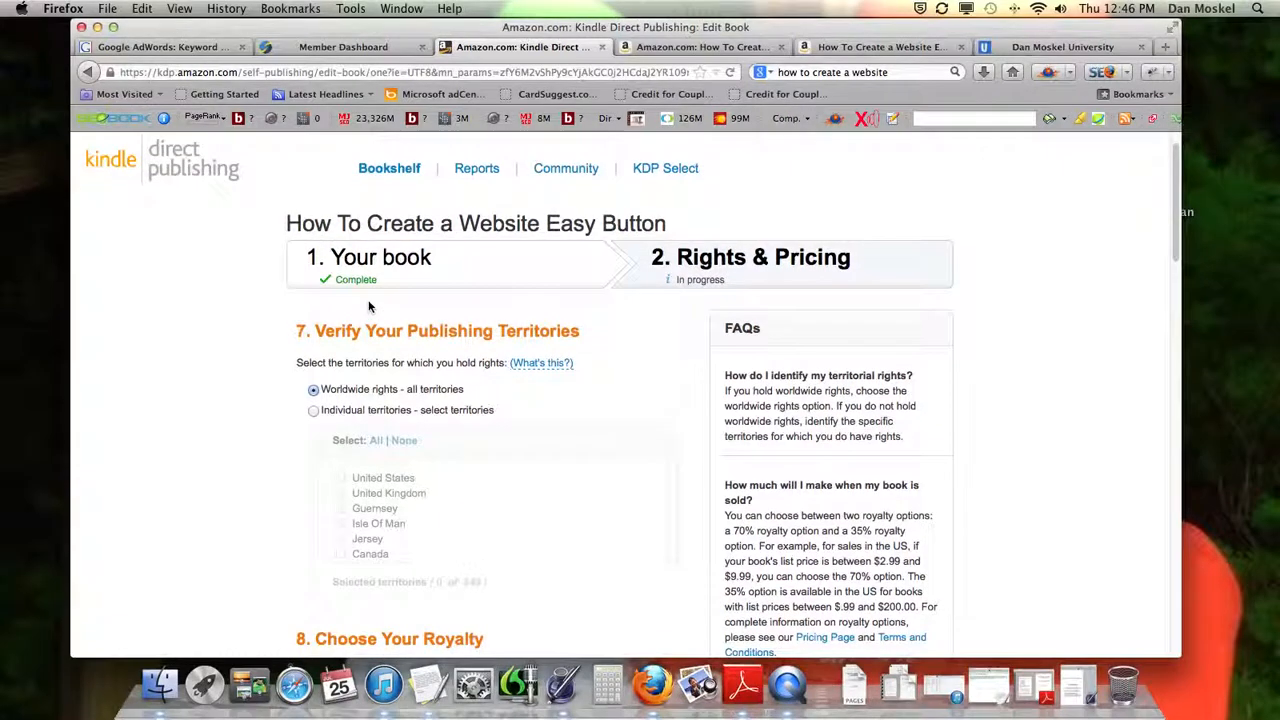
{"action": "left_click_drag", "start_coordinate": [298, 282], "coordinate": [574, 281]}
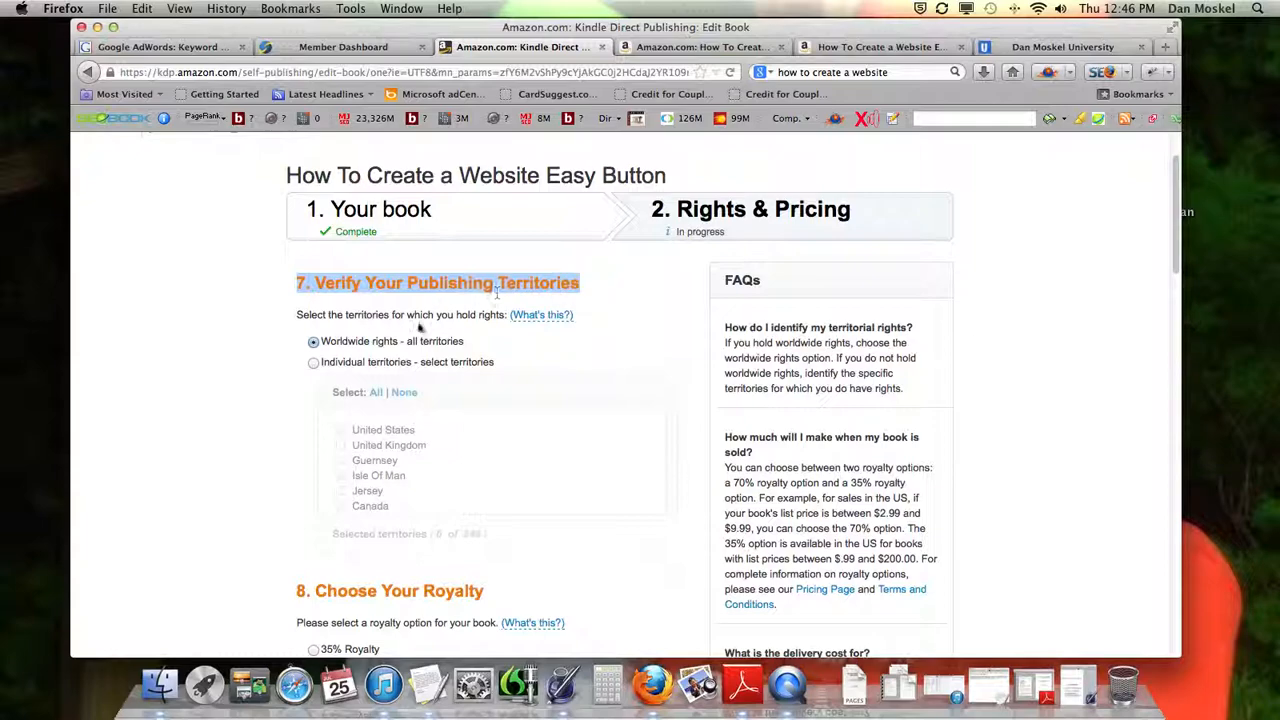
{"action": "scroll", "coordinate": [478, 314], "scroll_direction": "down", "scroll_amount": 1}
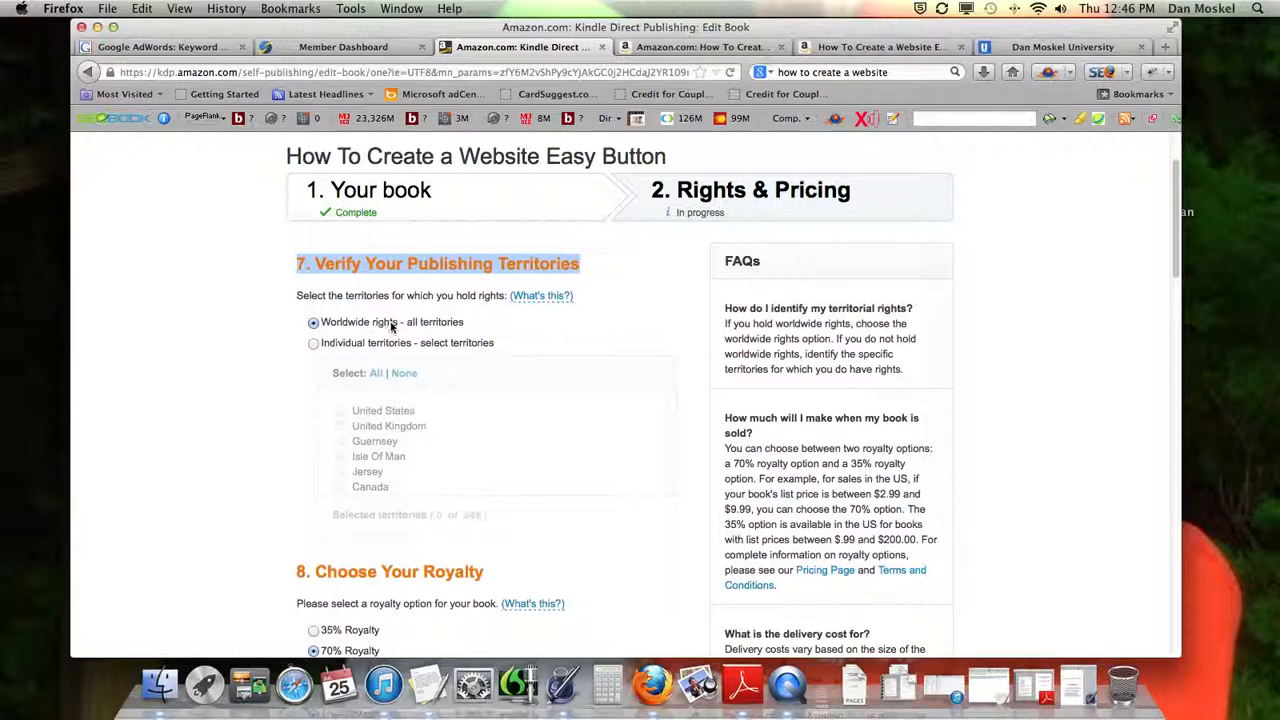
{"action": "scroll", "coordinate": [391, 326], "scroll_direction": "down", "scroll_amount": 2}
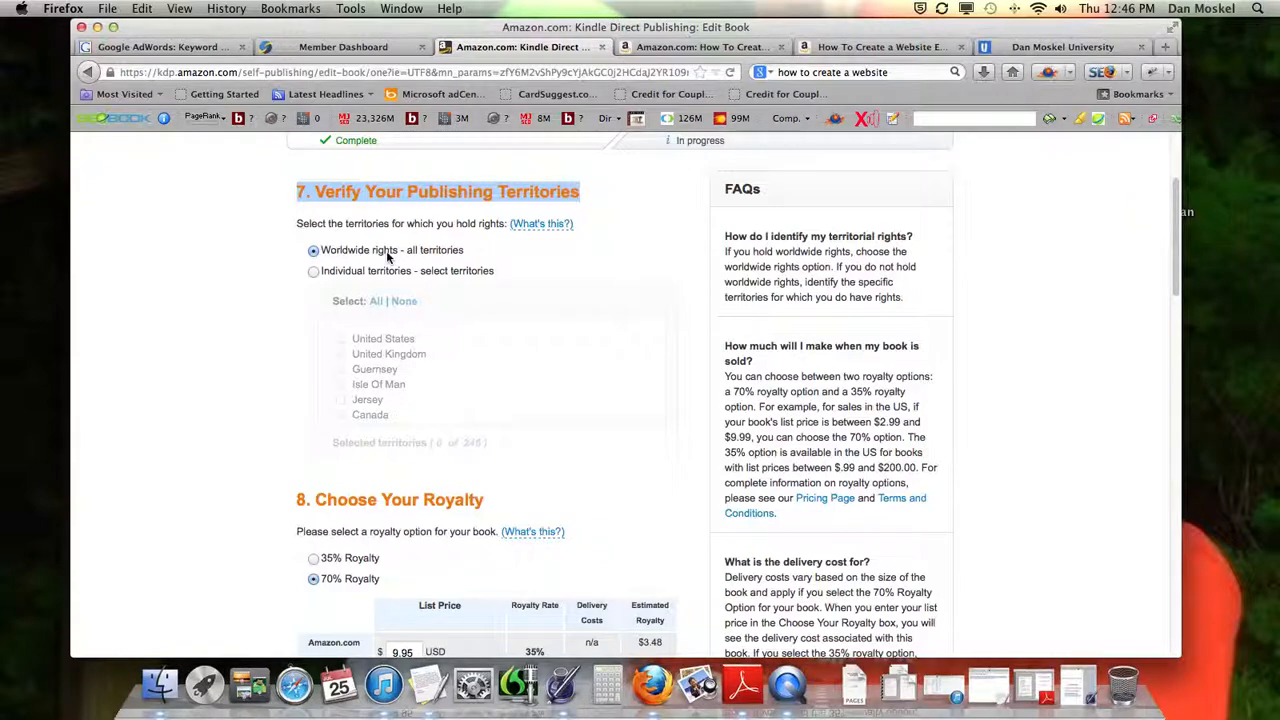
{"action": "scroll", "coordinate": [386, 250], "scroll_direction": "down", "scroll_amount": 2}
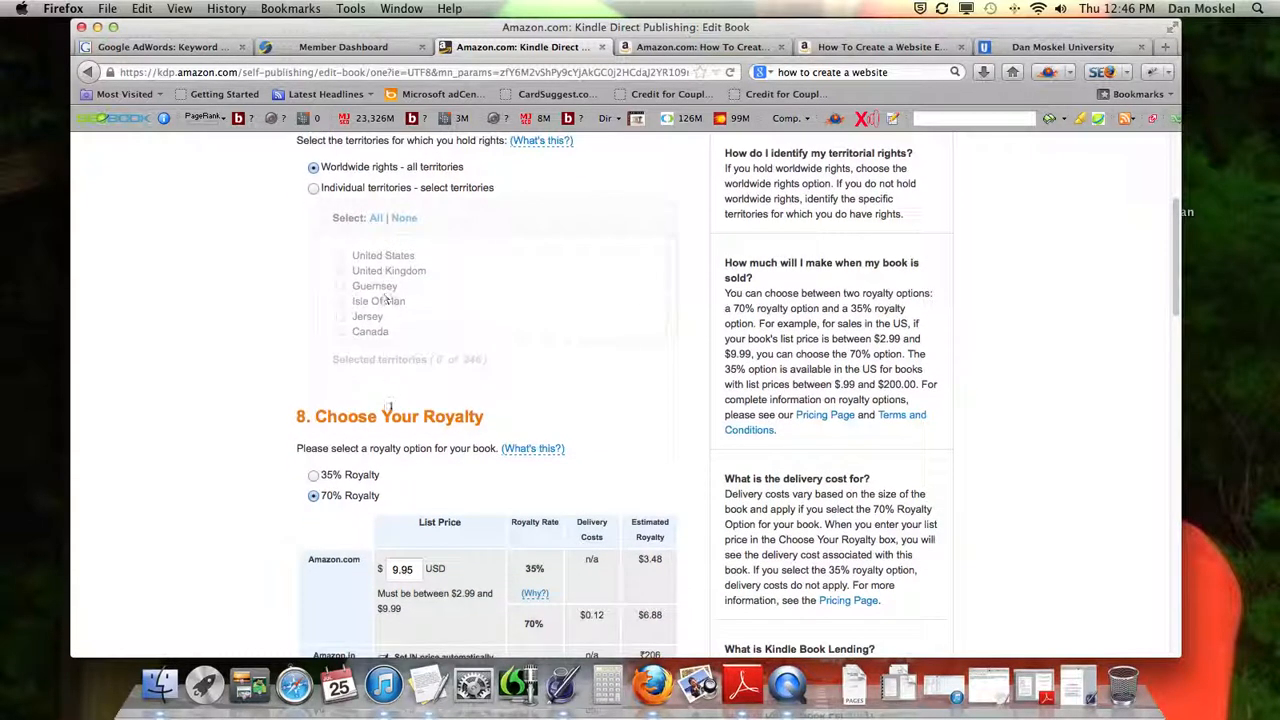
{"action": "scroll", "coordinate": [394, 412], "scroll_direction": "up", "scroll_amount": 5}
{"action": "scroll", "coordinate": [394, 416], "scroll_direction": "down", "scroll_amount": 3}
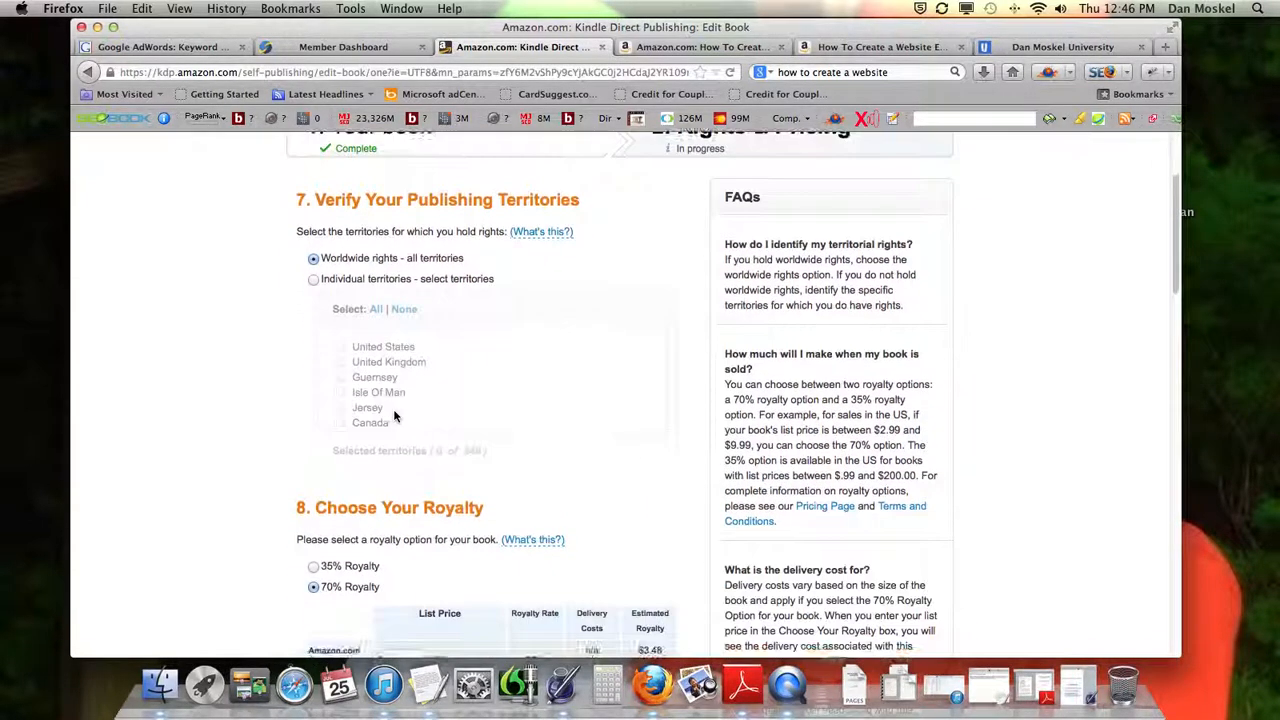
Examine the 35% and 70% royalty options and the allowed list price range for Amazon.com
{"action": "scroll", "coordinate": [394, 414], "scroll_direction": "down", "scroll_amount": 1}
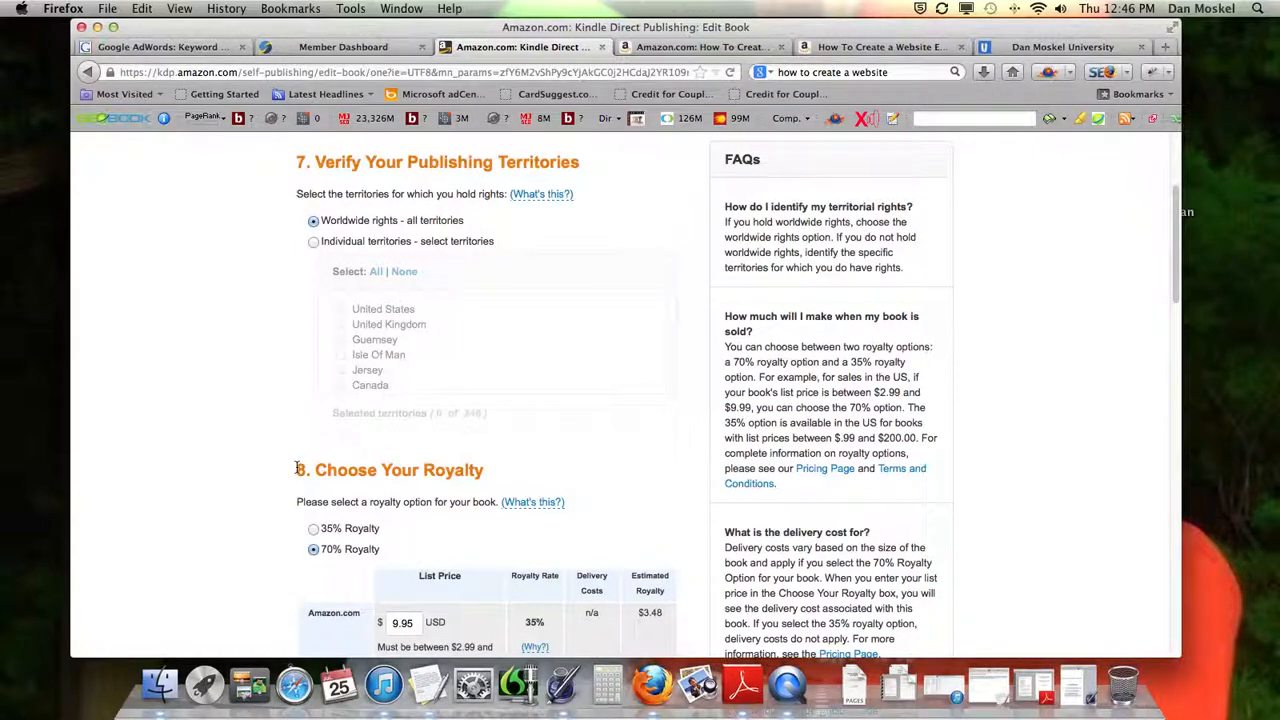
{"action": "left_click_drag", "start_coordinate": [298, 469], "coordinate": [485, 472]}
{"action": "left_click", "coordinate": [337, 469]}
{"action": "scroll", "coordinate": [452, 471], "scroll_direction": "down", "scroll_amount": 1}
{"action": "scroll", "coordinate": [447, 479], "scroll_direction": "down", "scroll_amount": 1}
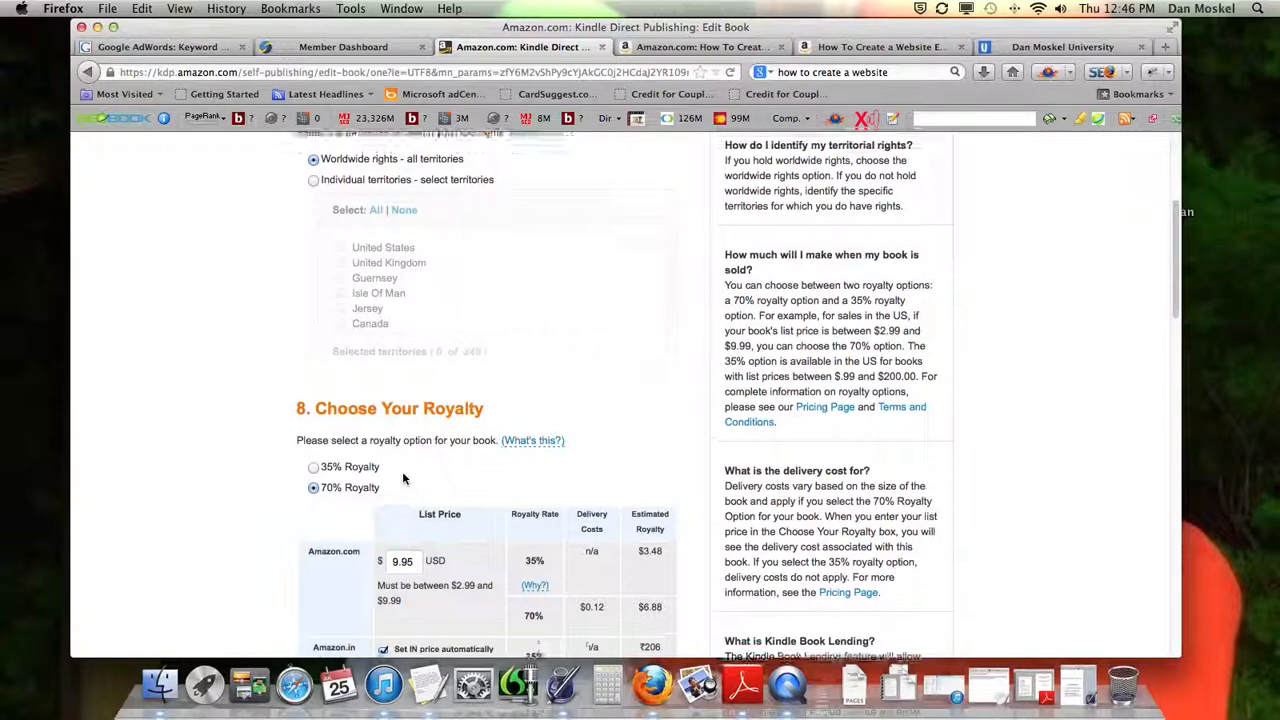
{"action": "scroll", "coordinate": [402, 472], "scroll_direction": "down", "scroll_amount": 2}
{"action": "scroll", "coordinate": [402, 472], "scroll_direction": "down", "scroll_amount": 1}
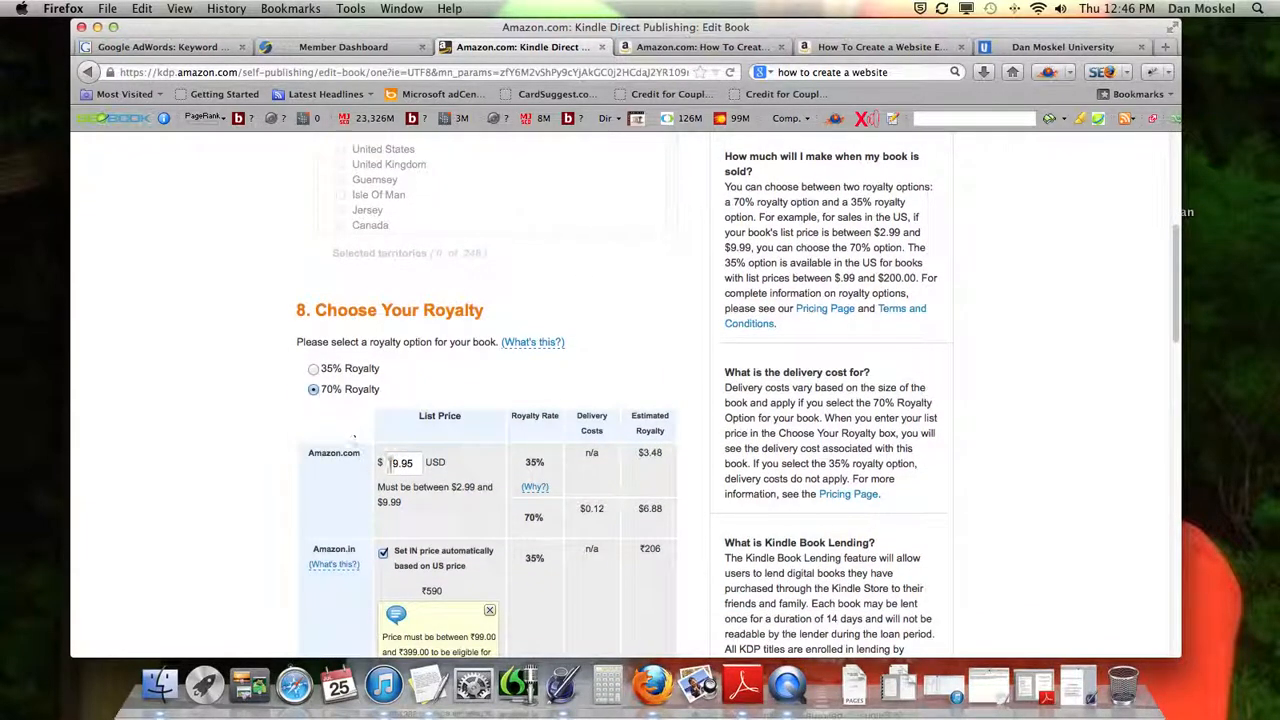
{"action": "left_click_drag", "start_coordinate": [379, 487], "coordinate": [448, 503]}
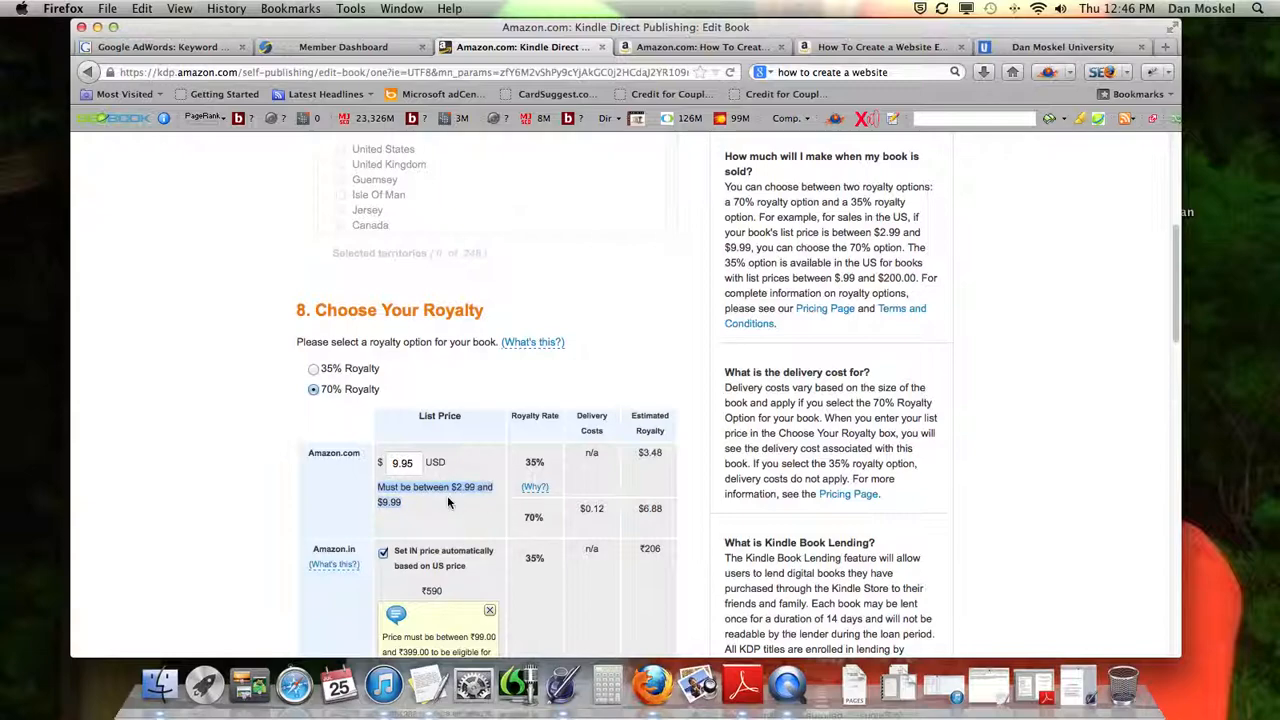
{"action": "left_click", "coordinate": [591, 390]}
{"action": "scroll", "coordinate": [555, 389], "scroll_direction": "down", "scroll_amount": 2}
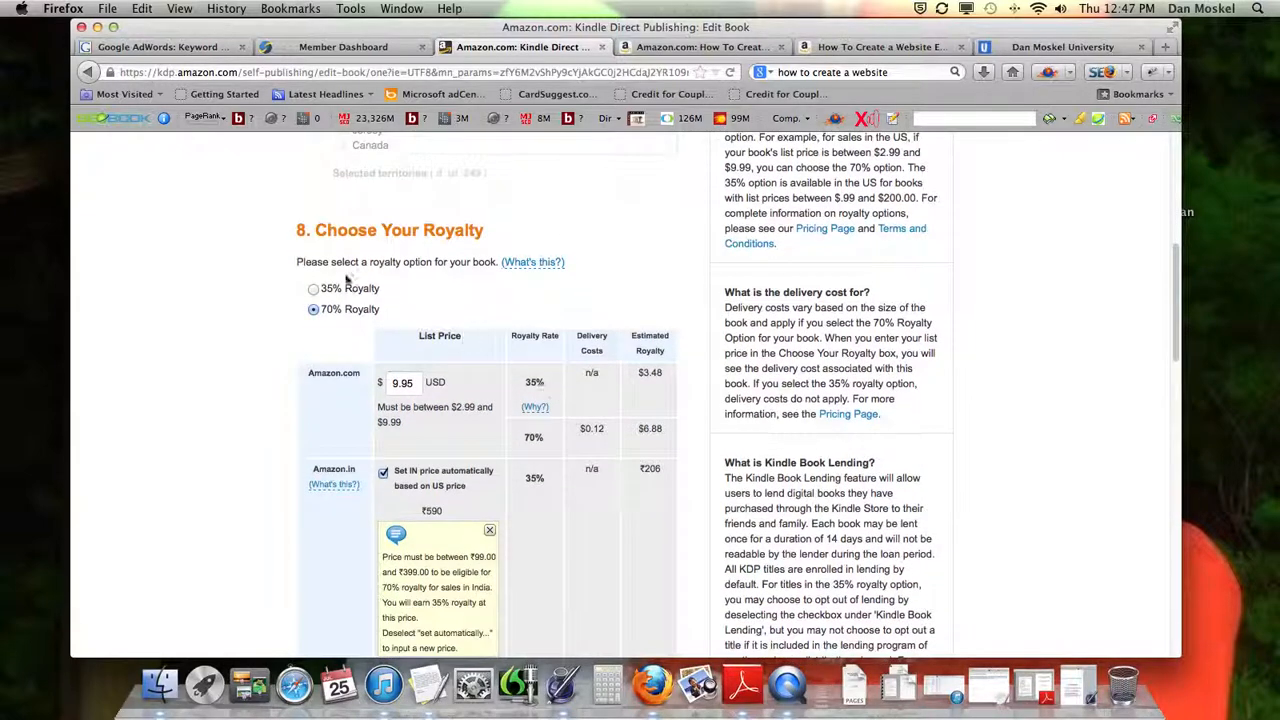
Review the automatic list prices, royalty rates and delivery costs for the international Amazon marketplaces
{"action": "scroll", "coordinate": [350, 300], "scroll_direction": "down", "scroll_amount": 2}
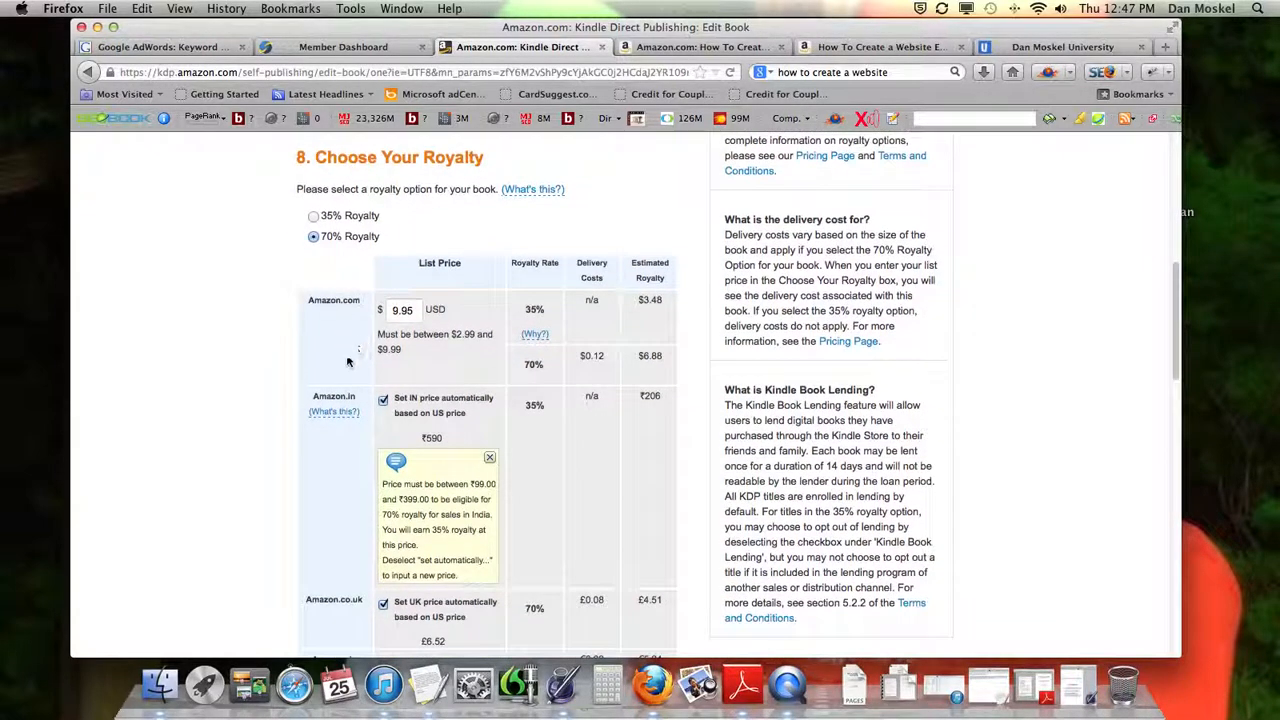
{"action": "scroll", "coordinate": [364, 398], "scroll_direction": "down", "scroll_amount": 3}
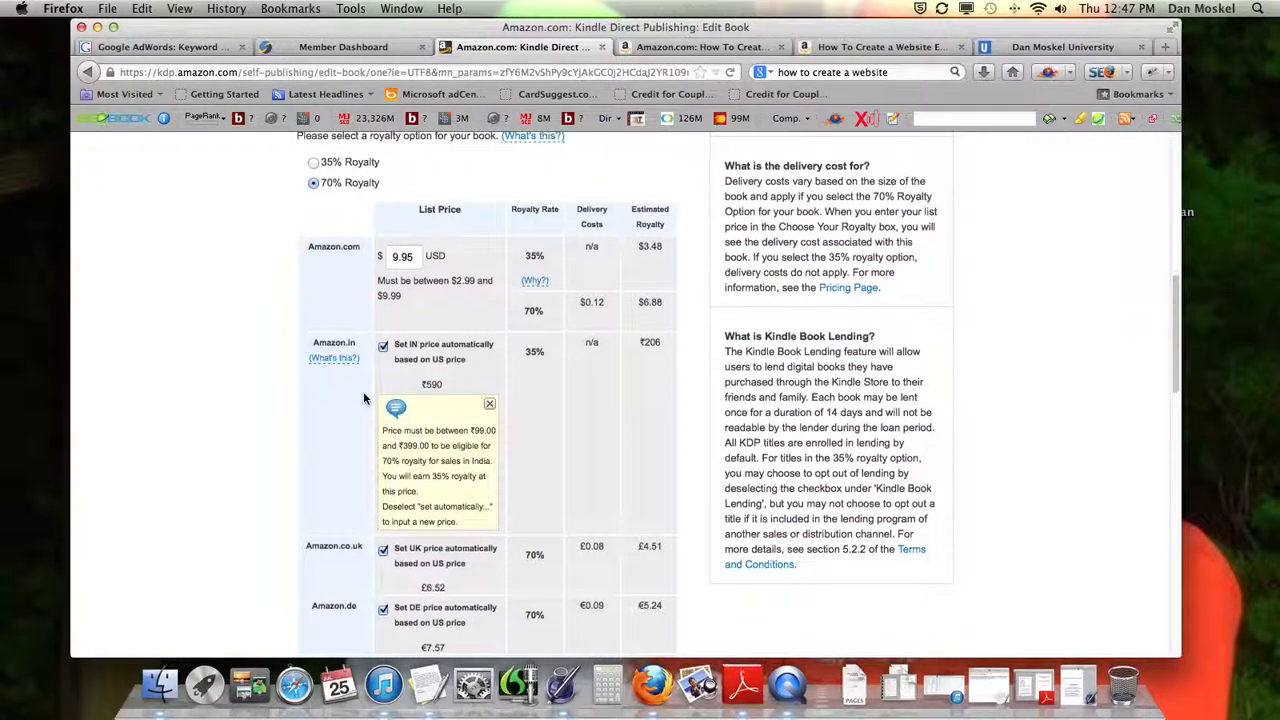
{"action": "scroll", "coordinate": [356, 387], "scroll_direction": "down", "scroll_amount": 2}
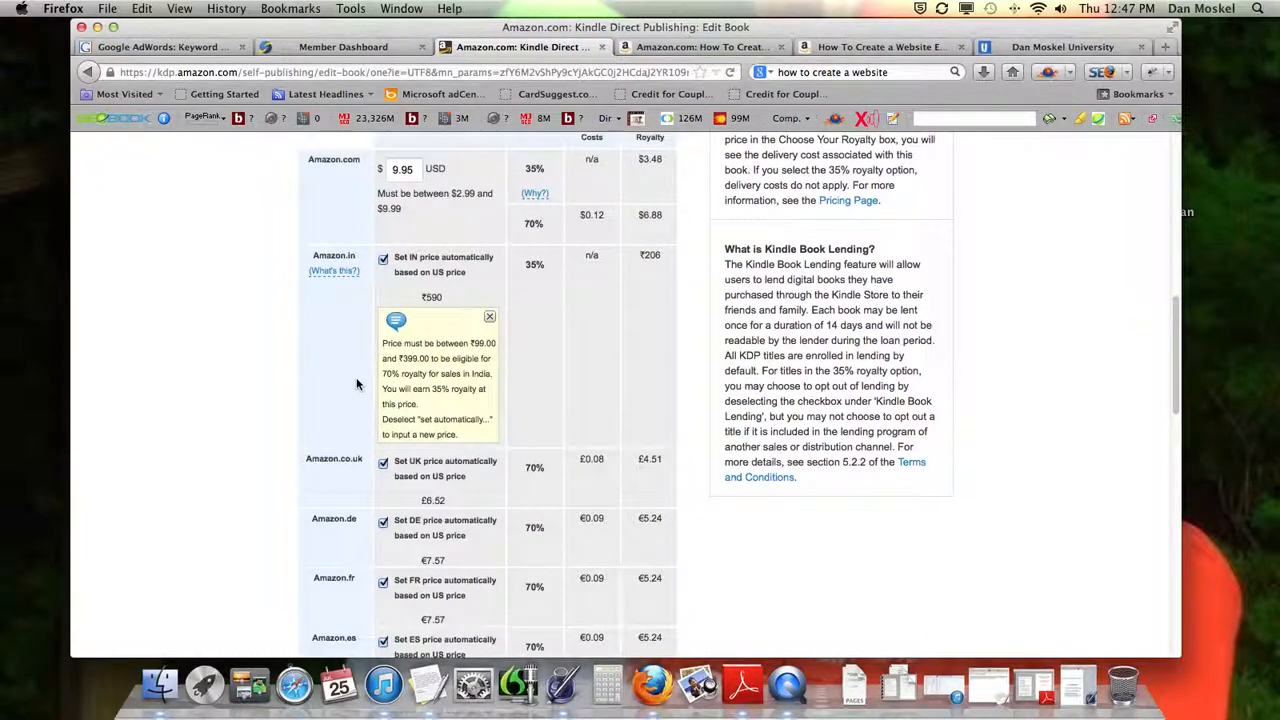
{"action": "scroll", "coordinate": [356, 377], "scroll_direction": "down", "scroll_amount": 1}
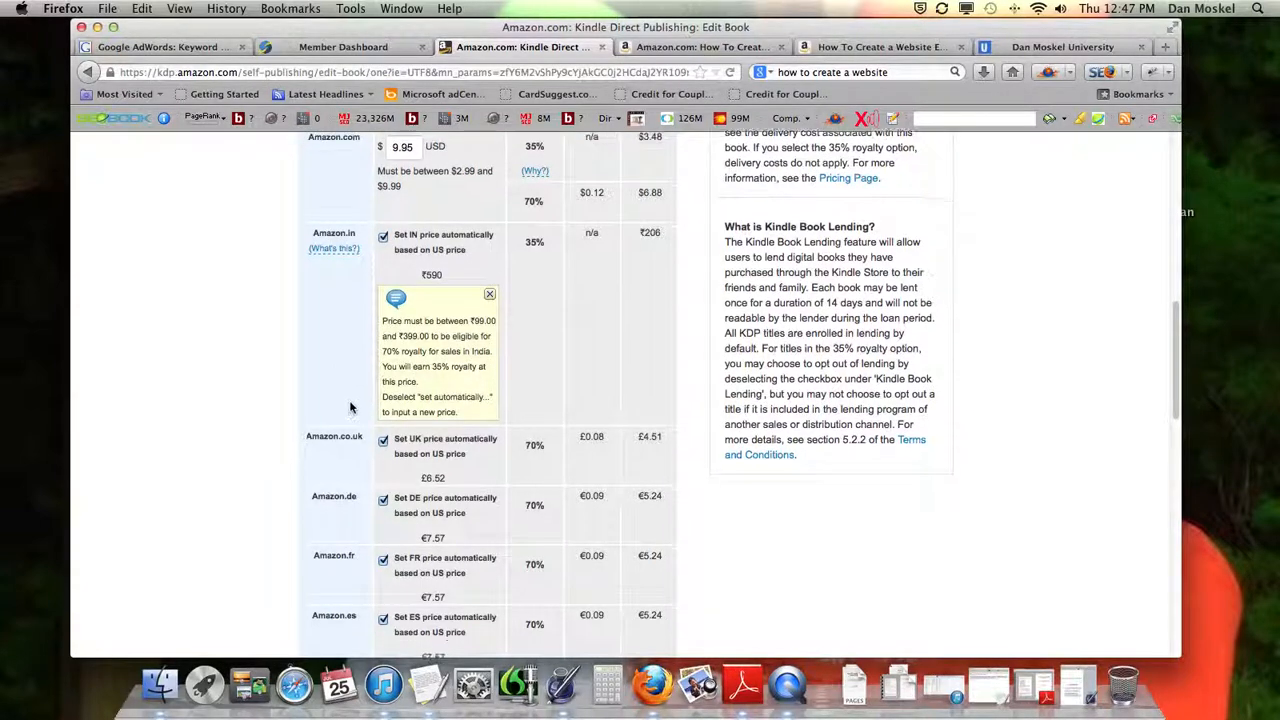
{"action": "scroll", "coordinate": [350, 402], "scroll_direction": "down", "scroll_amount": 2}
{"action": "scroll", "coordinate": [349, 397], "scroll_direction": "down", "scroll_amount": 5}
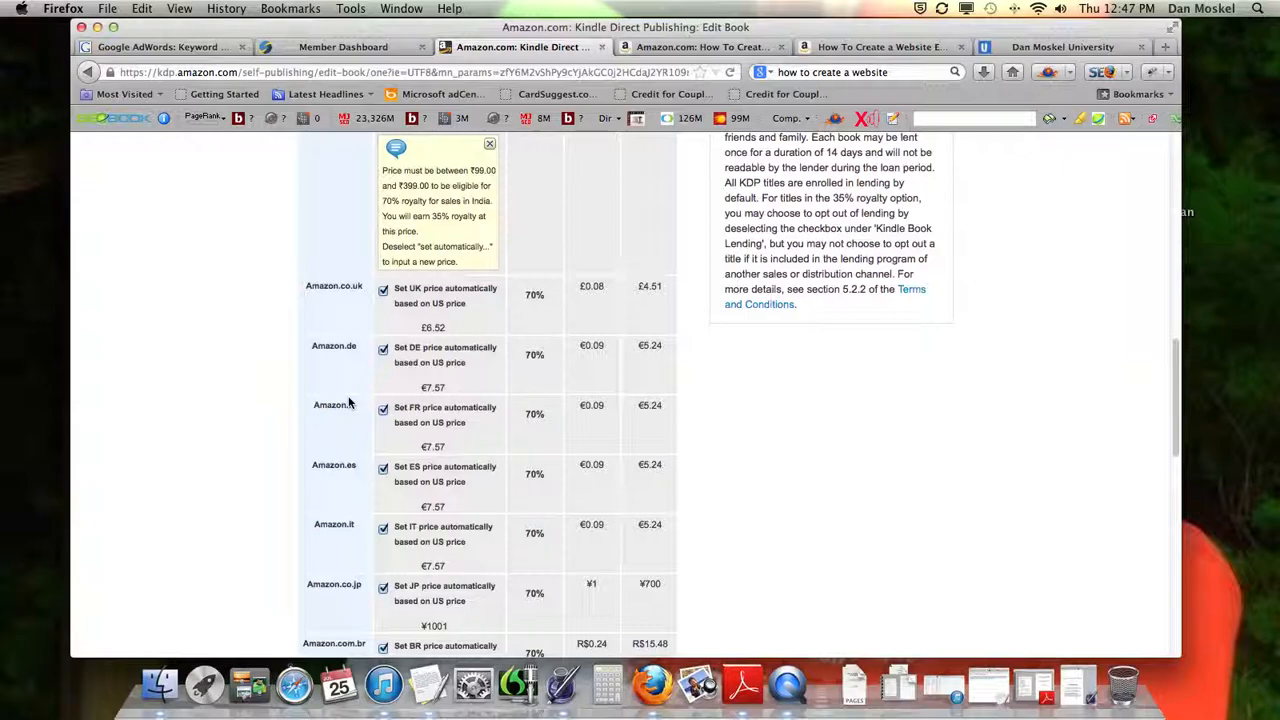
{"action": "scroll", "coordinate": [322, 358], "scroll_direction": "down", "scroll_amount": 6}
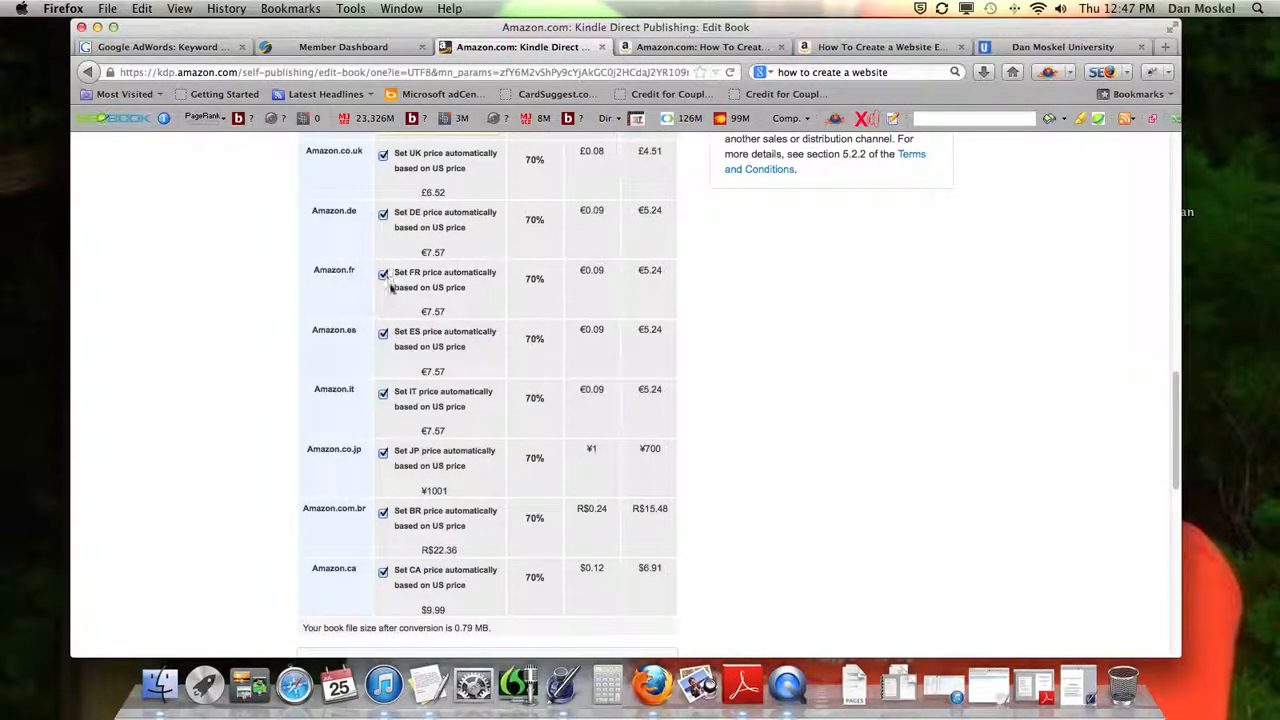
Turn off automatic pricing based on the US price for Amazon.de
{"action": "scroll", "coordinate": [390, 285], "scroll_direction": "up", "scroll_amount": 5}
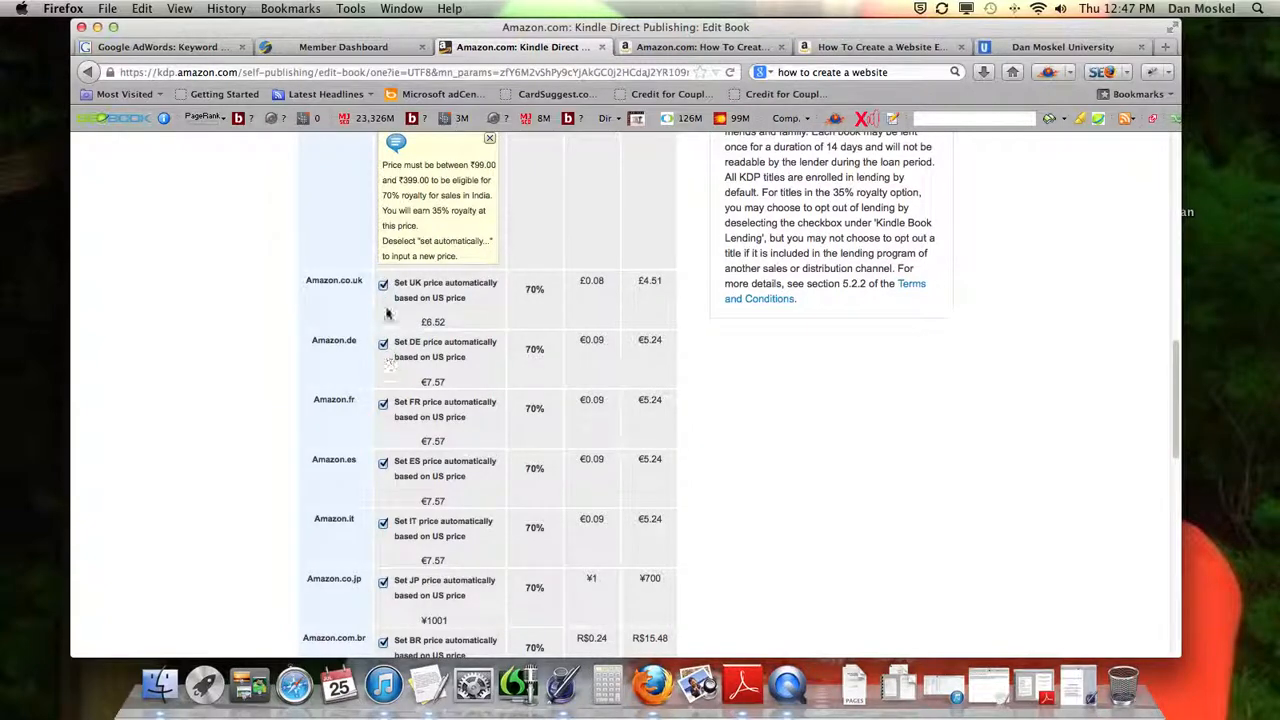
{"action": "left_click_drag", "start_coordinate": [393, 345], "coordinate": [468, 359]}
{"action": "left_click", "coordinate": [459, 364]}
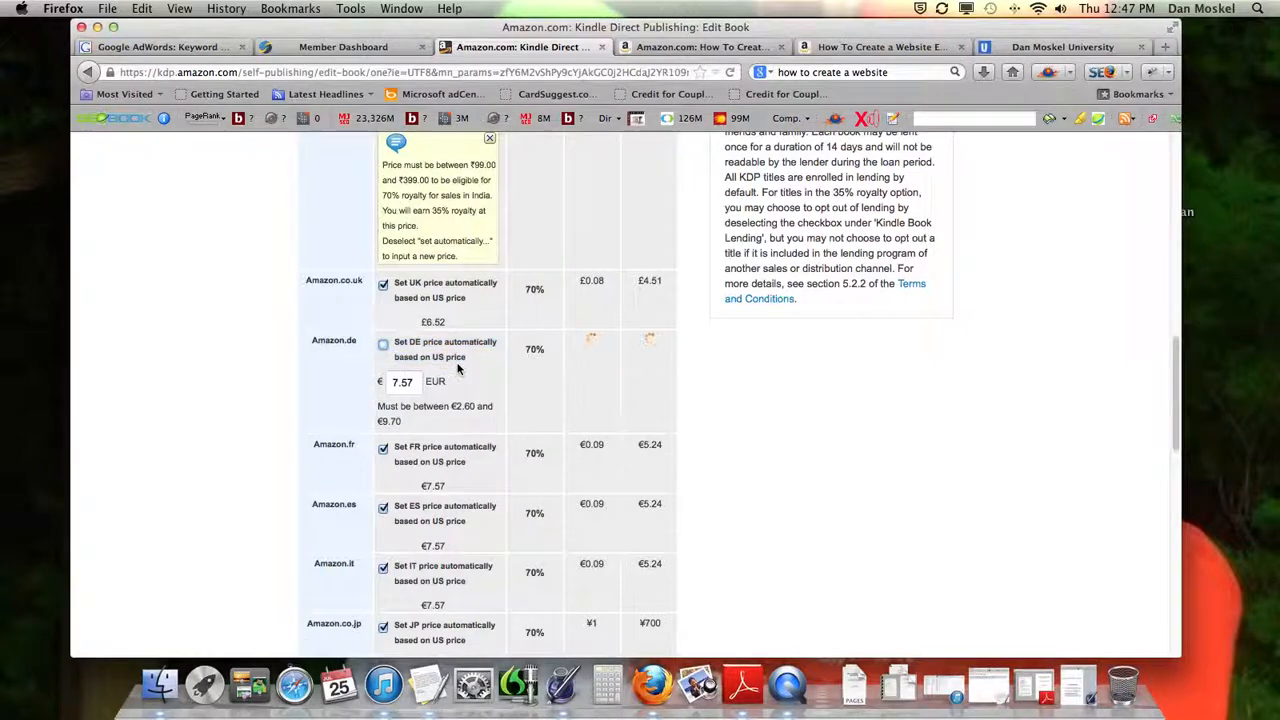
Turn automatic pricing based on the US price back on for Amazon.de
{"action": "scroll", "coordinate": [459, 369], "scroll_direction": "down", "scroll_amount": 1}
{"action": "left_click", "coordinate": [383, 316]}
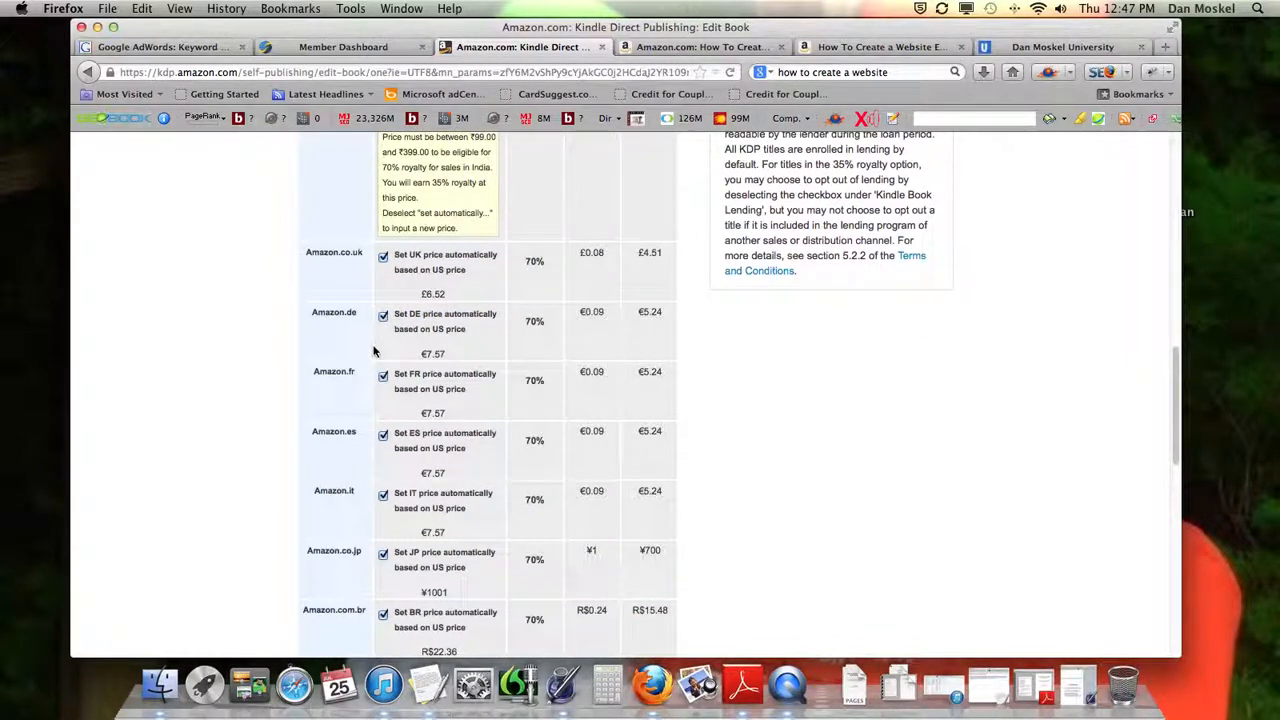
Read the details of the Kindle Book Lending enrollment for this book and close the explanation
{"action": "scroll", "coordinate": [373, 350], "scroll_direction": "down", "scroll_amount": 10}
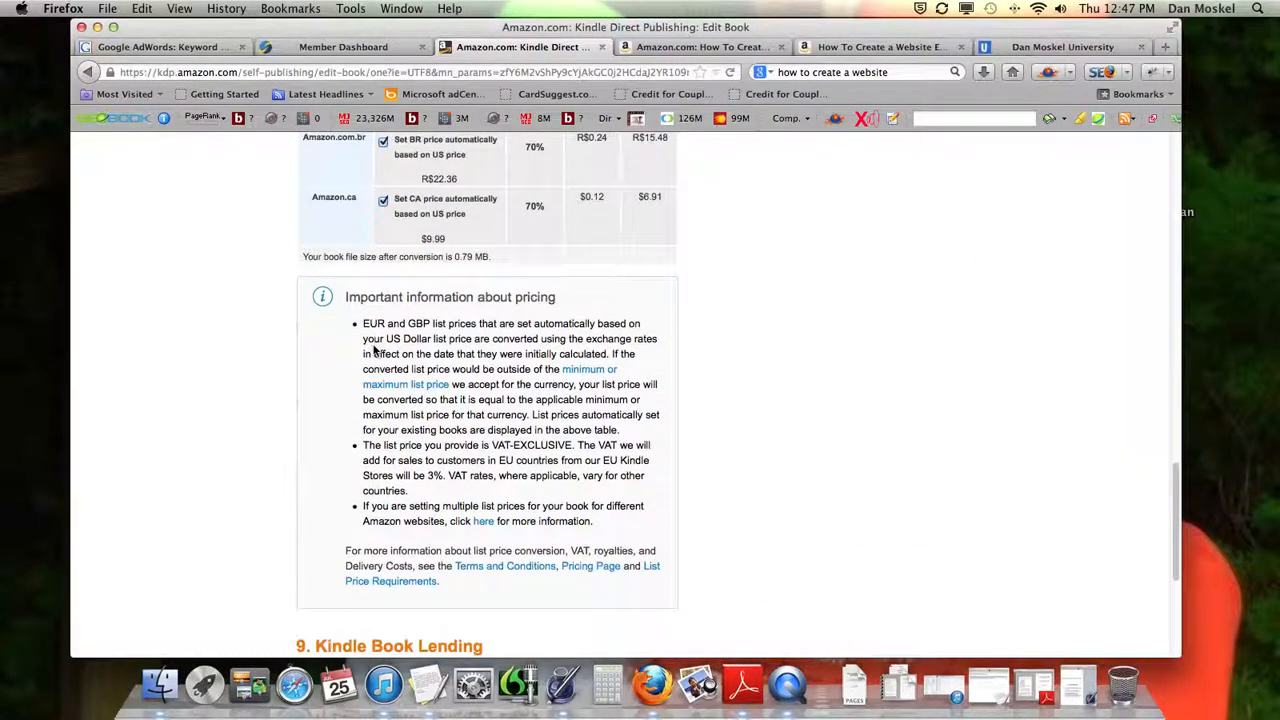
{"action": "scroll", "coordinate": [495, 365], "scroll_direction": "down", "scroll_amount": 4}
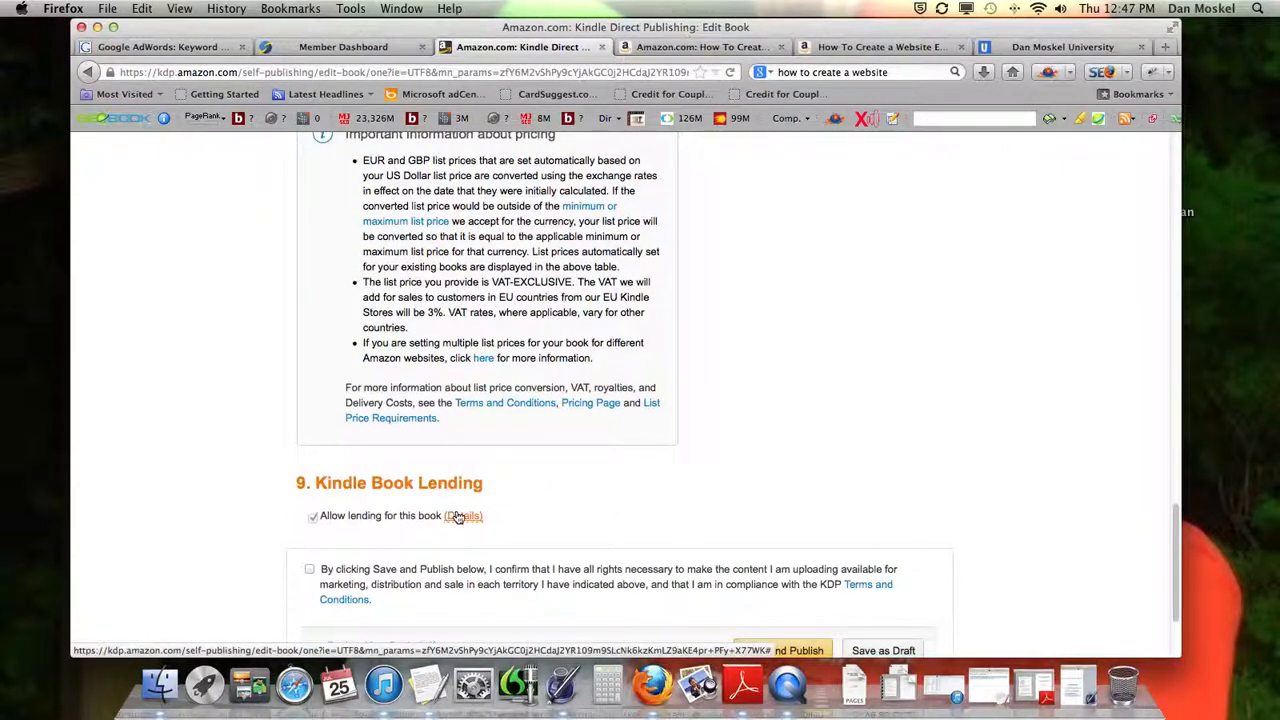
{"action": "left_click", "coordinate": [460, 516]}
{"action": "scroll", "coordinate": [511, 499], "scroll_direction": "down", "scroll_amount": 2}
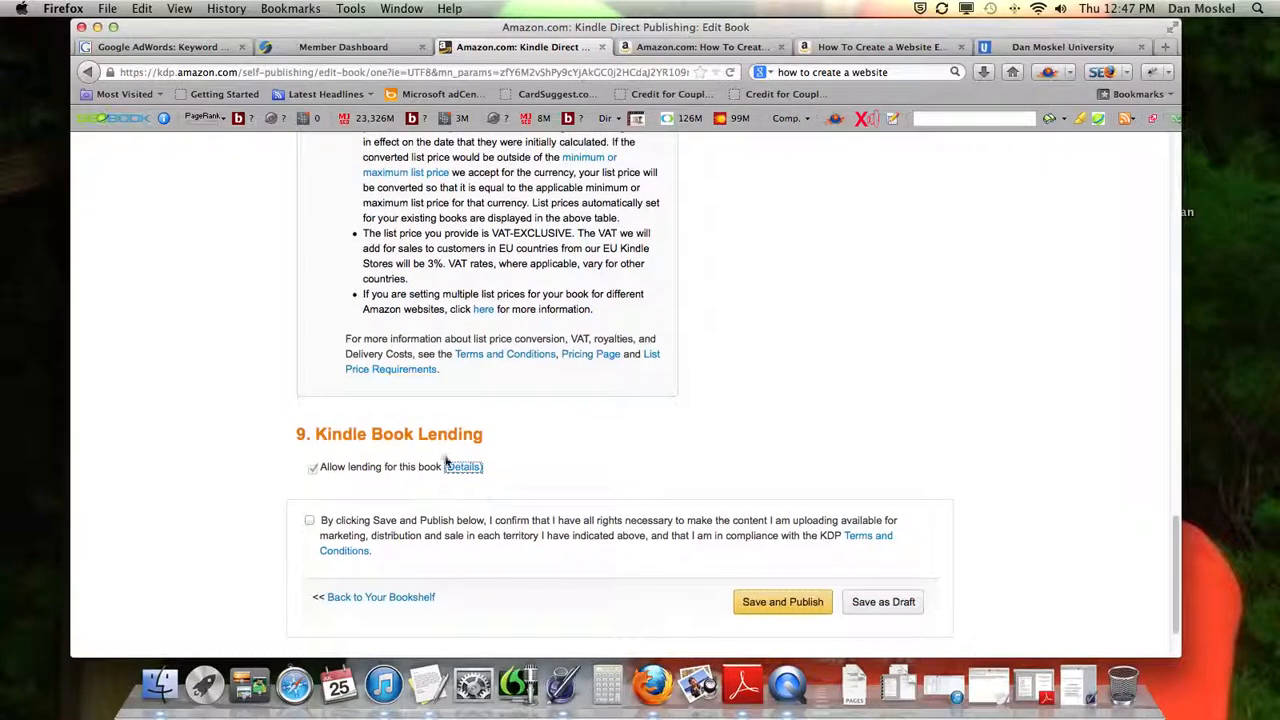
{"action": "mouse_move", "coordinate": [468, 471]}
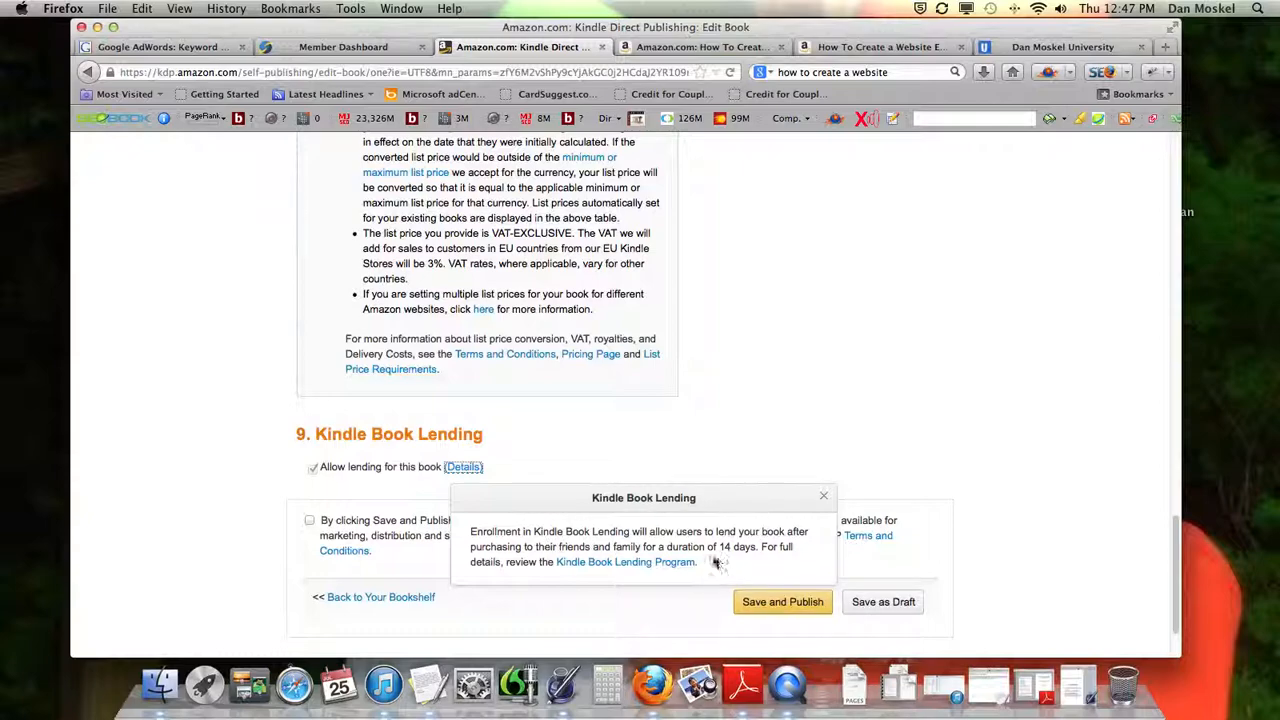
{"action": "left_click", "coordinate": [822, 497]}
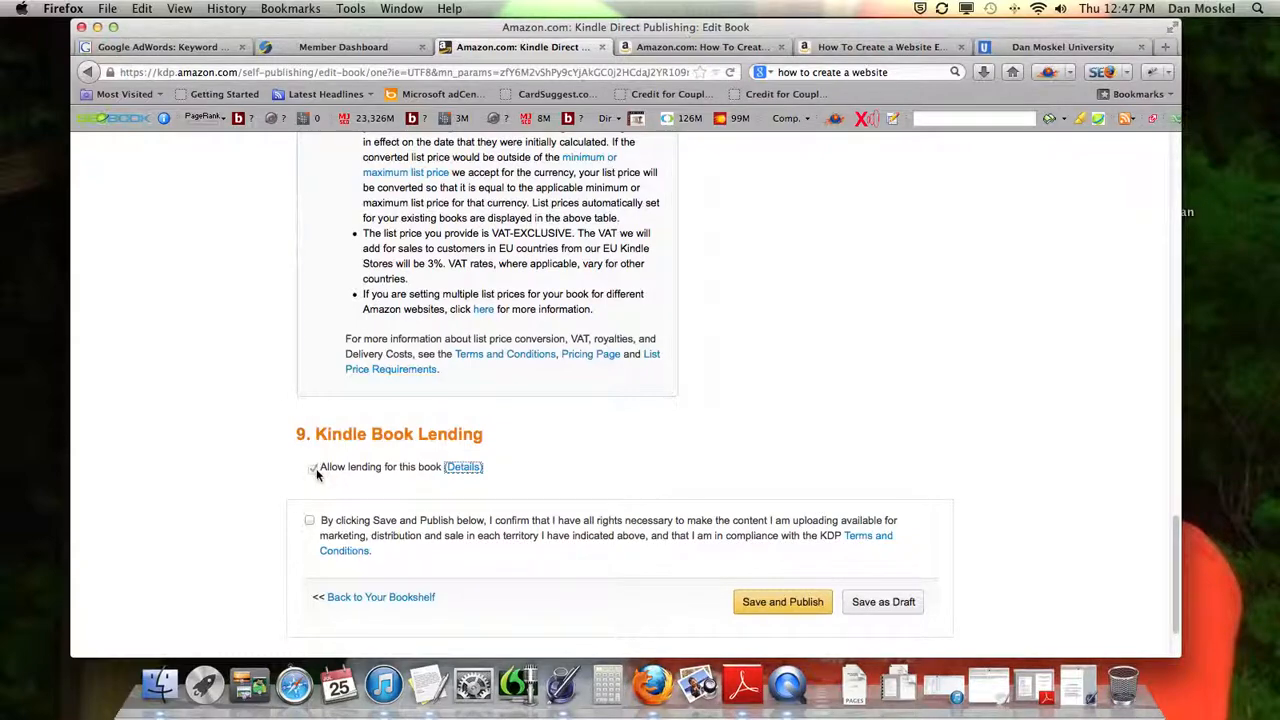
Confirm holding all rights necessary to publish the content and compliance with the KDP Terms and Conditions
{"action": "scroll", "coordinate": [362, 481], "scroll_direction": "down", "scroll_amount": 2}
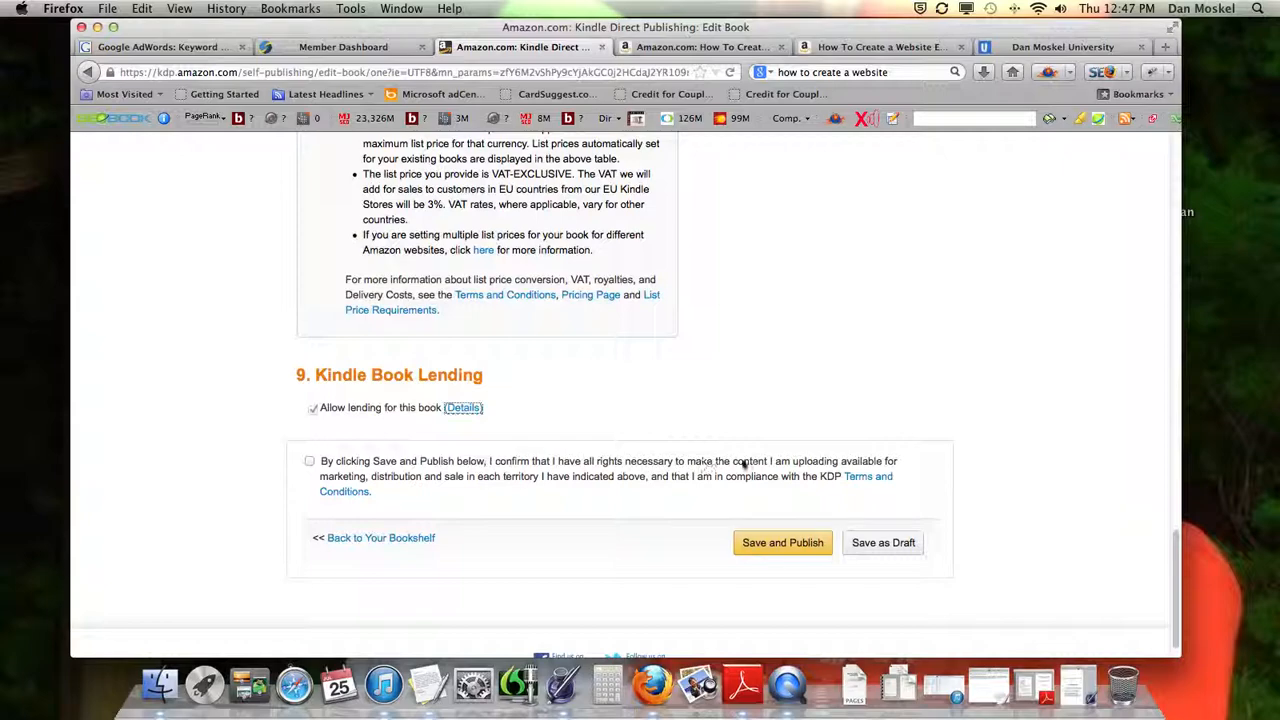
{"action": "left_click", "coordinate": [309, 462]}
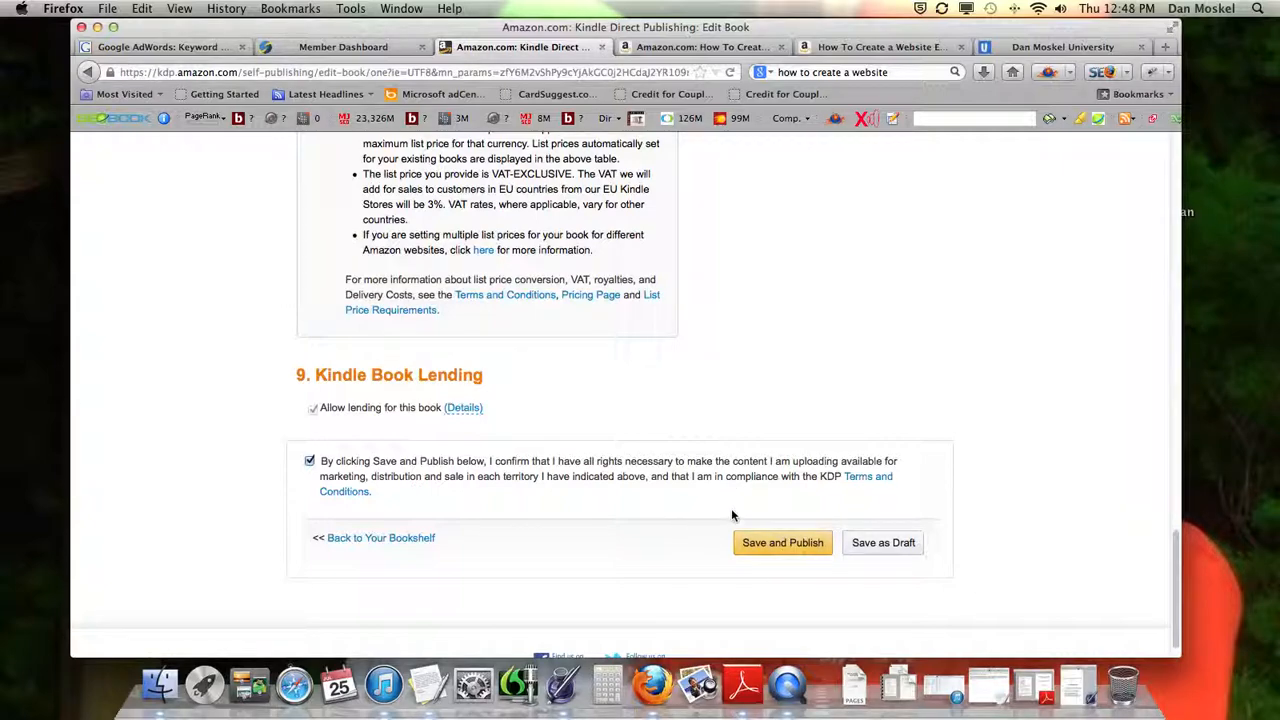
Compare the Amazon store pages of the Kindle Edition and the Paperback, highlighting the edition label on each
{"action": "scroll", "coordinate": [731, 510], "scroll_direction": "up", "scroll_amount": 10}
{"action": "scroll", "coordinate": [731, 515], "scroll_direction": "up", "scroll_amount": 15}
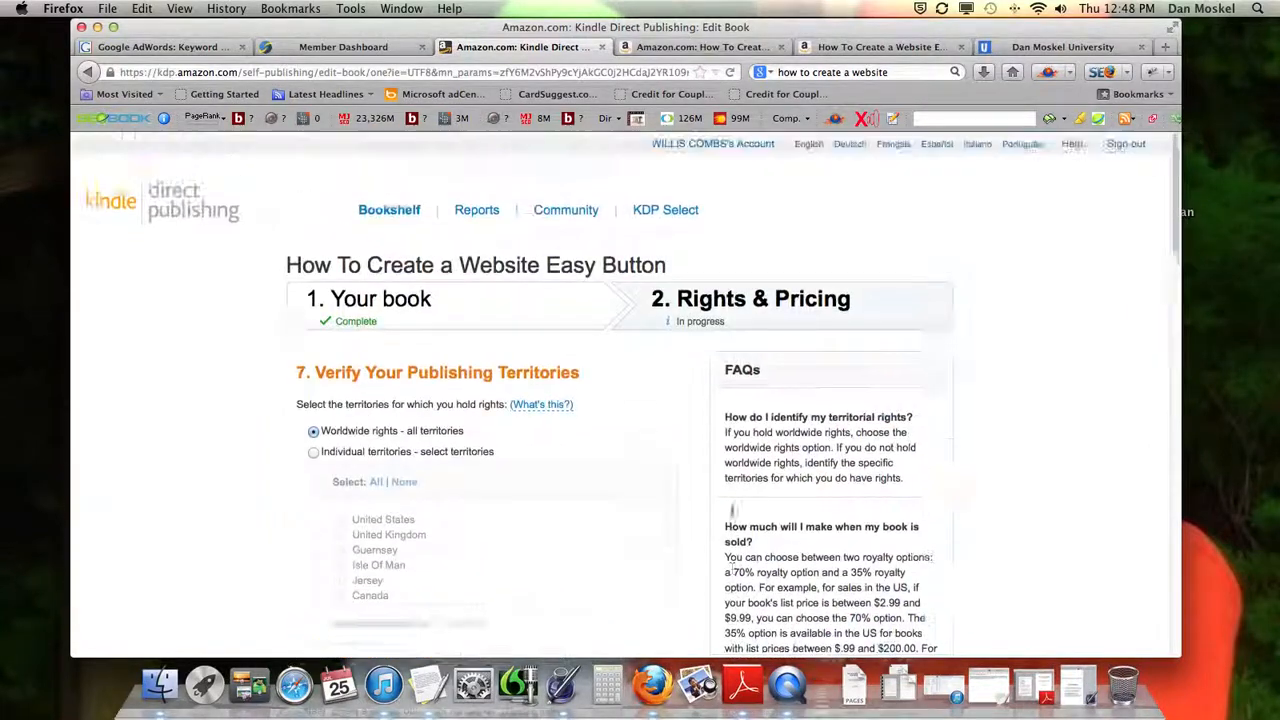
{"action": "left_click", "coordinate": [735, 48]}
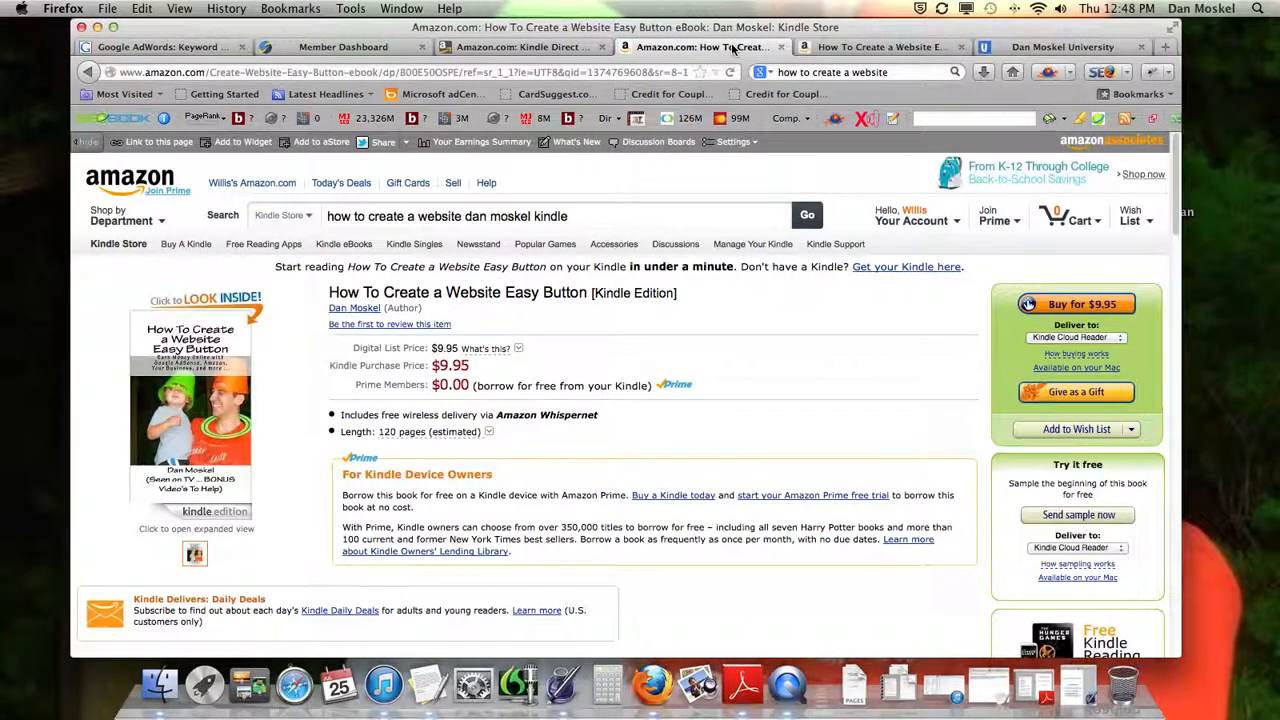
{"action": "left_click_drag", "start_coordinate": [680, 294], "coordinate": [592, 294]}
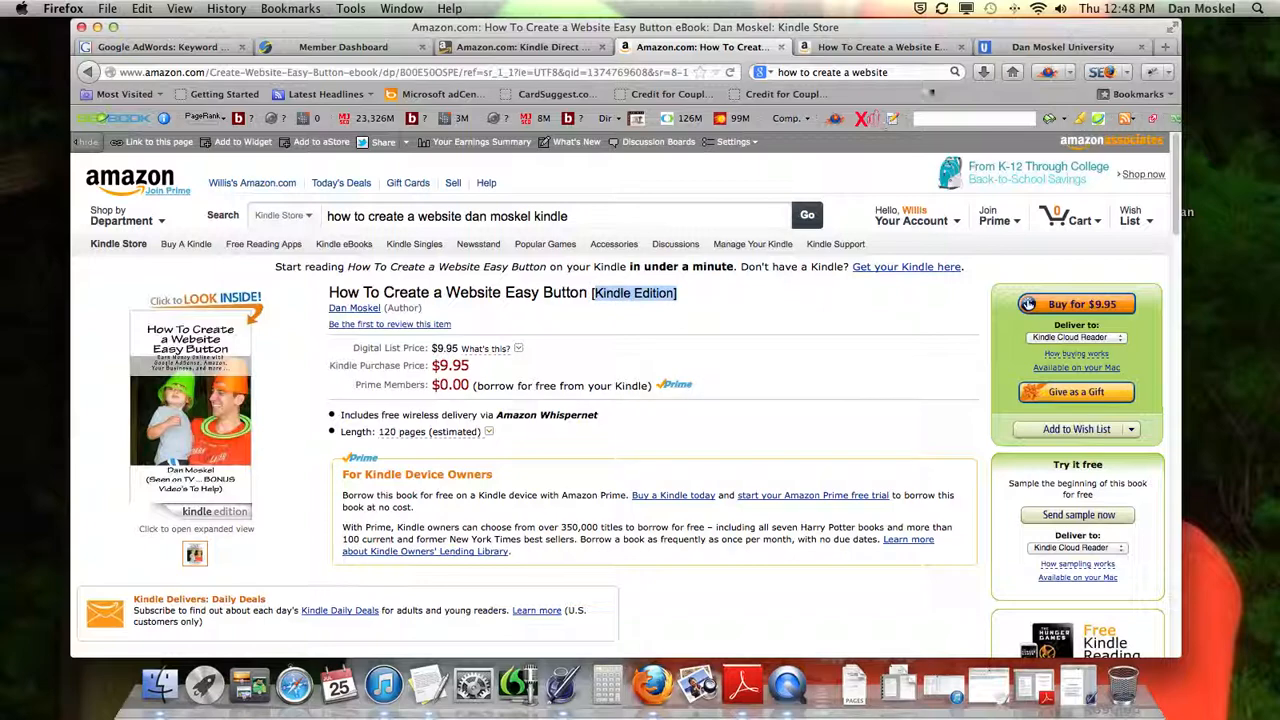
{"action": "left_click", "coordinate": [881, 50]}
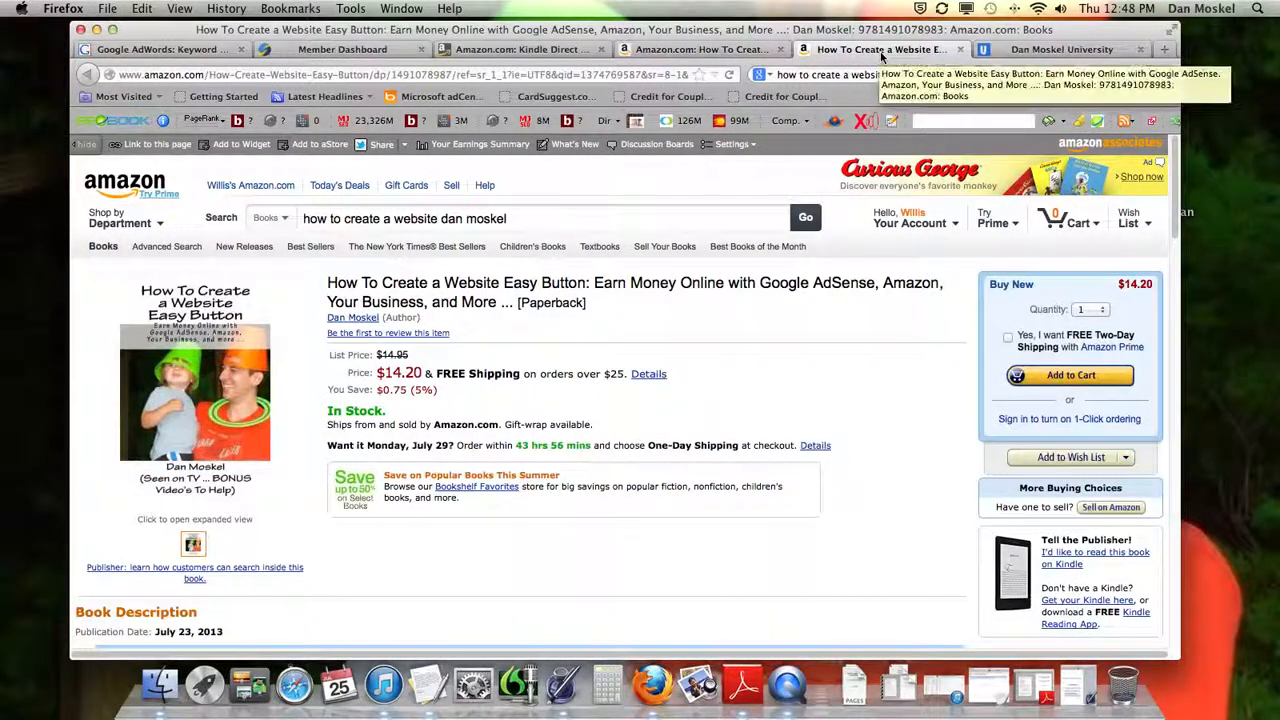
{"action": "left_click_drag", "start_coordinate": [590, 302], "coordinate": [516, 302]}
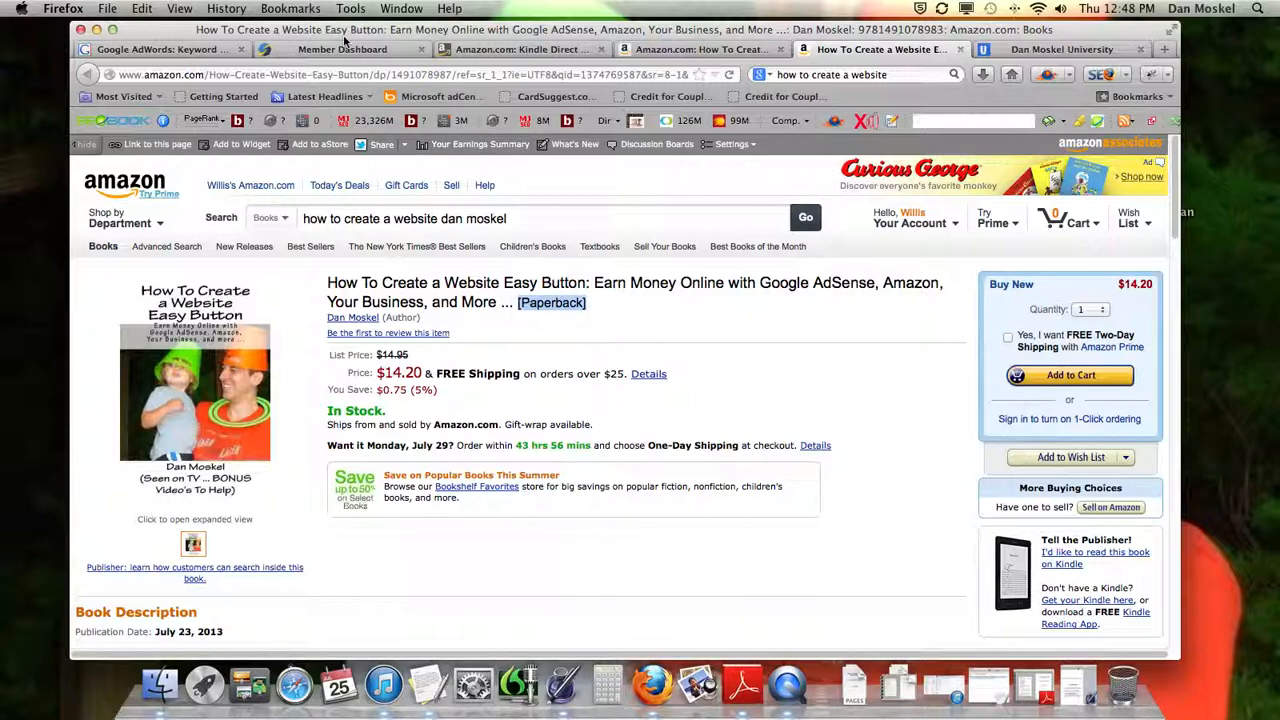
{"action": "left_click", "coordinate": [685, 49]}
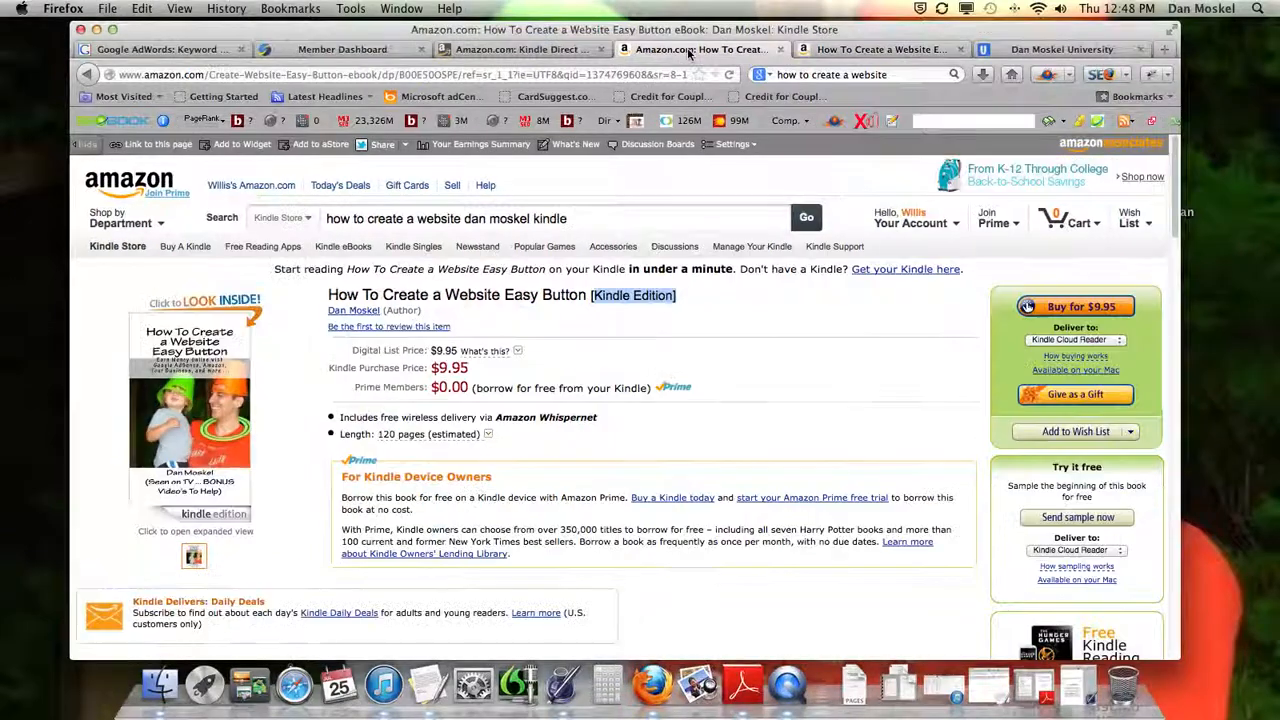
Return to the KDP Bookshelf and open the $9.95 draft of "How To Create a Website Easy Button" for editing
{"action": "left_click", "coordinate": [543, 55]}
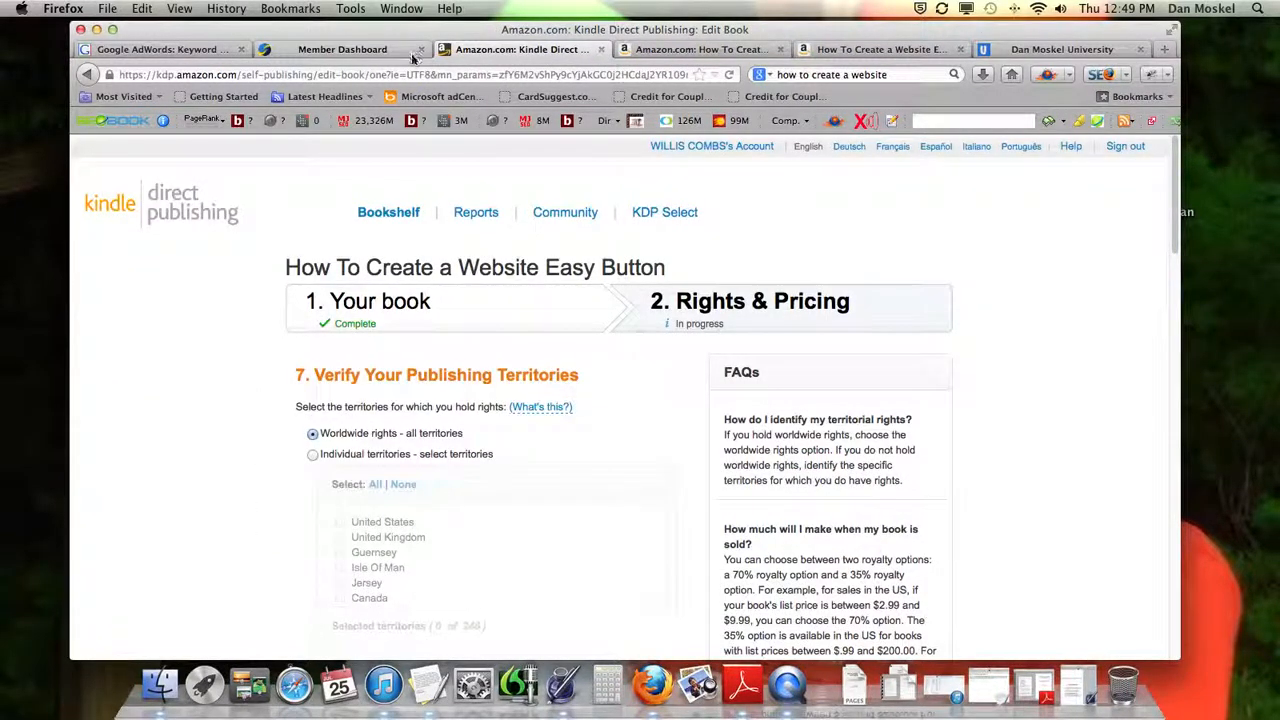
{"action": "left_click", "coordinate": [398, 214]}
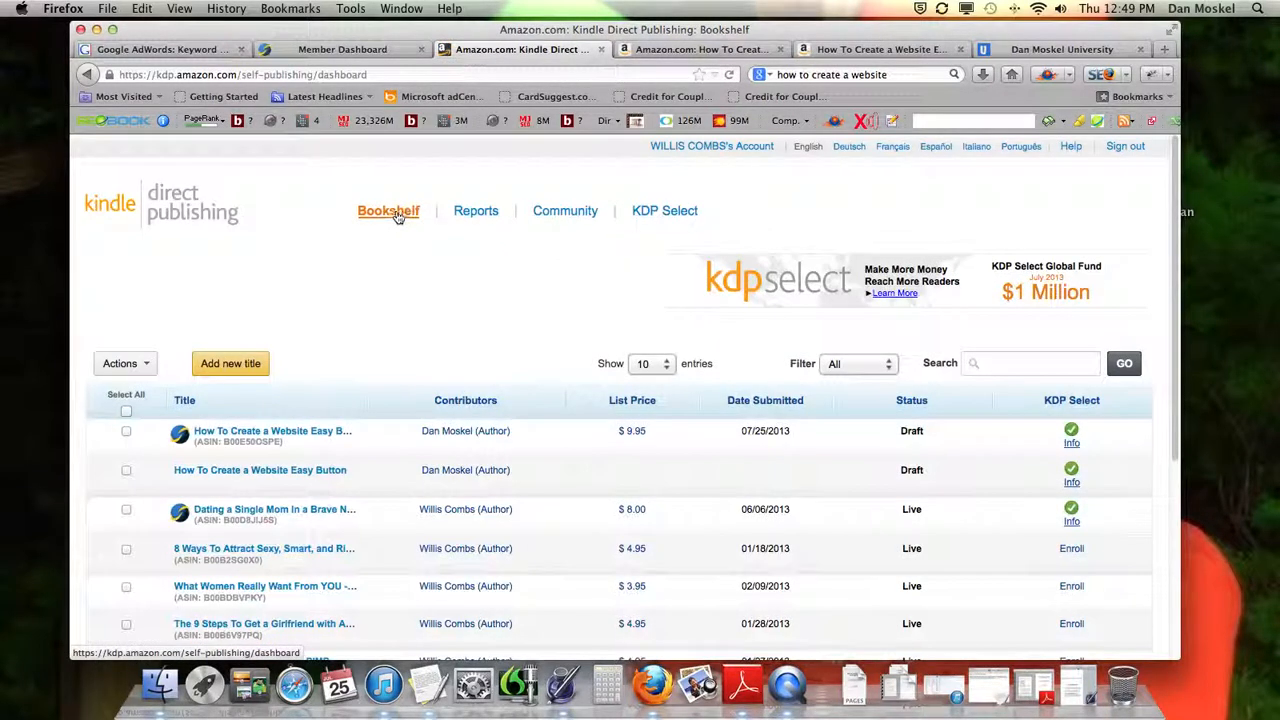
{"action": "scroll", "coordinate": [435, 318], "scroll_direction": "down", "scroll_amount": 2}
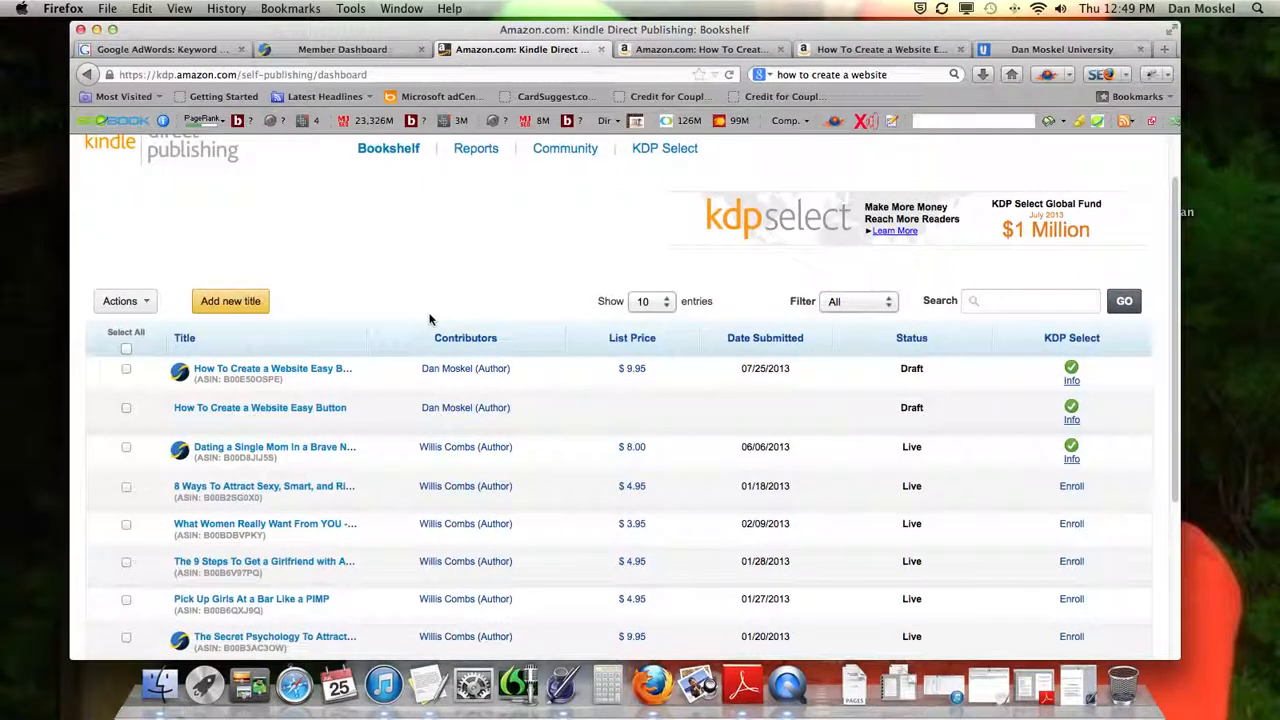
{"action": "left_click", "coordinate": [306, 372]}
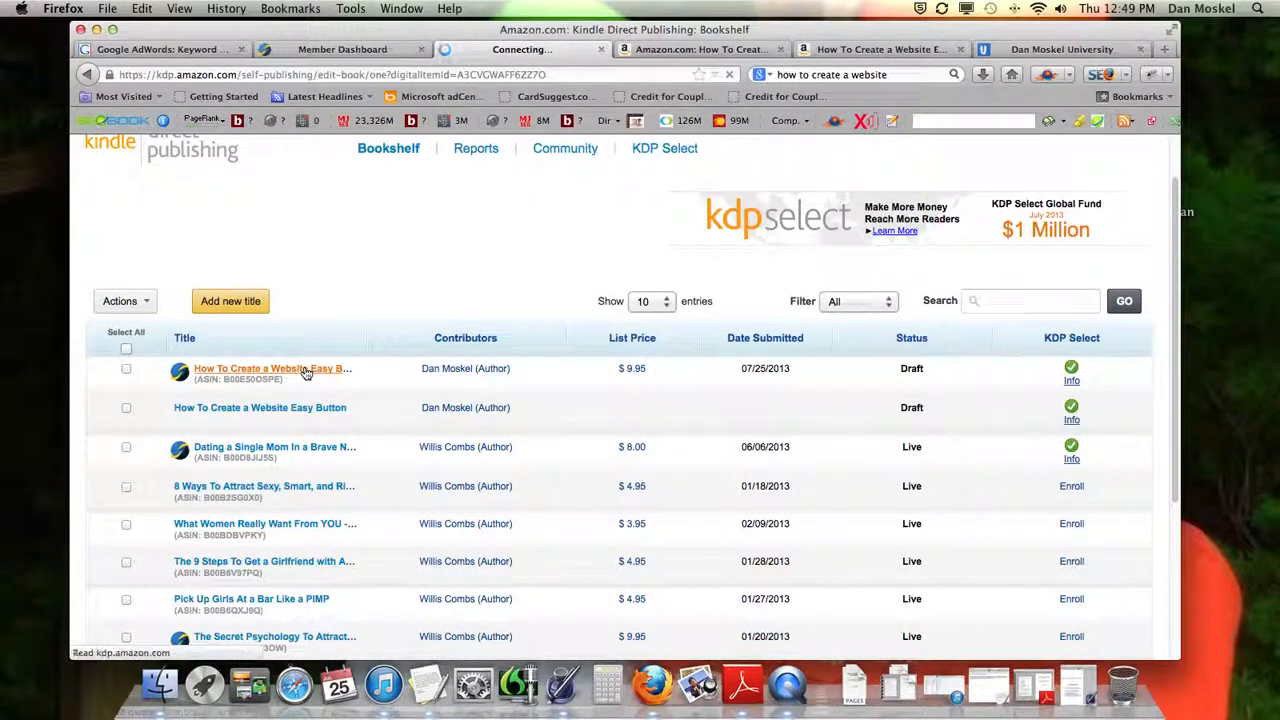
{"action": "scroll", "coordinate": [336, 372], "scroll_direction": "down", "scroll_amount": 3}
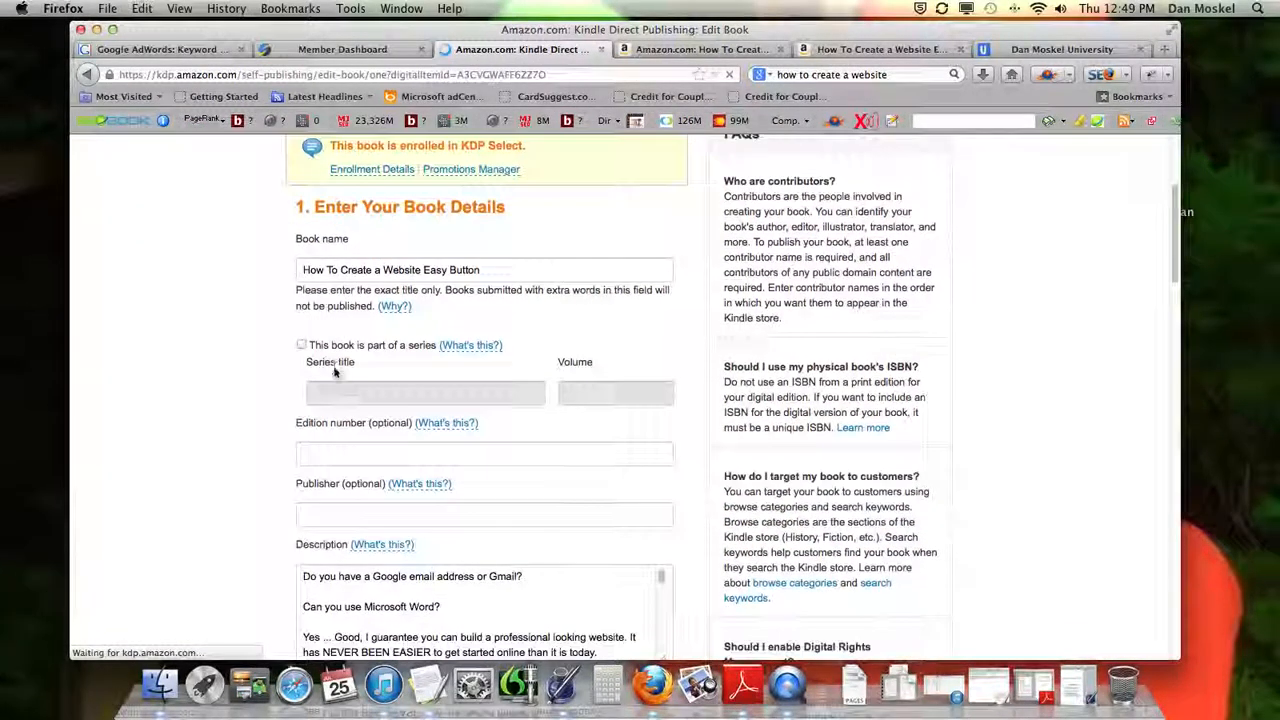
{"action": "left_click", "coordinate": [772, 427]}
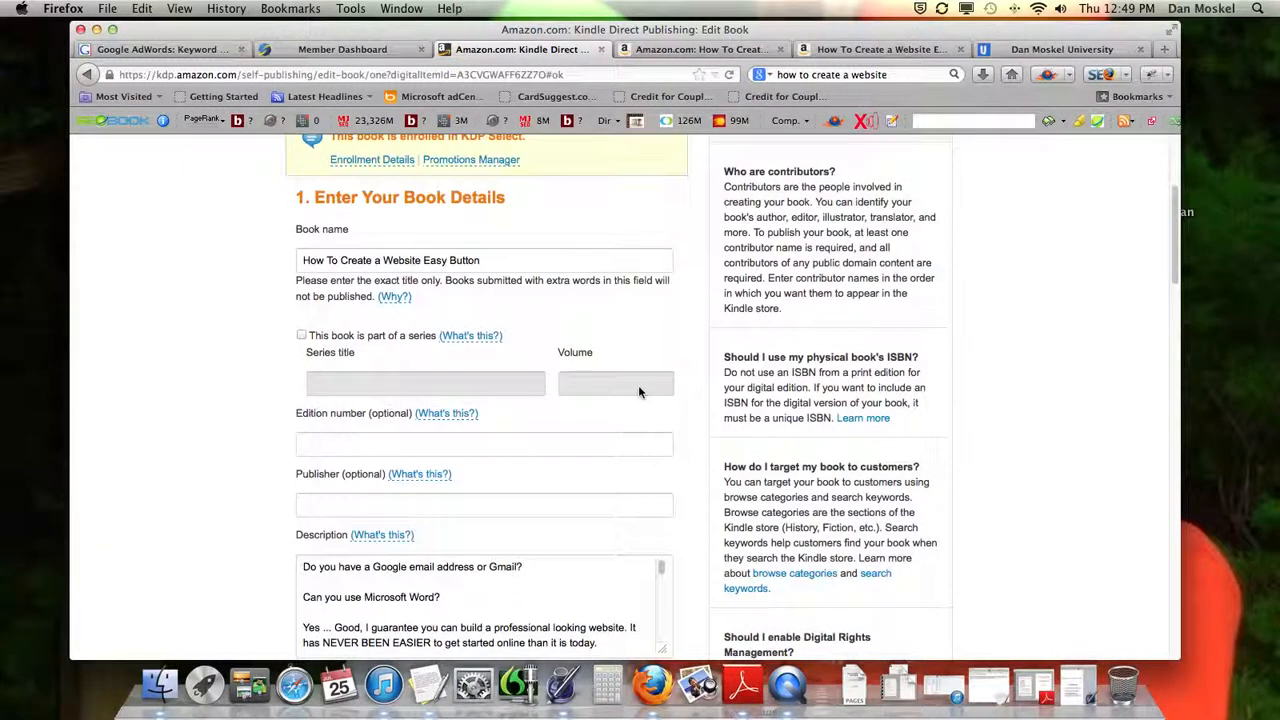
Review the book's search keywords and browse the Architecture subcategories in the category chooser, cancelling without changes
{"action": "scroll", "coordinate": [638, 387], "scroll_direction": "down", "scroll_amount": 4}
{"action": "scroll", "coordinate": [638, 390], "scroll_direction": "down", "scroll_amount": 4}
{"action": "scroll", "coordinate": [626, 453], "scroll_direction": "down", "scroll_amount": 15}
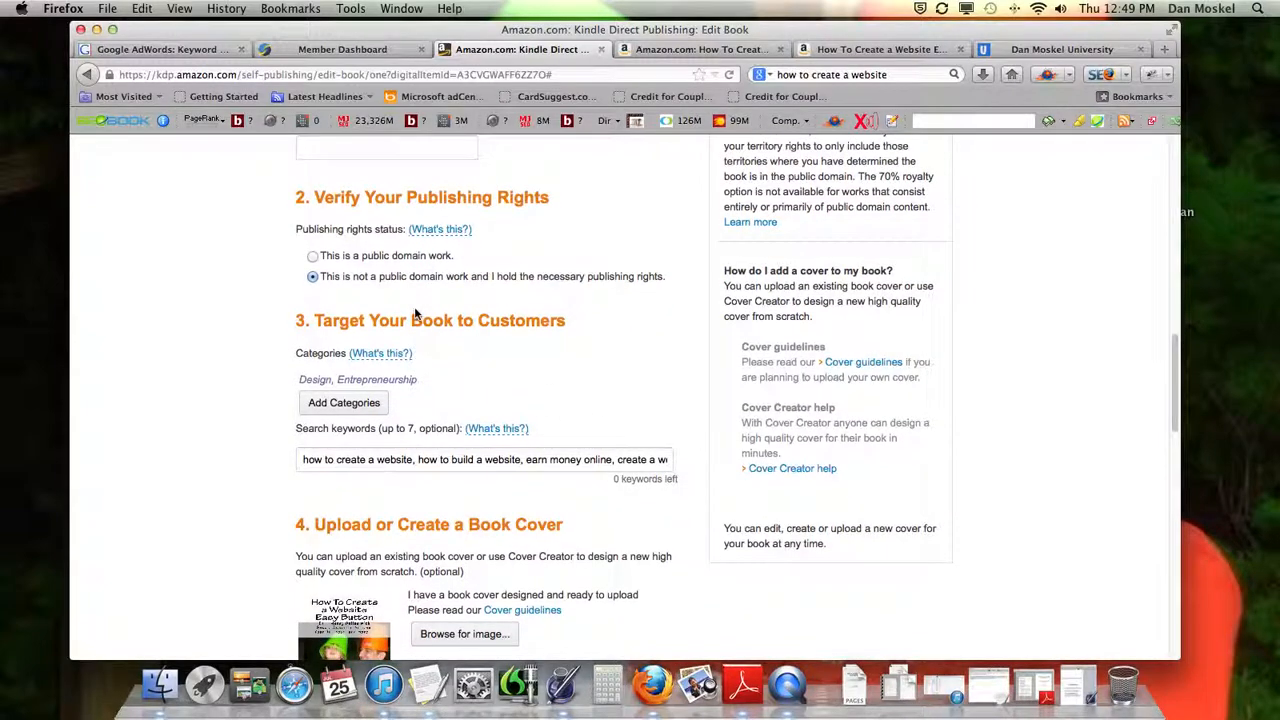
{"action": "scroll", "coordinate": [614, 296], "scroll_direction": "down", "scroll_amount": 1}
{"action": "left_click", "coordinate": [490, 412]}
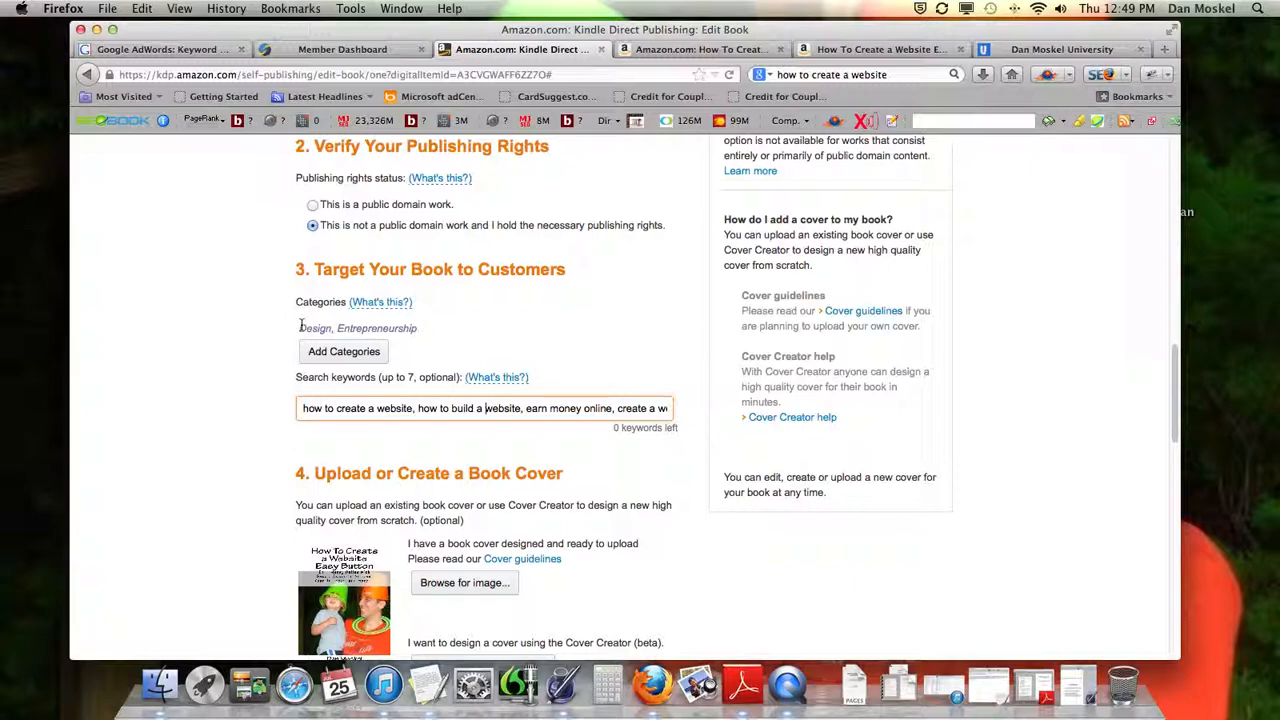
{"action": "left_click", "coordinate": [335, 352]}
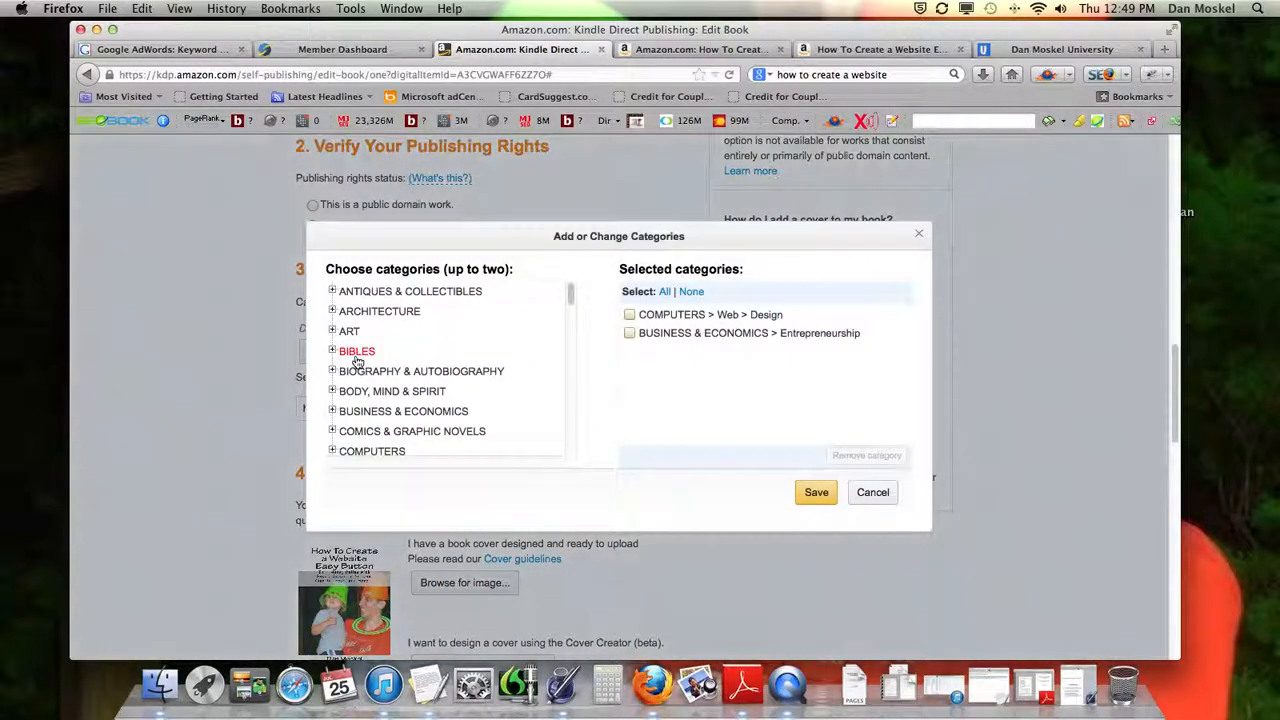
{"action": "left_click", "coordinate": [333, 311]}
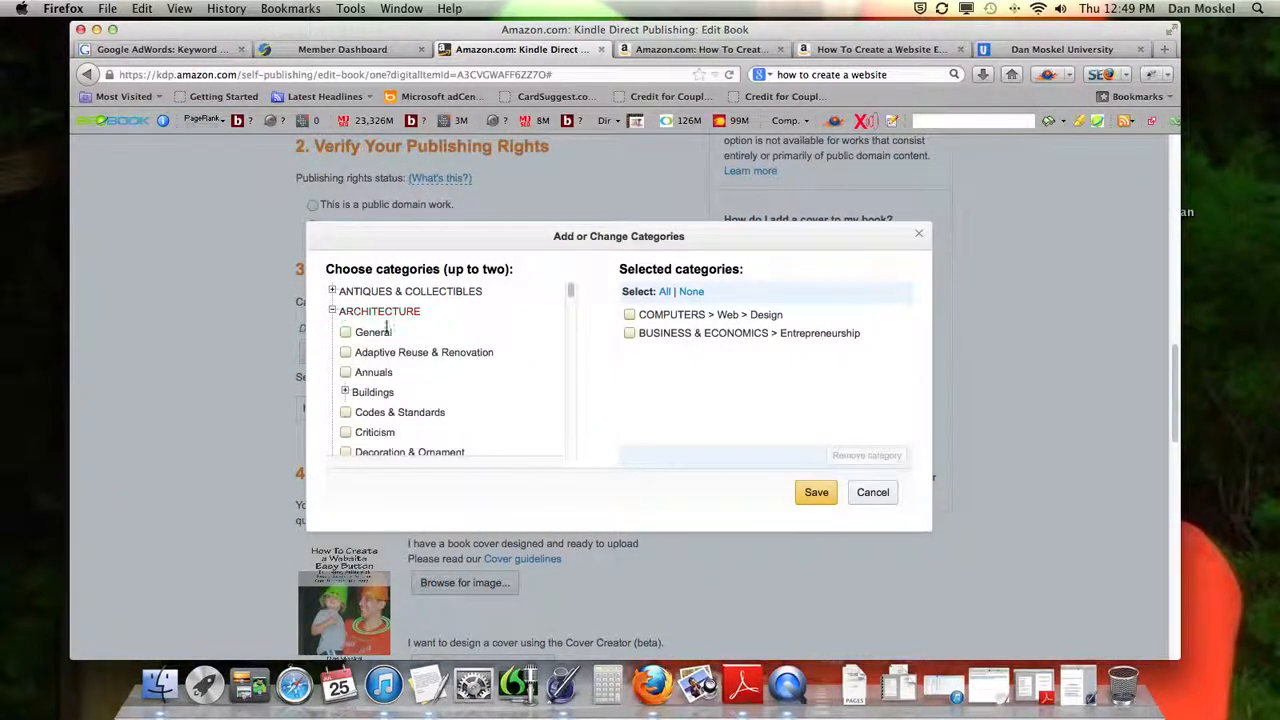
{"action": "scroll", "coordinate": [390, 332], "scroll_direction": "down", "scroll_amount": 3}
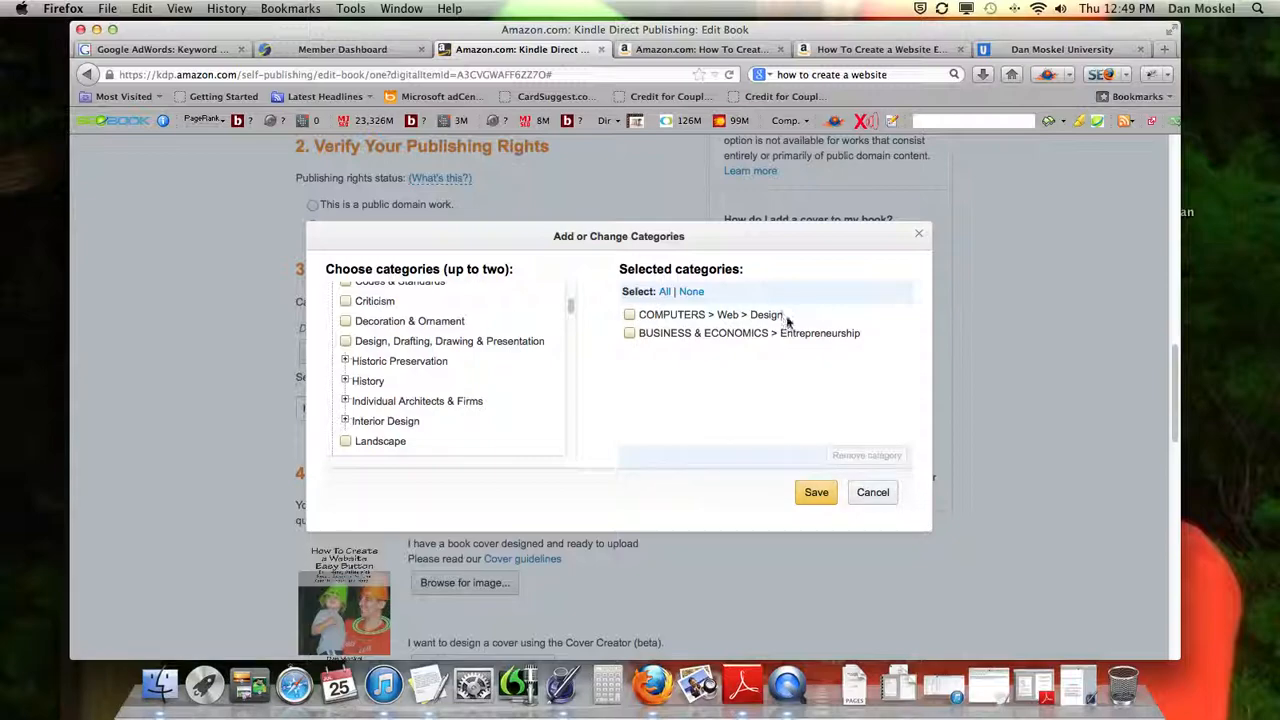
{"action": "left_click", "coordinate": [873, 492]}
Review the cover, book file and preview sections, and save the book details to continue to Rights & Pricing
{"action": "scroll", "coordinate": [558, 333], "scroll_direction": "down", "scroll_amount": 3}
{"action": "scroll", "coordinate": [558, 333], "scroll_direction": "down", "scroll_amount": 5}
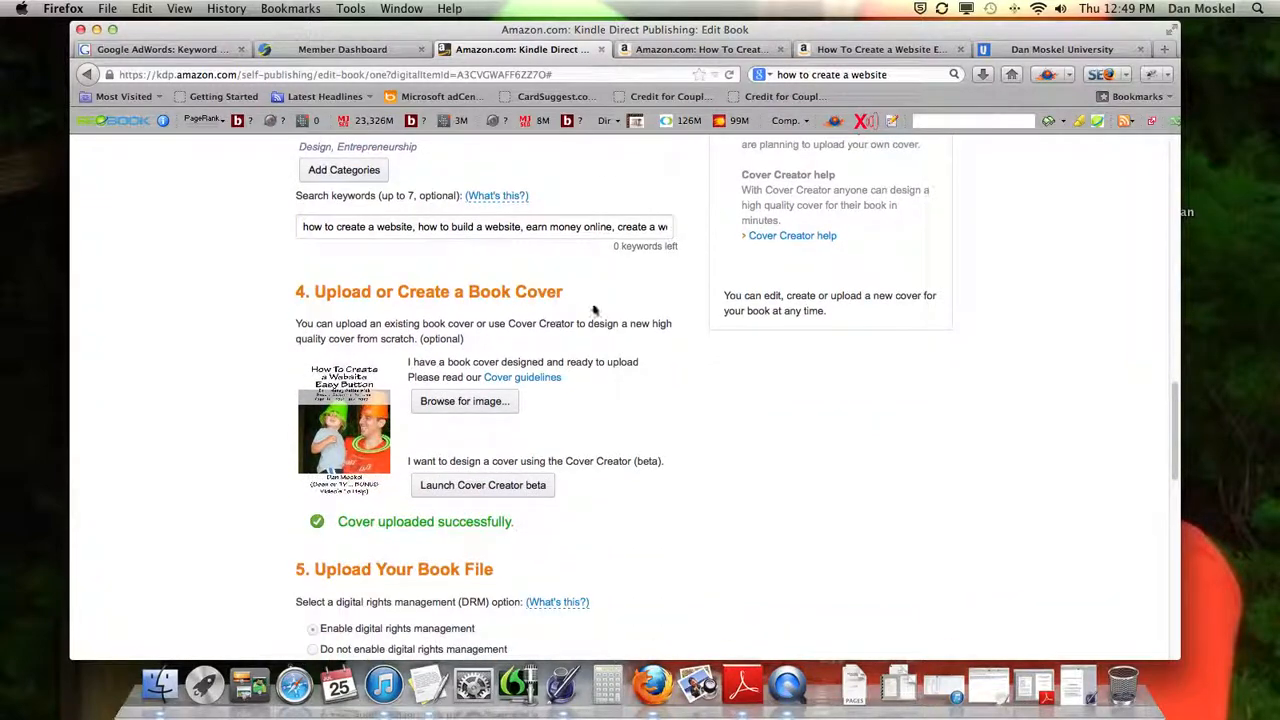
{"action": "scroll", "coordinate": [588, 376], "scroll_direction": "down", "scroll_amount": 4}
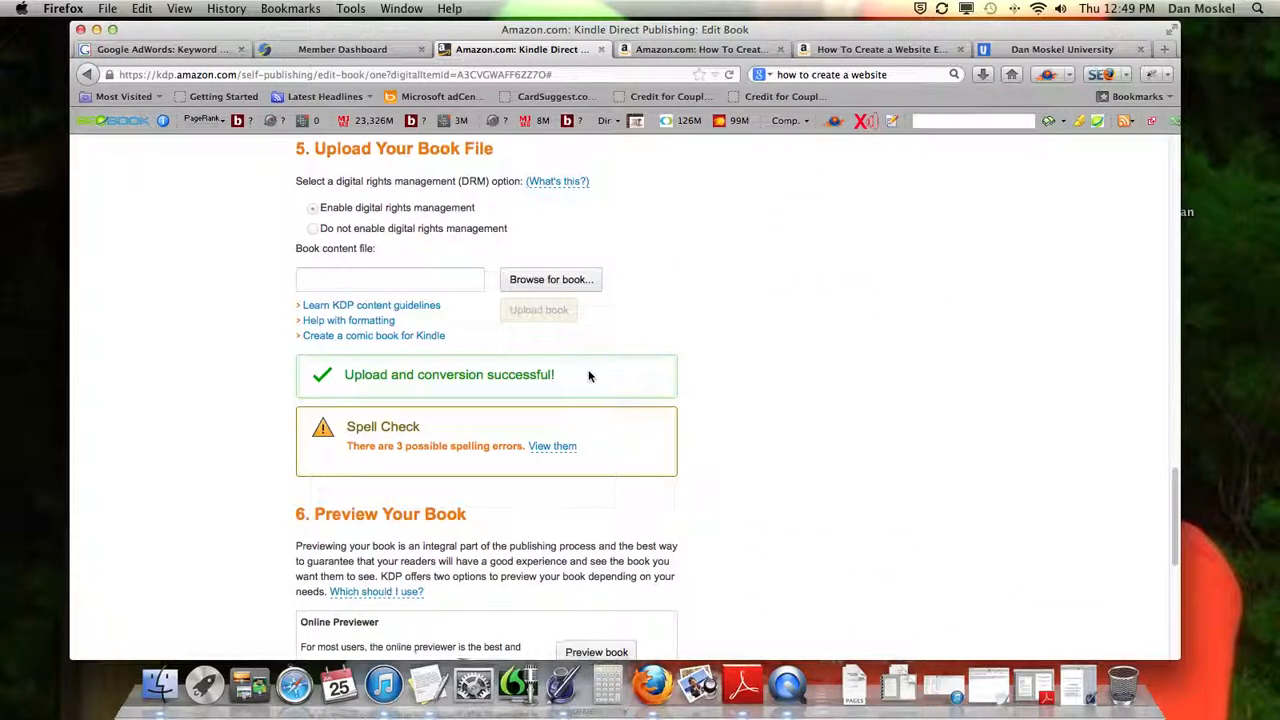
{"action": "scroll", "coordinate": [587, 390], "scroll_direction": "down", "scroll_amount": 4}
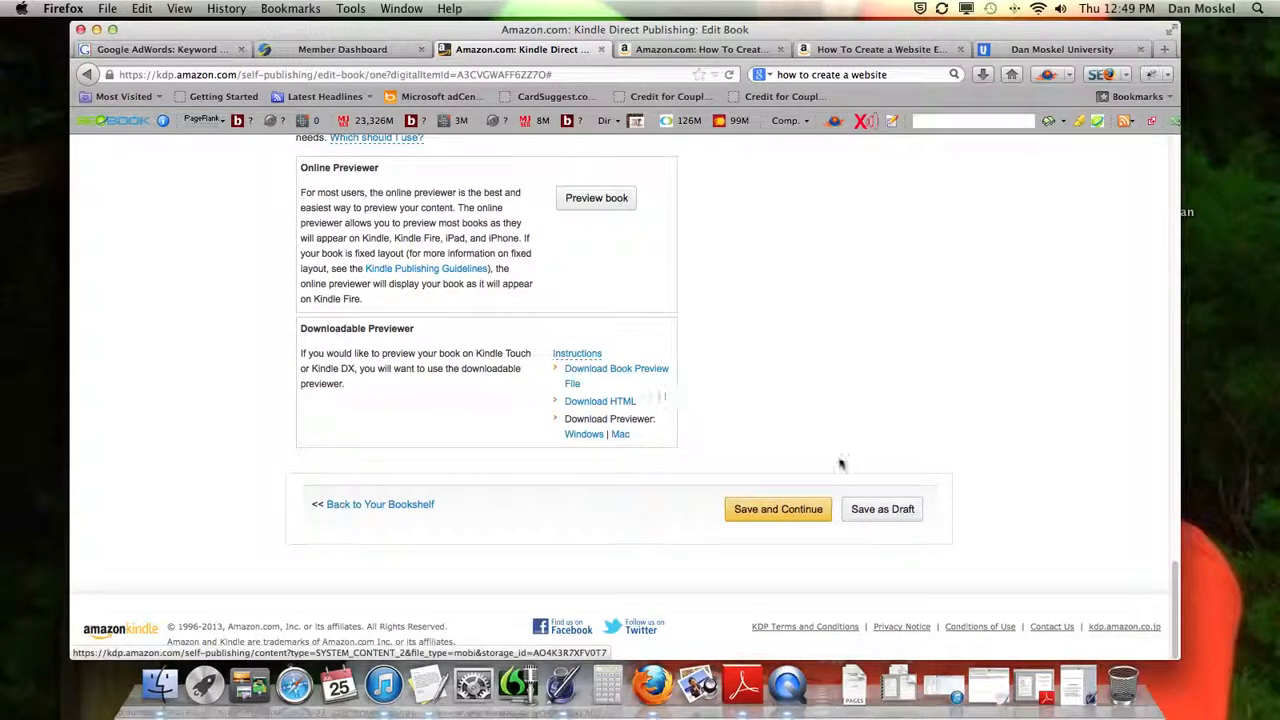
{"action": "left_click", "coordinate": [800, 518]}
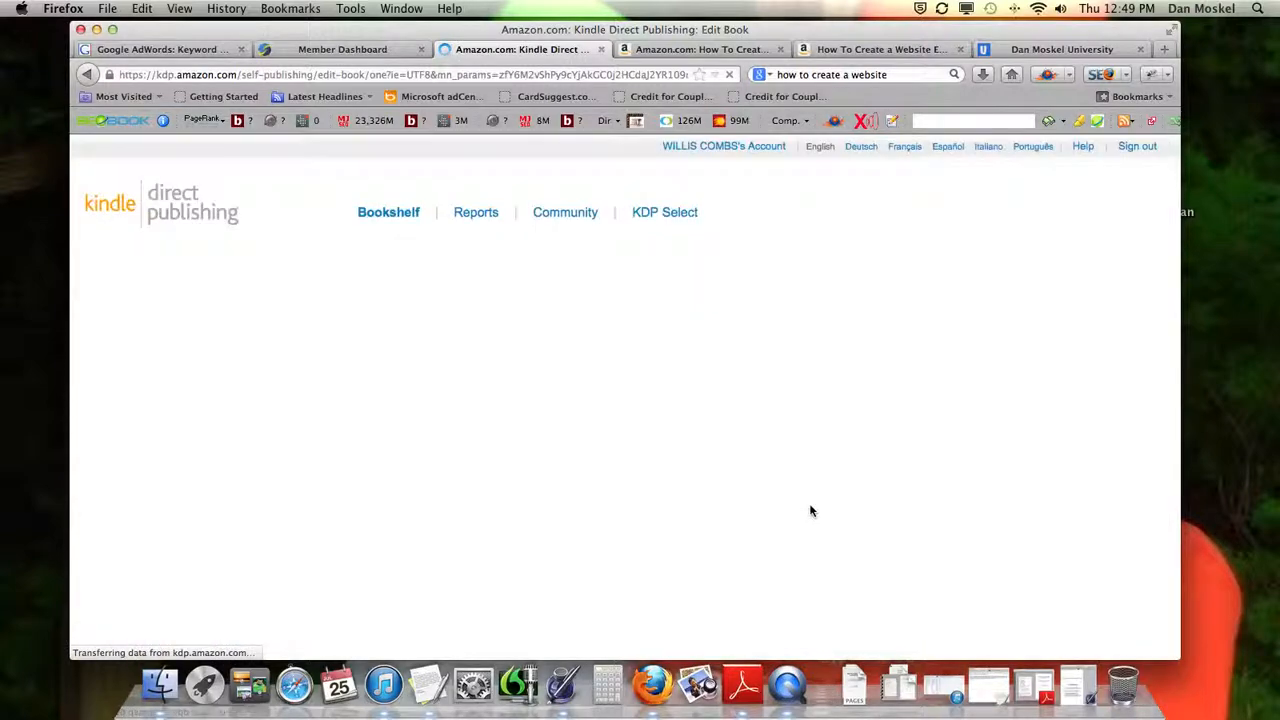
Confirm holding the publishing rights and complying with the KDP Terms and Conditions, publish the book, and read the availability notice
{"action": "scroll", "coordinate": [698, 490], "scroll_direction": "down", "scroll_amount": 4}
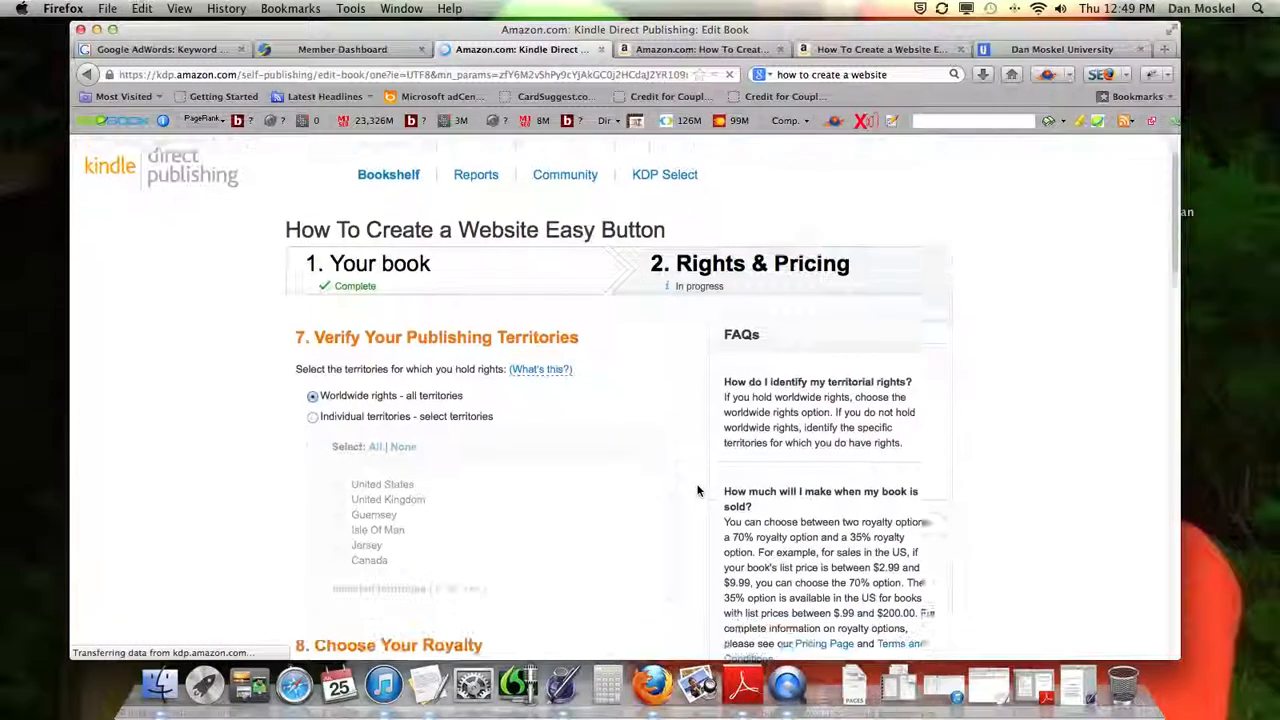
{"action": "scroll", "coordinate": [698, 490], "scroll_direction": "down", "scroll_amount": 5}
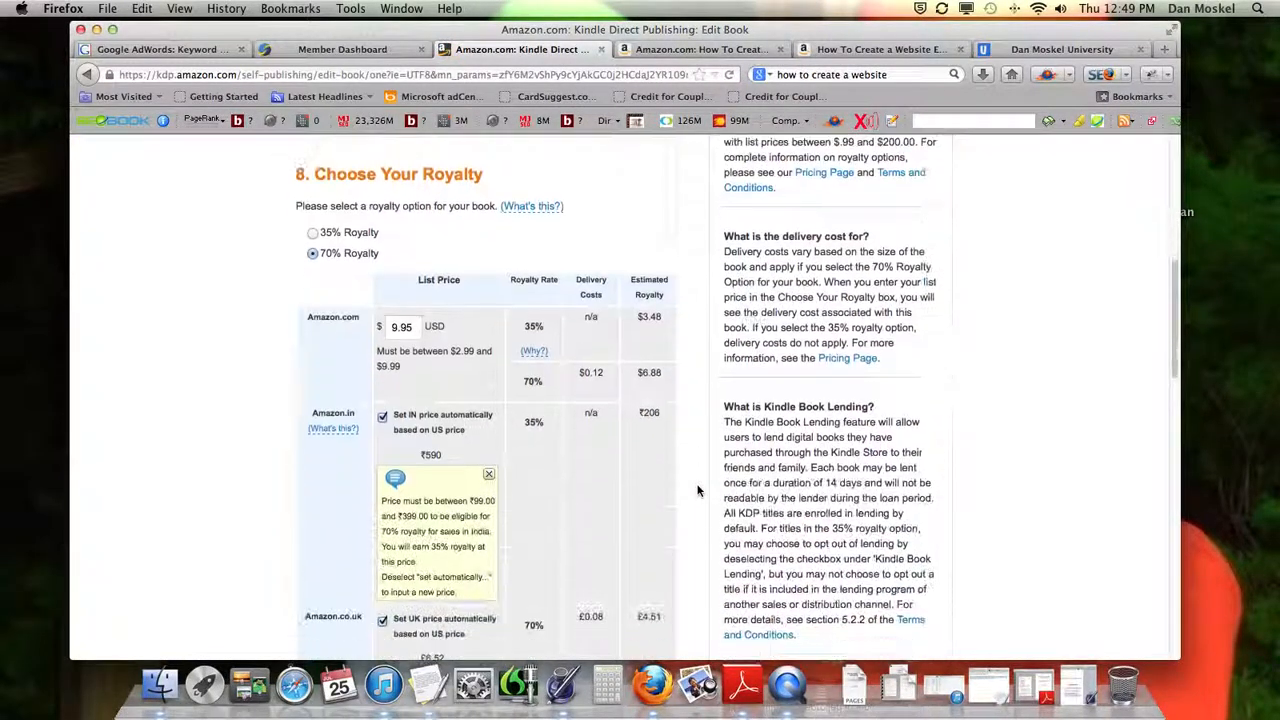
{"action": "scroll", "coordinate": [698, 490], "scroll_direction": "down", "scroll_amount": 15}
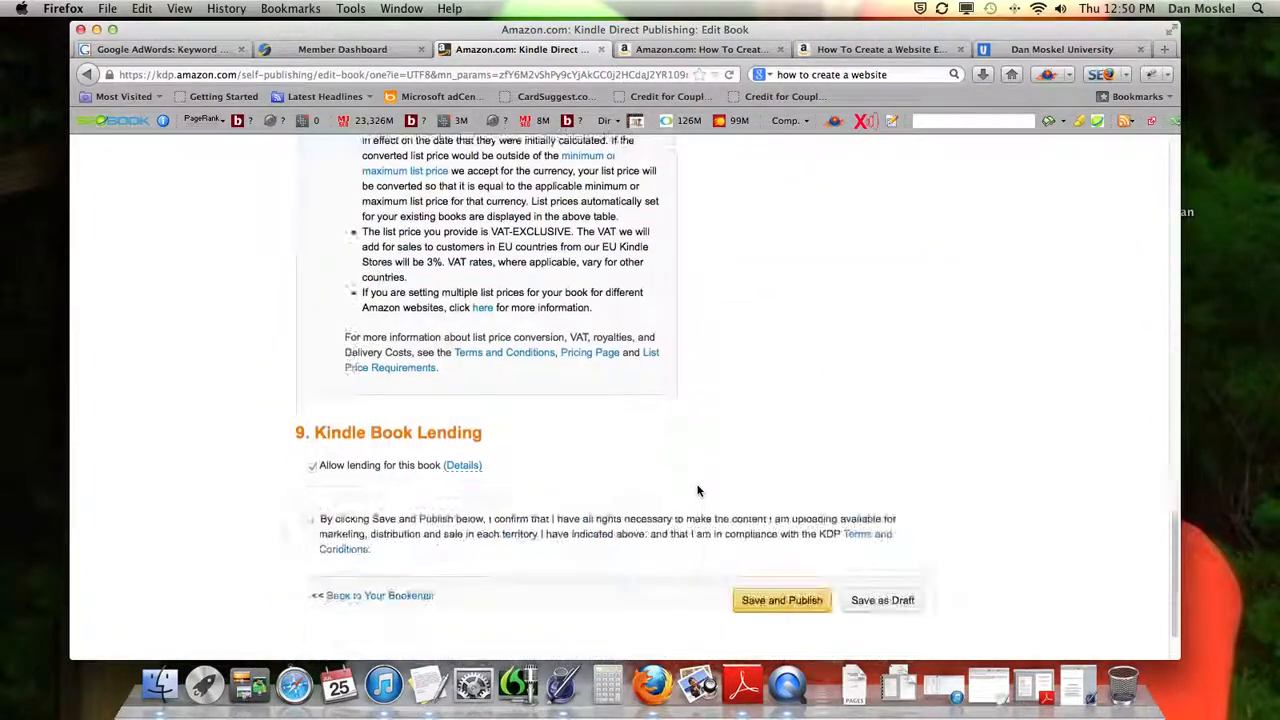
{"action": "left_click", "coordinate": [308, 513]}
{"action": "left_click", "coordinate": [777, 597]}
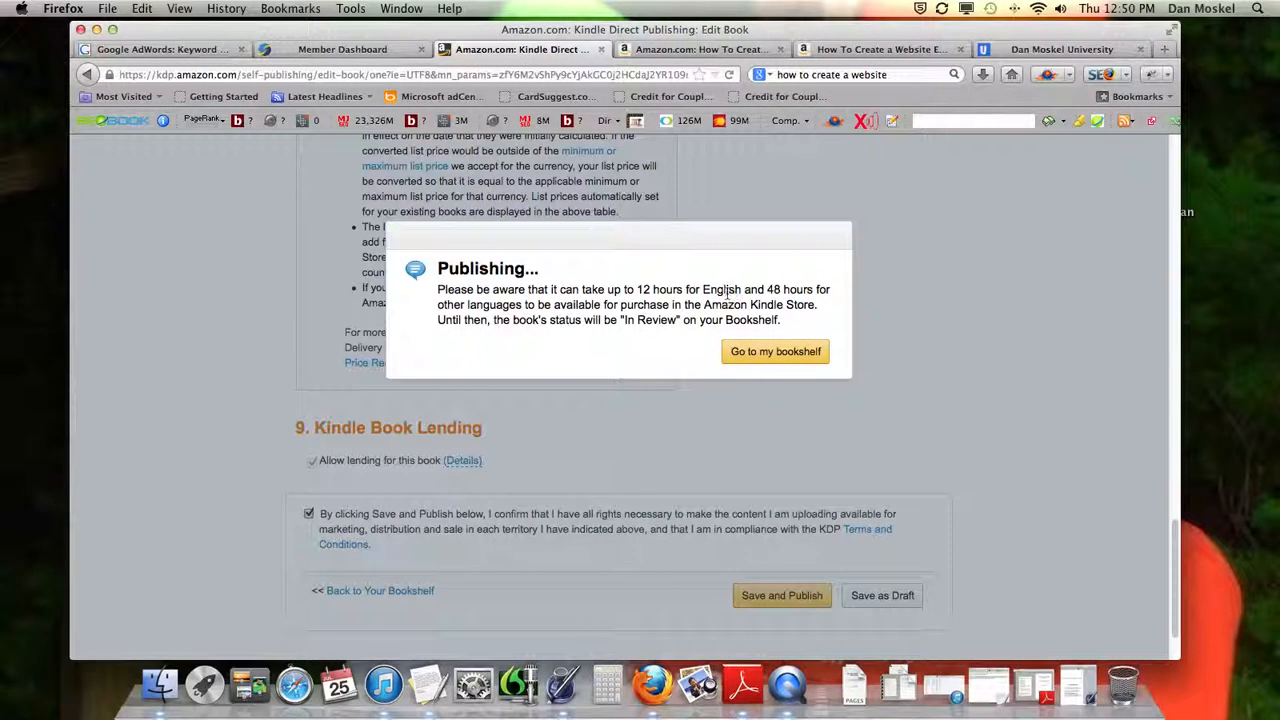
{"action": "left_click_drag", "start_coordinate": [640, 289], "coordinate": [808, 289]}
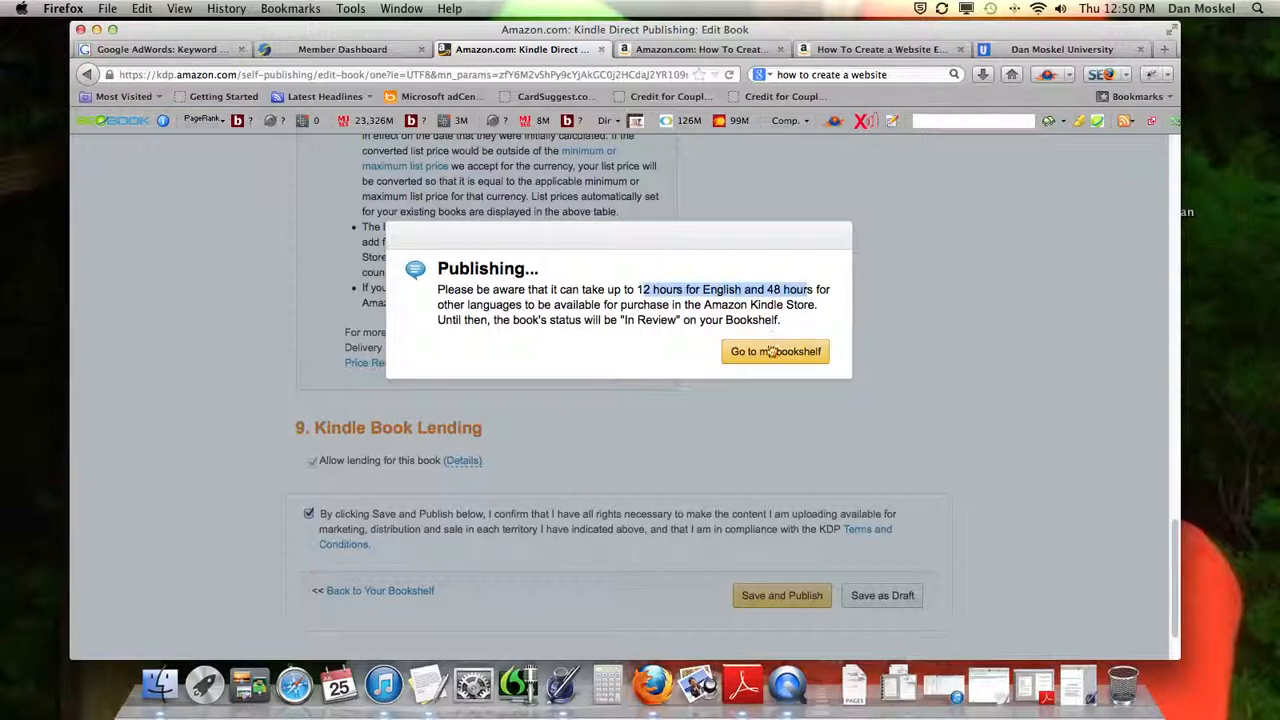
Go to the bookshelf from the publishing notice and check the submitted book's status in the title list
{"action": "left_click", "coordinate": [793, 356]}
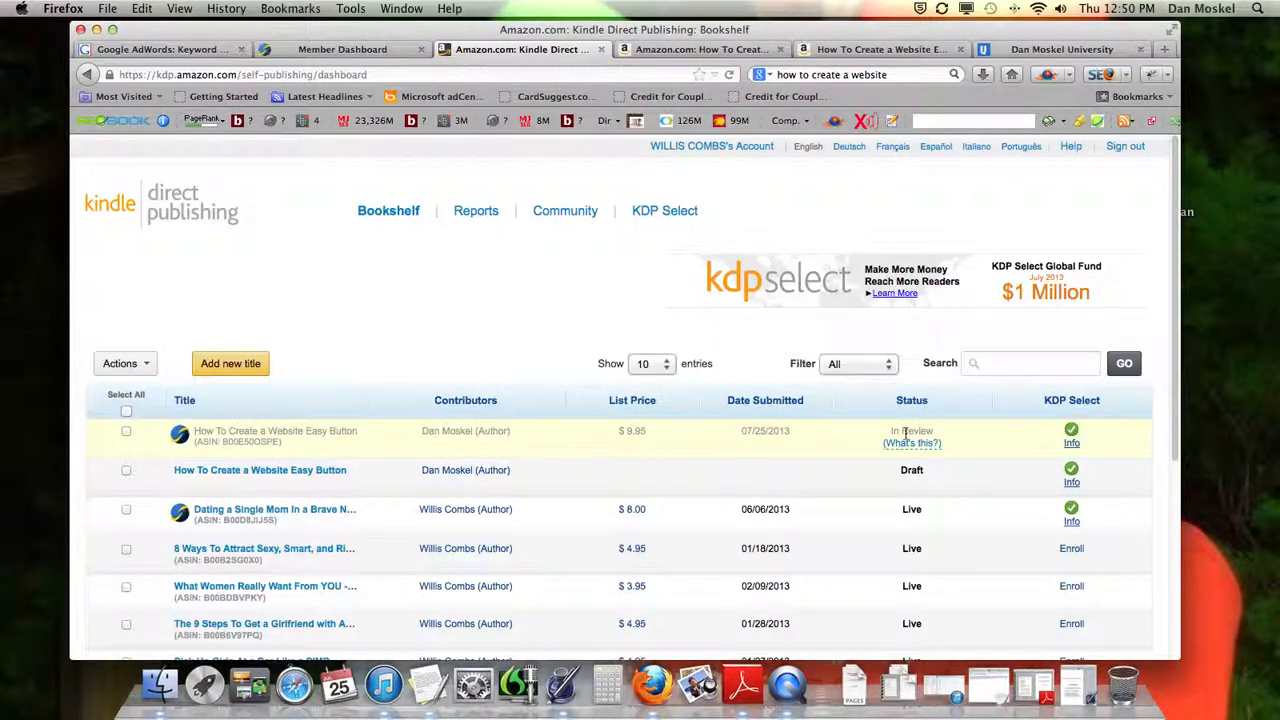
{"action": "scroll", "coordinate": [480, 440], "scroll_direction": "down", "scroll_amount": 2}
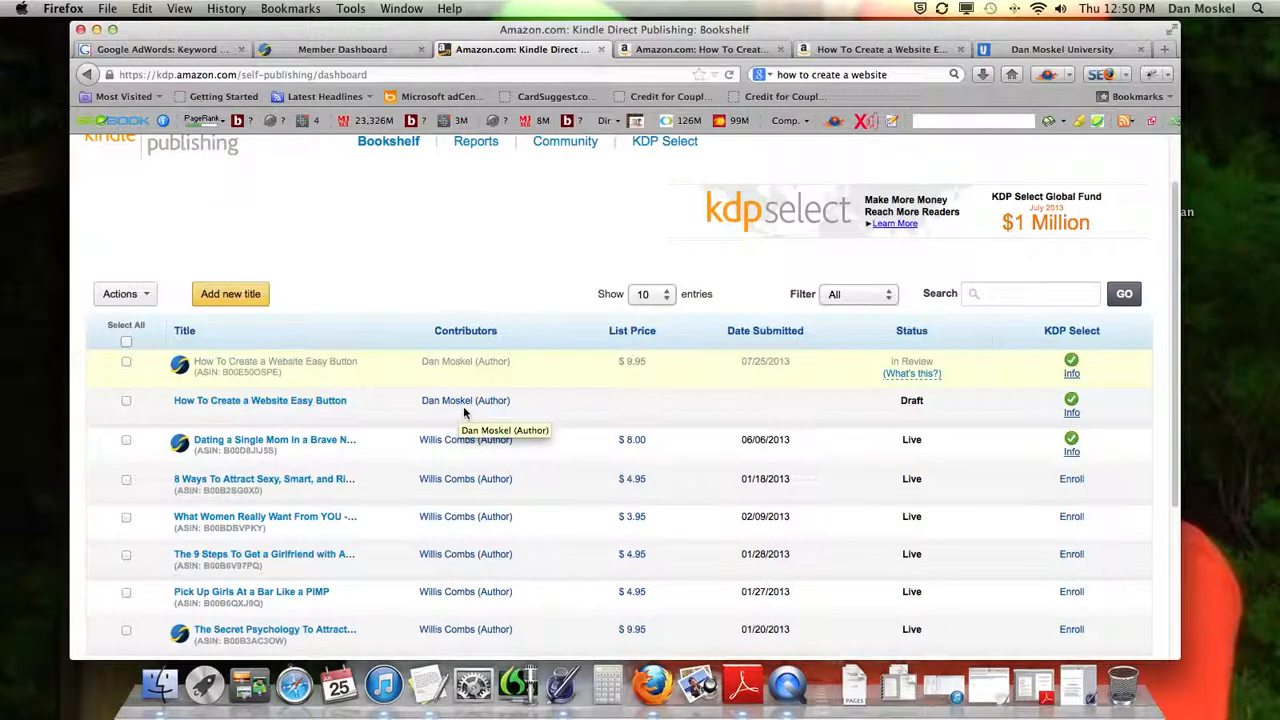
{"action": "scroll", "coordinate": [463, 406], "scroll_direction": "down", "scroll_amount": 5}
{"action": "scroll", "coordinate": [463, 406], "scroll_direction": "up", "scroll_amount": 4}
{"action": "scroll", "coordinate": [463, 406], "scroll_direction": "down", "scroll_amount": 1}
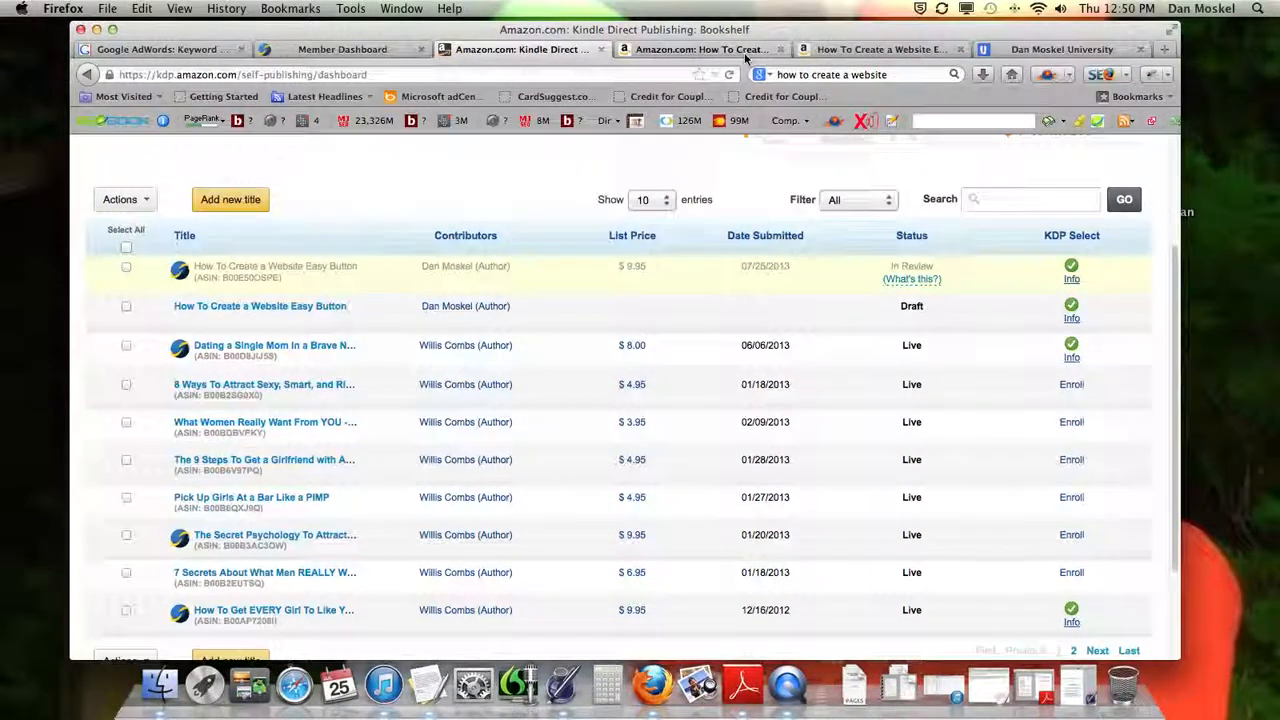
Reload the Kindle Edition's Amazon store page and look over its book description and product details
{"action": "left_click", "coordinate": [745, 53]}
{"action": "left_click", "coordinate": [729, 75]}
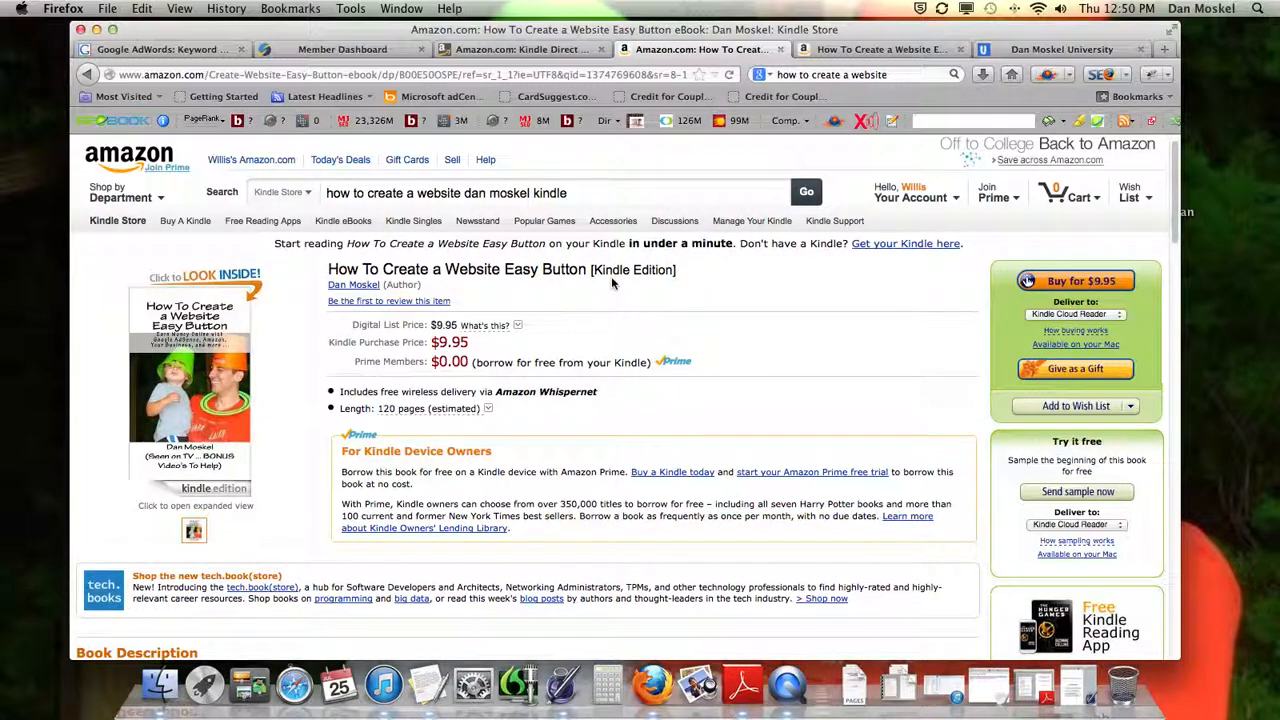
{"action": "scroll", "coordinate": [611, 280], "scroll_direction": "down", "scroll_amount": 5}
{"action": "scroll", "coordinate": [612, 283], "scroll_direction": "down", "scroll_amount": 5}
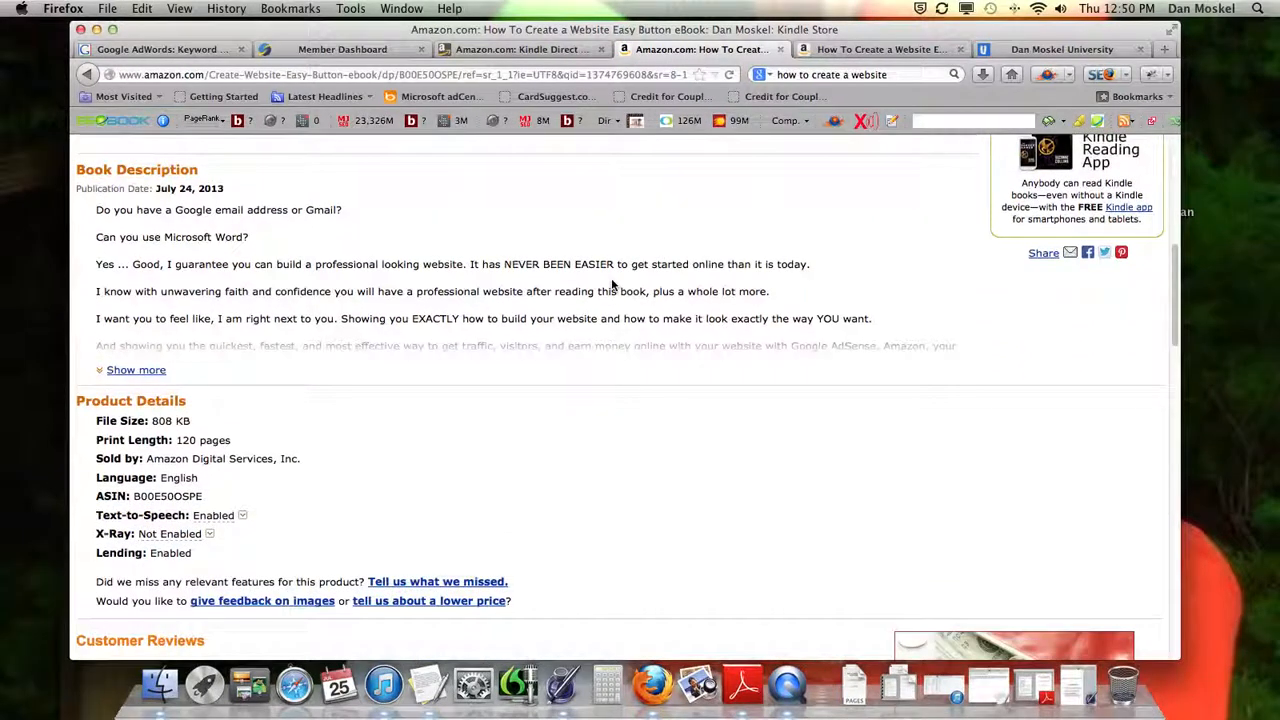
{"action": "scroll", "coordinate": [612, 283], "scroll_direction": "up", "scroll_amount": 11}
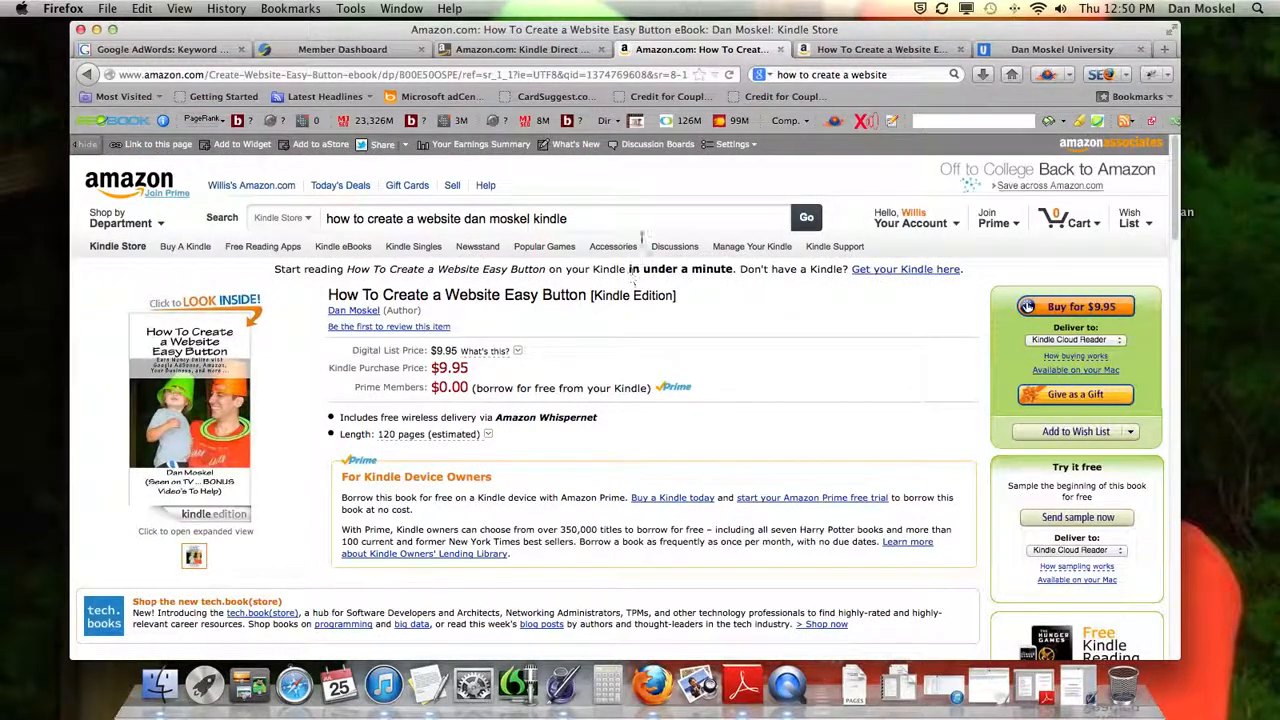
Switch back to the KDP Bookshelf and look over the entries for "How To Create a Website Easy Button"
{"action": "left_click", "coordinate": [555, 50]}
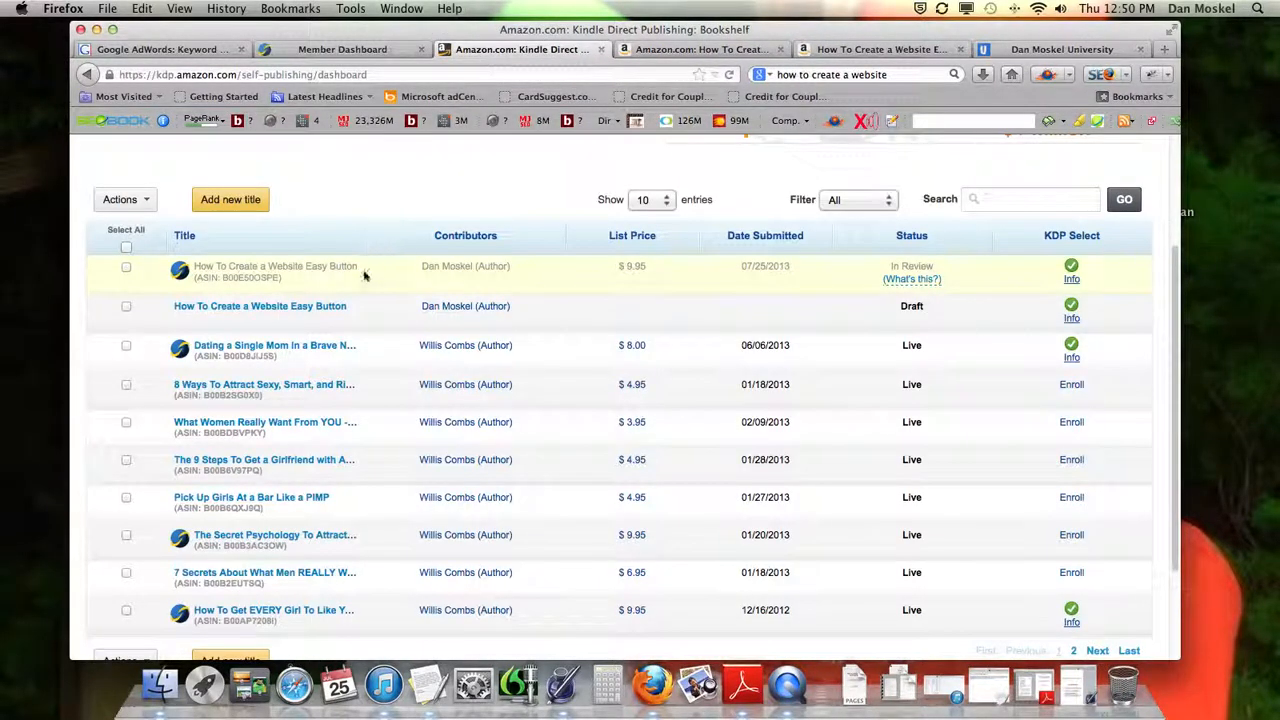
{"action": "scroll", "coordinate": [381, 279], "scroll_direction": "up", "scroll_amount": 2}
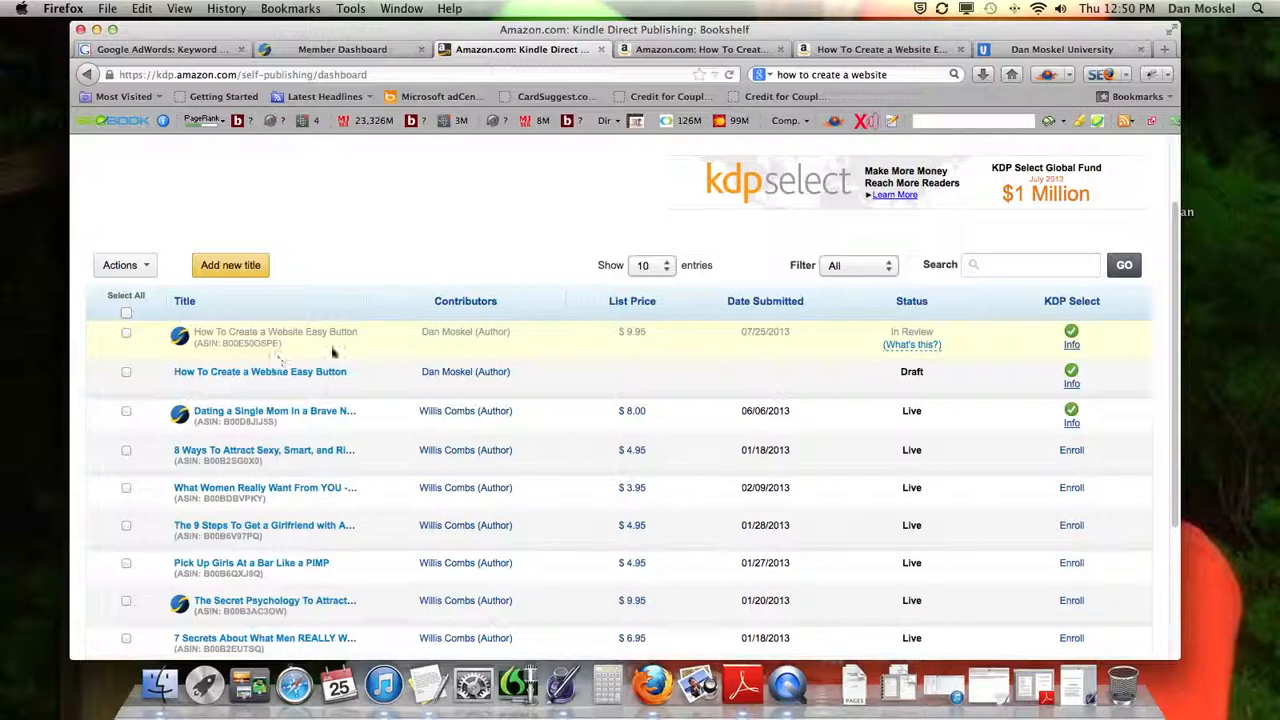
{"action": "scroll", "coordinate": [316, 350], "scroll_direction": "up", "scroll_amount": 2}
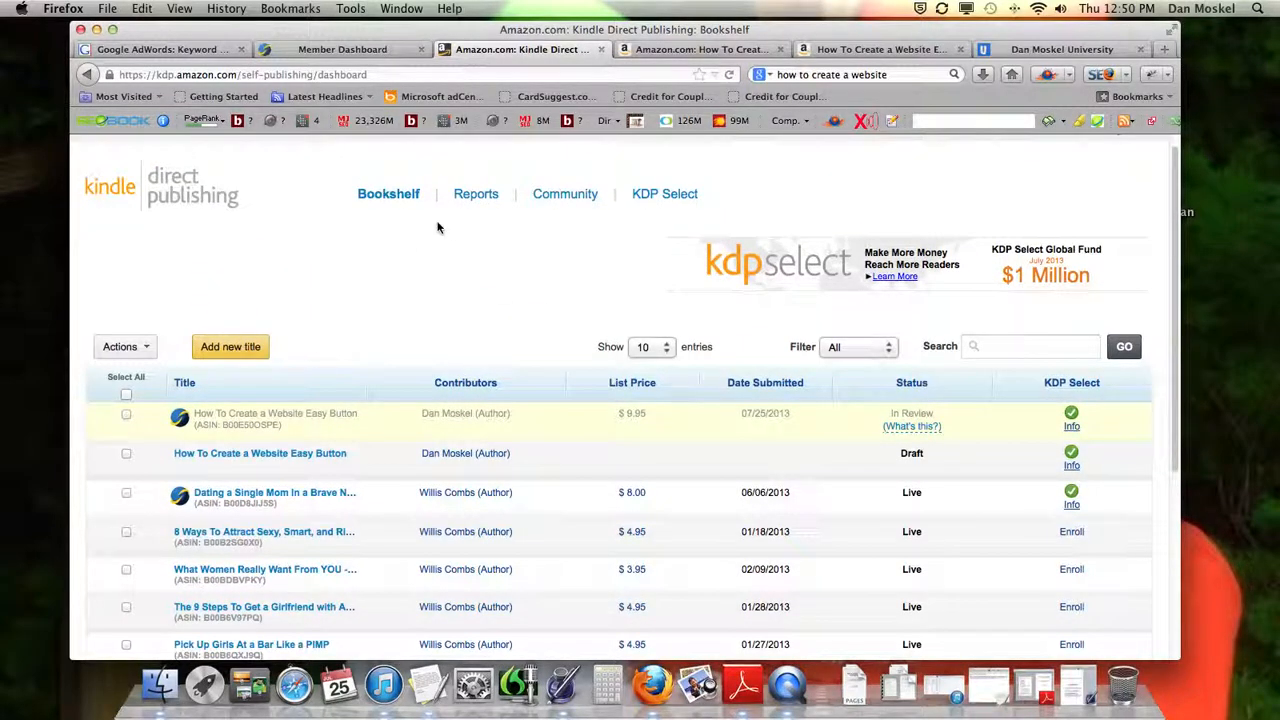
View the KDP reports page and switch back to the CreateSpace member dashboard
{"action": "left_click", "coordinate": [480, 197]}
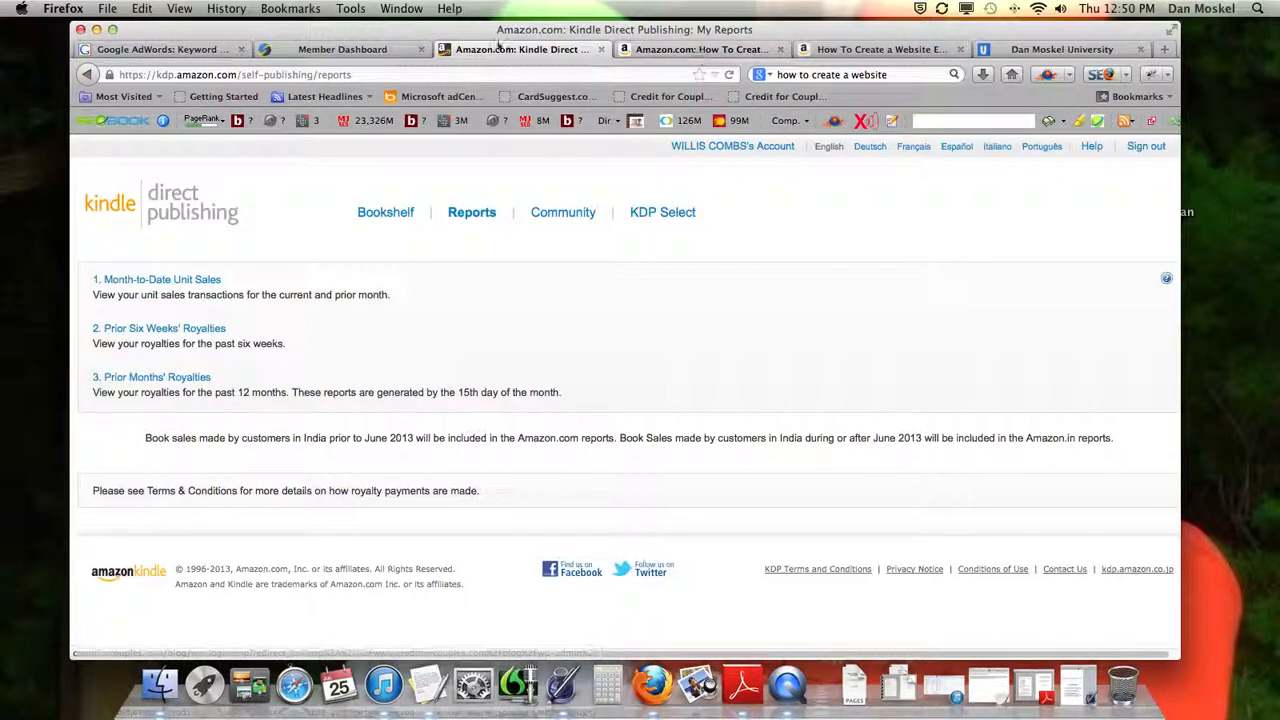
{"action": "left_click", "coordinate": [370, 50]}
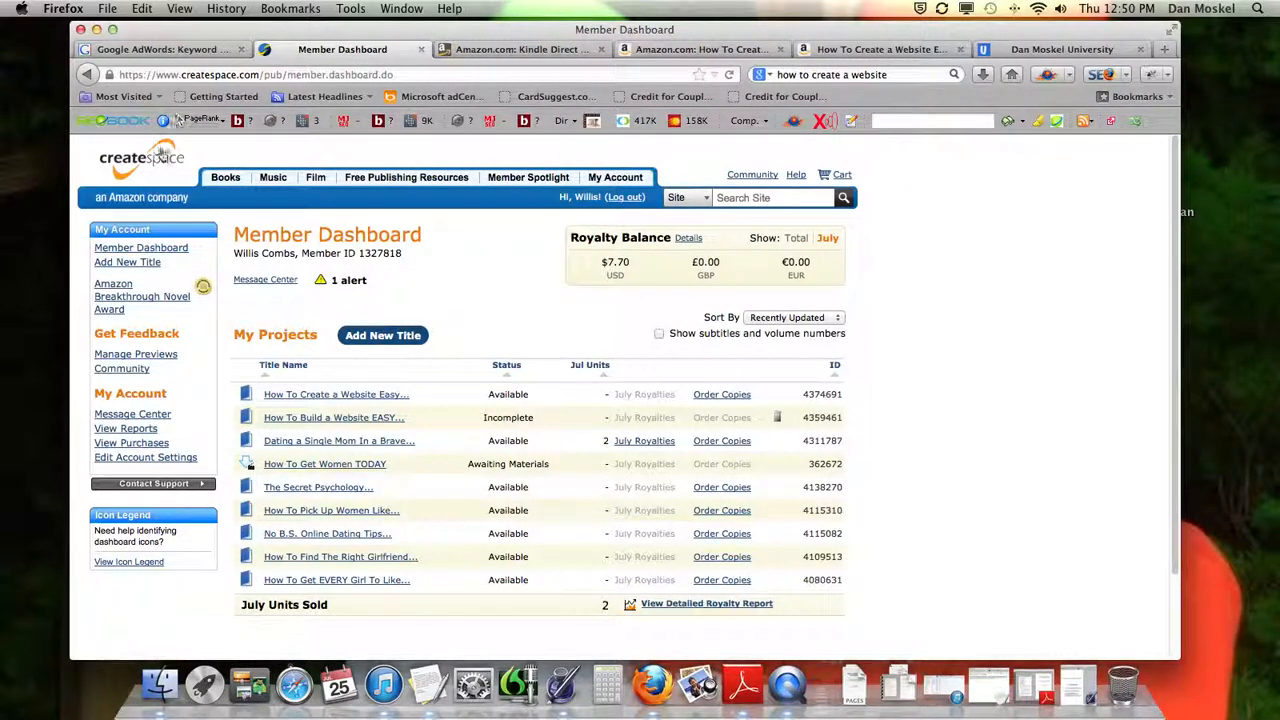
Go to createspace.com and log in with the already filled-in account credentials
{"action": "left_click", "coordinate": [335, 72]}
{"action": "type", "text": "createspace.com/"}
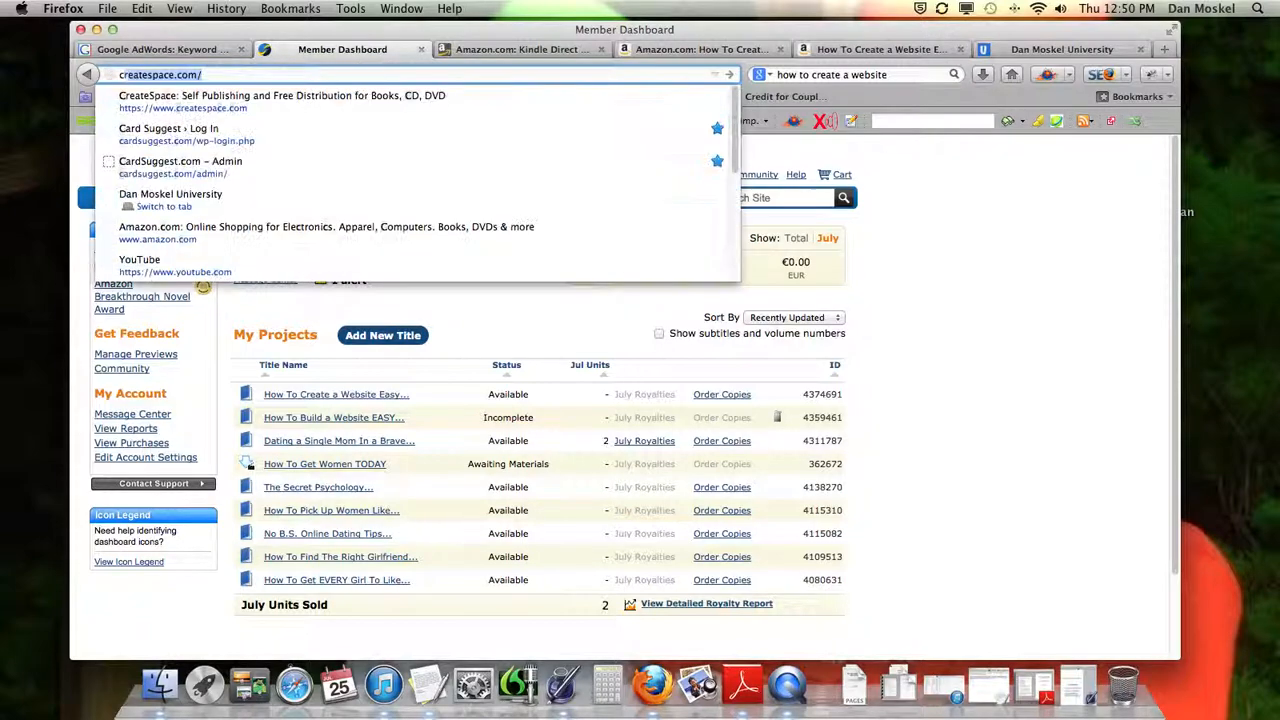
{"action": "key", "text": "Return"}
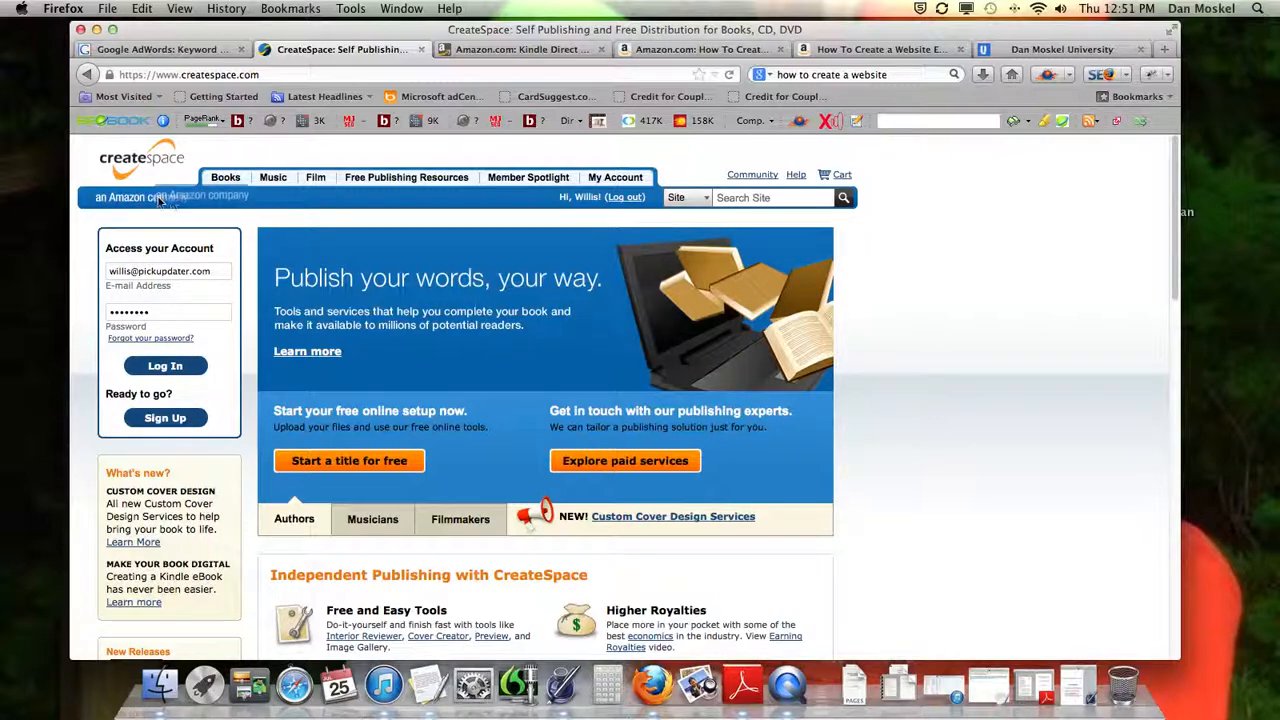
{"action": "scroll", "coordinate": [170, 240], "scroll_direction": "down", "scroll_amount": 2}
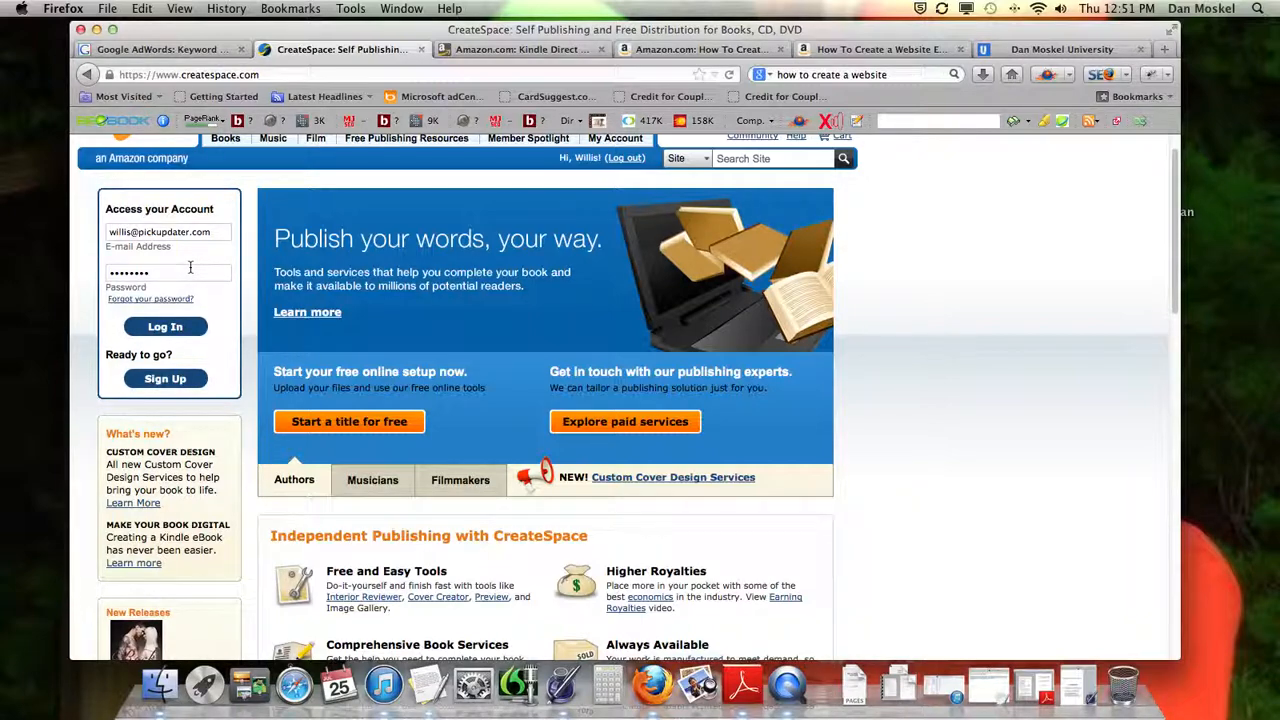
{"action": "left_click", "coordinate": [181, 330]}
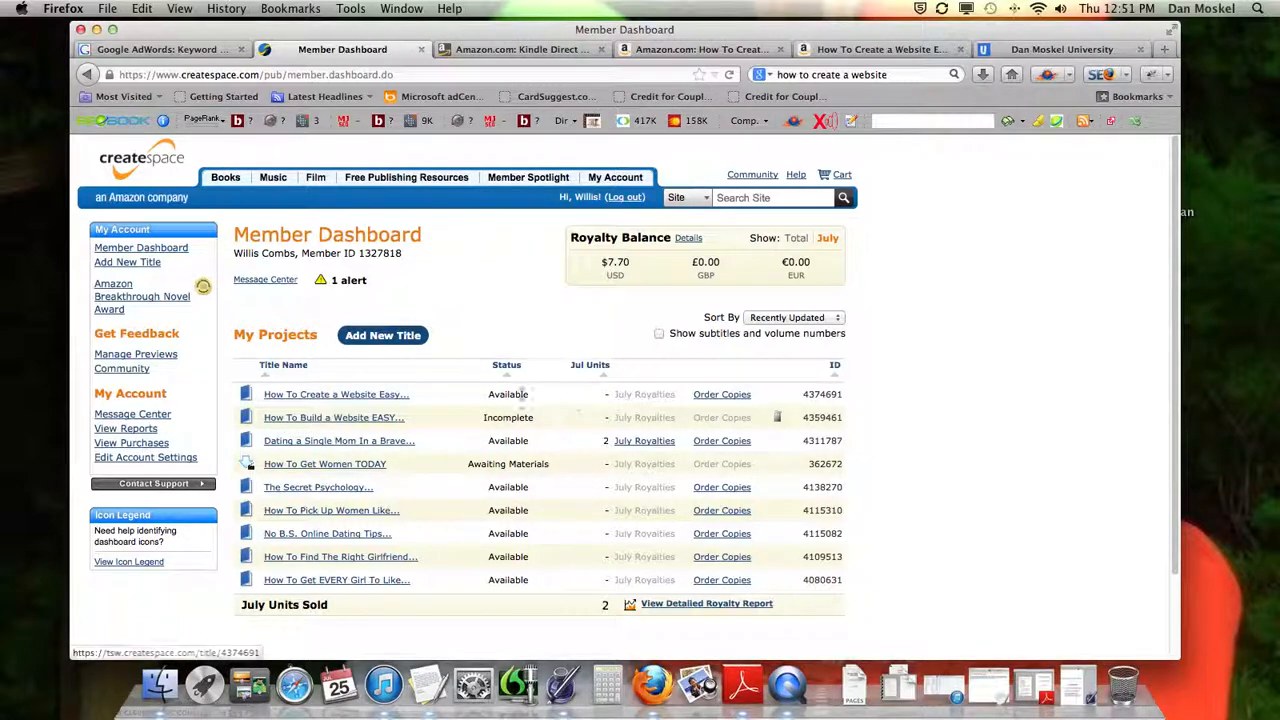
Open the project homepage for "How To Create a Website Easy Button" and briefly check the author's university blog before returning to it
{"action": "left_click", "coordinate": [373, 397]}
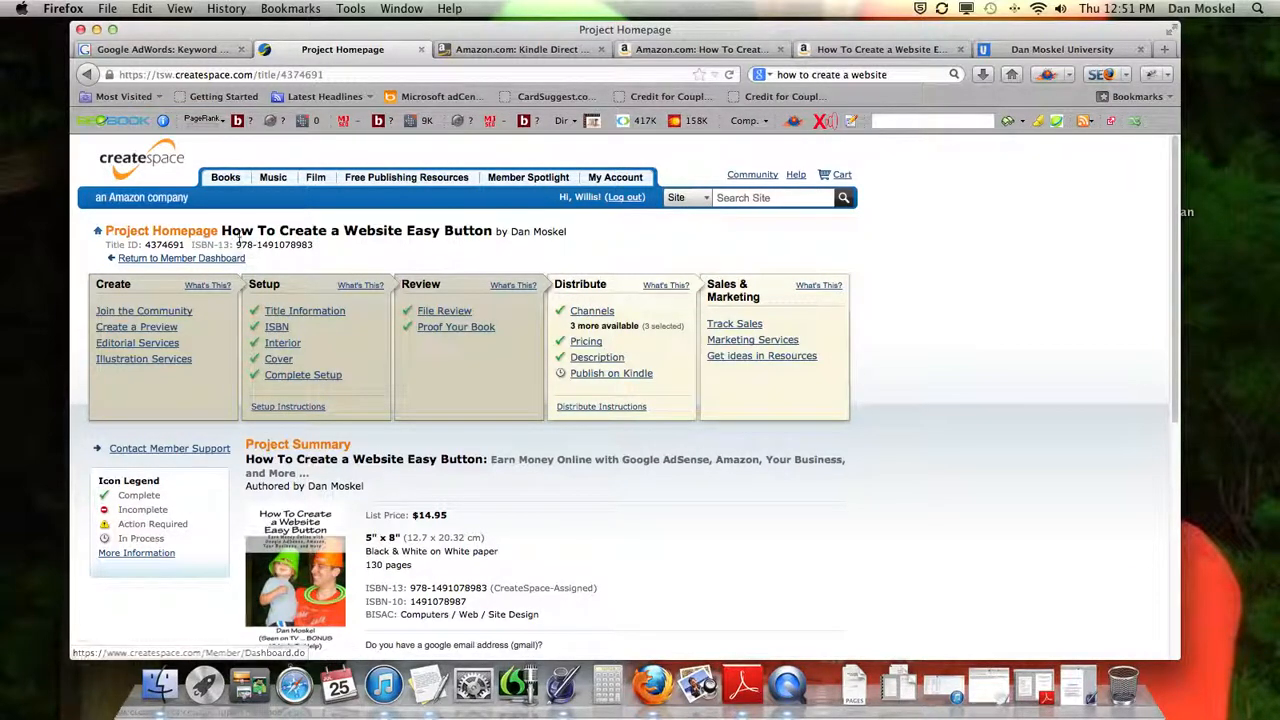
{"action": "left_click", "coordinate": [990, 49]}
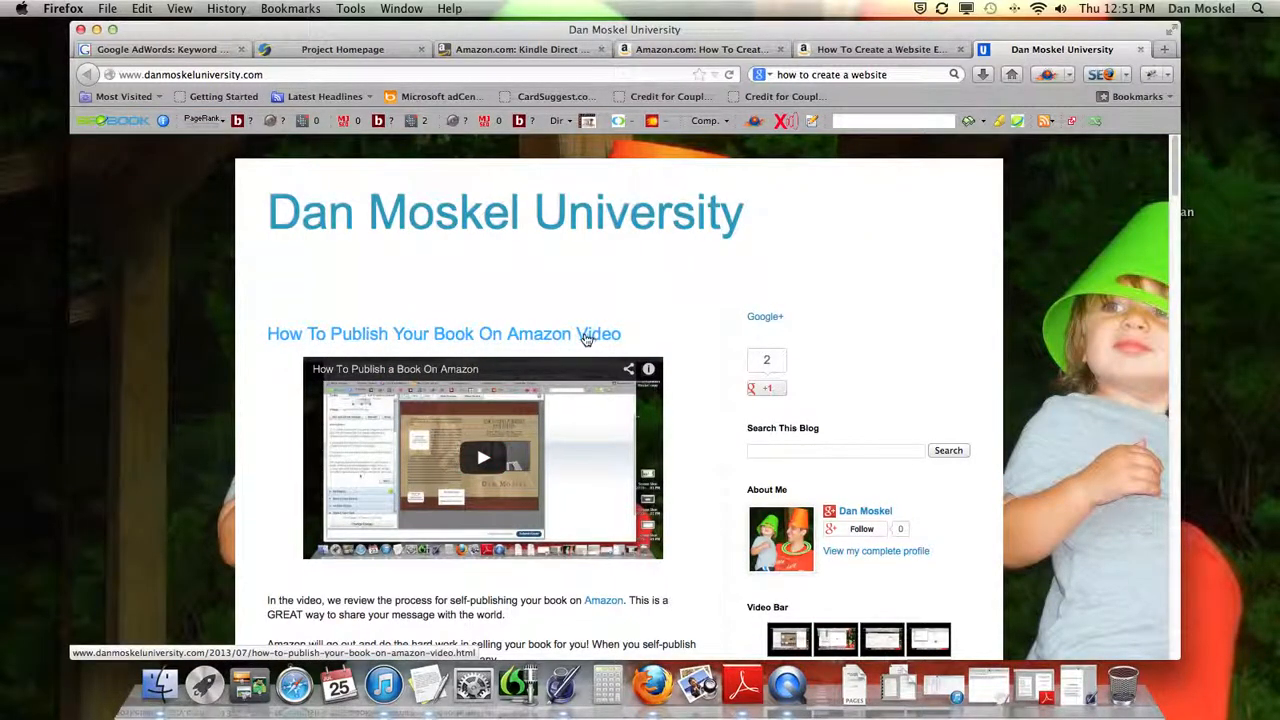
{"action": "left_click", "coordinate": [345, 49]}
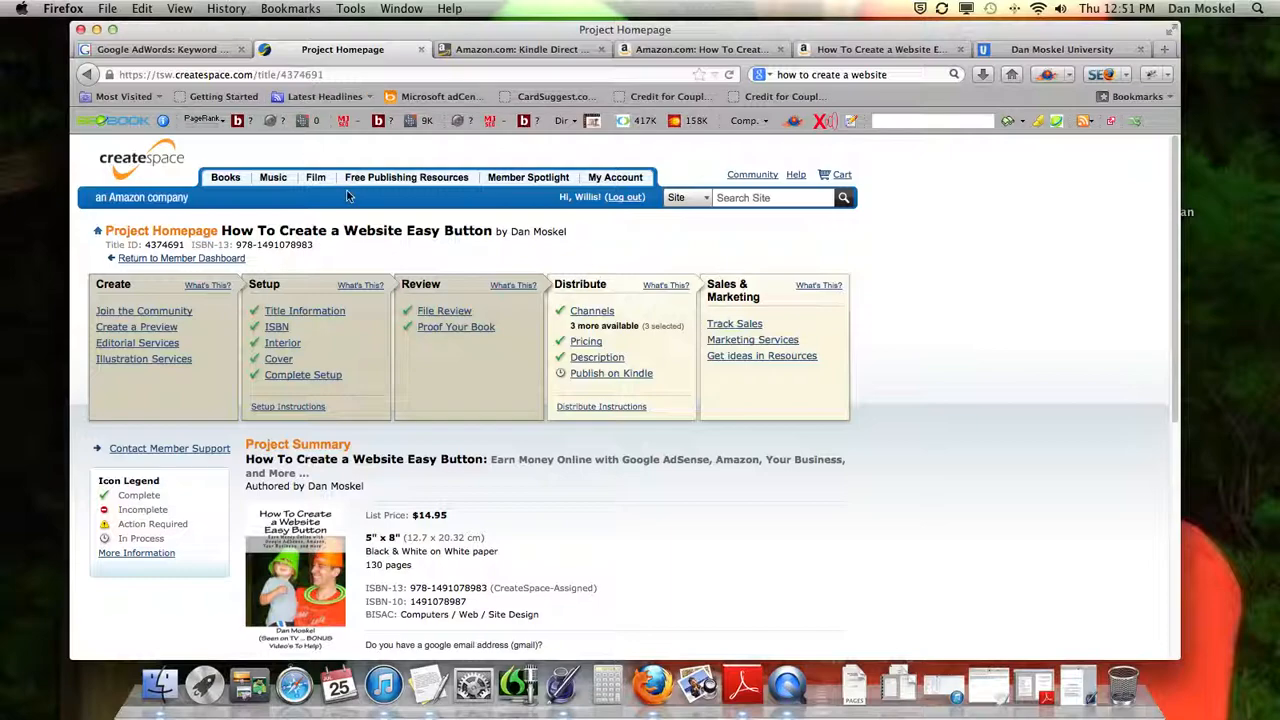
Look over the book's project summary and description, and open its Publish on Kindle page
{"action": "scroll", "coordinate": [252, 268], "scroll_direction": "down", "scroll_amount": 2}
{"action": "scroll", "coordinate": [254, 268], "scroll_direction": "down", "scroll_amount": 8}
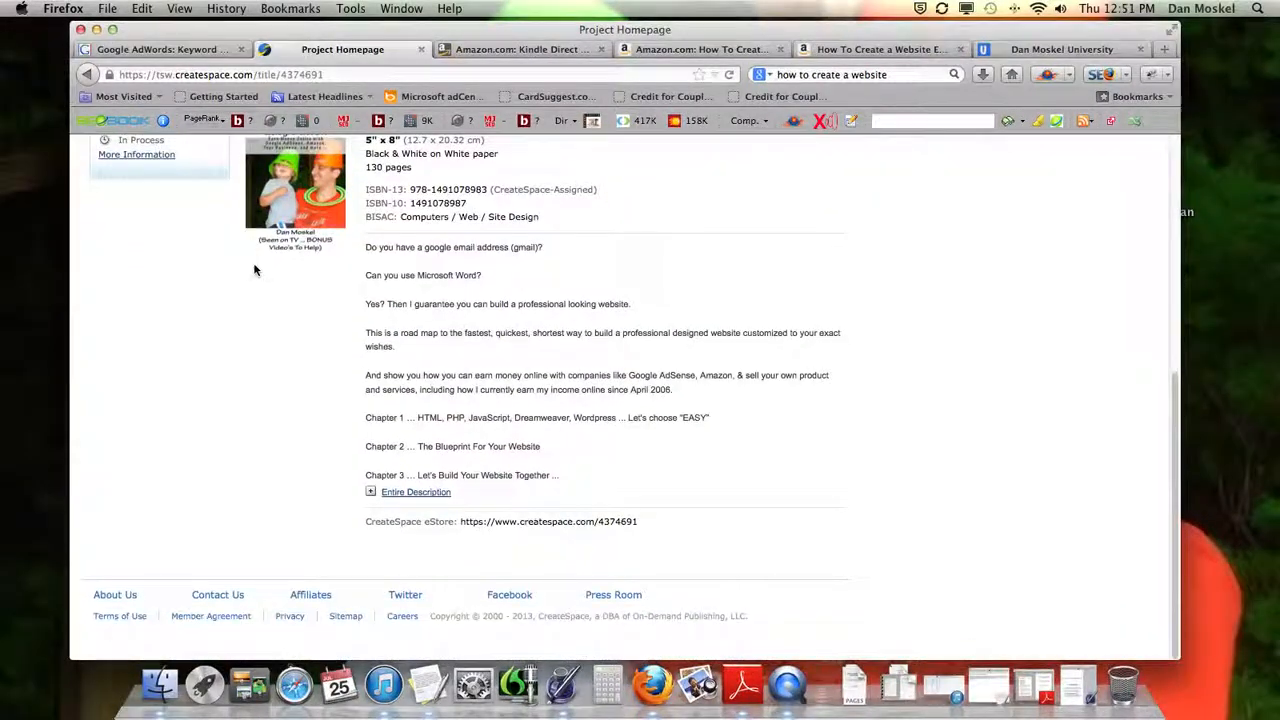
{"action": "scroll", "coordinate": [254, 268], "scroll_direction": "up", "scroll_amount": 9}
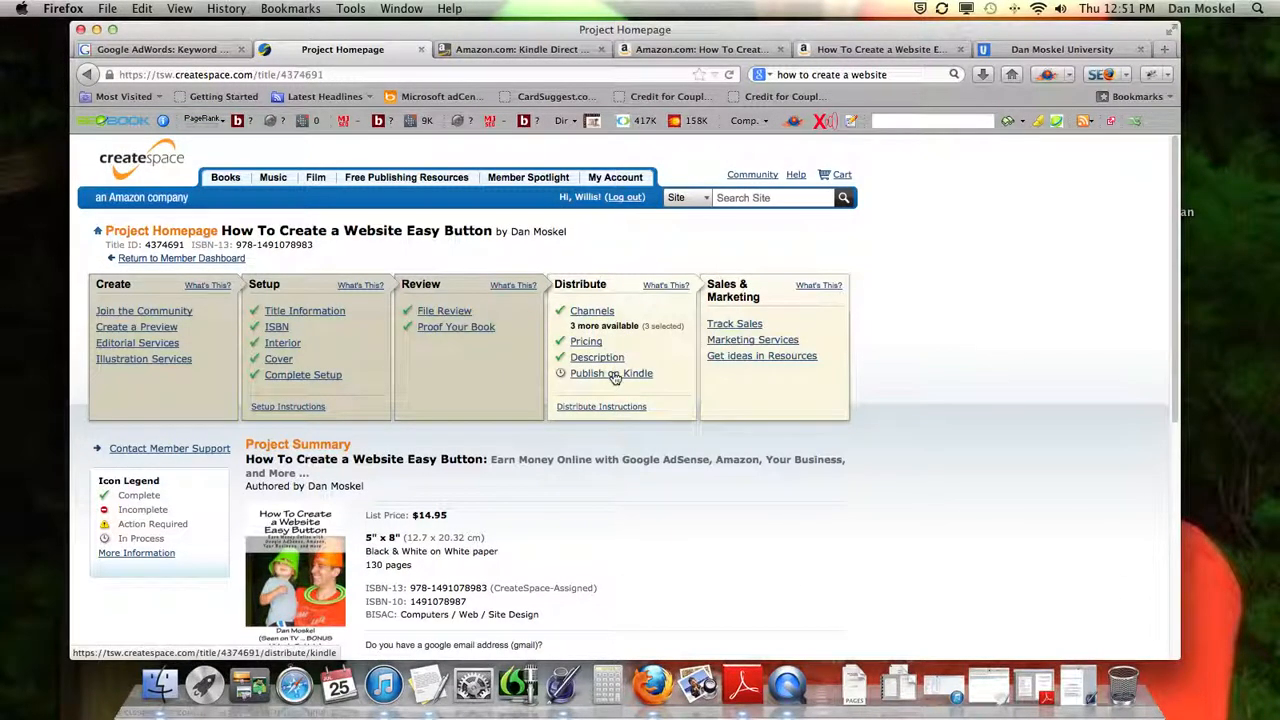
{"action": "left_click", "coordinate": [612, 373]}
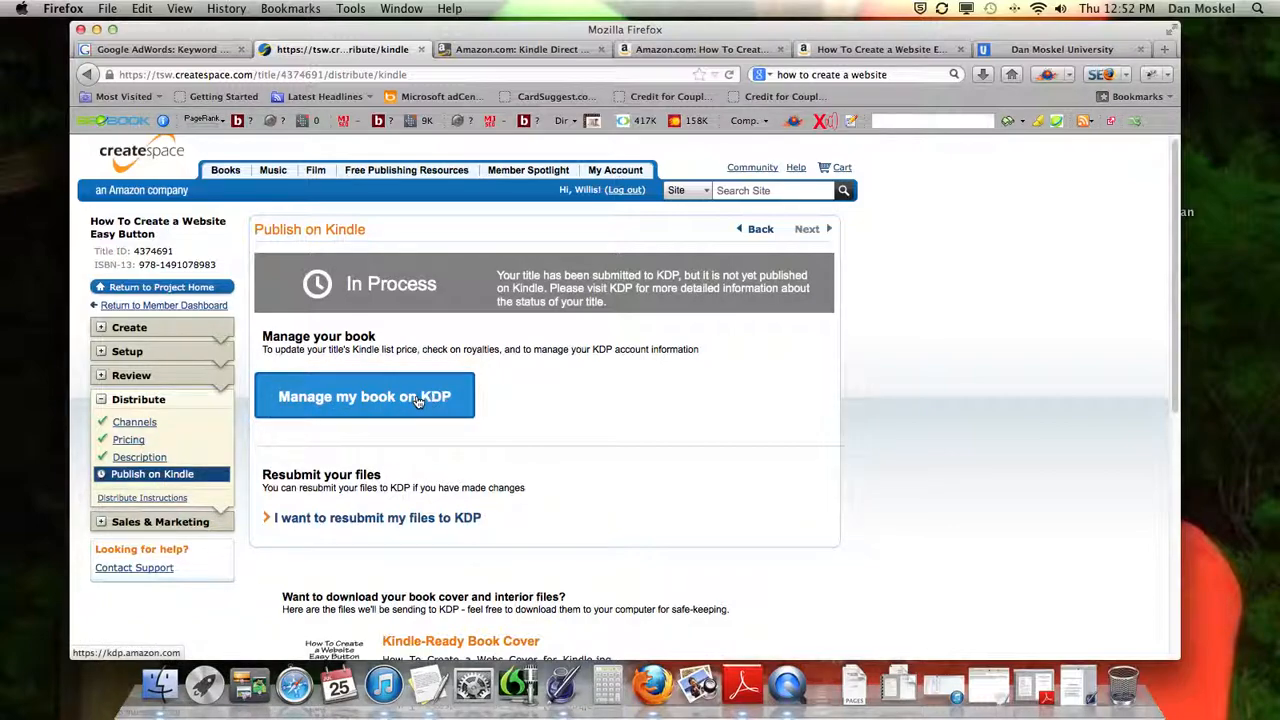
Go to manage the book on KDP, check its bookshelf entry, and return to the Publish on Kindle page
{"action": "left_click", "coordinate": [418, 398]}
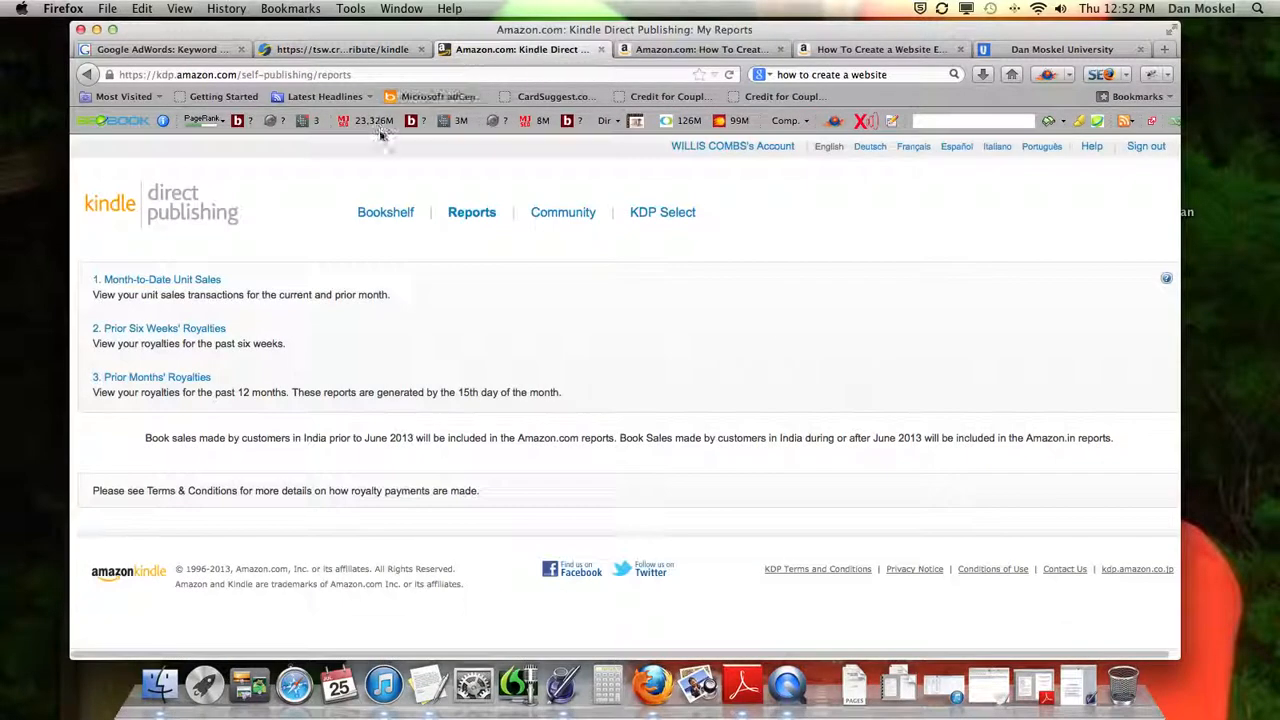
{"action": "left_click", "coordinate": [395, 216]}
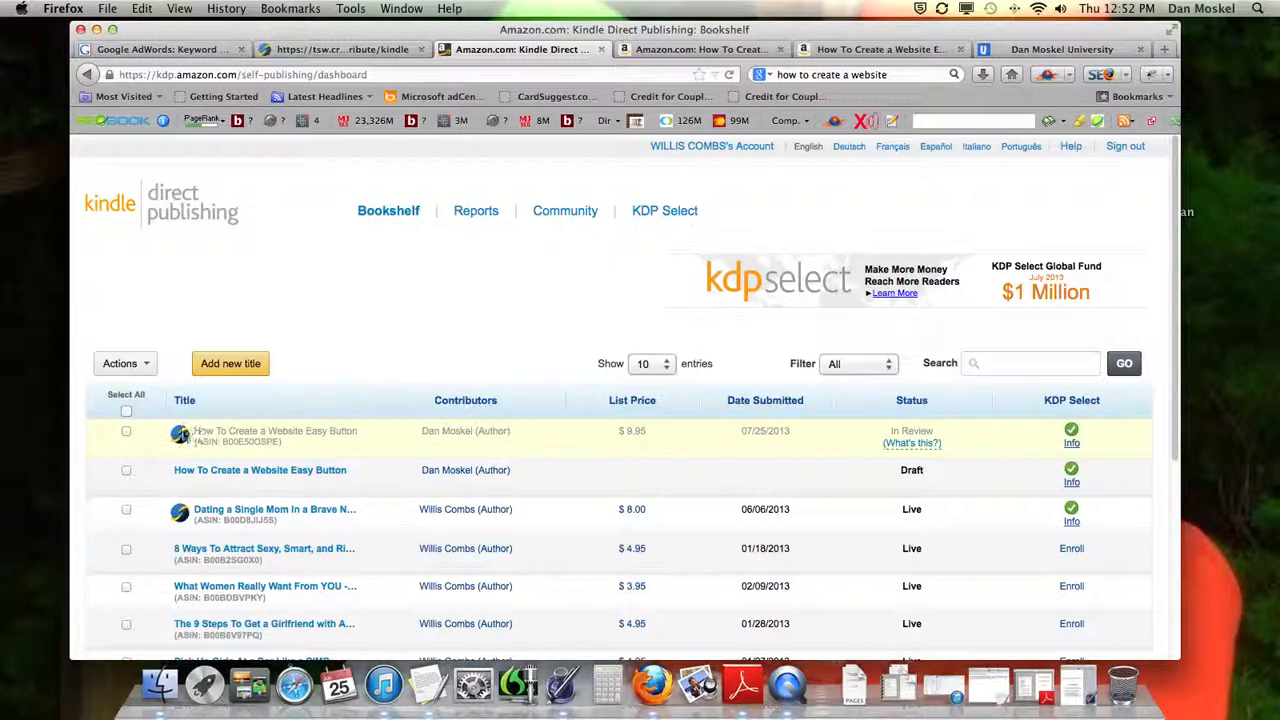
{"action": "left_click", "coordinate": [330, 49]}
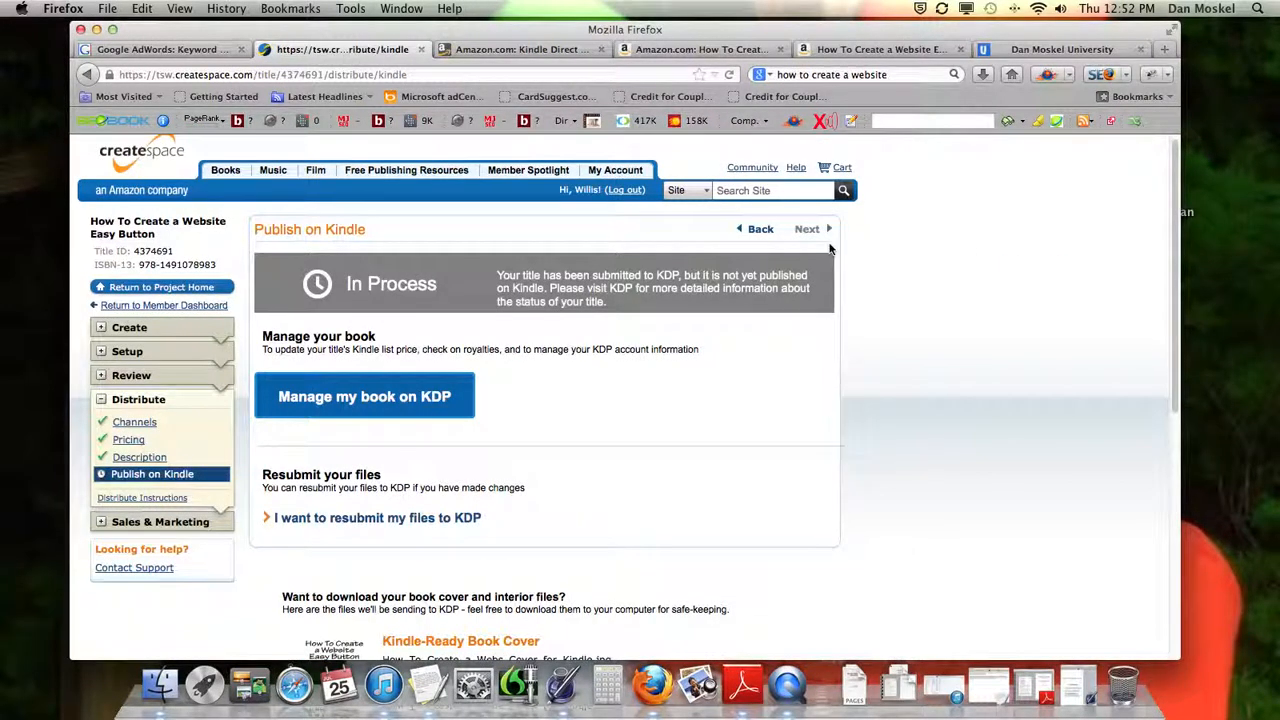
Open the book's CreateSpace PDF proof in Adobe Reader and leaf forward through its chapters to PDF page 41
{"action": "left_click", "coordinate": [1040, 686]}
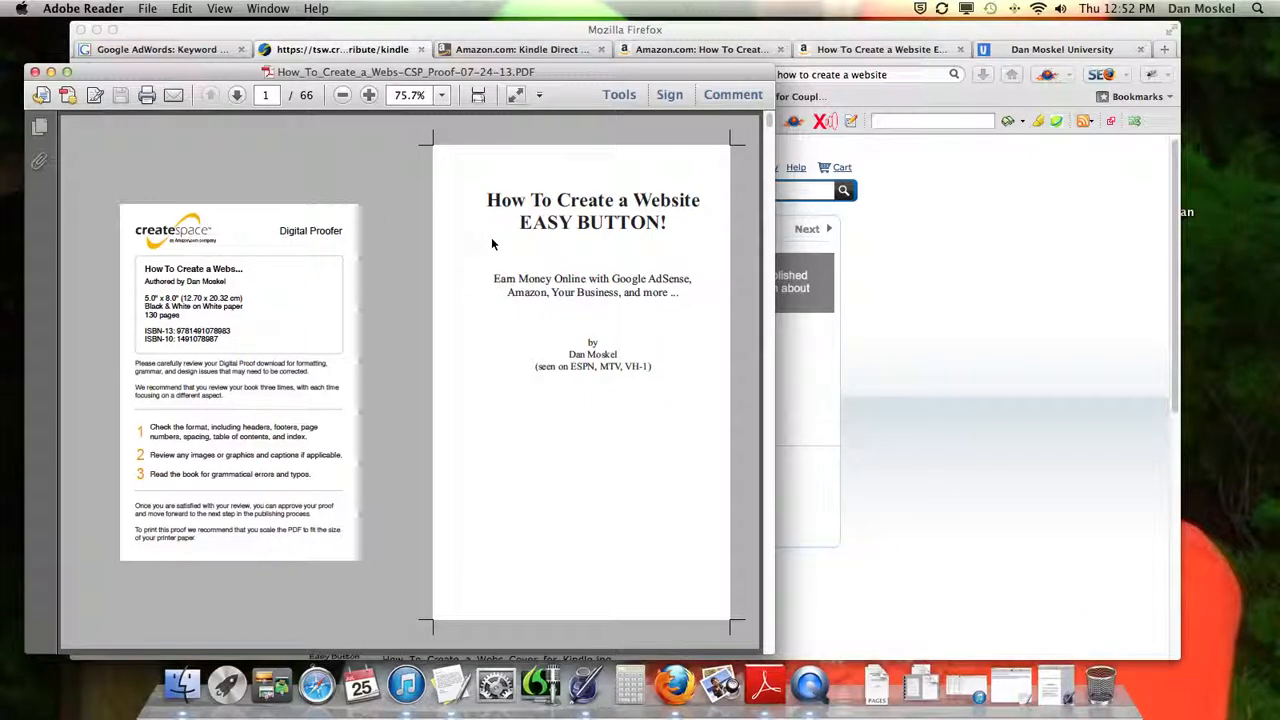
{"action": "left_click", "coordinate": [247, 94]}
{"action": "left_click", "coordinate": [247, 94]}
{"action": "left_click", "coordinate": [247, 94]}
{"action": "left_click", "coordinate": [247, 94]}
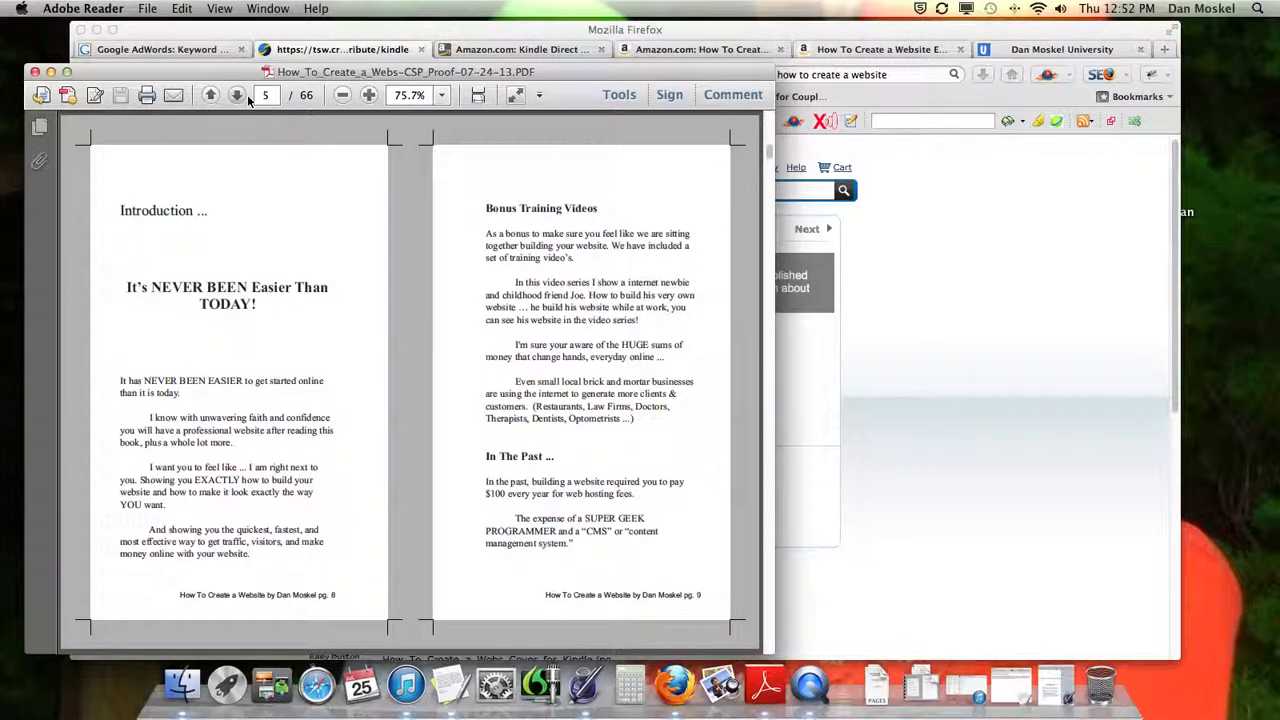
{"action": "left_click", "coordinate": [247, 94]}
{"action": "left_click", "coordinate": [247, 94]}
{"action": "left_click", "coordinate": [247, 94]}
{"action": "left_click", "coordinate": [237, 94]}
{"action": "left_click", "coordinate": [237, 94]}
{"action": "left_click", "coordinate": [237, 94]}
{"action": "left_click", "coordinate": [237, 94]}
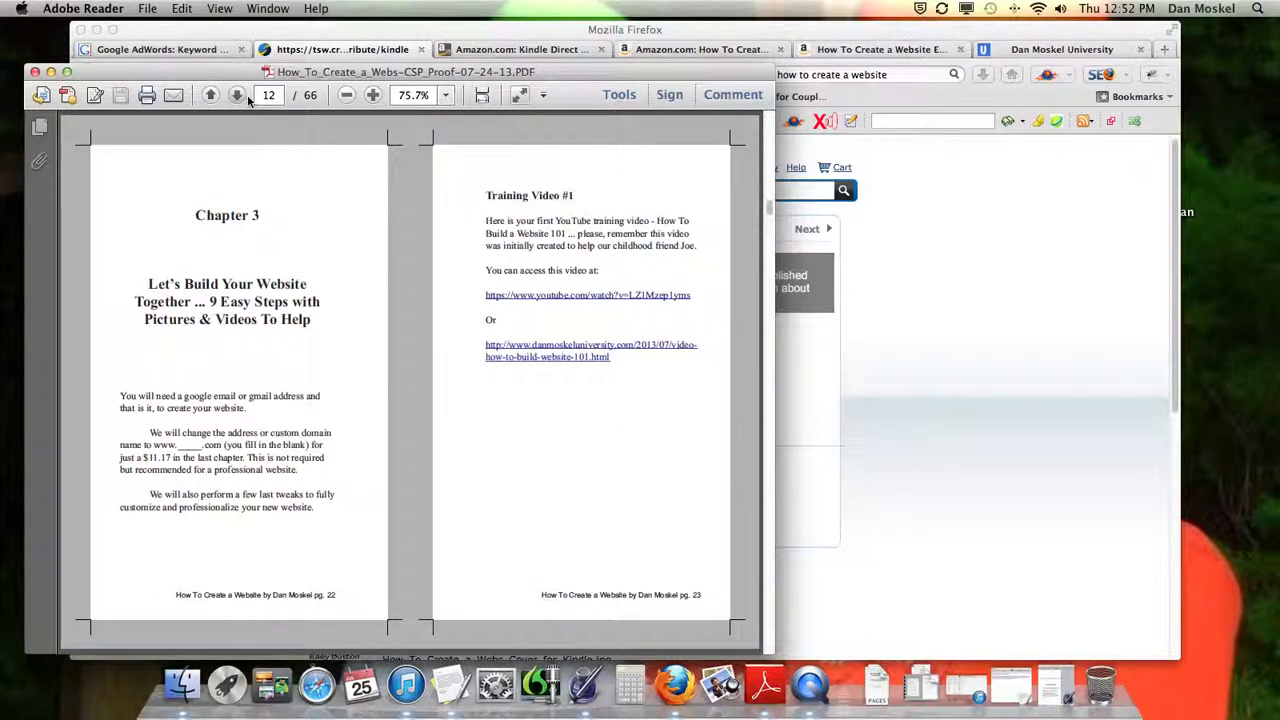
{"action": "left_click", "coordinate": [238, 94]}
{"action": "left_click", "coordinate": [247, 96]}
{"action": "left_click", "coordinate": [247, 96]}
{"action": "left_click", "coordinate": [247, 96]}
{"action": "left_click", "coordinate": [247, 96]}
{"action": "left_click", "coordinate": [247, 96]}
{"action": "left_click", "coordinate": [247, 96]}
{"action": "left_click", "coordinate": [247, 96]}
{"action": "left_click", "coordinate": [247, 96]}
{"action": "left_click", "coordinate": [247, 96]}
{"action": "left_click", "coordinate": [247, 96]}
{"action": "left_click", "coordinate": [237, 95]}
{"action": "left_click", "coordinate": [237, 95]}
{"action": "left_click", "coordinate": [237, 95]}
{"action": "left_click", "coordinate": [237, 95]}
{"action": "left_click", "coordinate": [237, 95]}
{"action": "left_click", "coordinate": [237, 95]}
{"action": "left_click", "coordinate": [237, 95]}
{"action": "left_click", "coordinate": [237, 95]}
{"action": "left_click", "coordinate": [247, 96]}
{"action": "left_click", "coordinate": [247, 96]}
{"action": "left_click", "coordinate": [247, 96]}
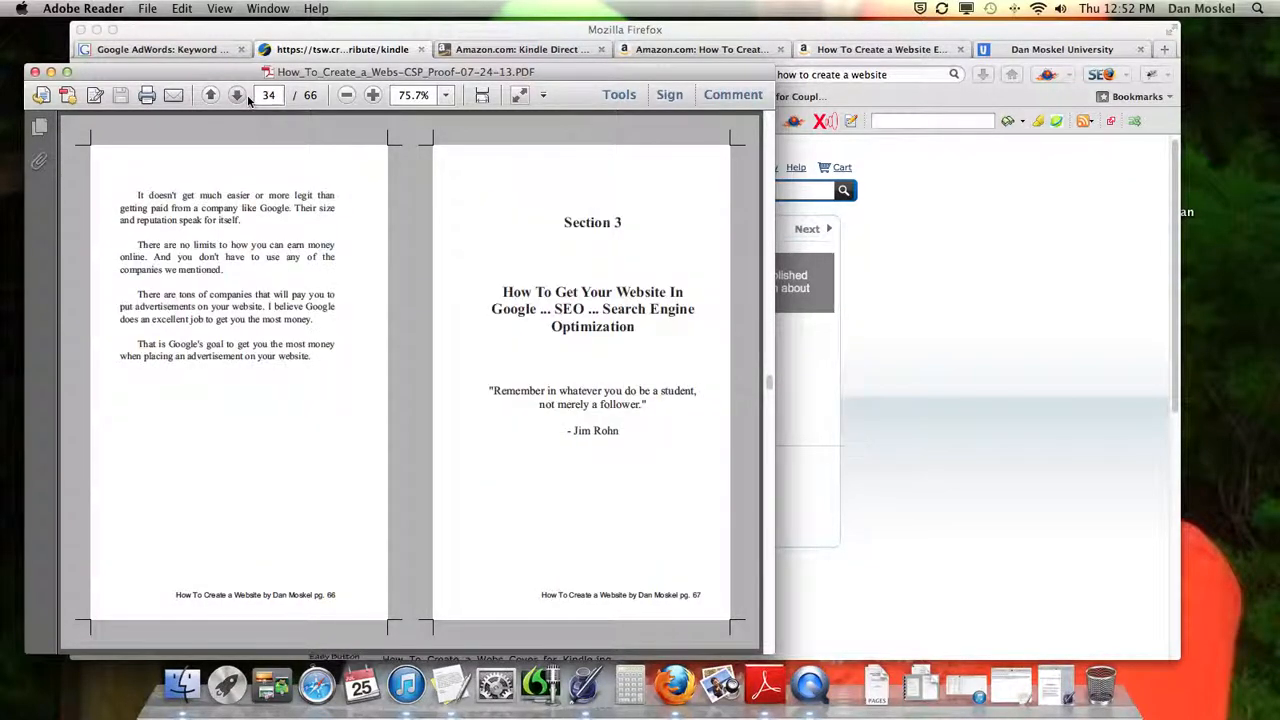
{"action": "left_click", "coordinate": [247, 96]}
{"action": "left_click", "coordinate": [247, 96]}
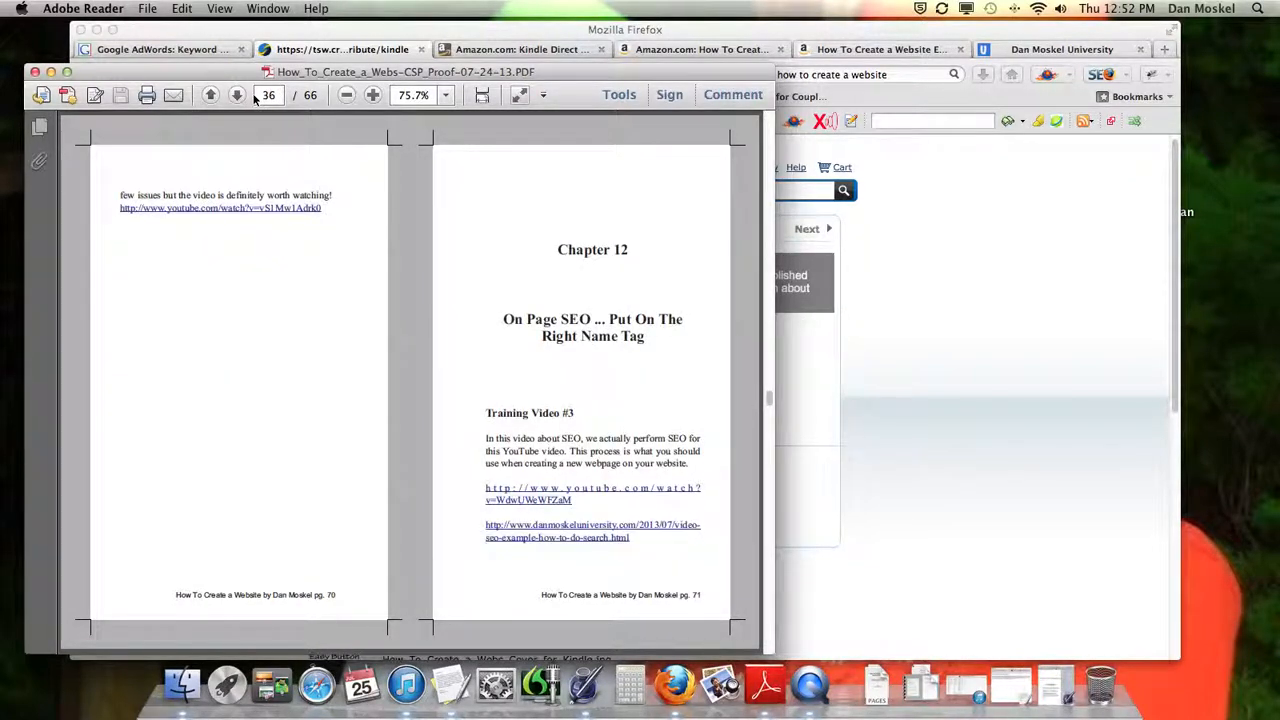
{"action": "left_click", "coordinate": [246, 97]}
{"action": "left_click", "coordinate": [246, 97]}
{"action": "left_click", "coordinate": [246, 97]}
{"action": "left_click", "coordinate": [246, 97]}
{"action": "left_click", "coordinate": [246, 97]}
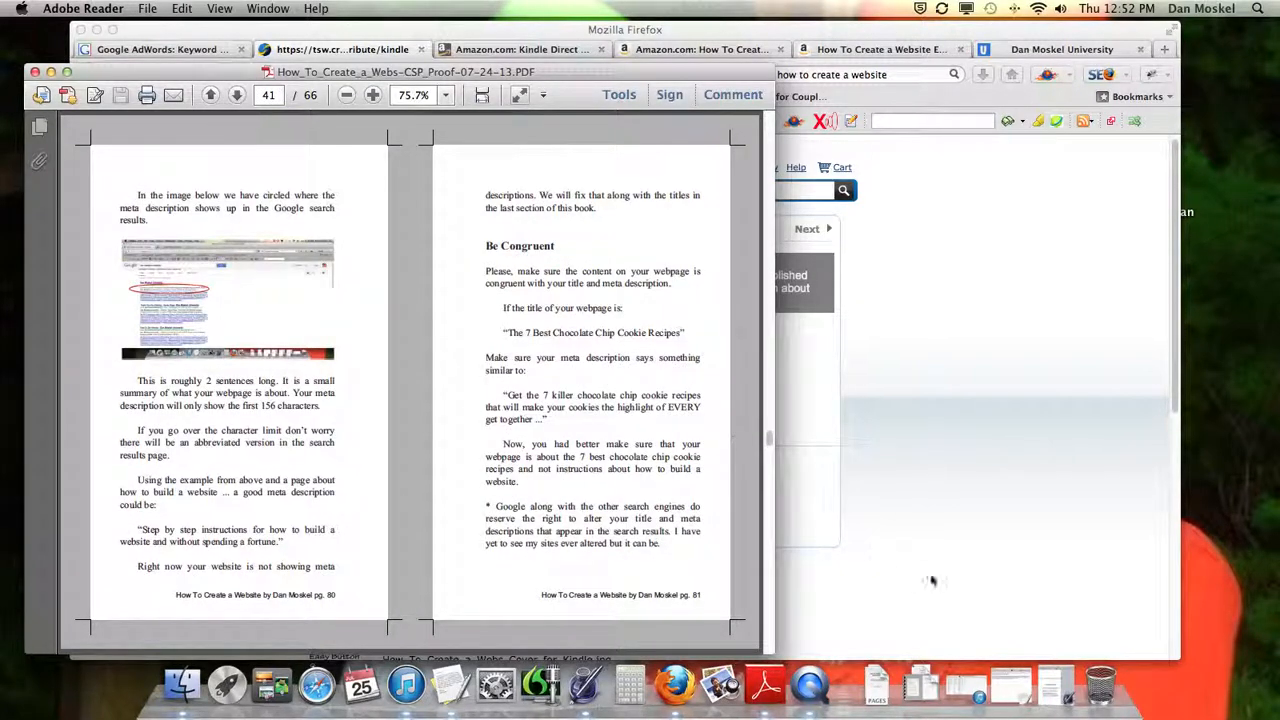
Switch to the "FINAL build website" document in Pages, look over its linked table of contents, and follow the Chapter 9 link
{"action": "left_click", "coordinate": [1048, 690]}
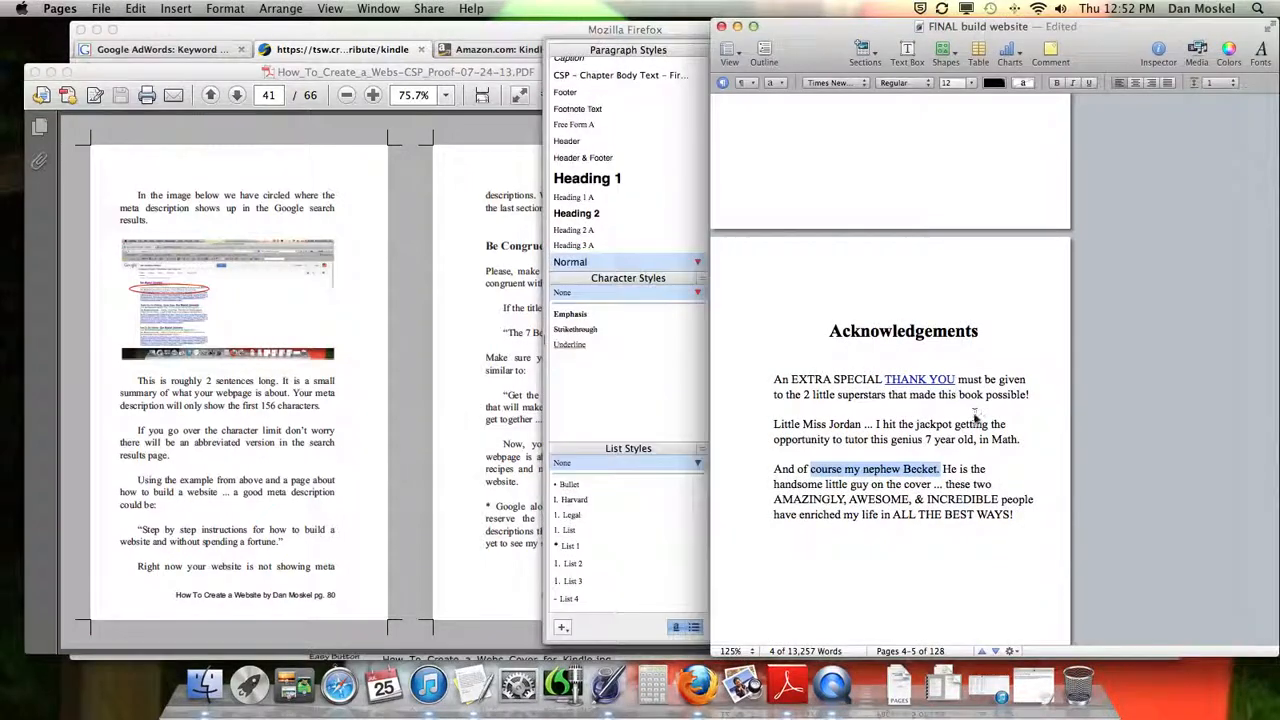
{"action": "left_click", "coordinate": [811, 382]}
{"action": "scroll", "coordinate": [810, 385], "scroll_direction": "up", "scroll_amount": 15}
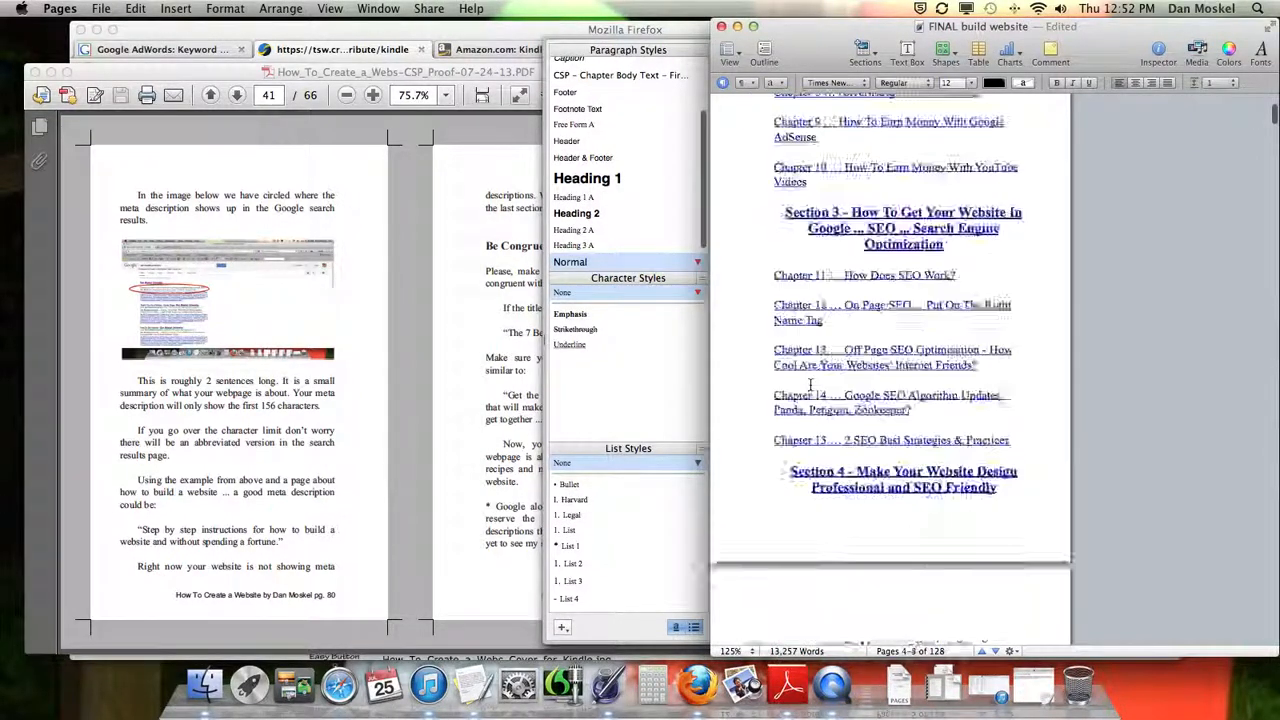
{"action": "scroll", "coordinate": [811, 385], "scroll_direction": "down", "scroll_amount": 8}
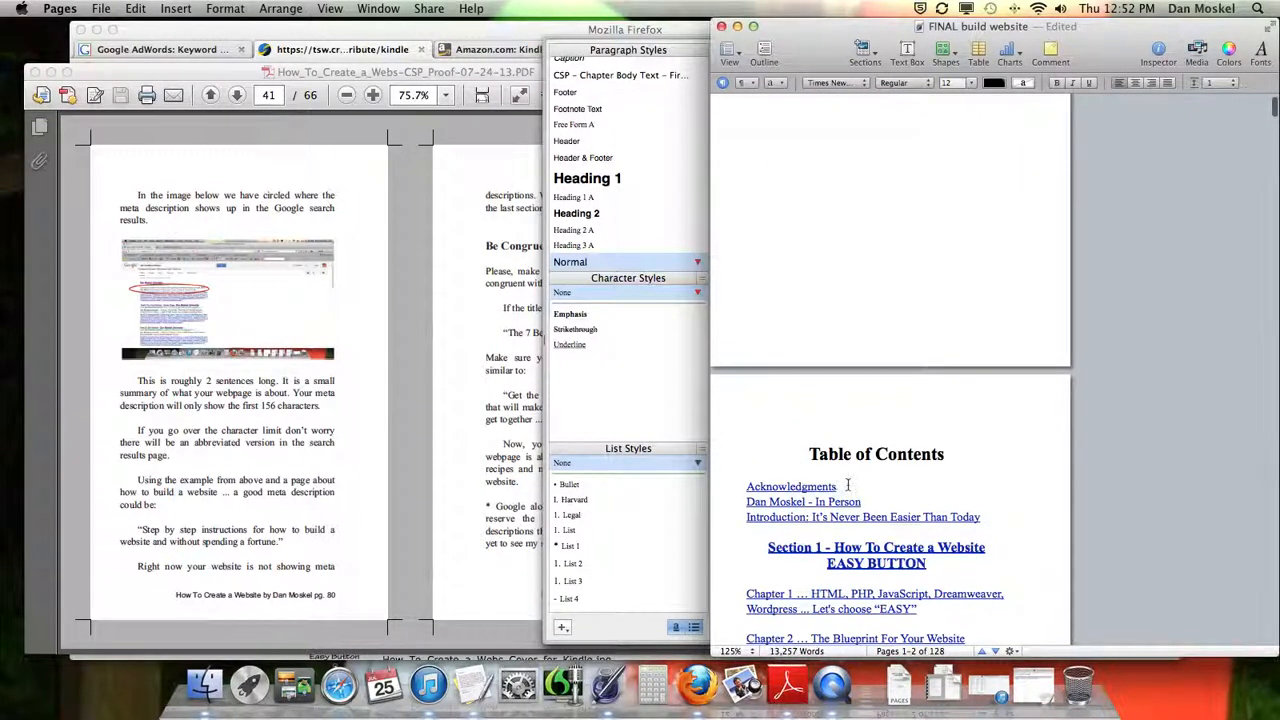
{"action": "scroll", "coordinate": [848, 488], "scroll_direction": "down", "scroll_amount": 2}
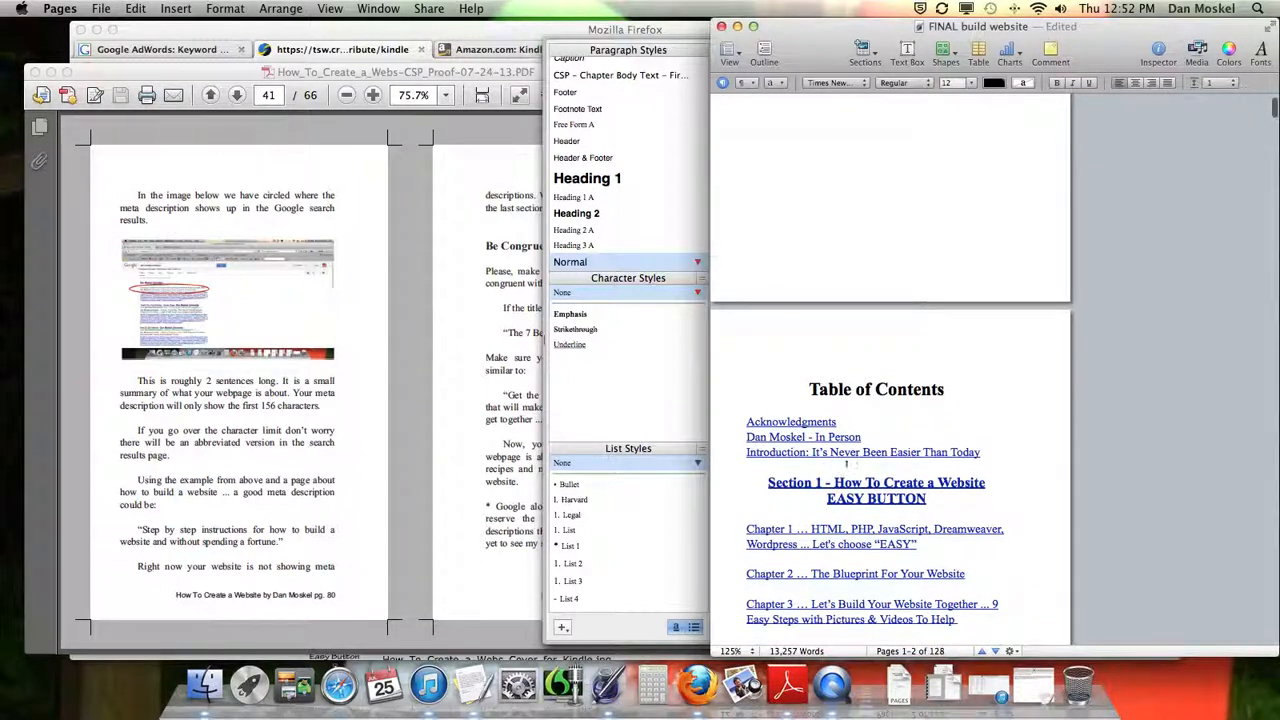
{"action": "scroll", "coordinate": [848, 512], "scroll_direction": "down", "scroll_amount": 7}
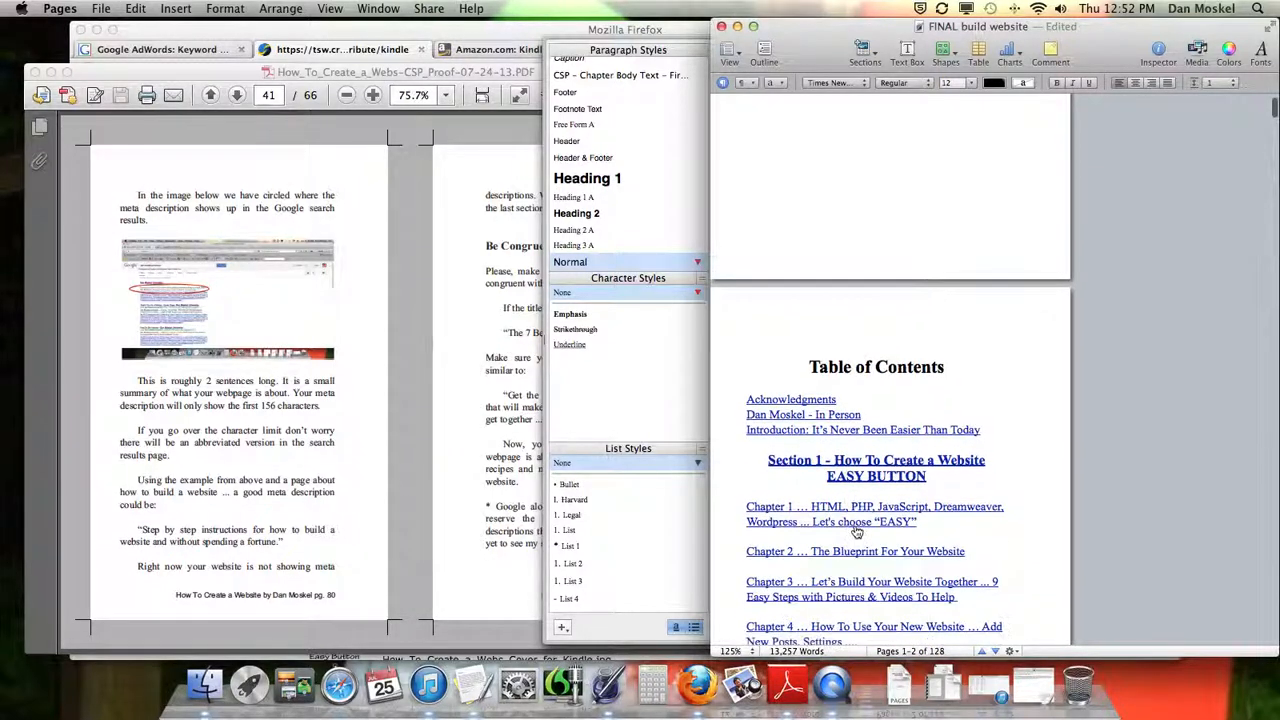
{"action": "scroll", "coordinate": [845, 495], "scroll_direction": "down", "scroll_amount": 9}
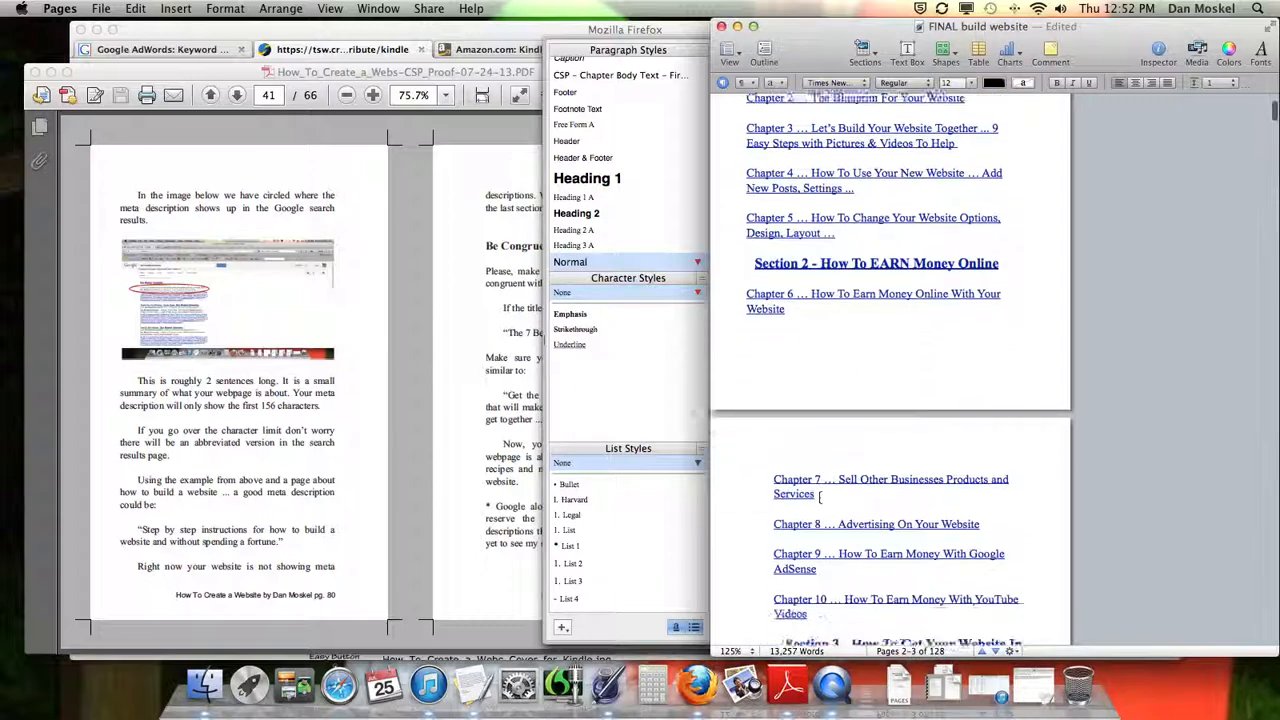
{"action": "scroll", "coordinate": [890, 512], "scroll_direction": "down", "scroll_amount": 4}
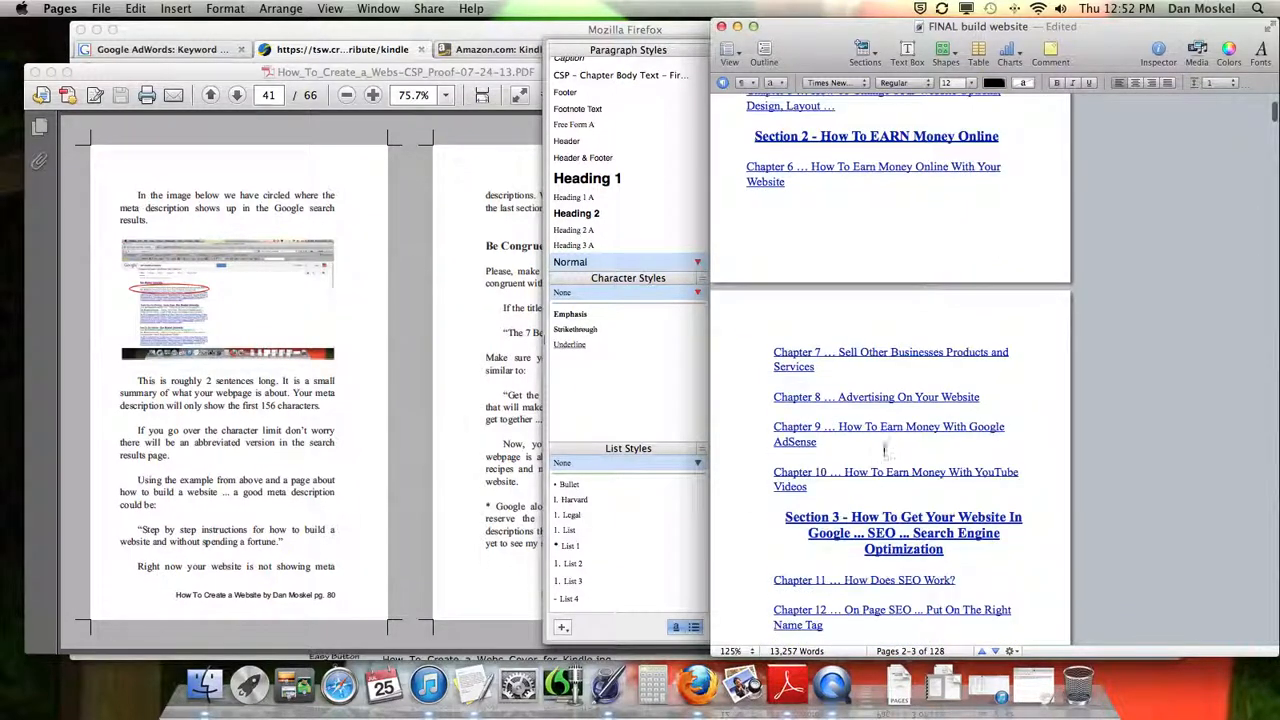
{"action": "left_click", "coordinate": [887, 433]}
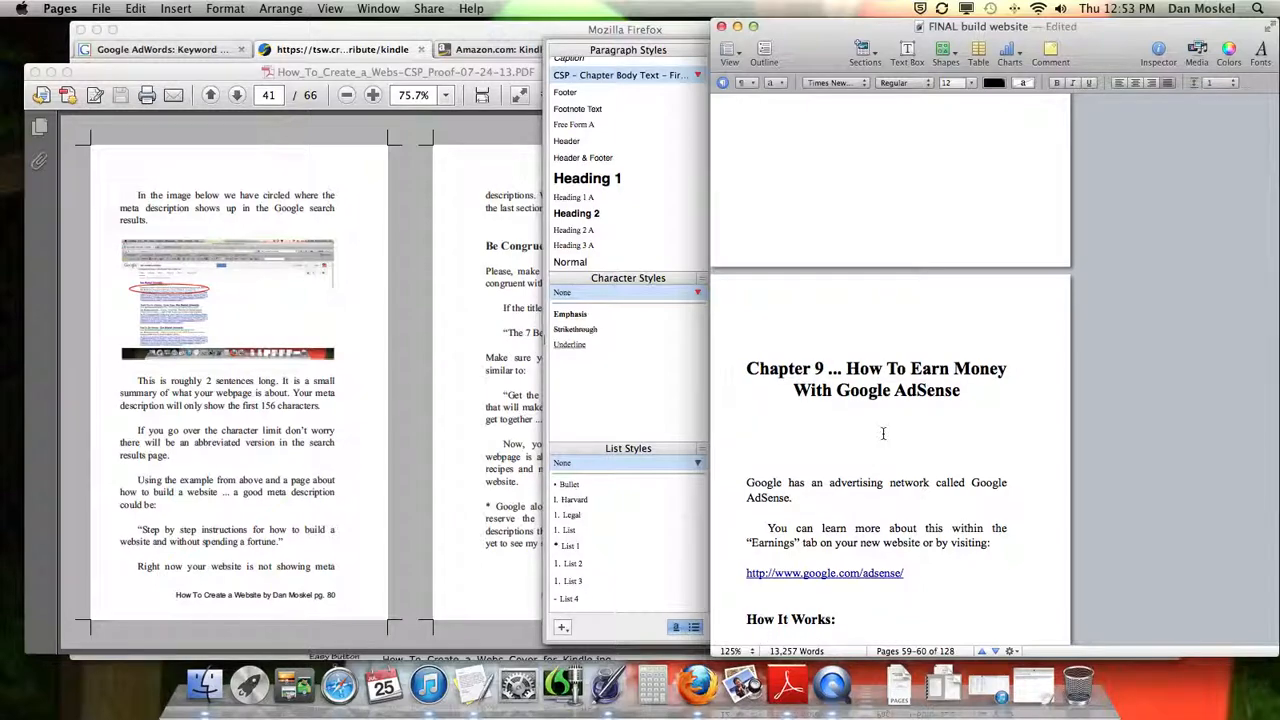
Switch back to Firefox and compare the book's Kindle Edition and paperback pages on Amazon
{"action": "left_click", "coordinate": [404, 29]}
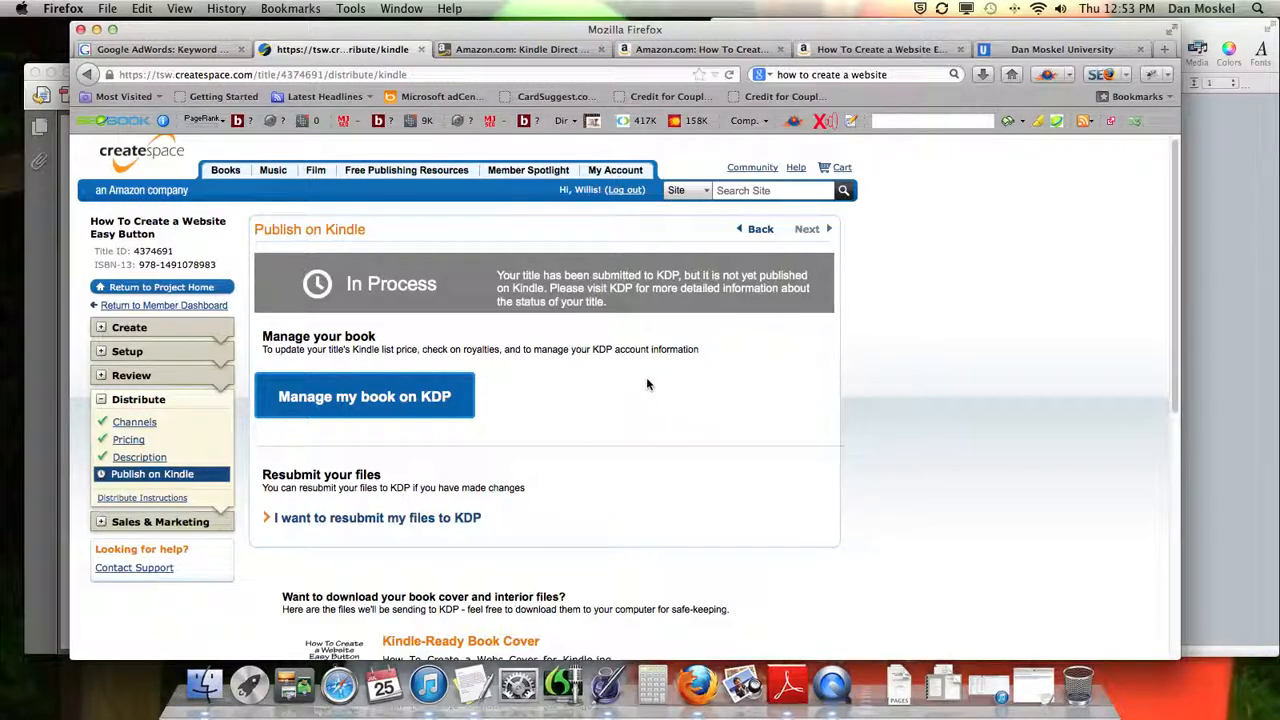
{"action": "left_click", "coordinate": [702, 49]}
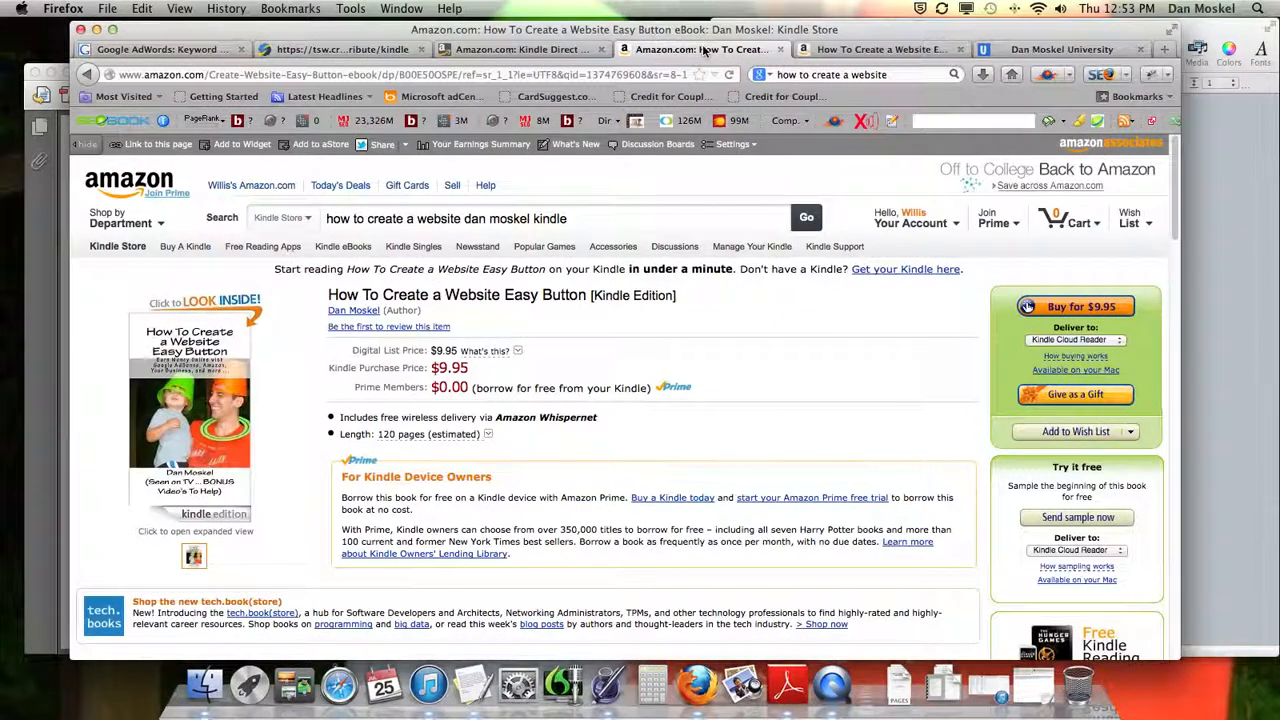
{"action": "left_click", "coordinate": [885, 49]}
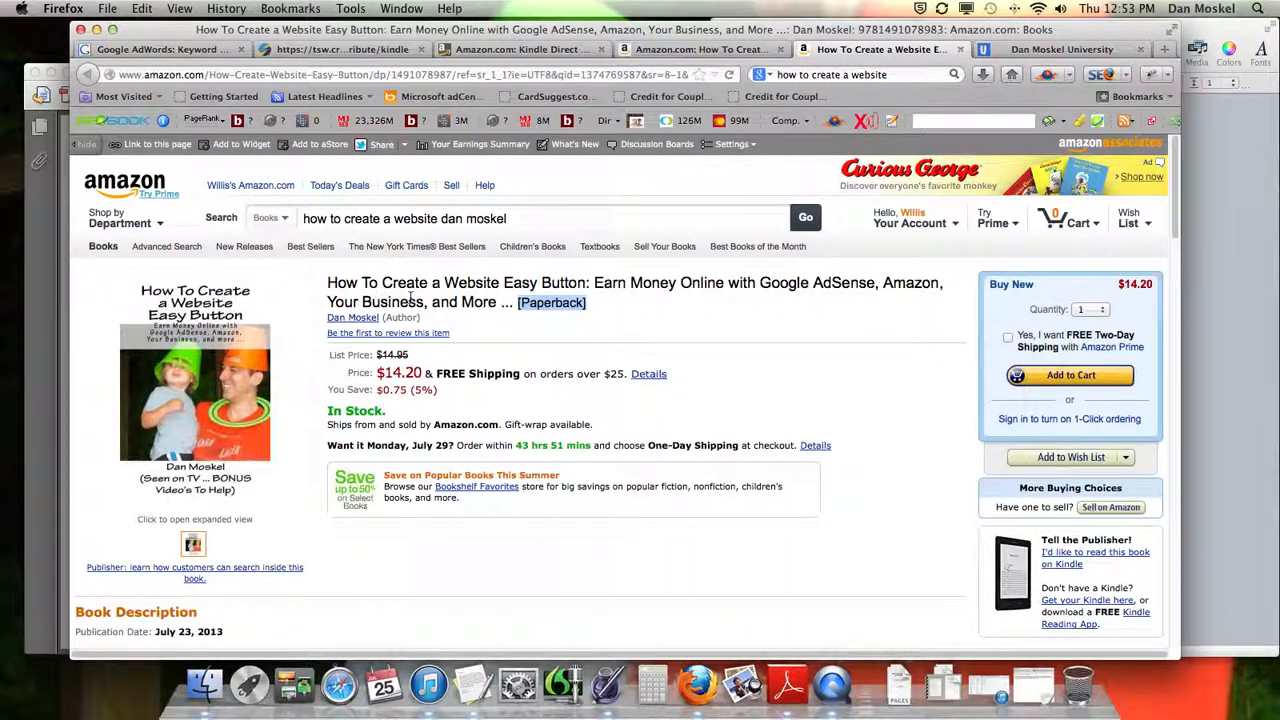
{"action": "left_click", "coordinate": [728, 49]}
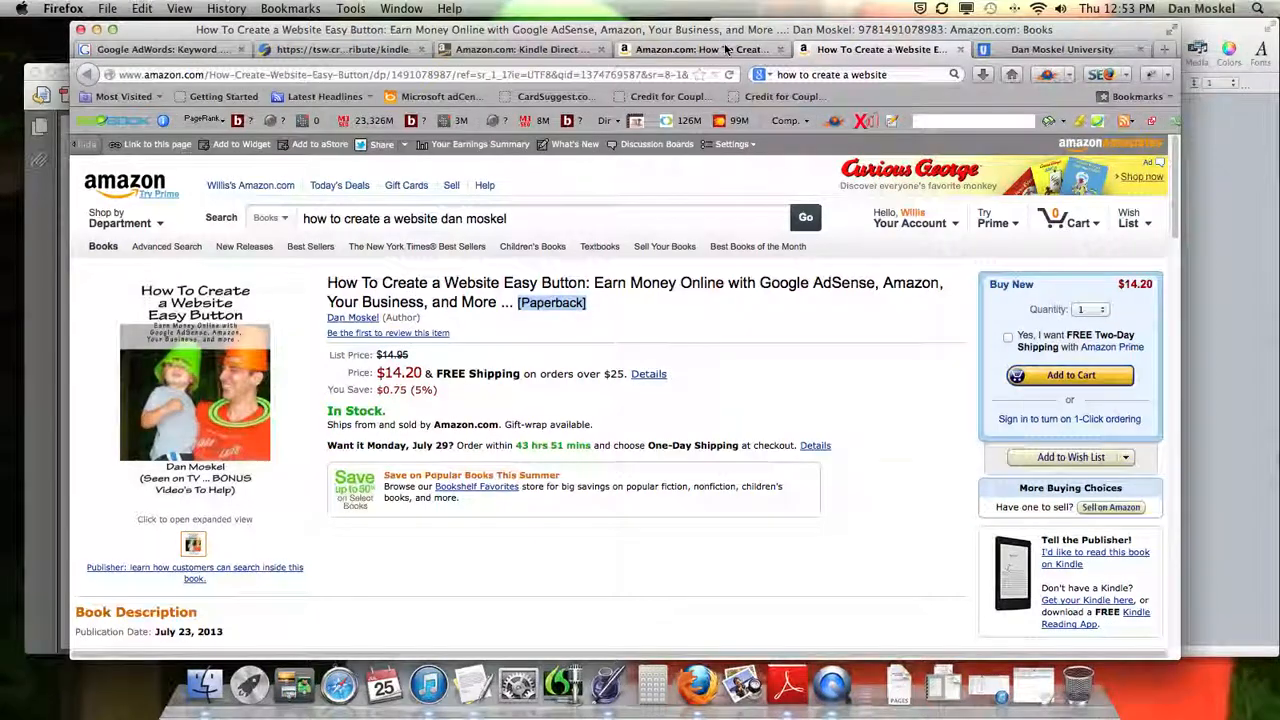